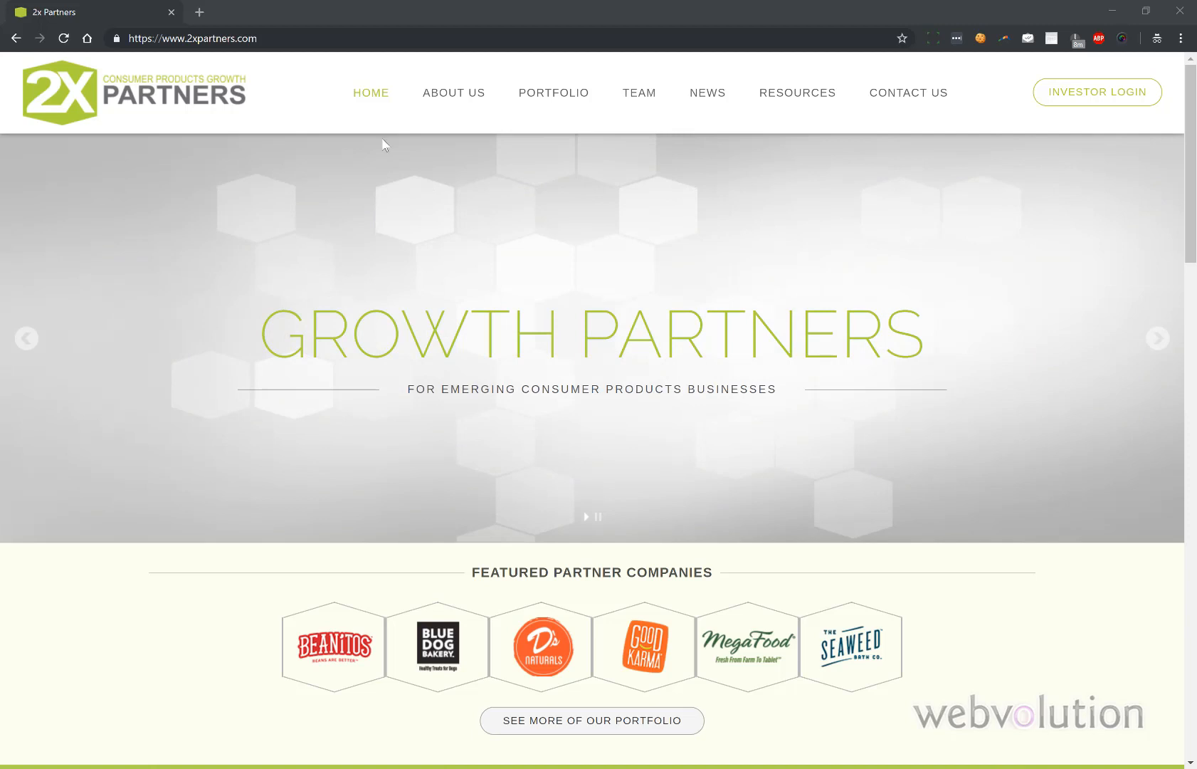
- Load 2xpartners.com/wp-admin in a new private tab to reach the admin Dashboard
click(202, 12)
text(2xpa)
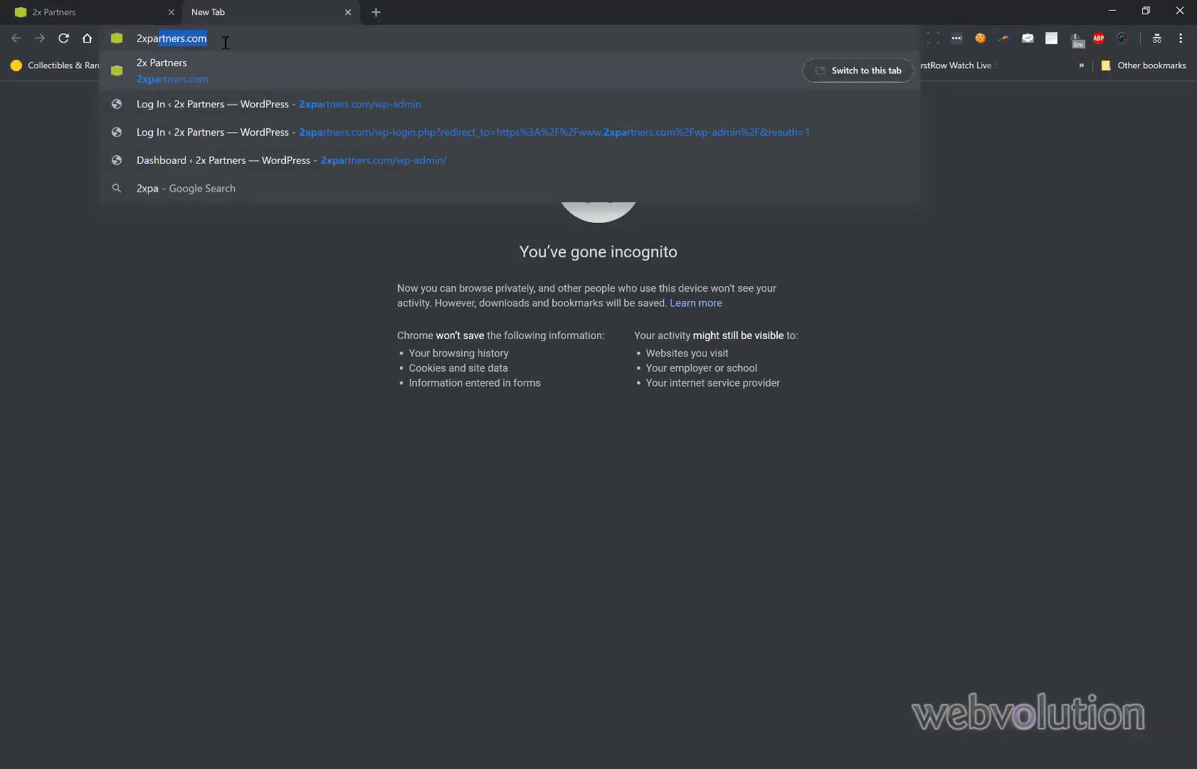
key(BackSpace)
text(rtners.)
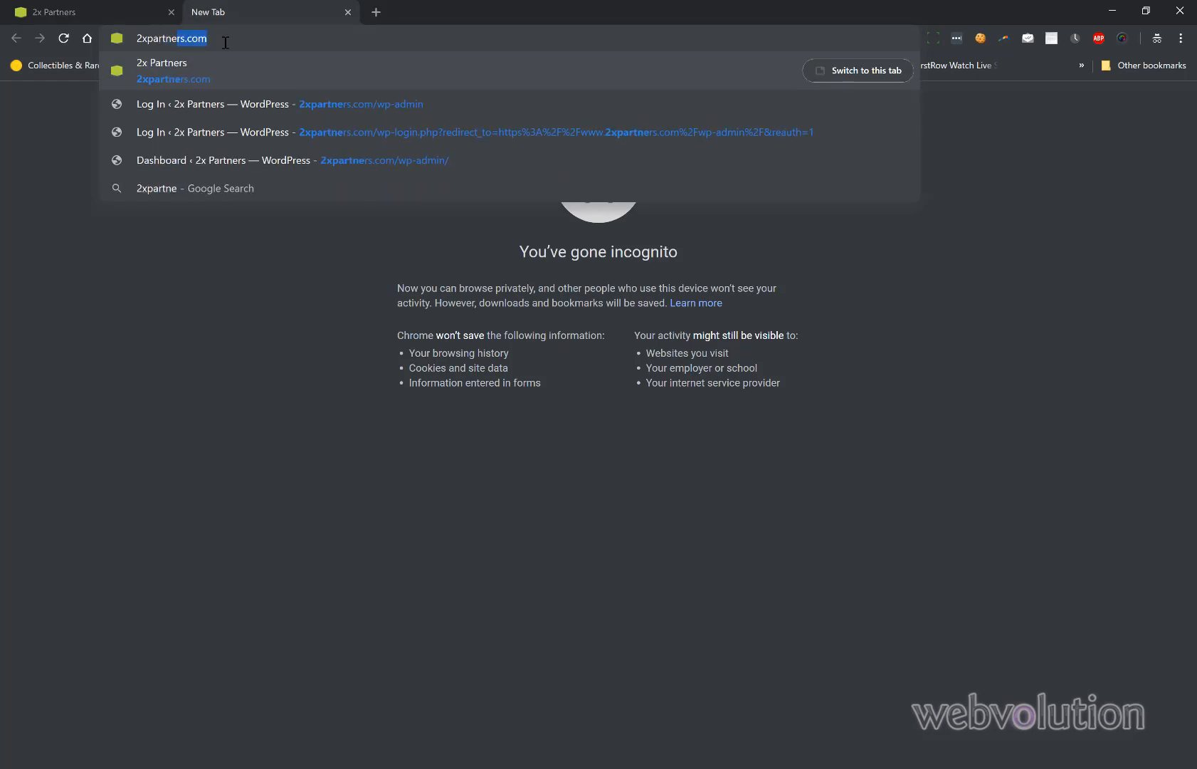
text(com/wp-adm)
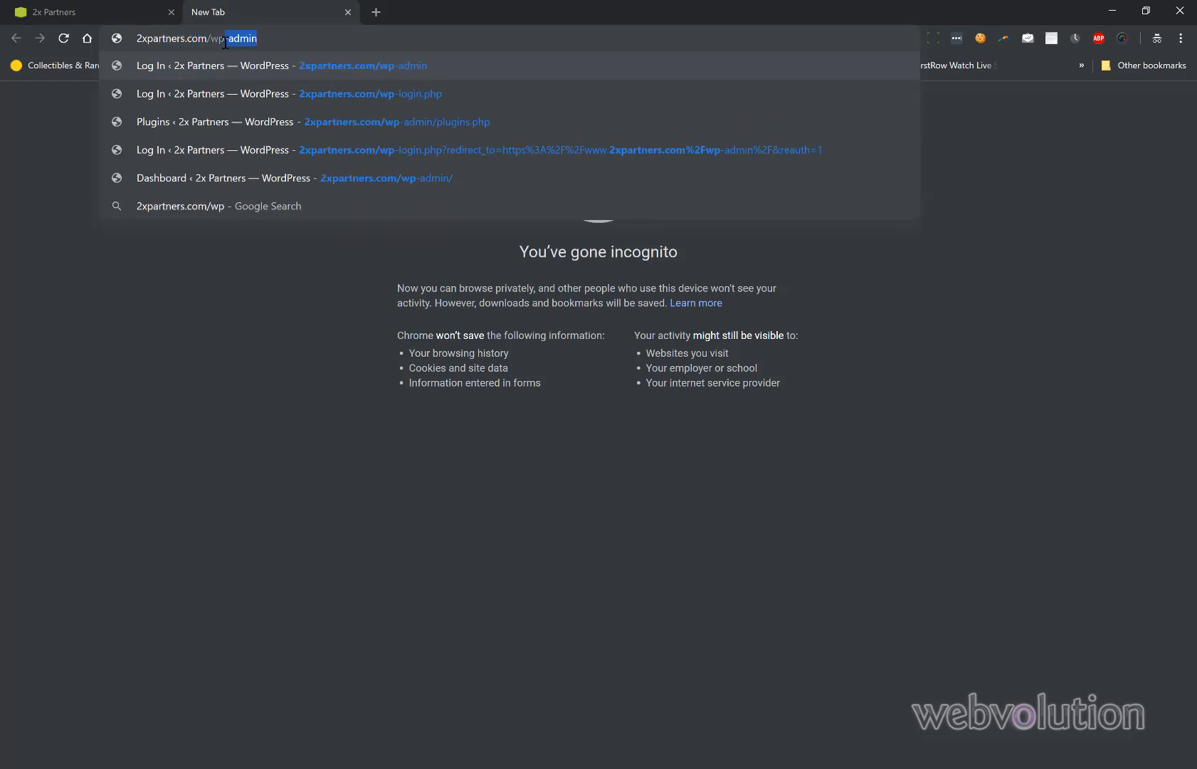
text(in)
key(Return)
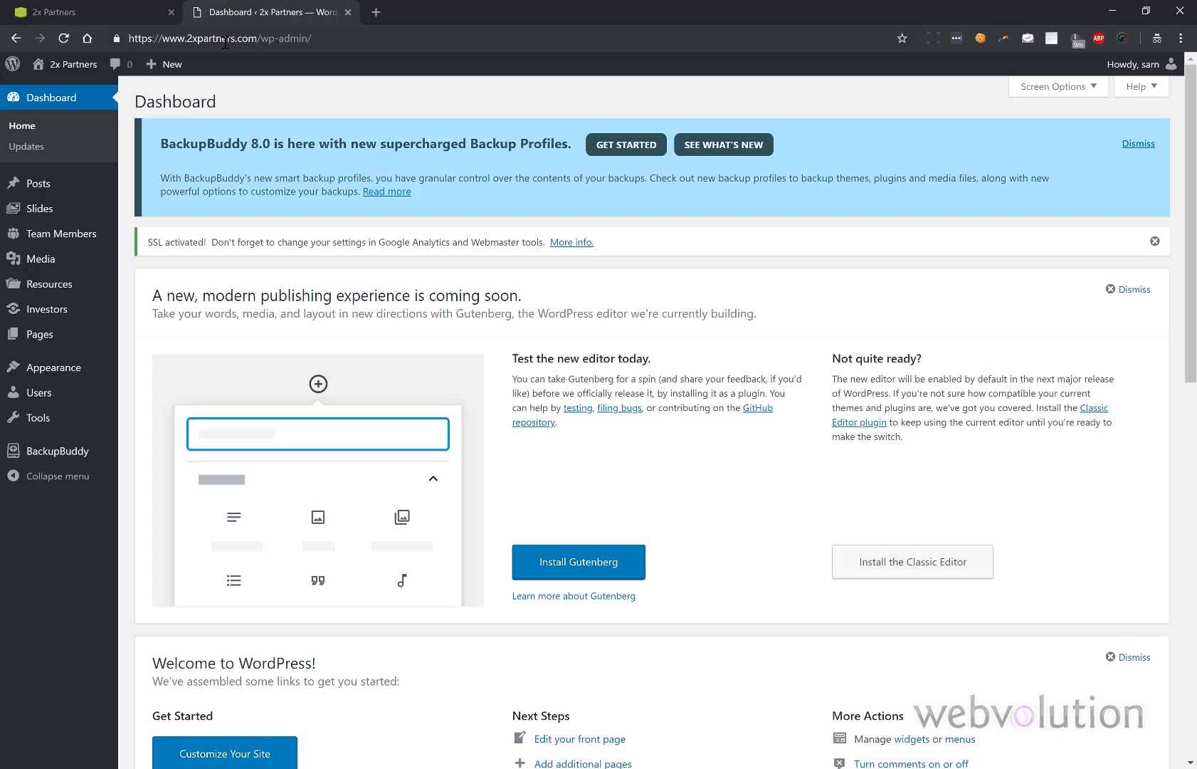
- Show All Posts in the admin tab and the News page on the live site tab
click(113, 5)
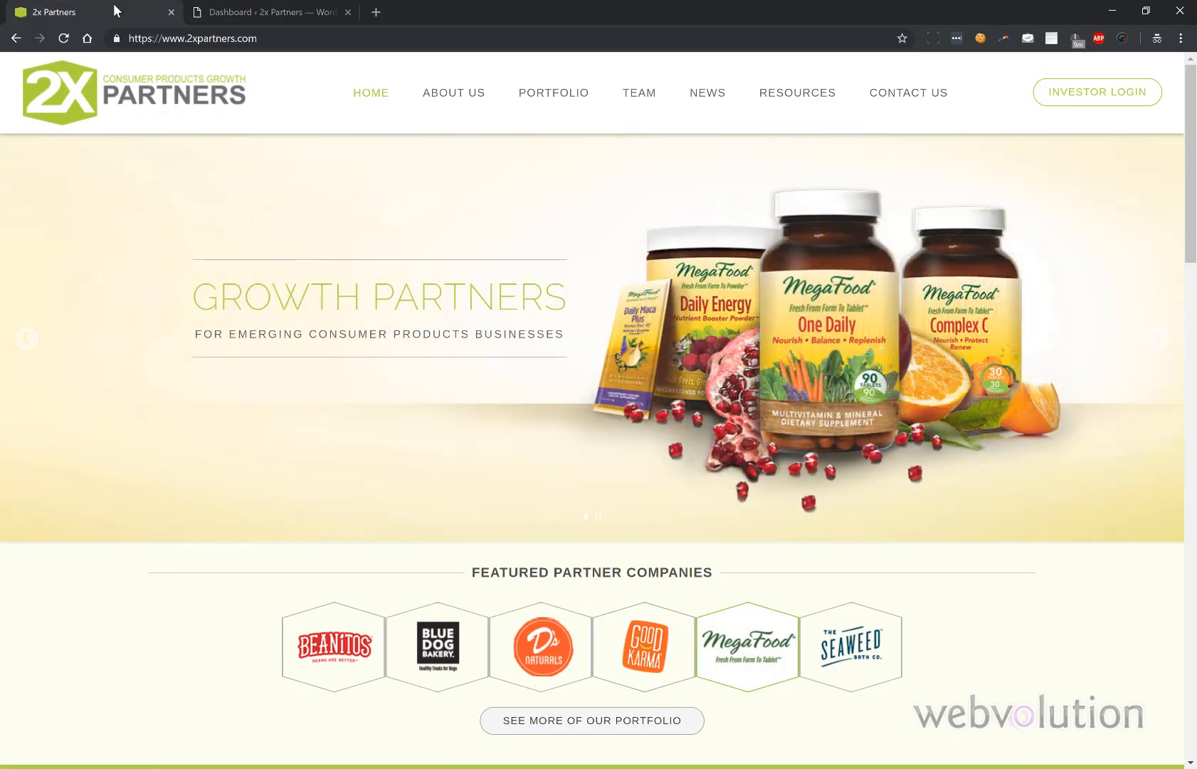
click(223, 12)
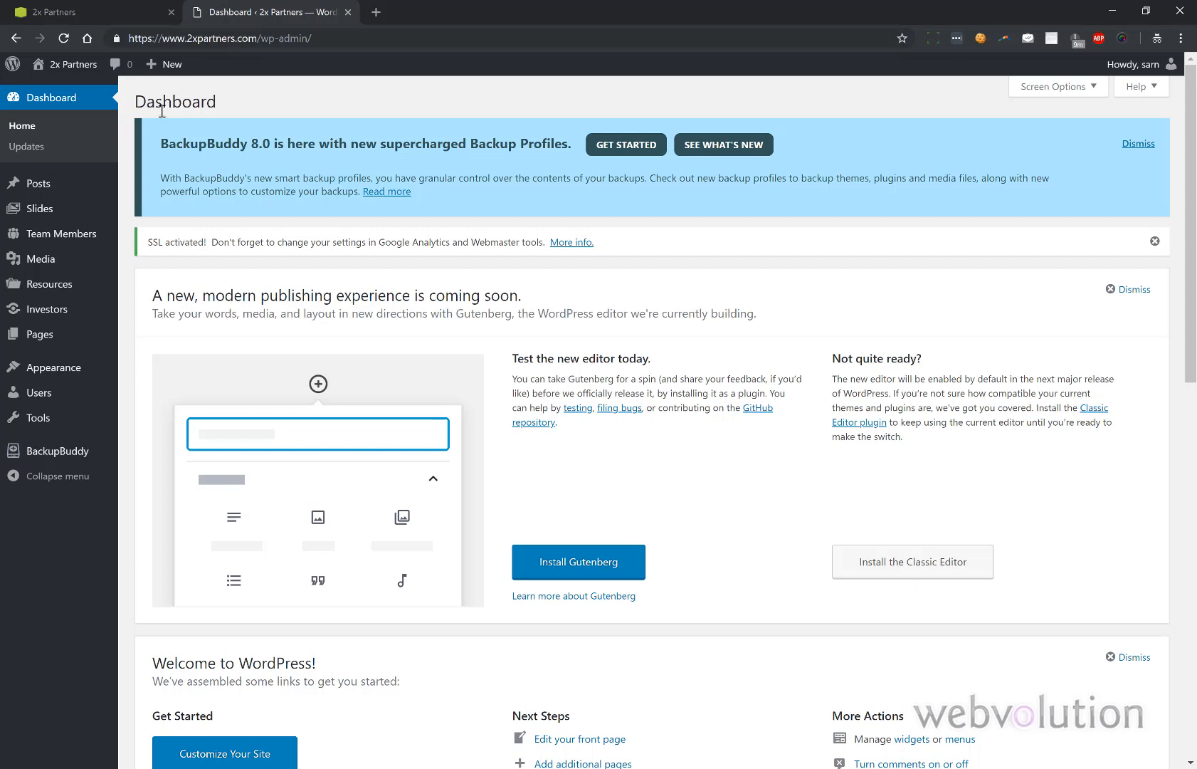
click(79, 186)
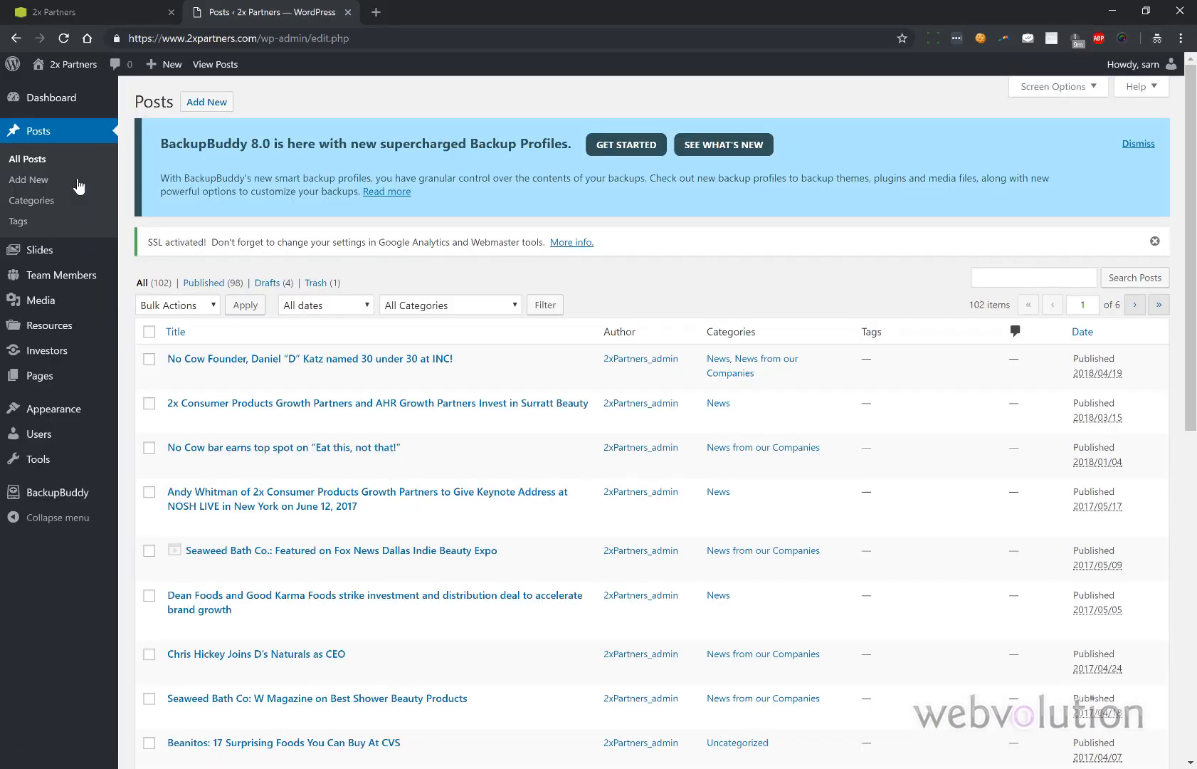
click(84, 15)
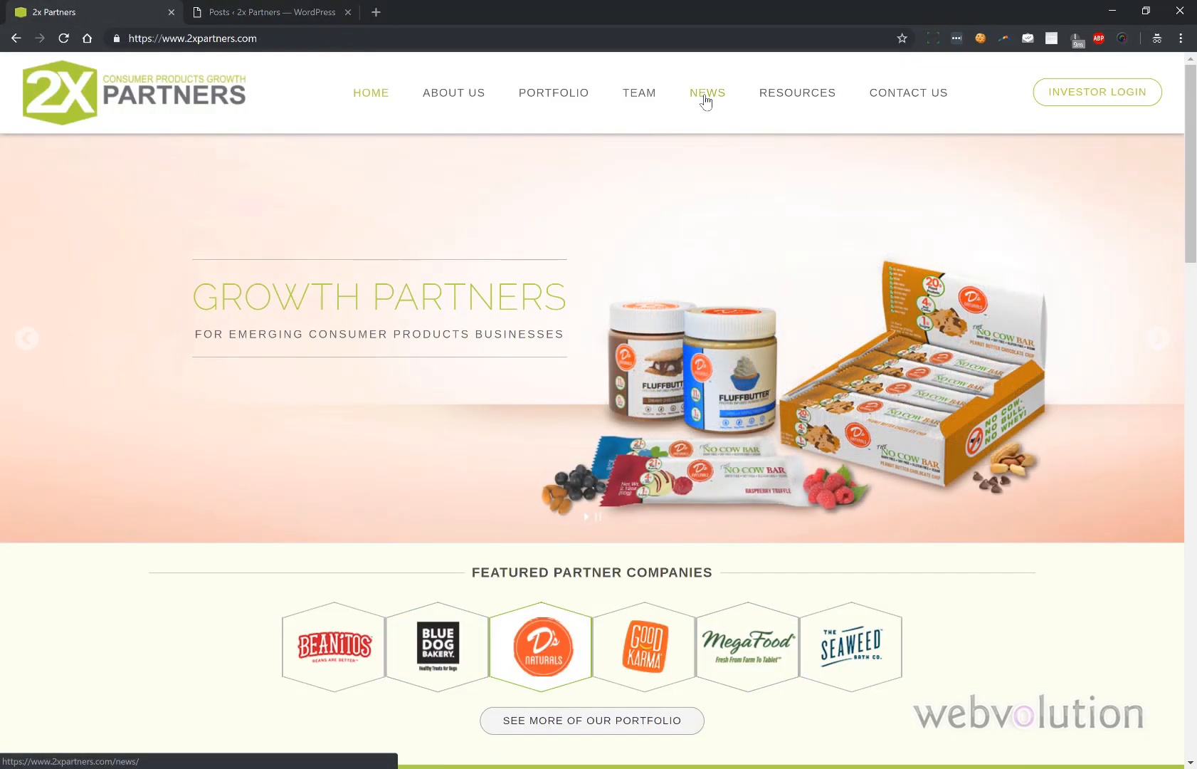
click(706, 102)
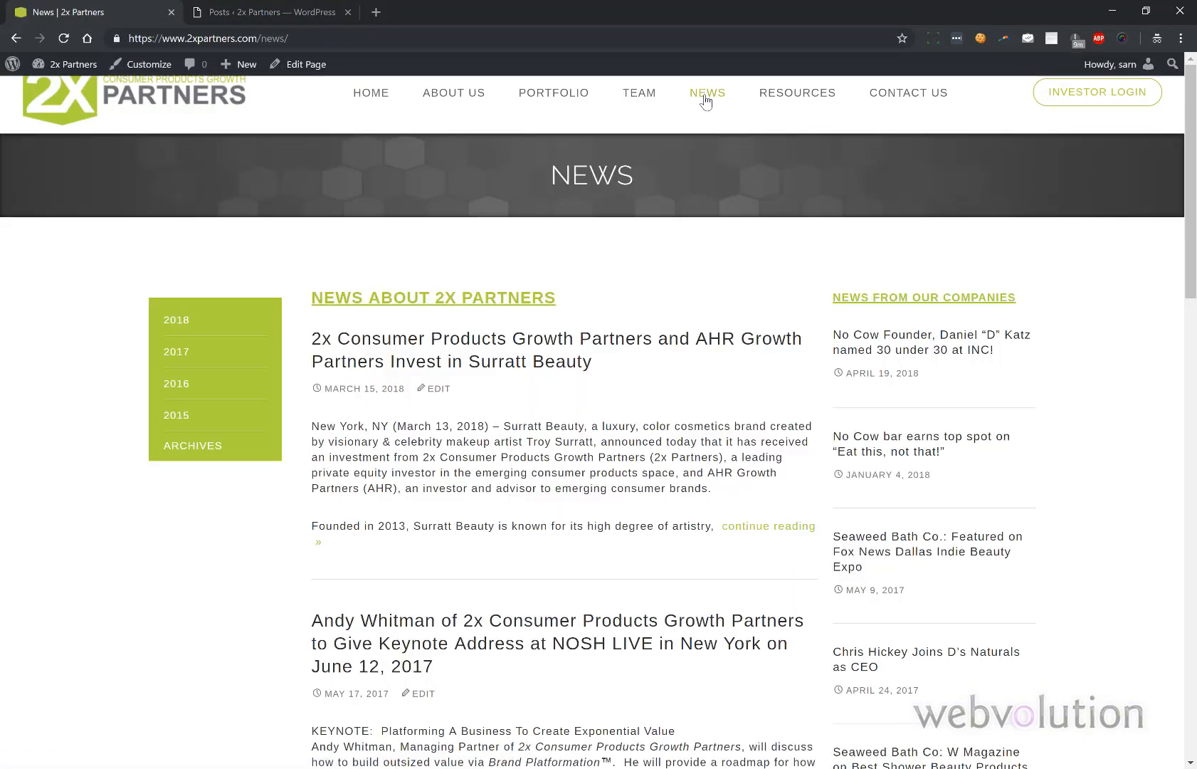
click(310, 8)
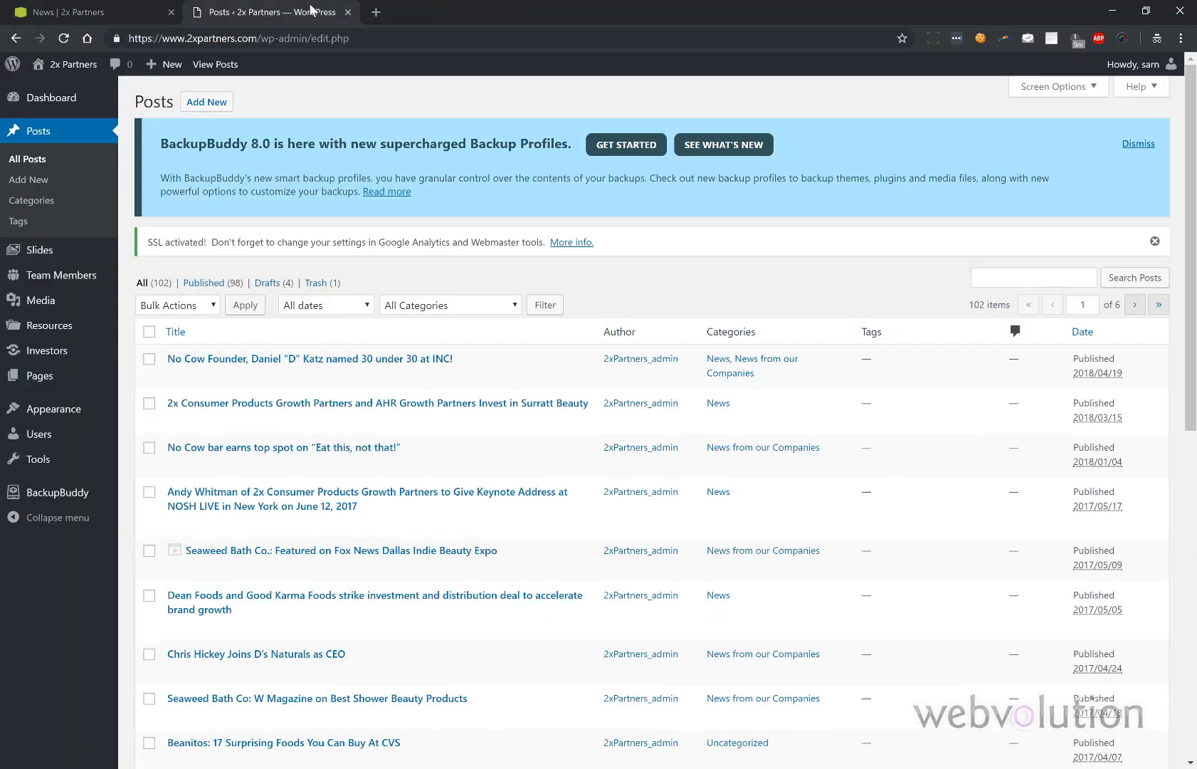
- Start a new post titled 'This is a test' with body 'This is a test news article.'
click(198, 102)
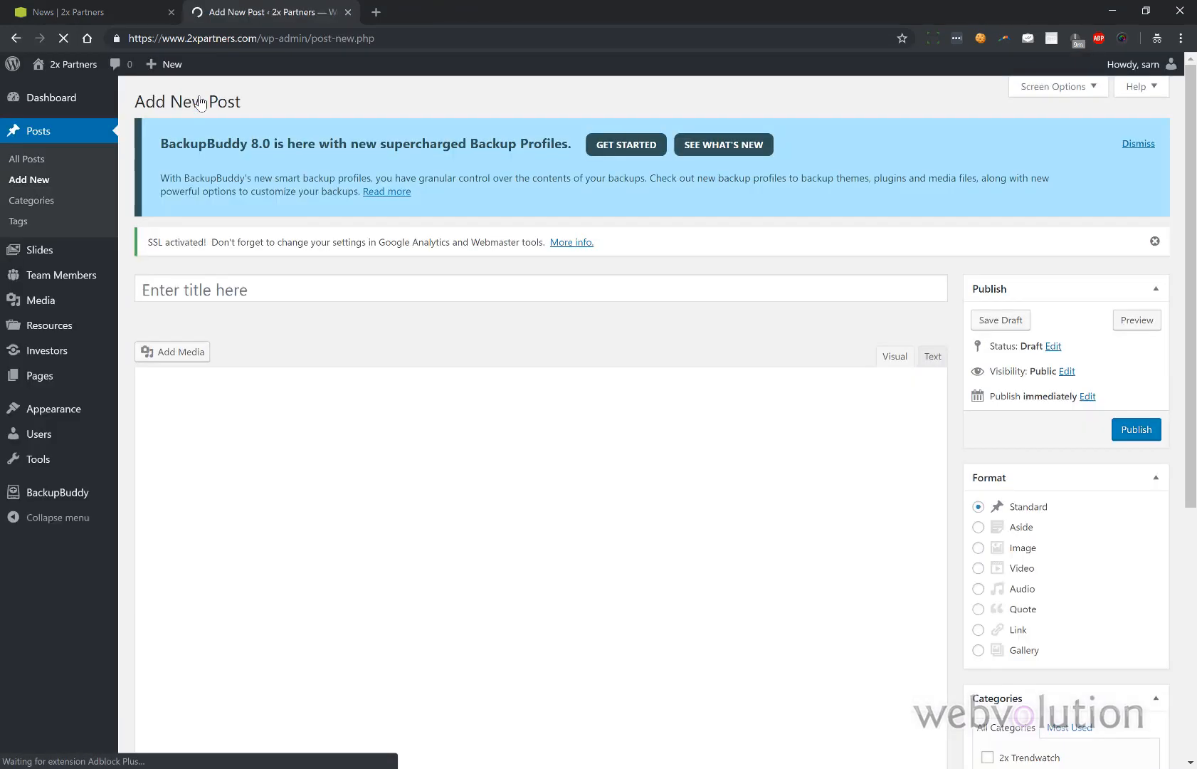
click(224, 288)
text(T)
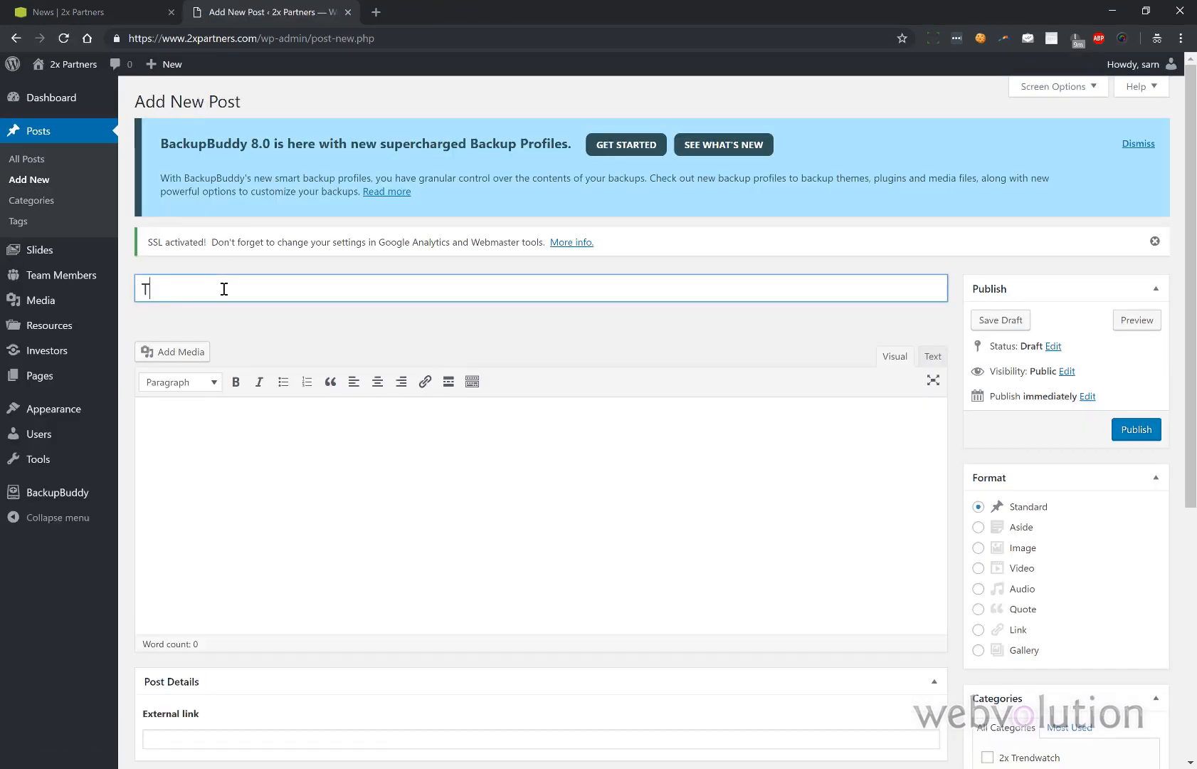
text(his is a test.)
click(201, 413)
text(This)
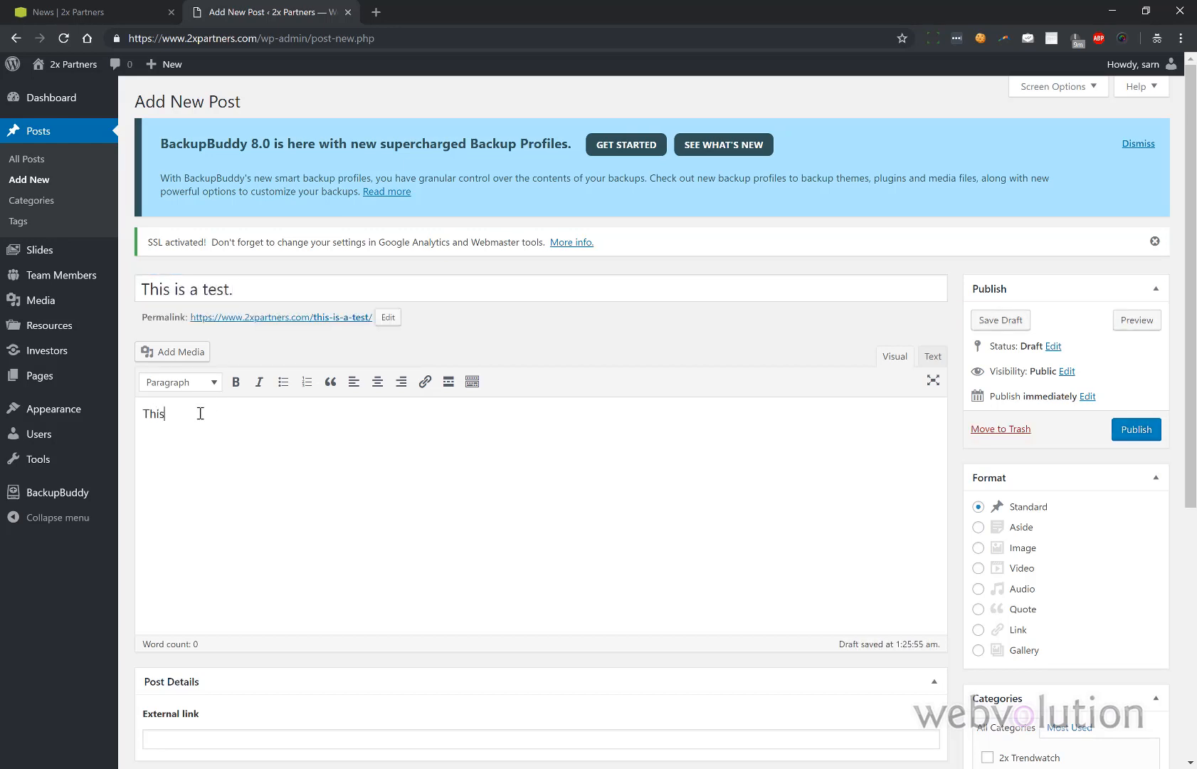
text( is a test news article.)
- Bold 'article' and italicise 'news', then open and cancel a link on the line
double_click(246, 414)
click(237, 383)
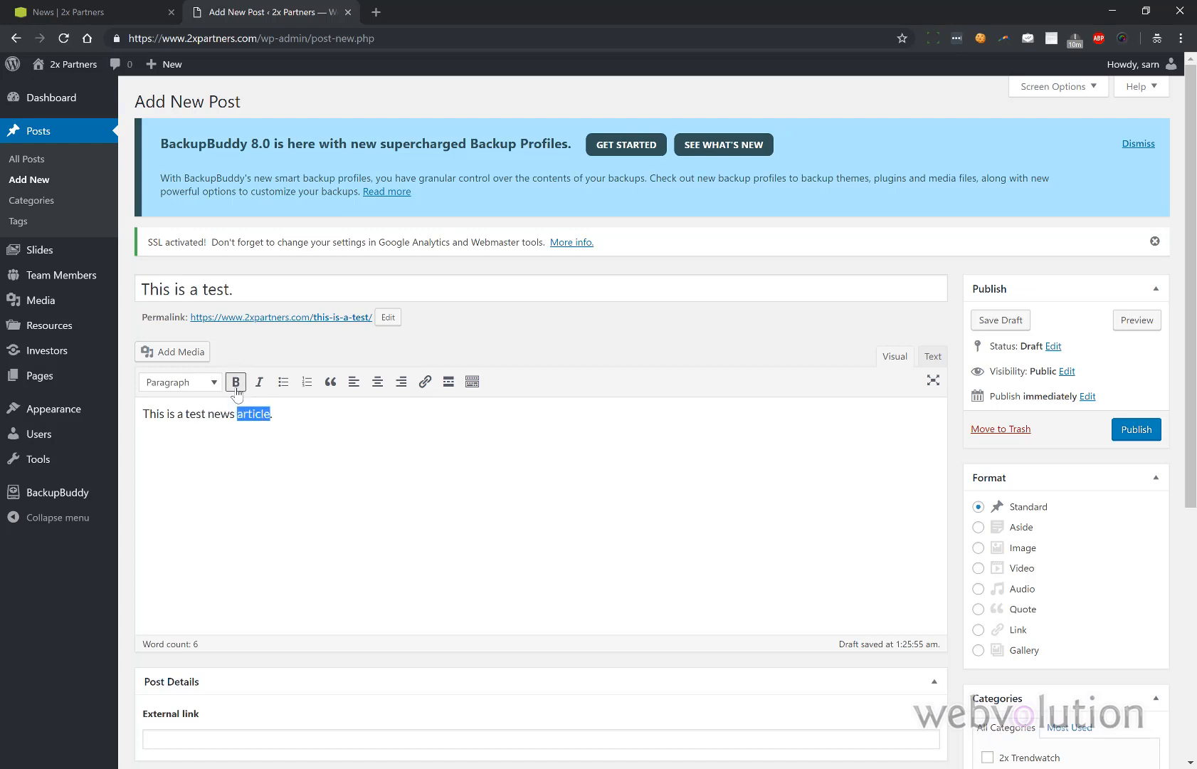
double_click(209, 414)
click(259, 382)
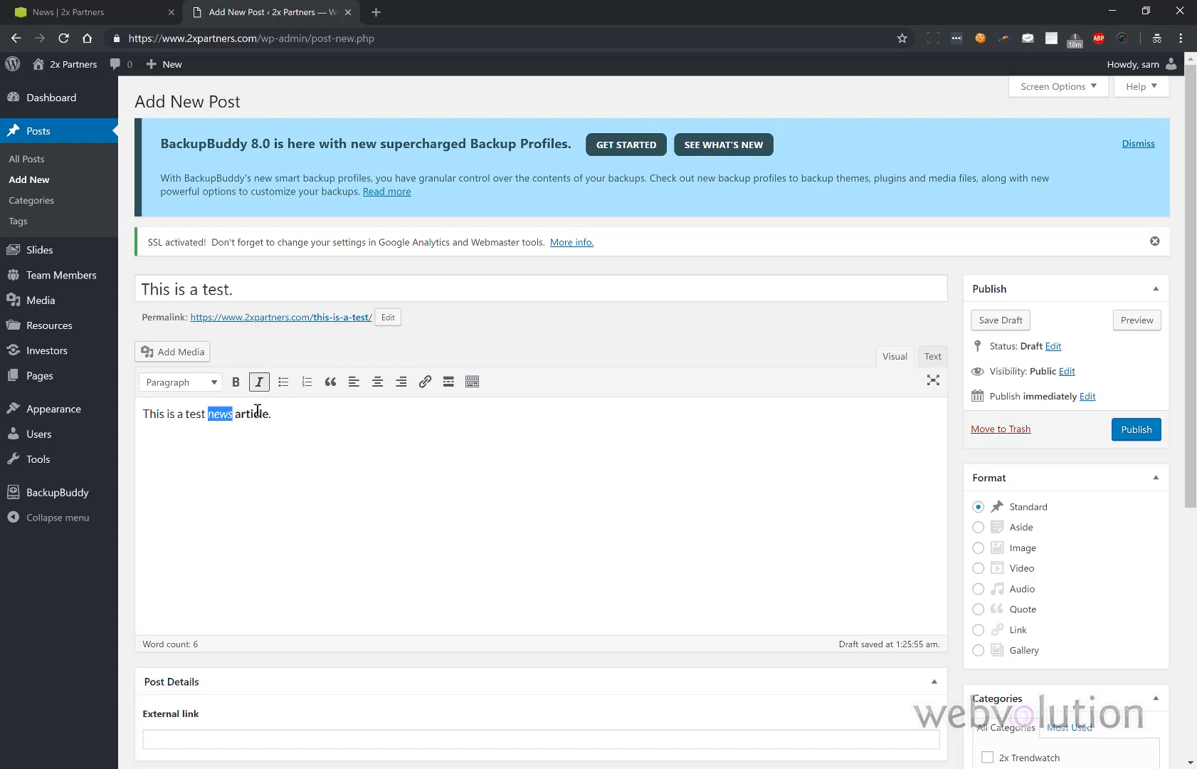
drag(274, 419, 138, 414)
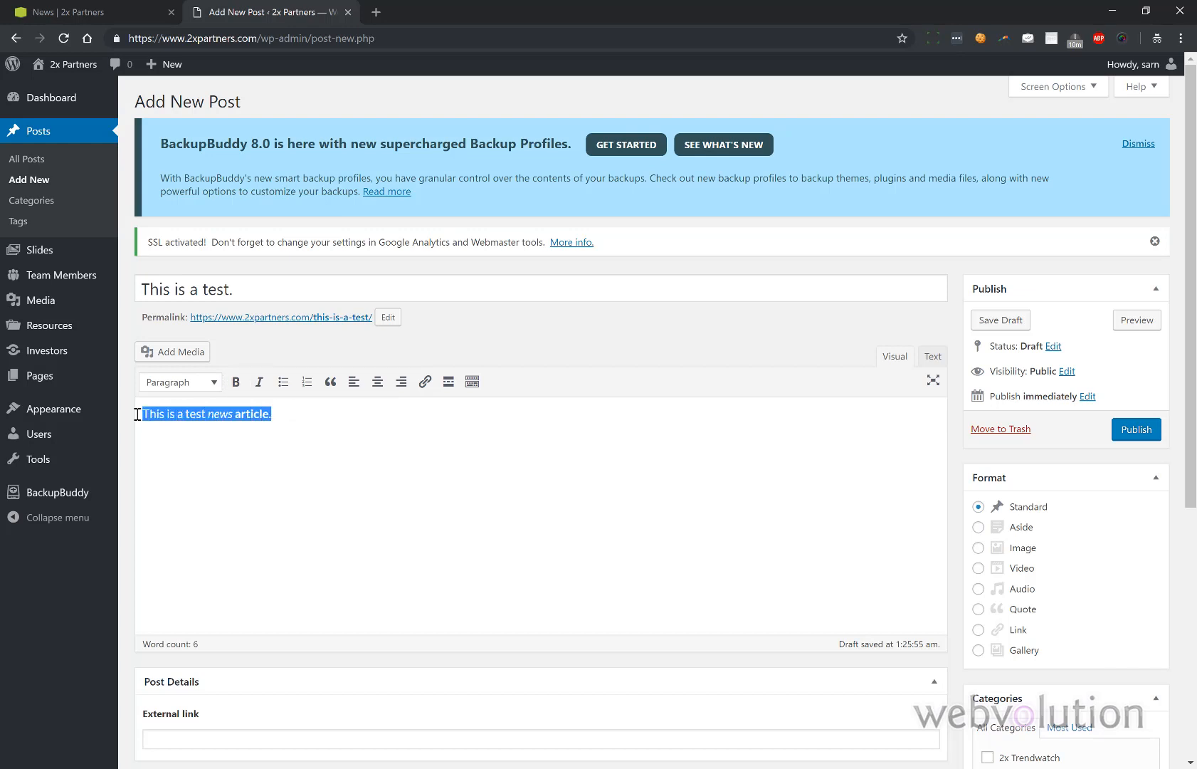
click(424, 383)
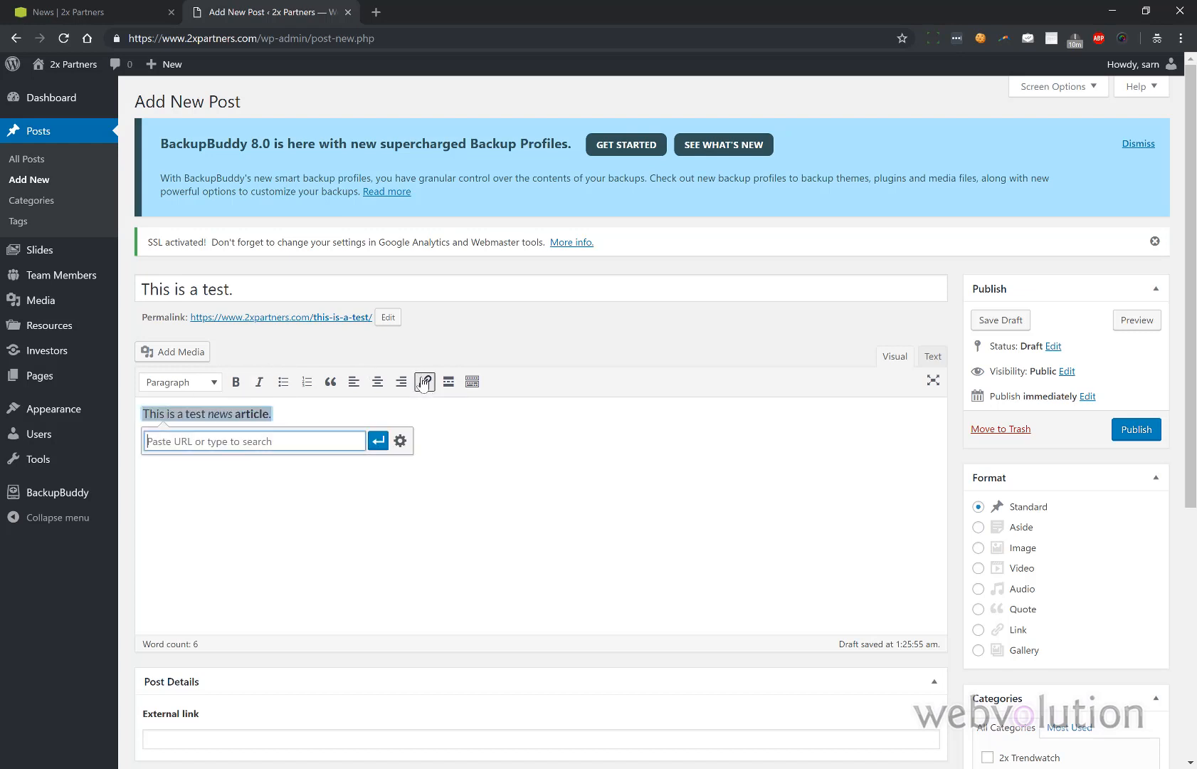
click(454, 430)
click(454, 429)
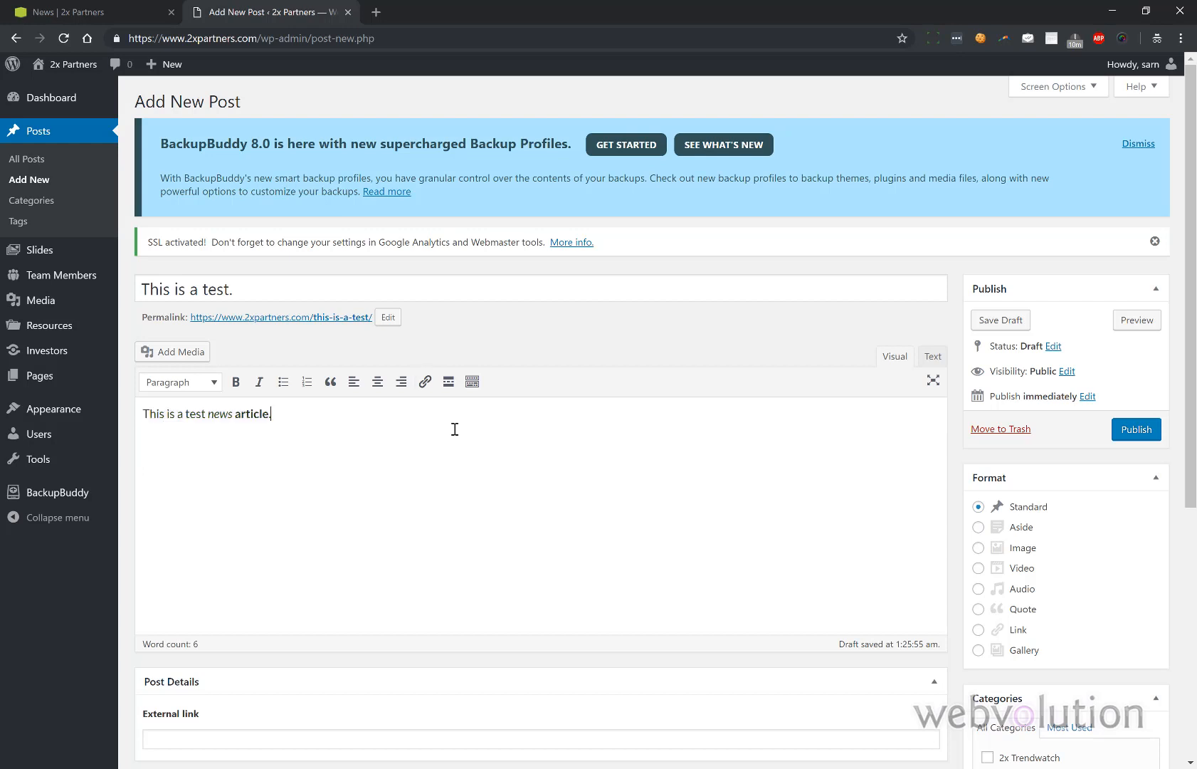
- Insert the D's Naturals logo (d.png) from the Media Library into the post body
click(183, 351)
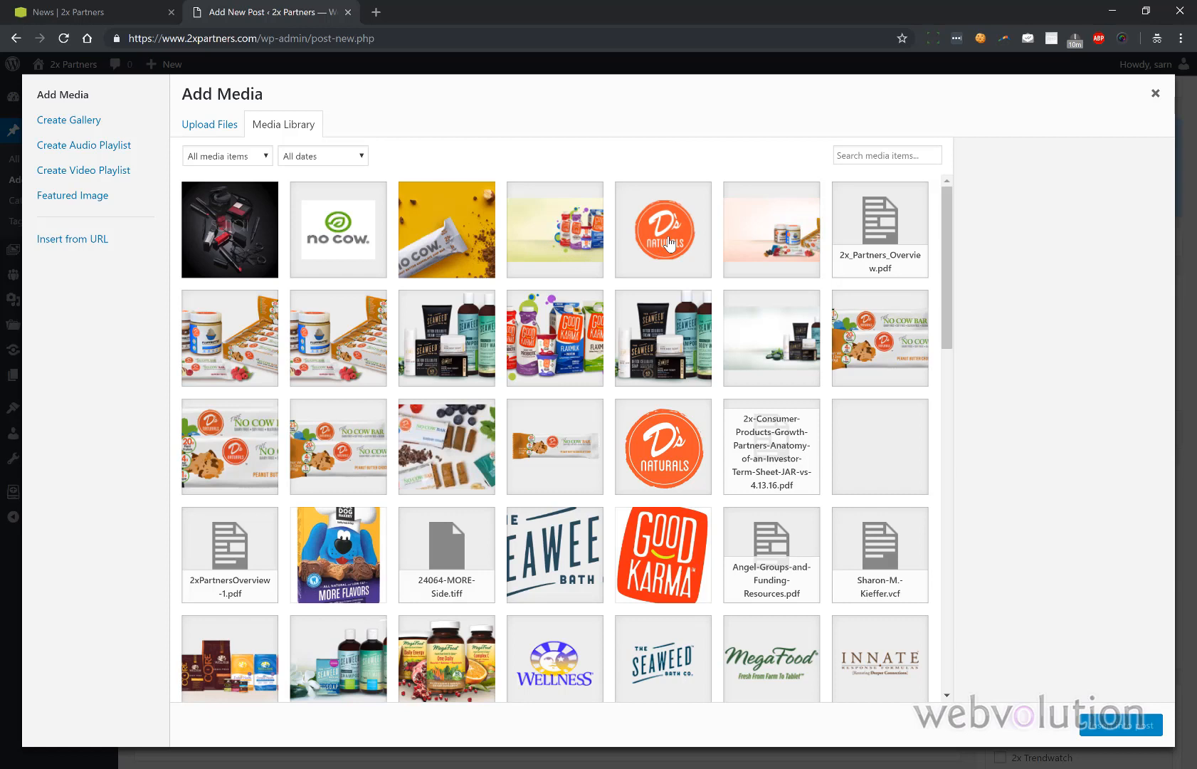
click(669, 244)
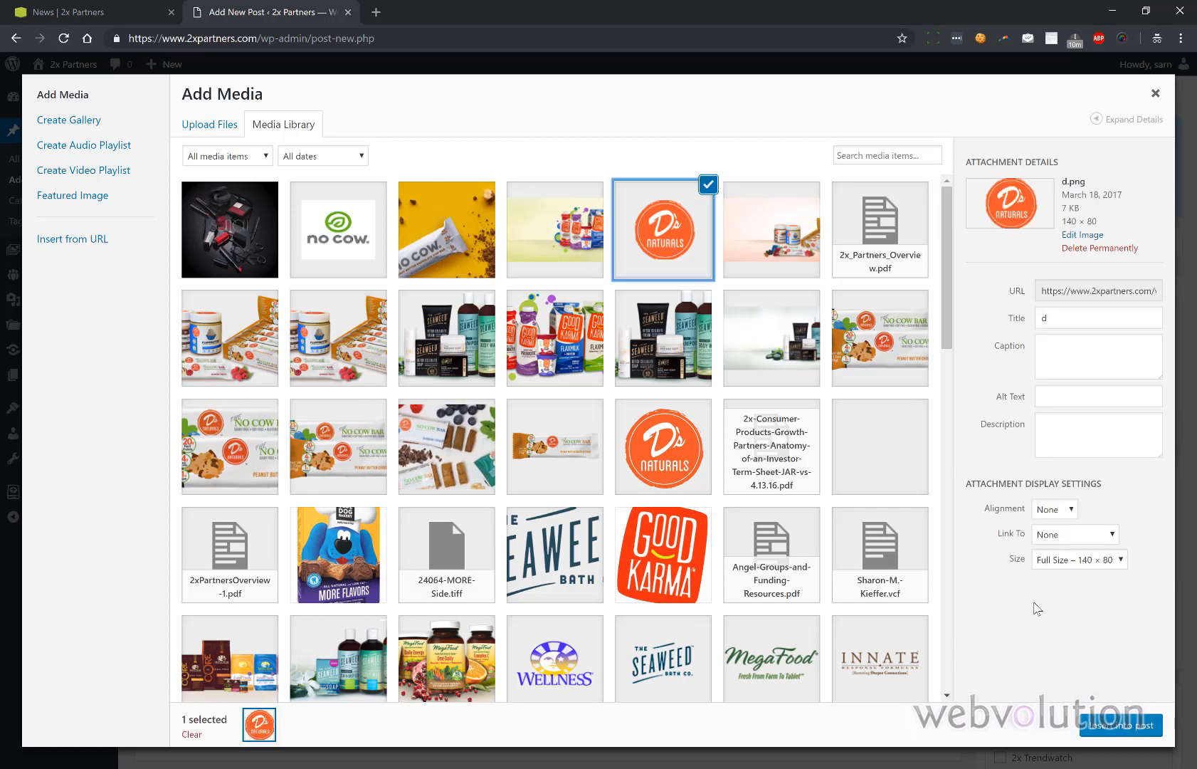
click(1091, 724)
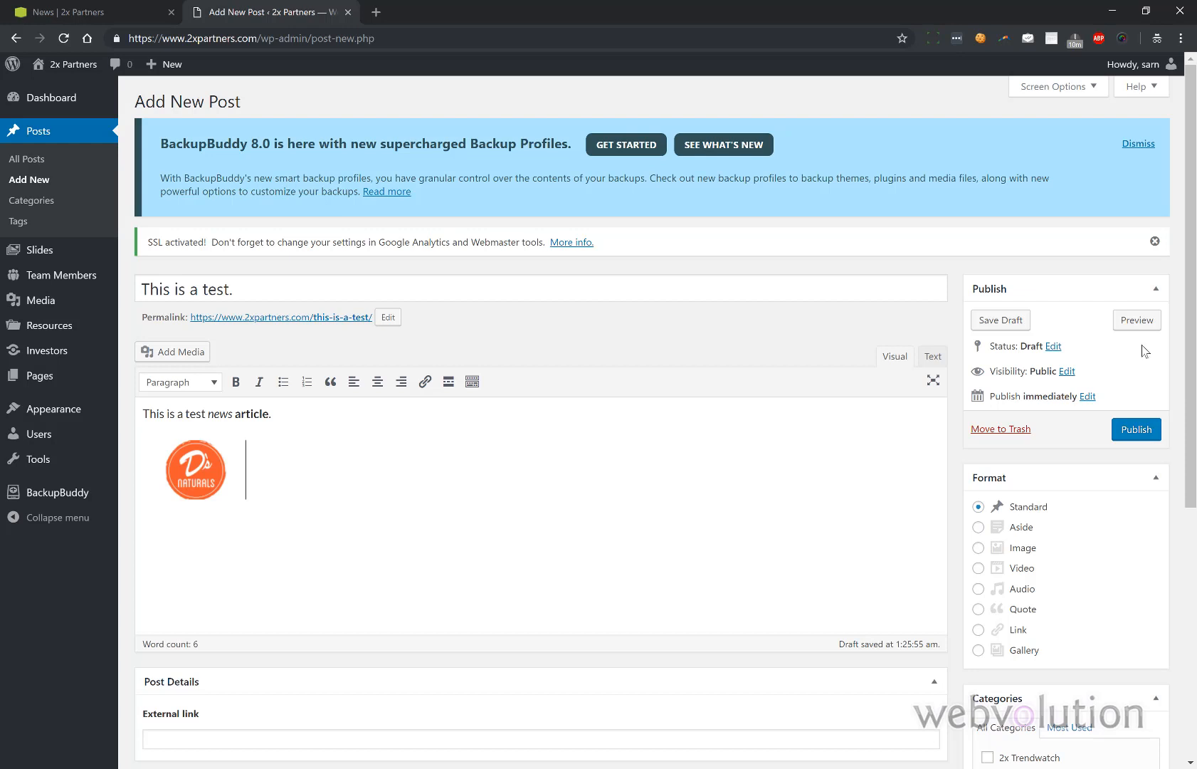
- Review the Status and date options unchanged, then publish 'This is a test.'
click(1053, 346)
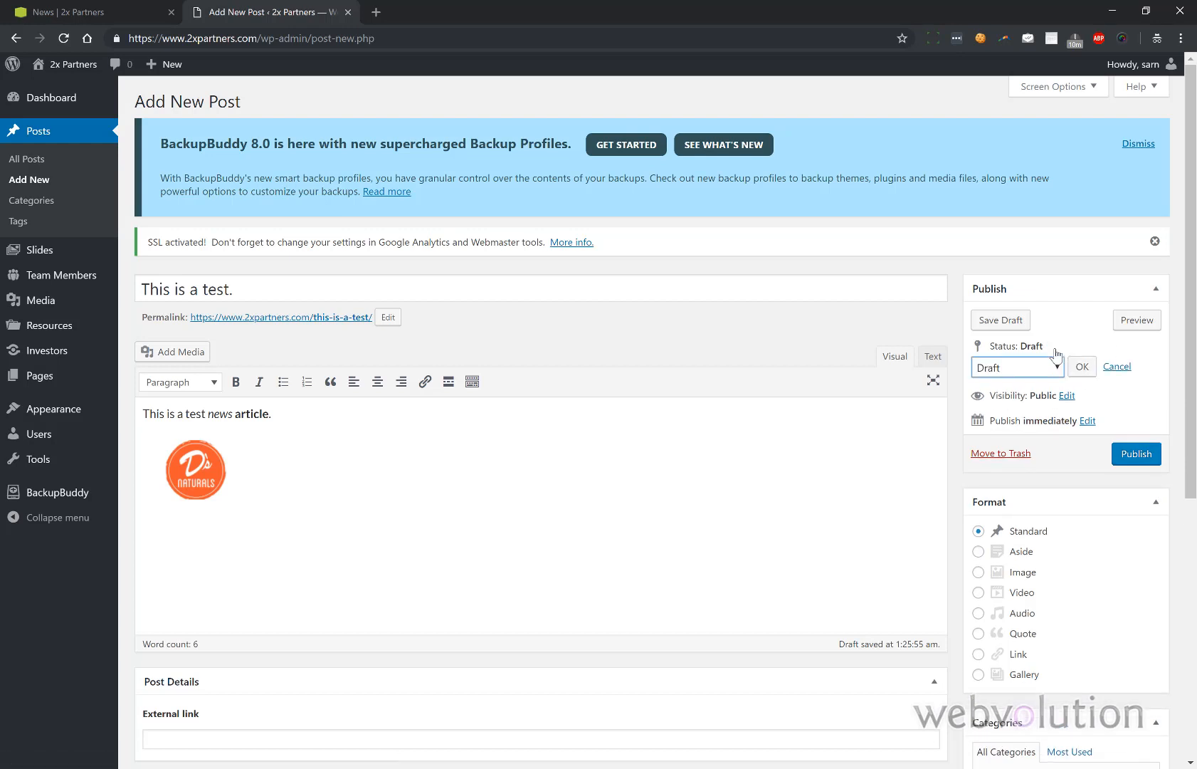
click(1115, 367)
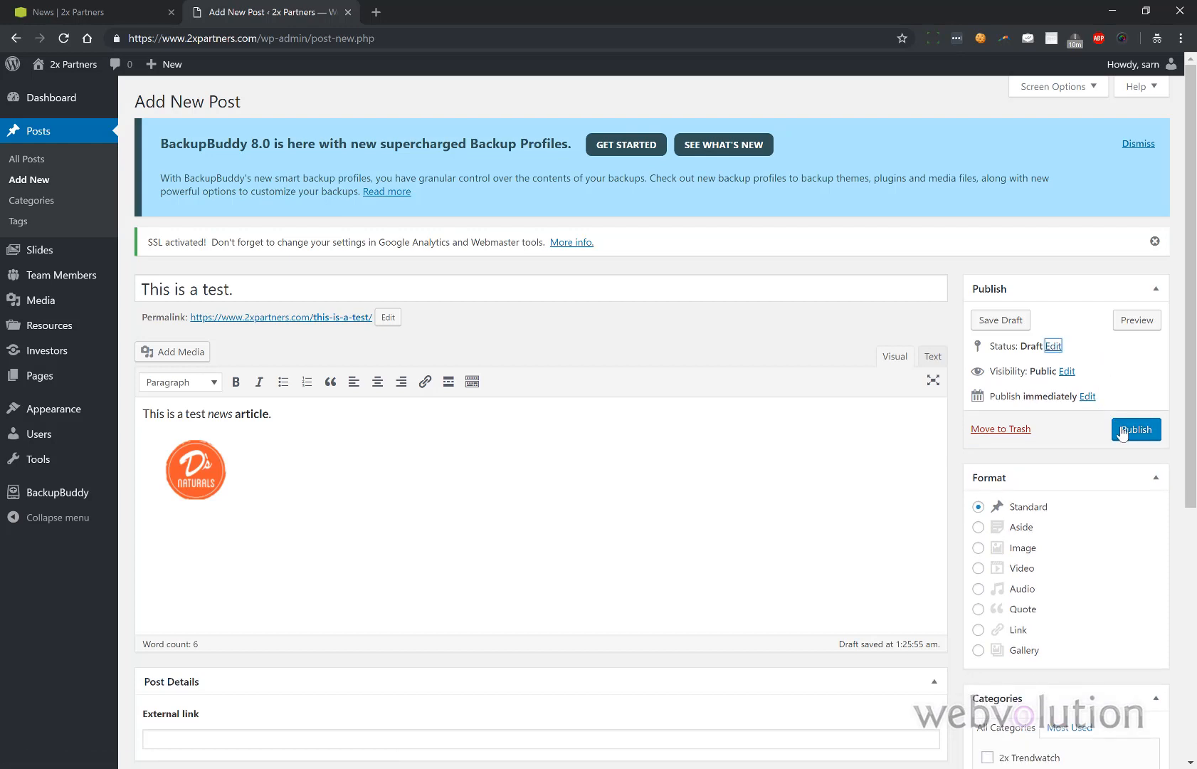
click(1089, 397)
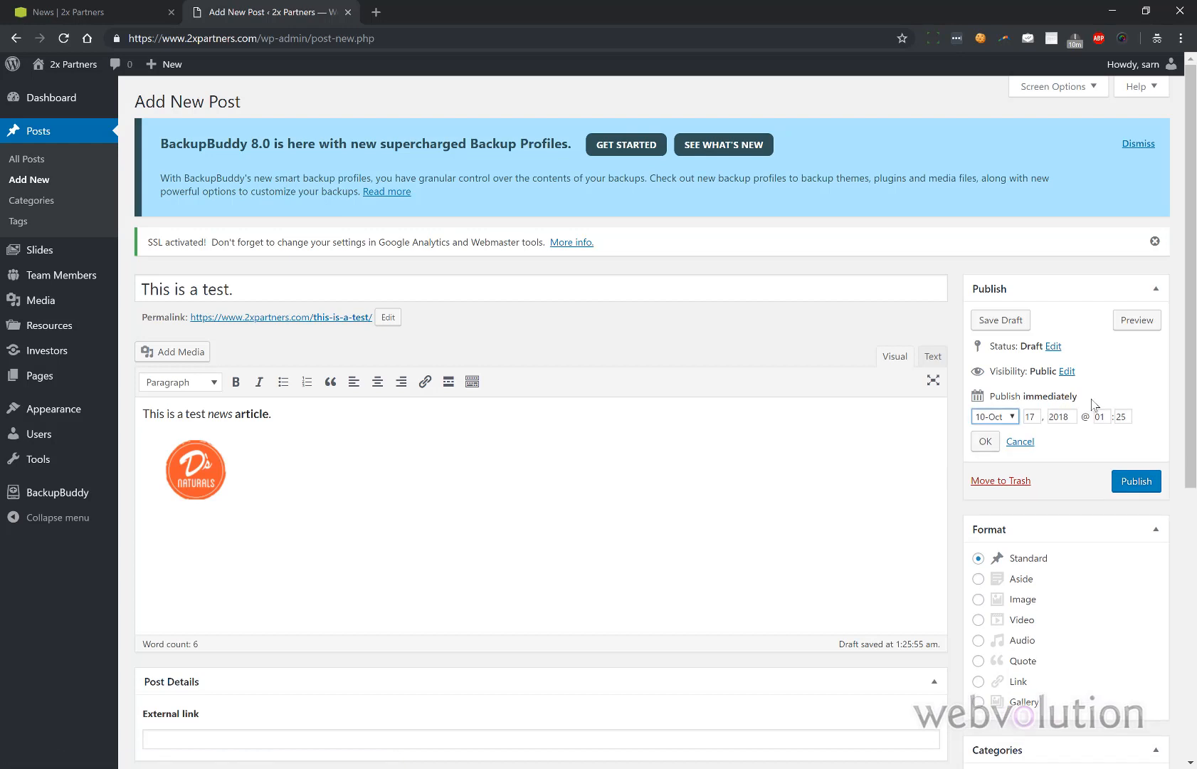
click(1021, 442)
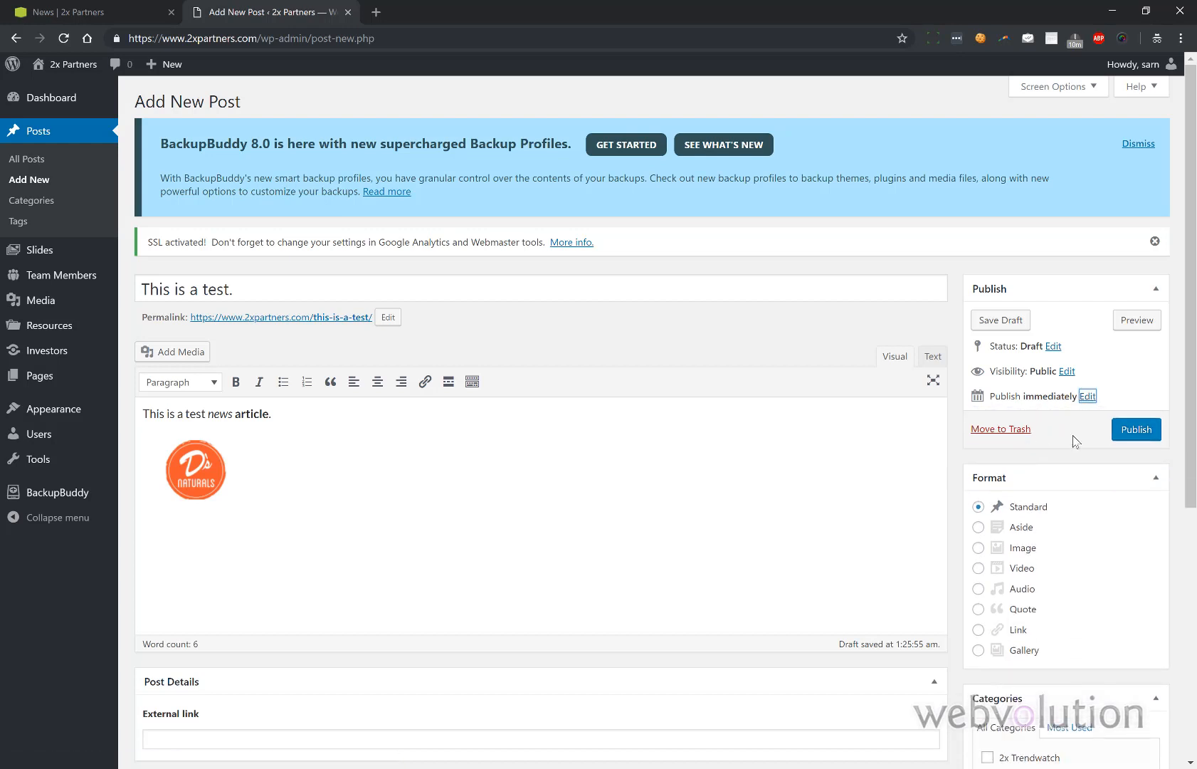
click(1132, 437)
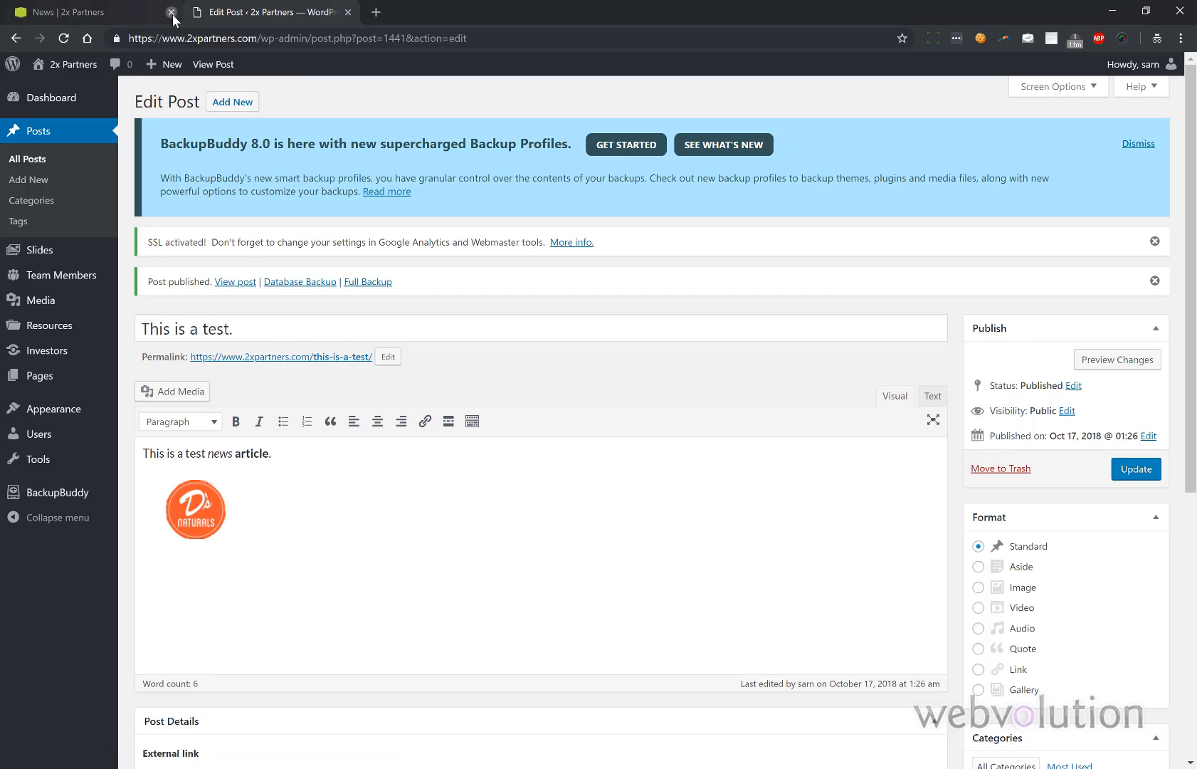
- Reload the live News page, open the test post's page, then list All Posts (103 items)
click(136, 12)
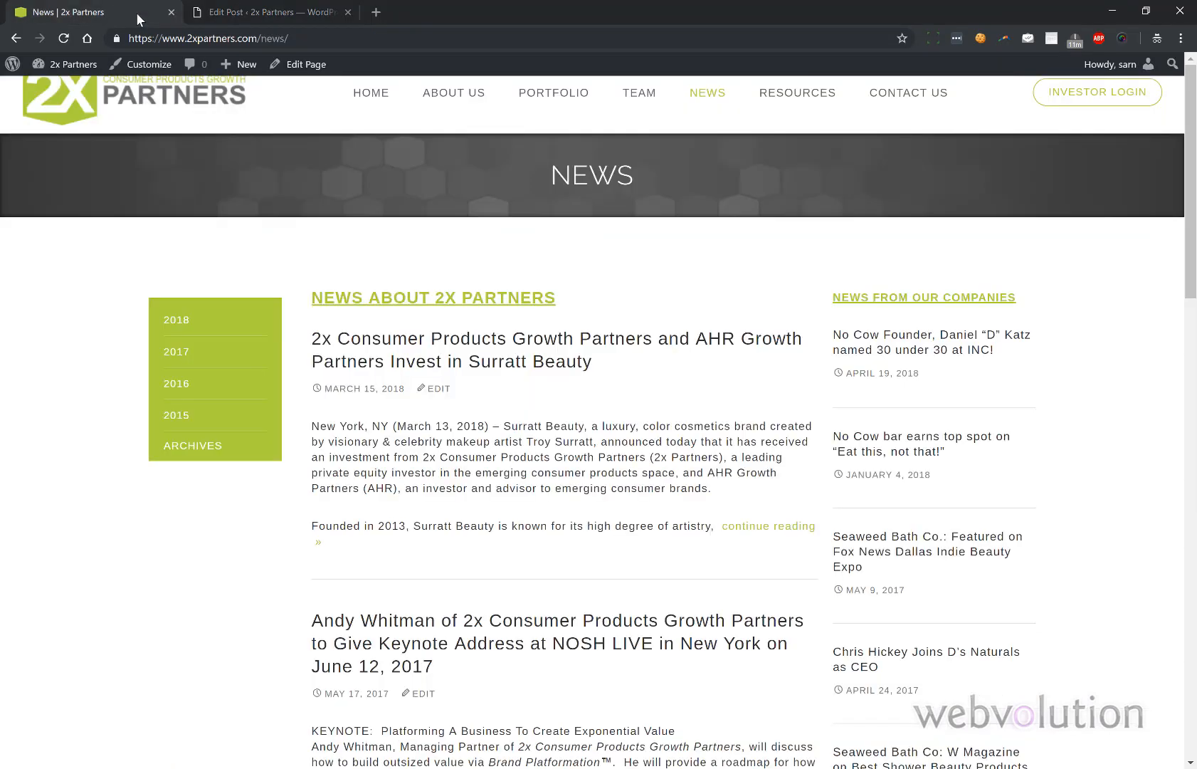
click(61, 41)
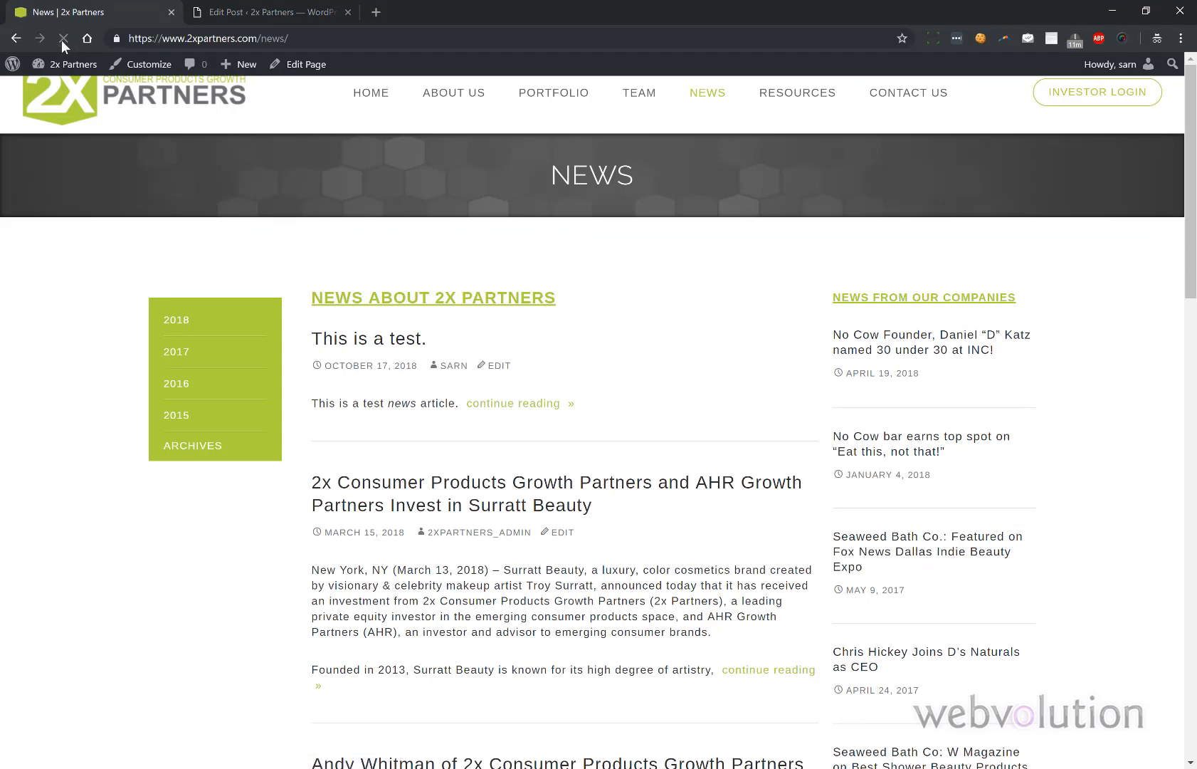
click(496, 405)
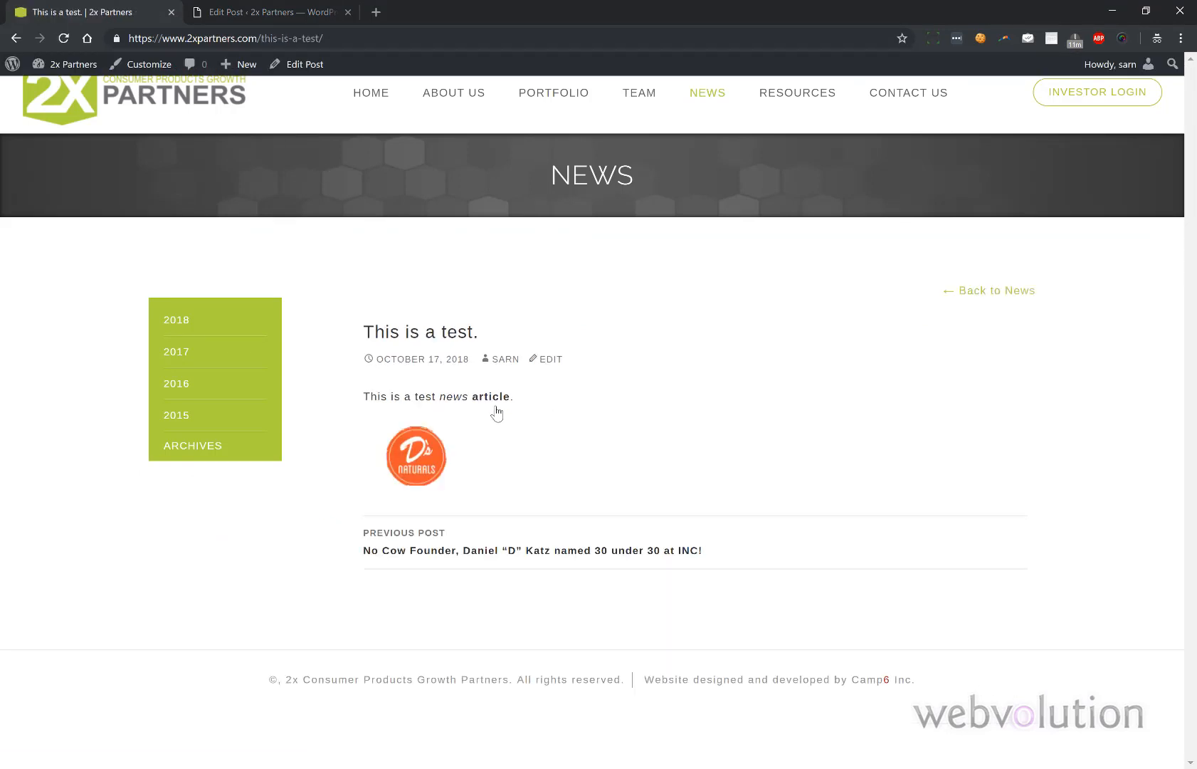
click(279, 13)
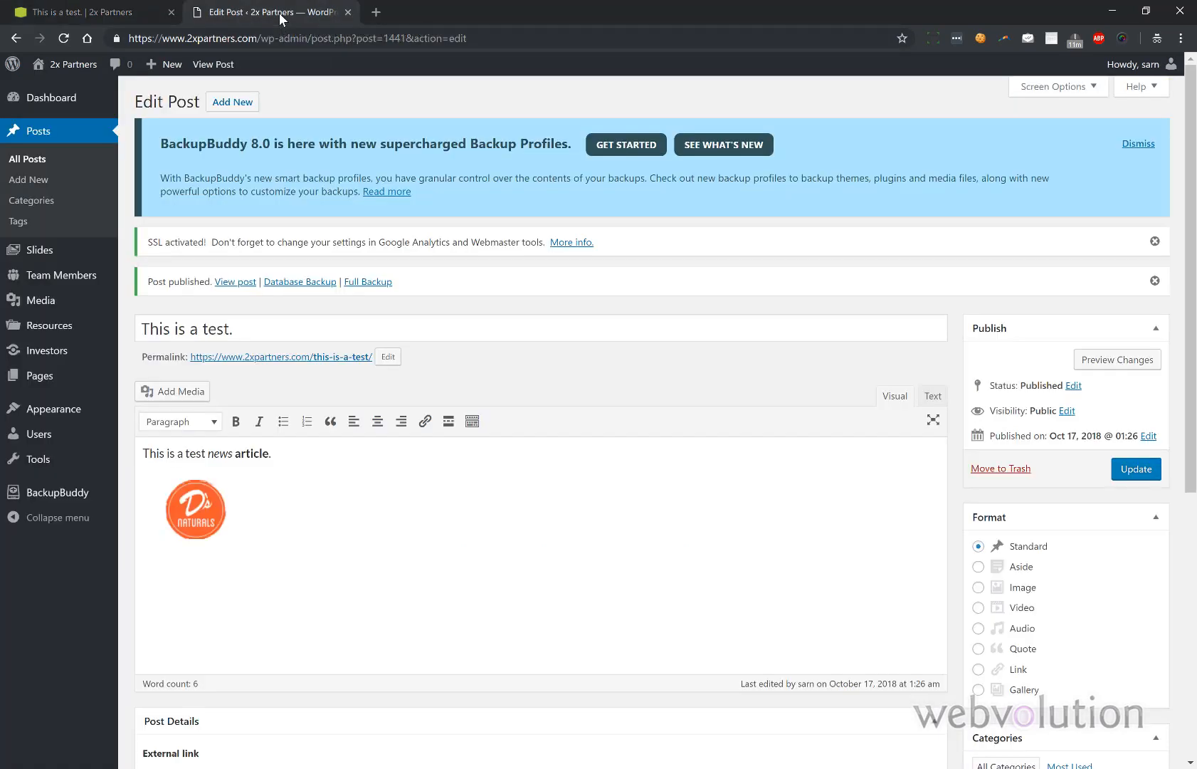
click(39, 162)
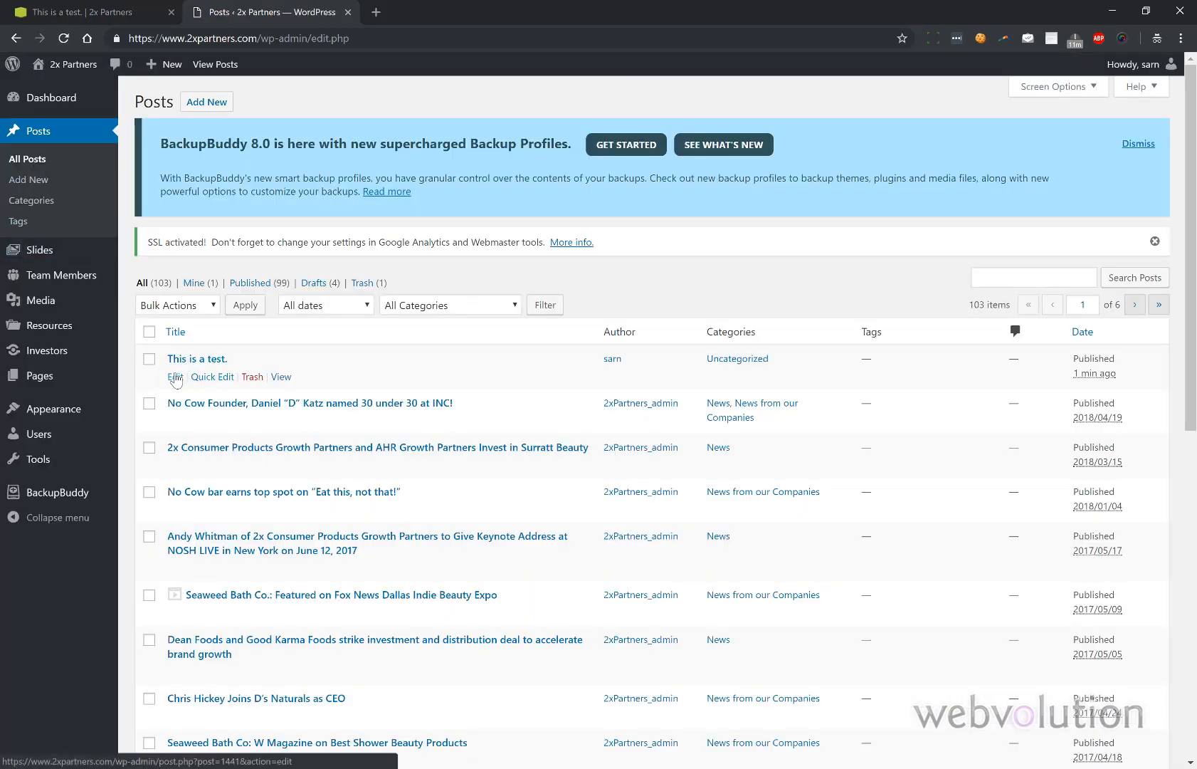
- Trash the test post and confirm its live page and News listing no longer show it
click(256, 377)
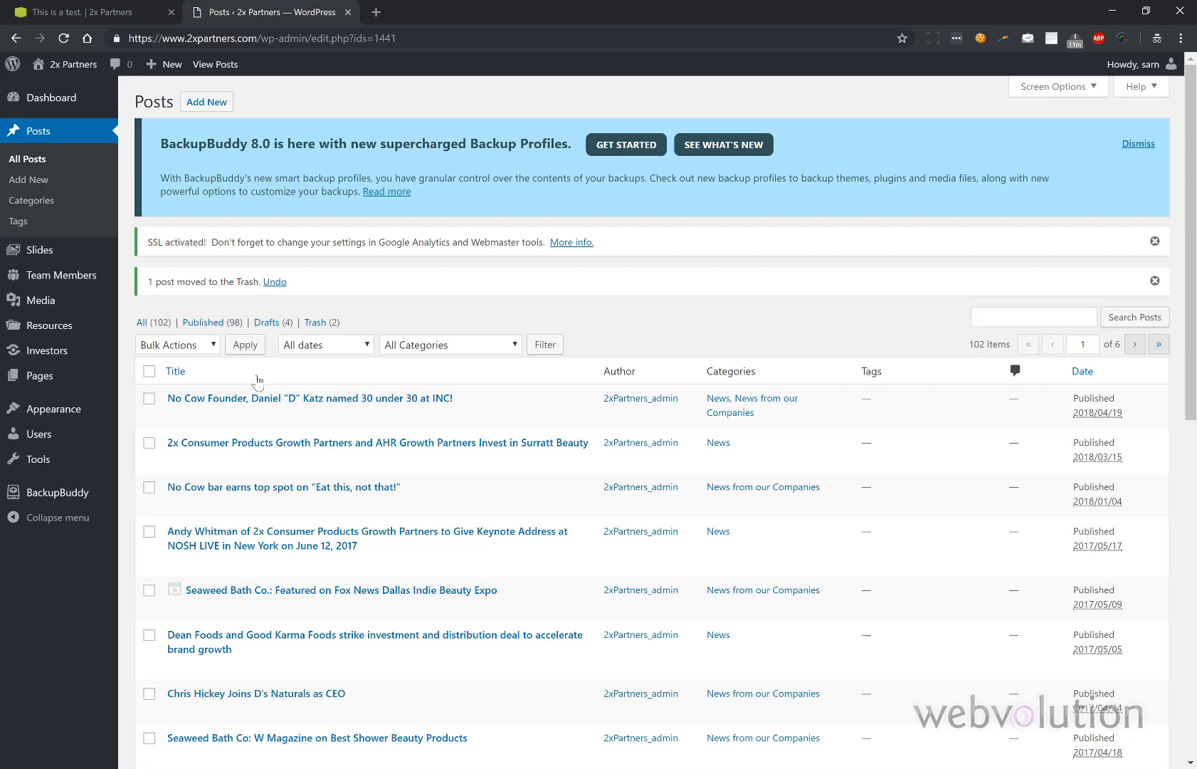
click(94, 13)
click(63, 39)
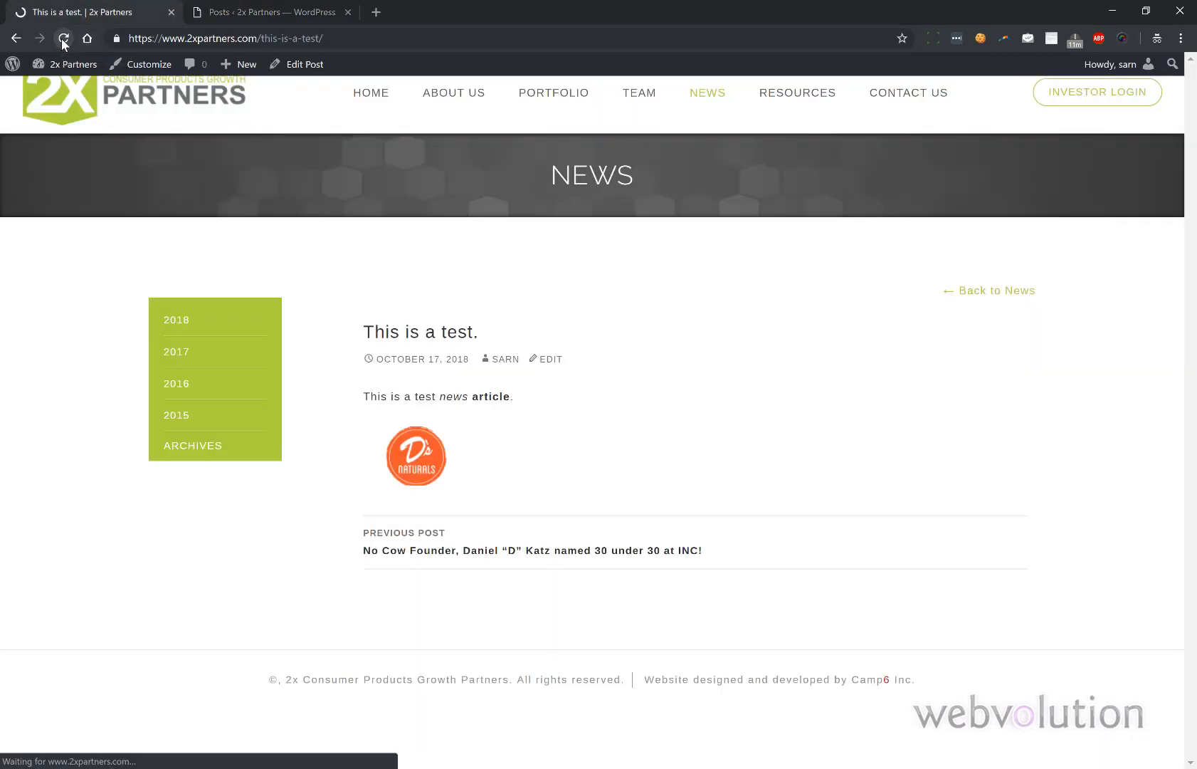
click(705, 96)
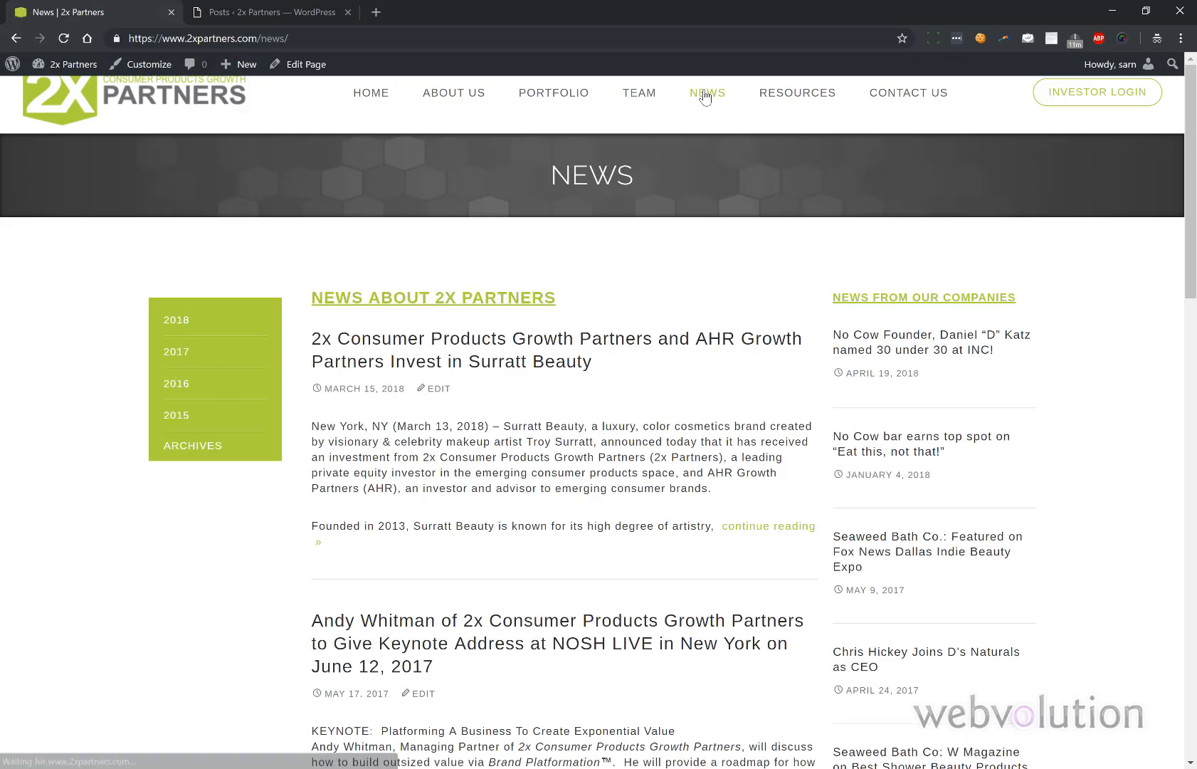
click(331, 18)
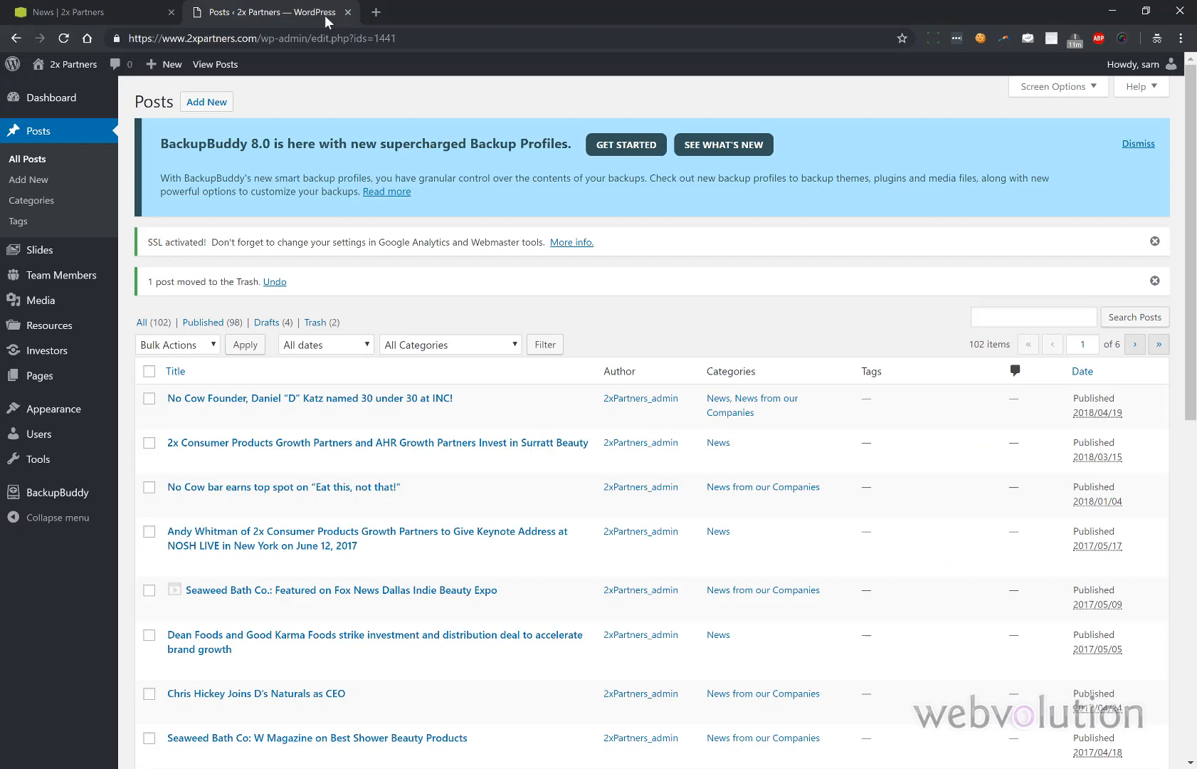
- Open the admin Slides list and check the live homepage
click(39, 249)
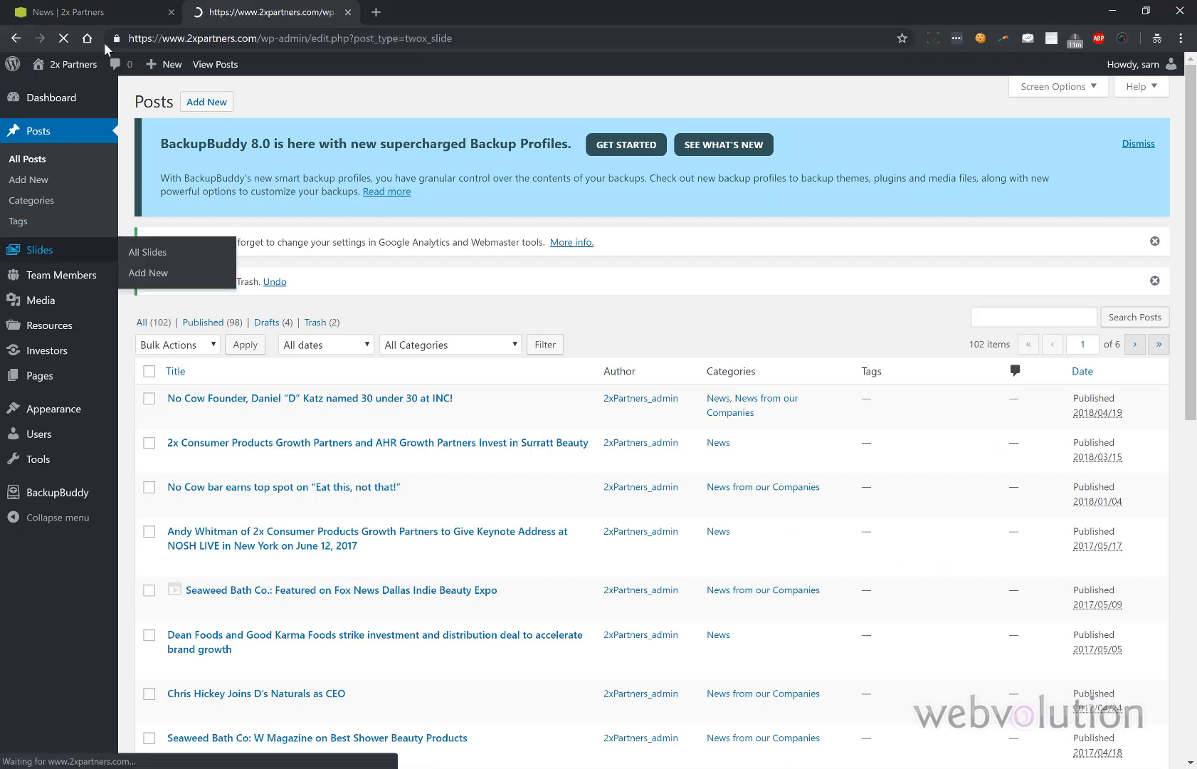
click(105, 12)
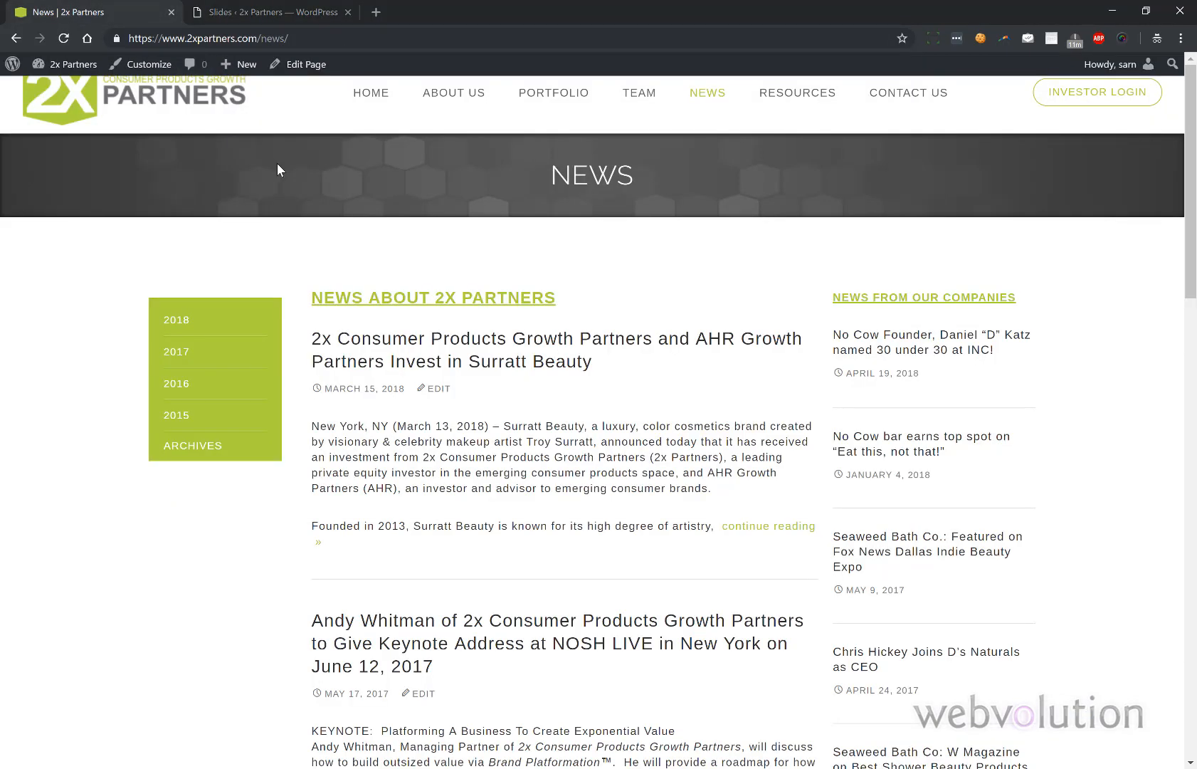
click(370, 93)
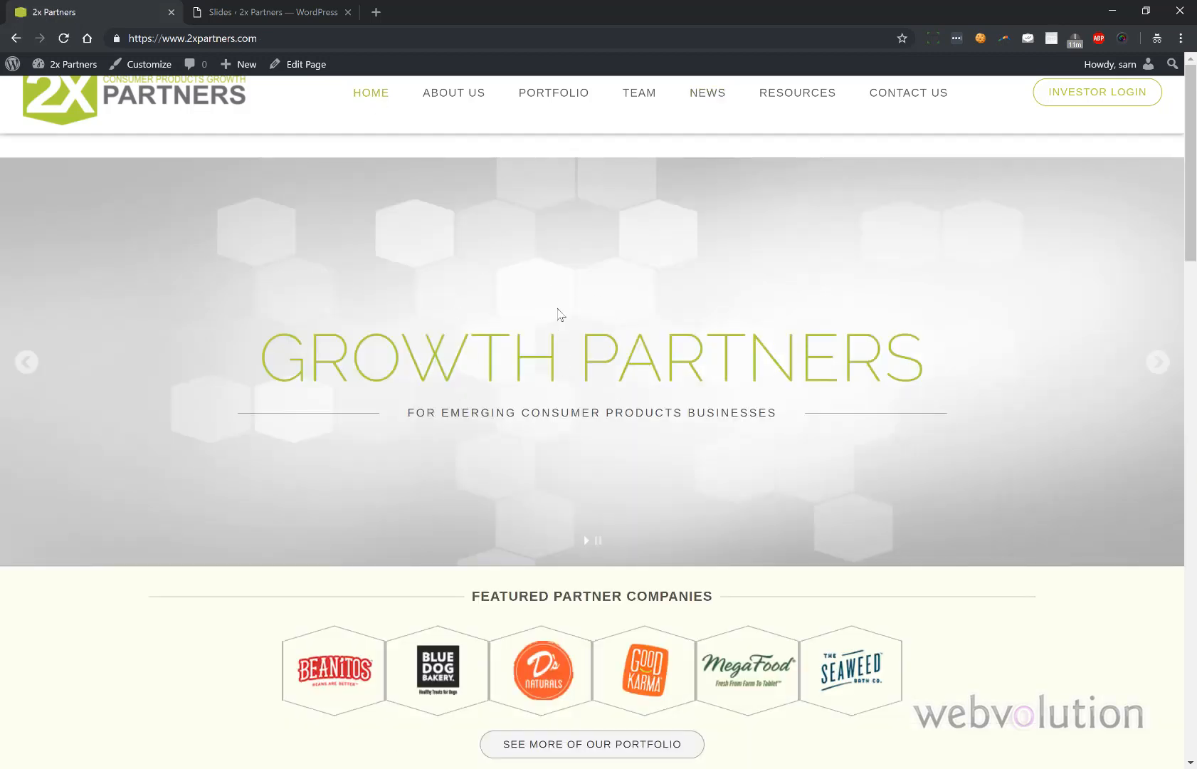
click(261, 13)
scroll(240, 324, down, 1)
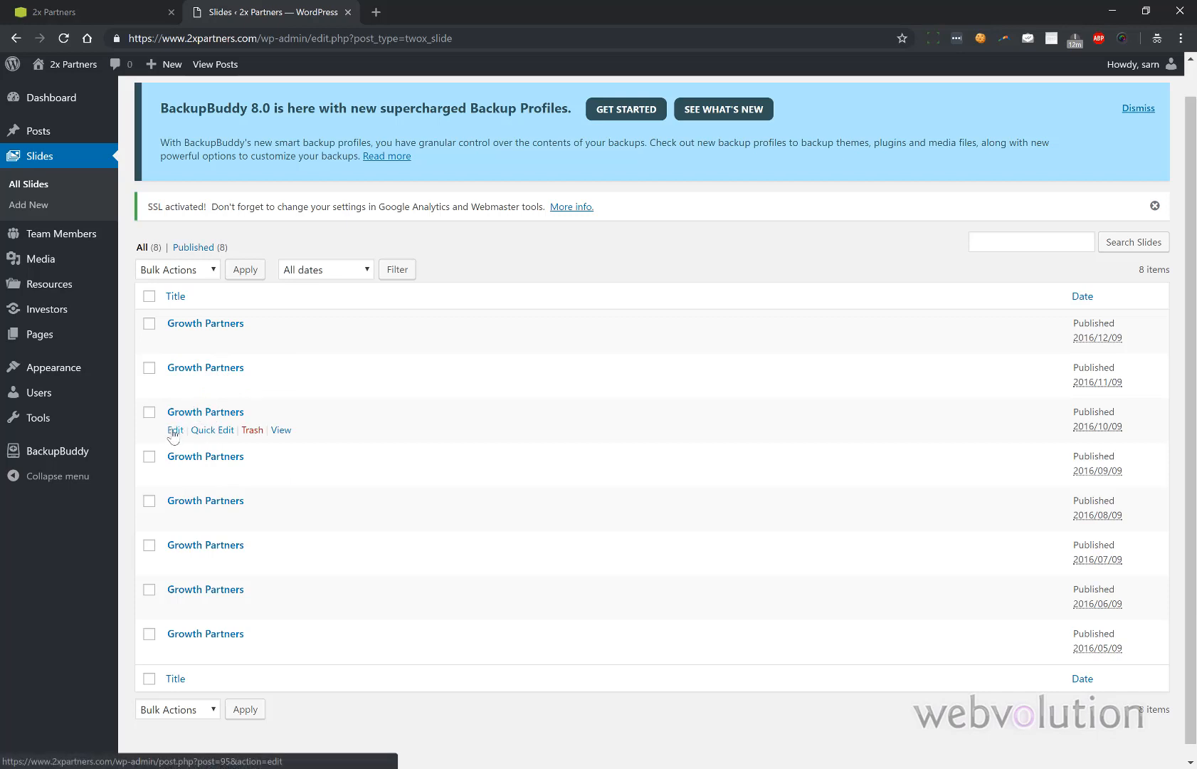
- Edit the third Growth Partners slide and reload the live homepage slider
click(174, 430)
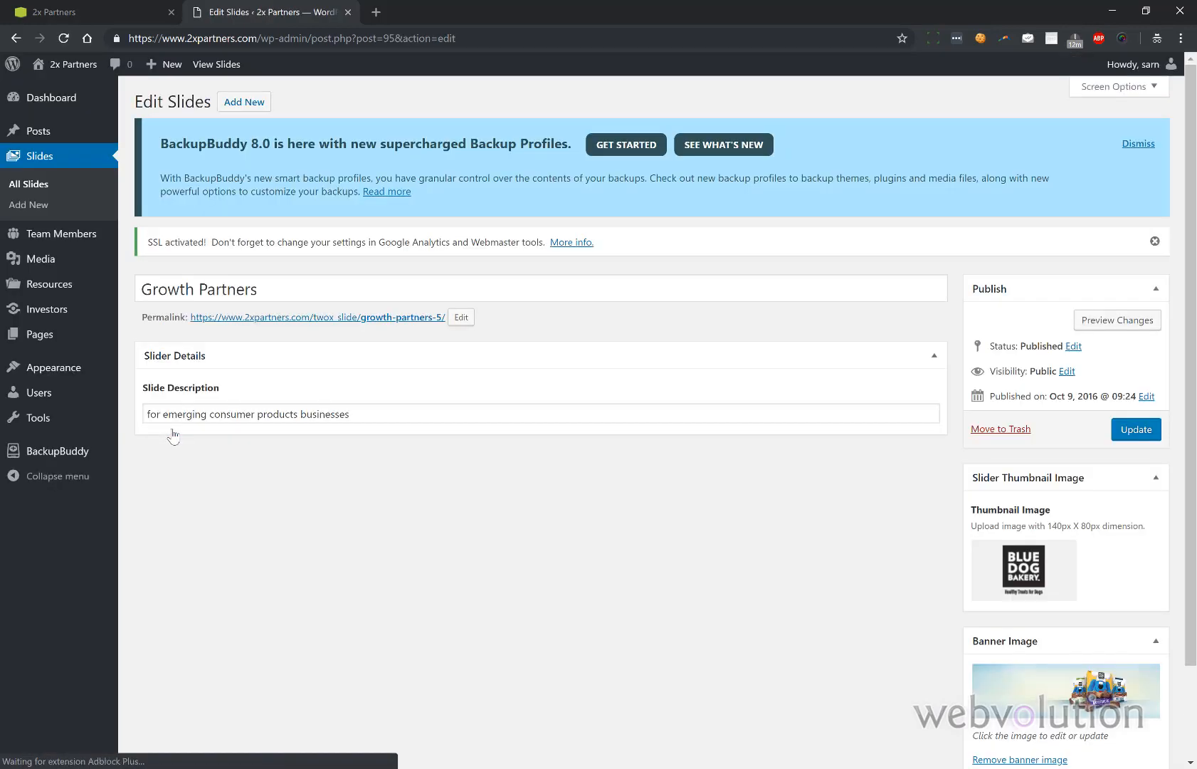
mouse_move(995, 562)
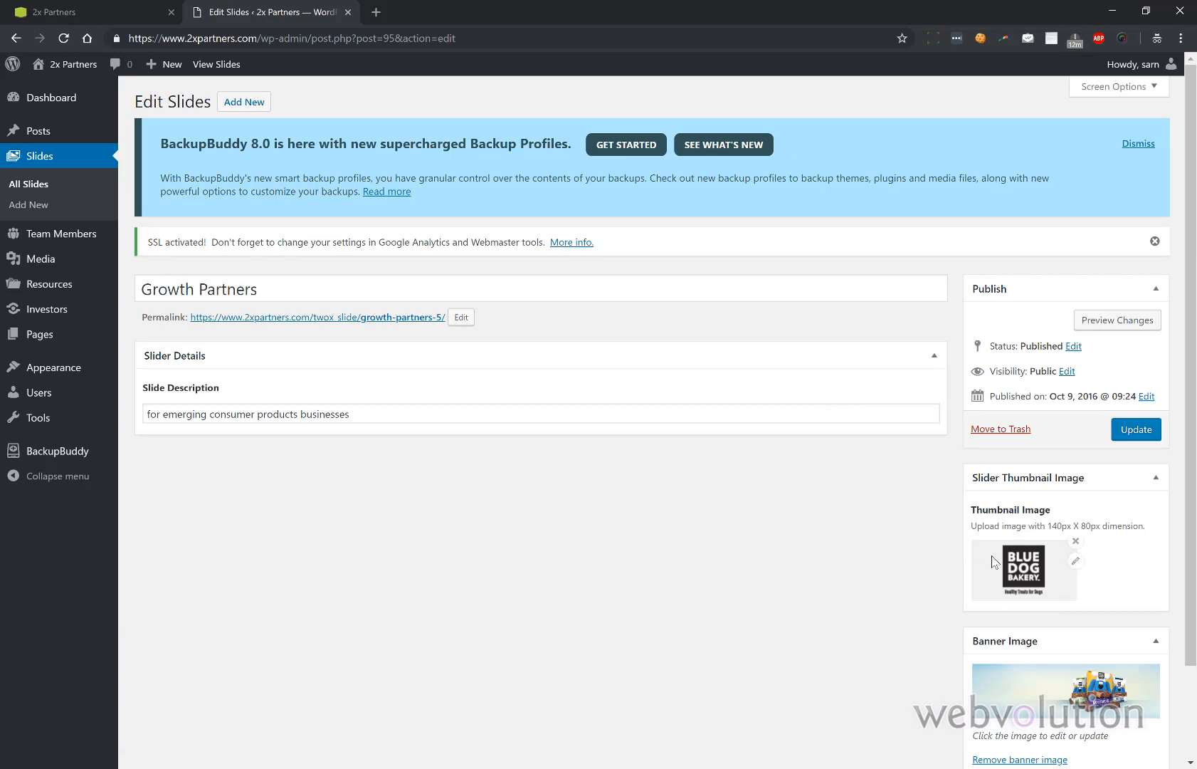
scroll(1019, 564, down, 1)
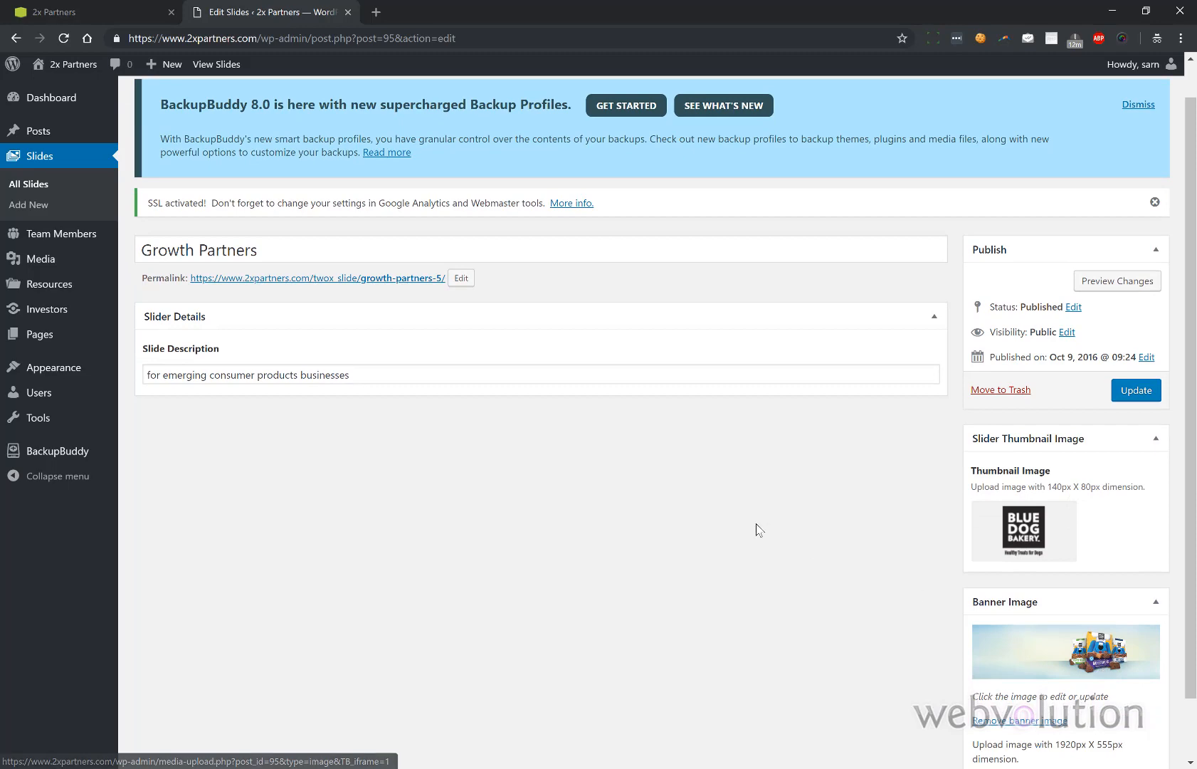
click(118, 14)
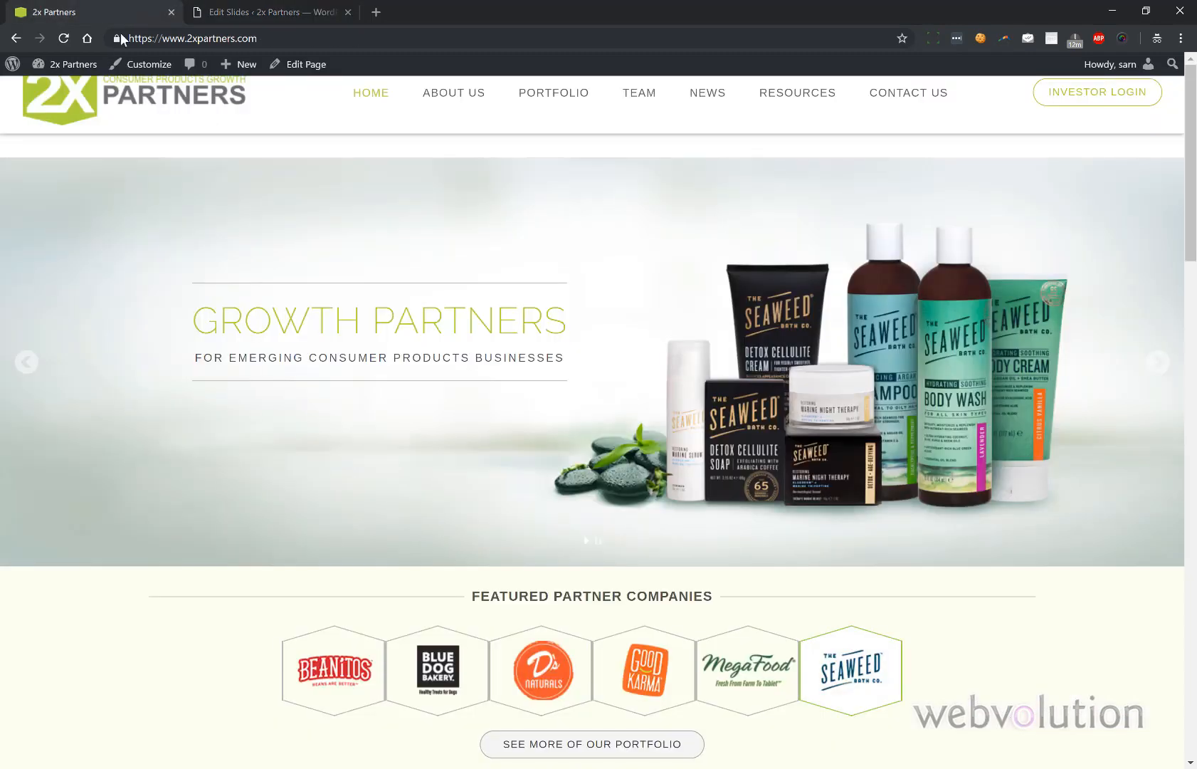
click(62, 39)
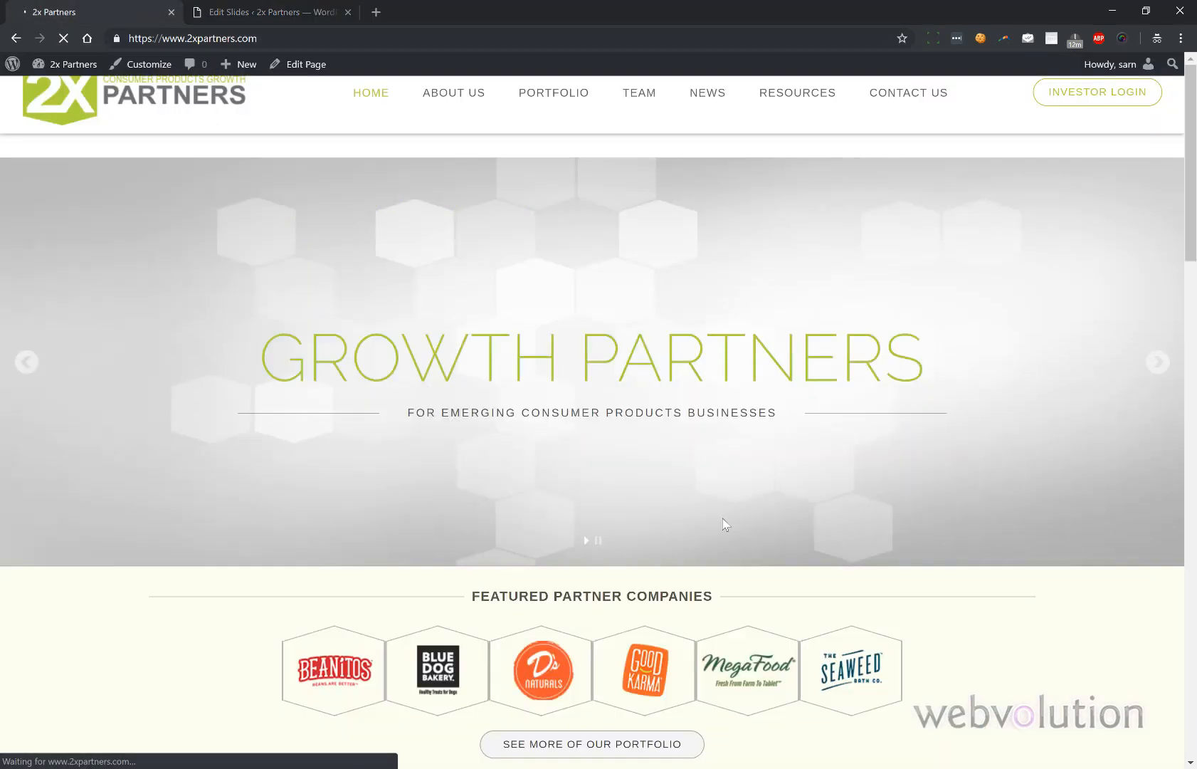
- Advance the homepage slider to Blue Dog Bakery, compare it with the edited slide, then return to All Slides
click(1156, 362)
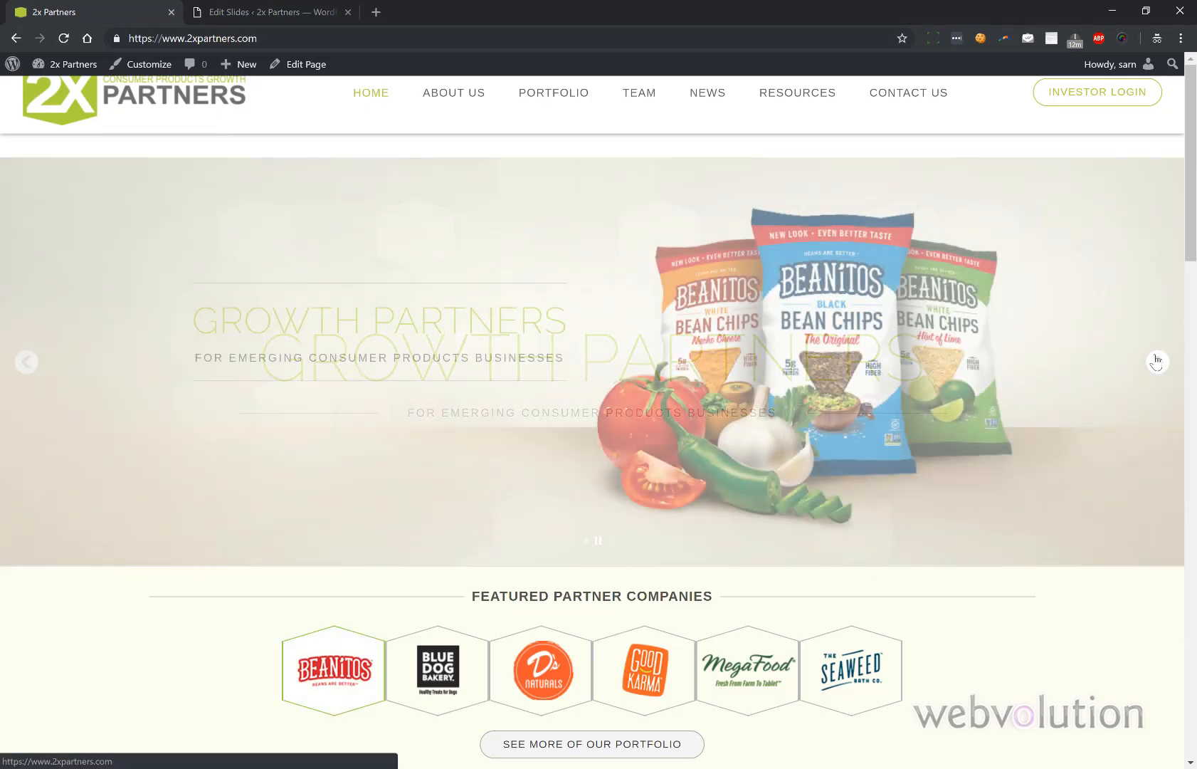
click(1156, 361)
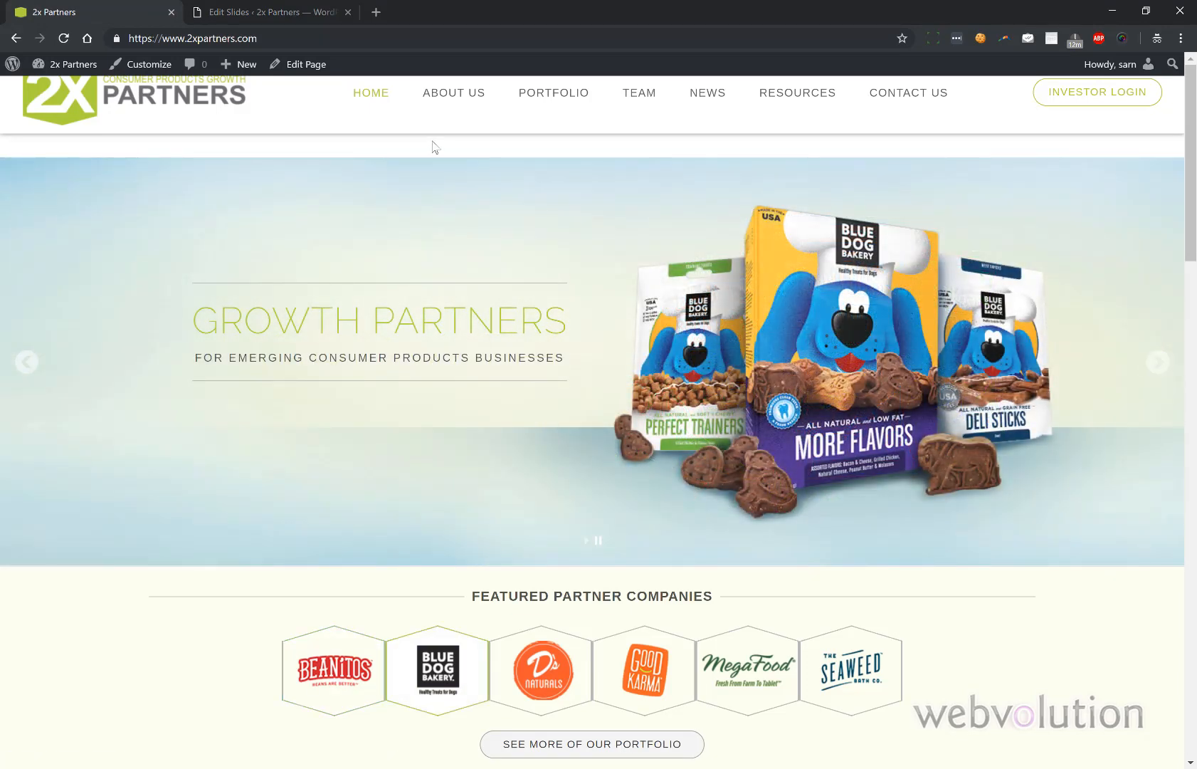
click(296, 8)
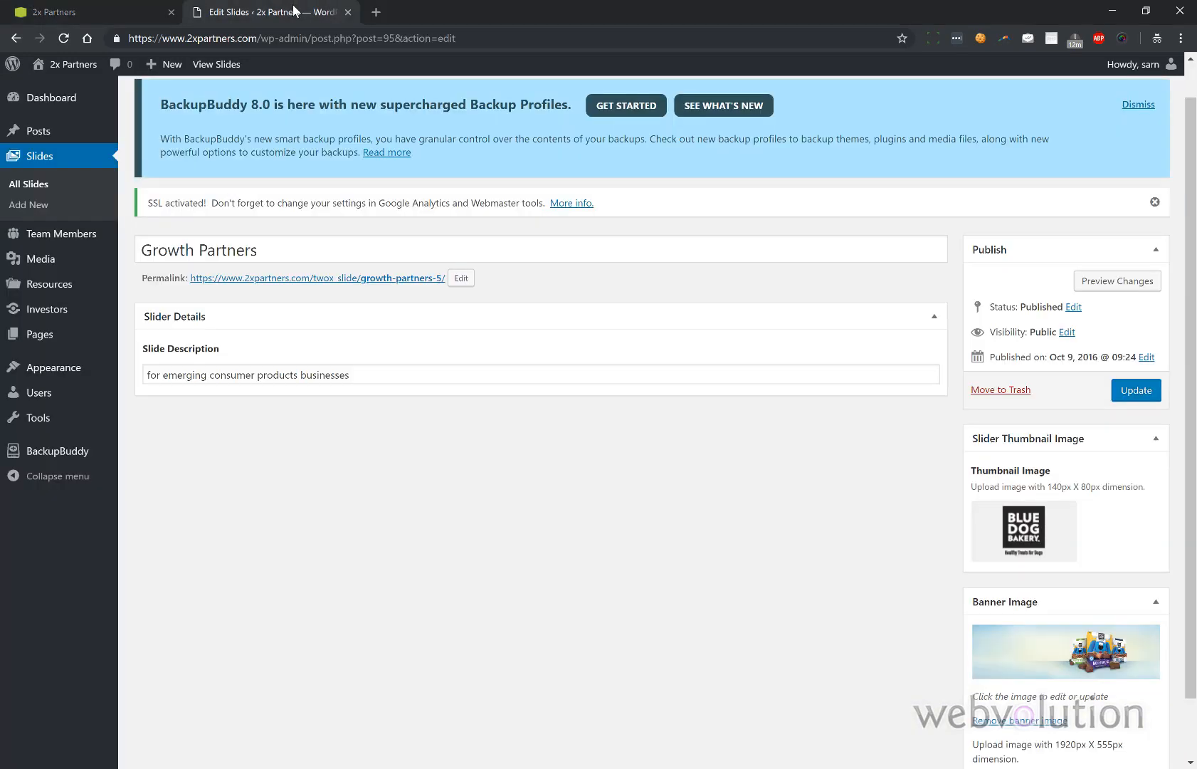
click(115, 12)
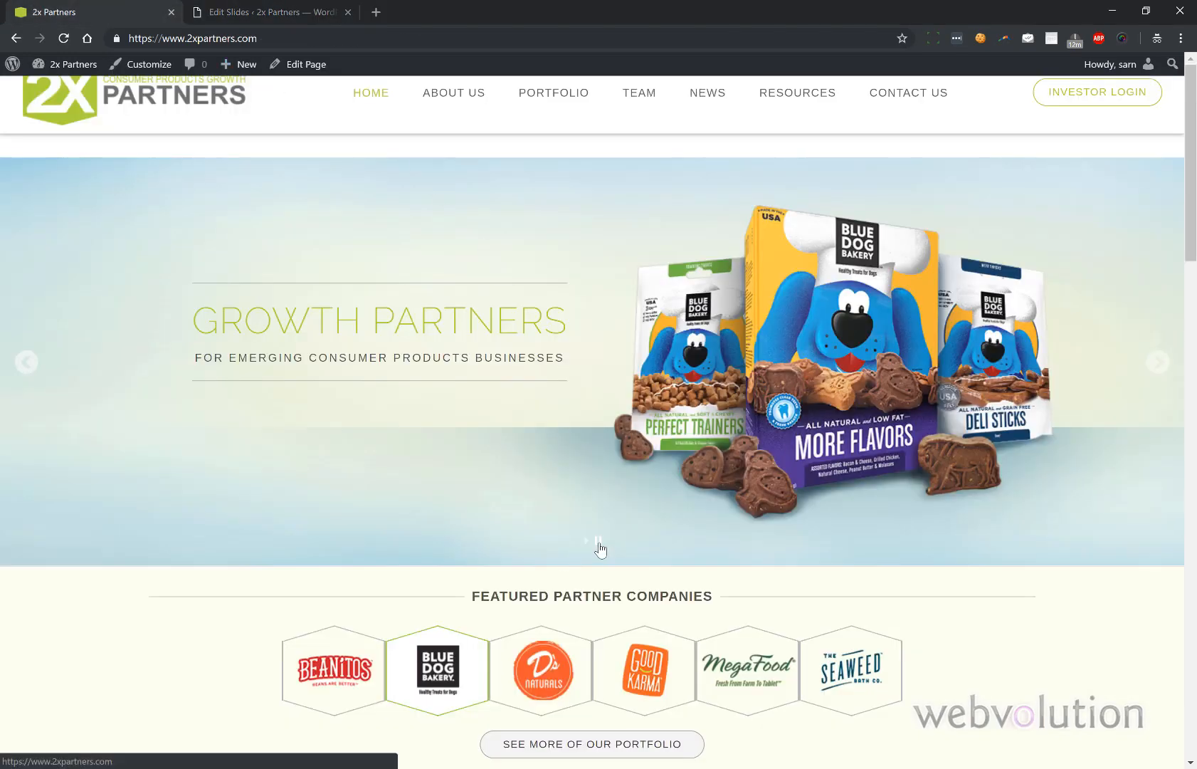
click(250, 12)
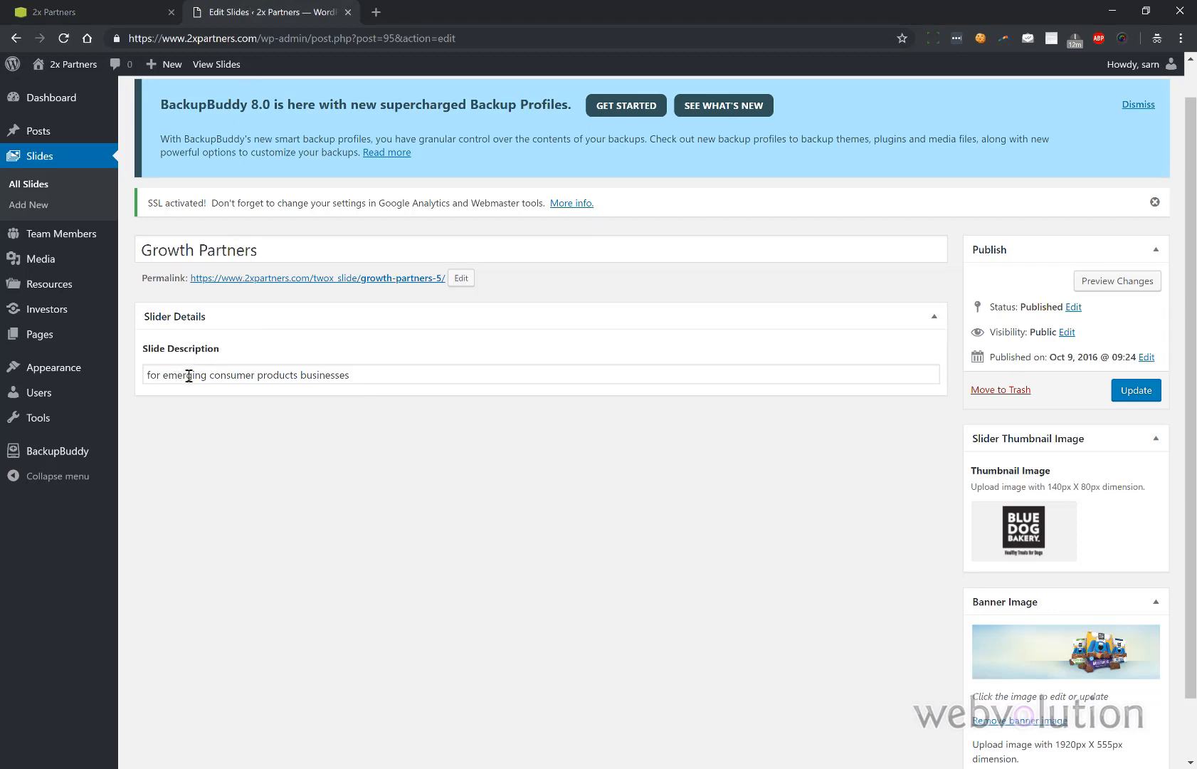
click(103, 12)
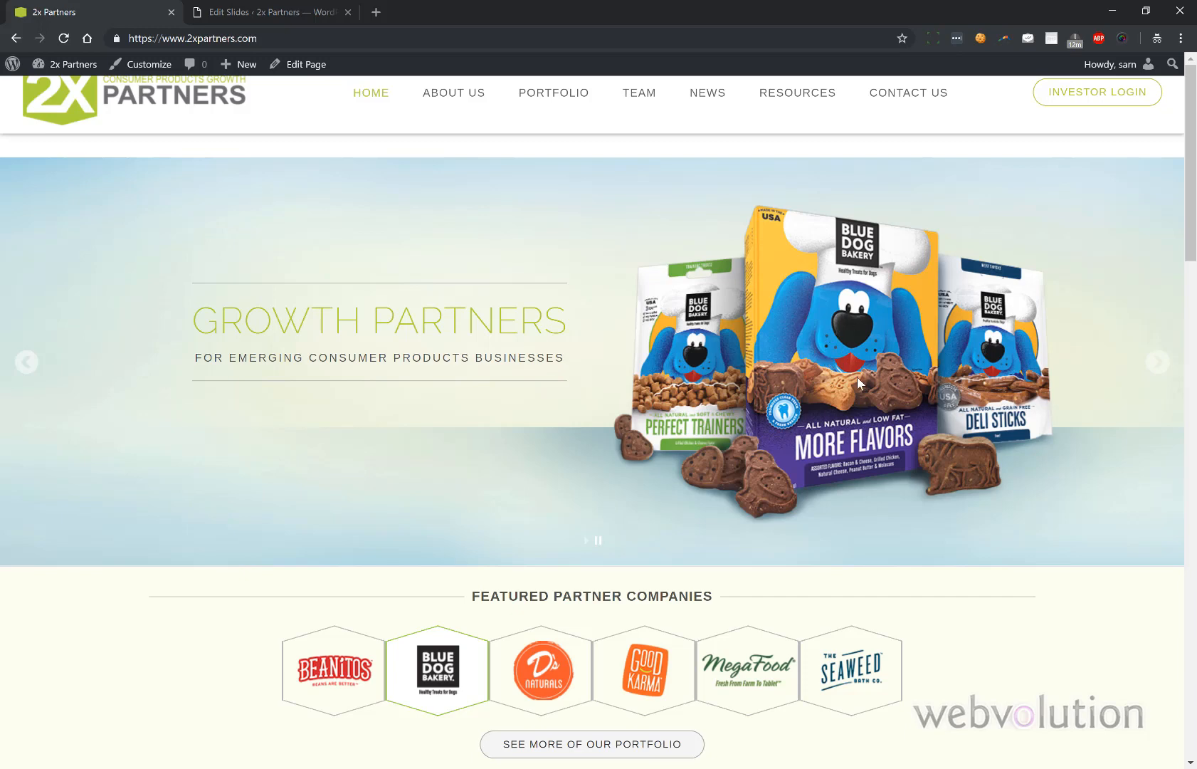
click(267, 22)
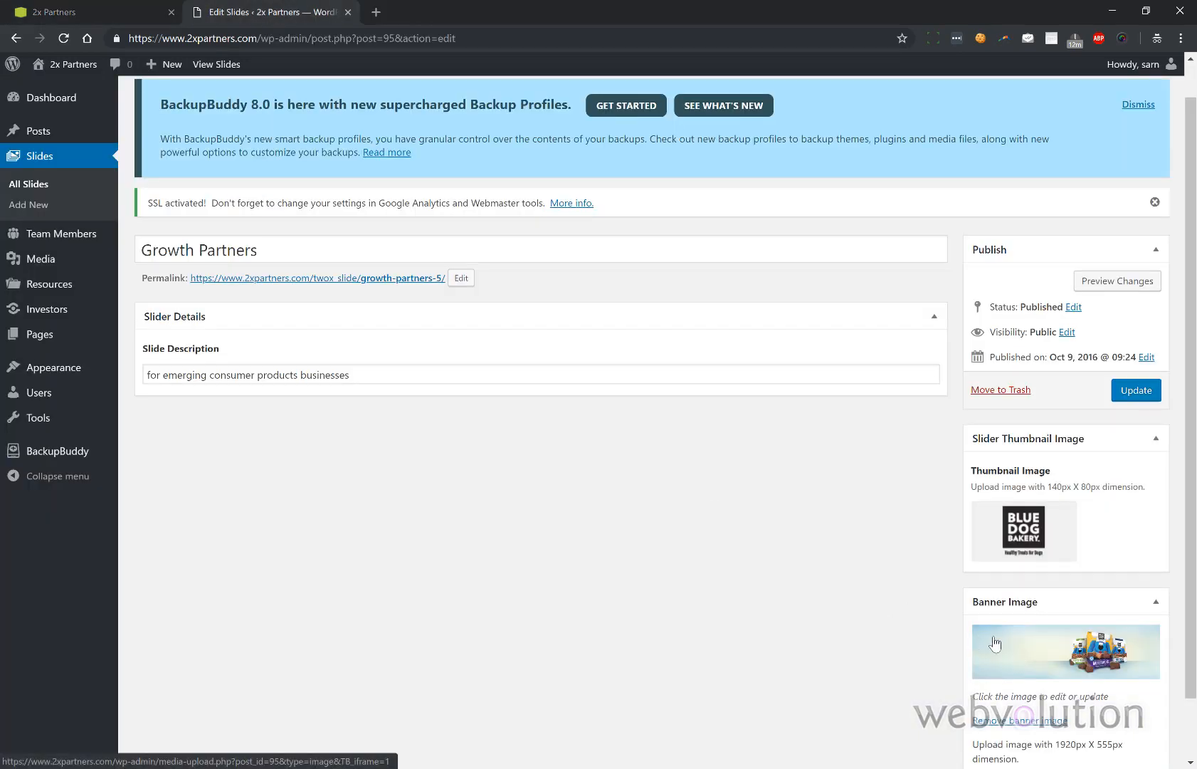
click(75, 18)
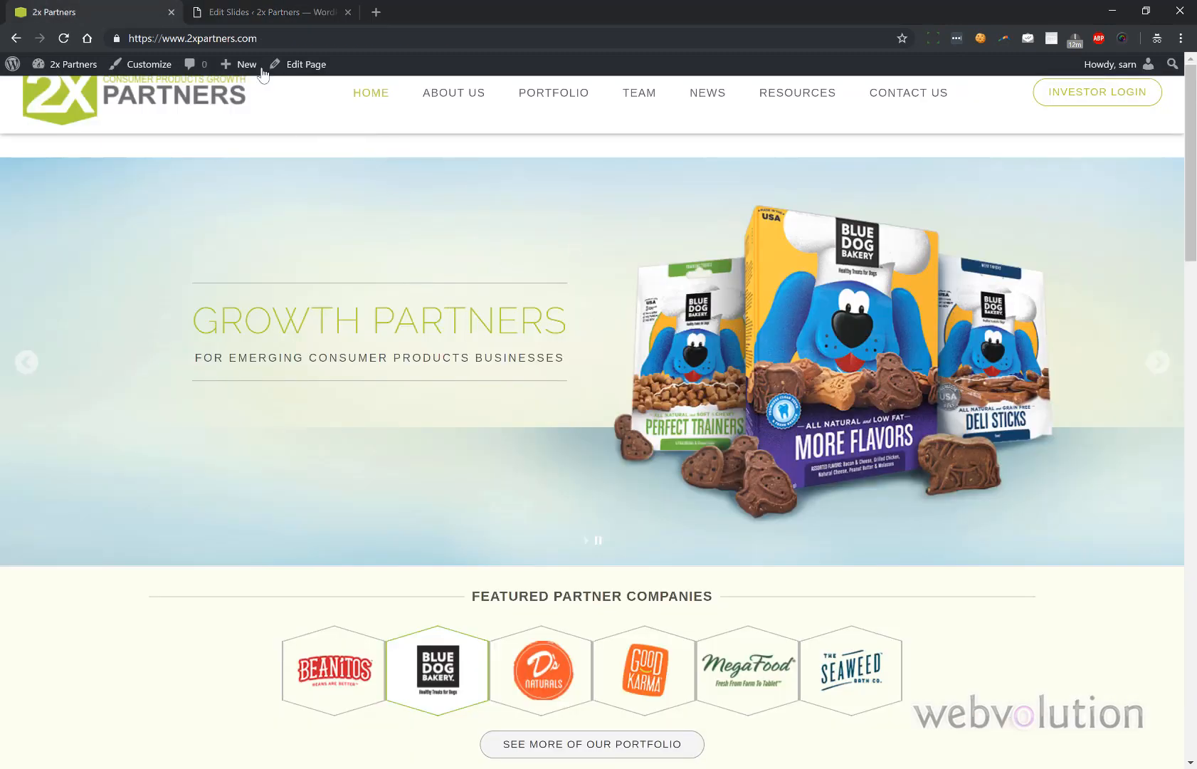
click(266, 20)
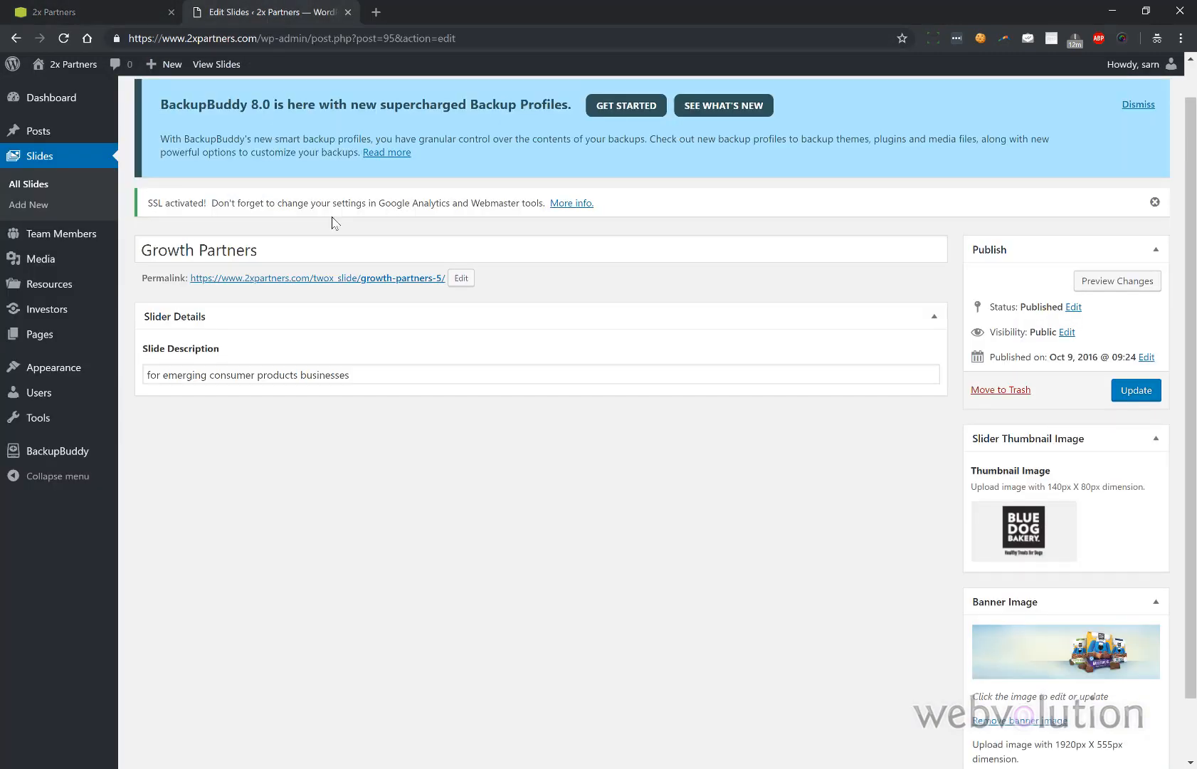
scroll(334, 223, down, 2)
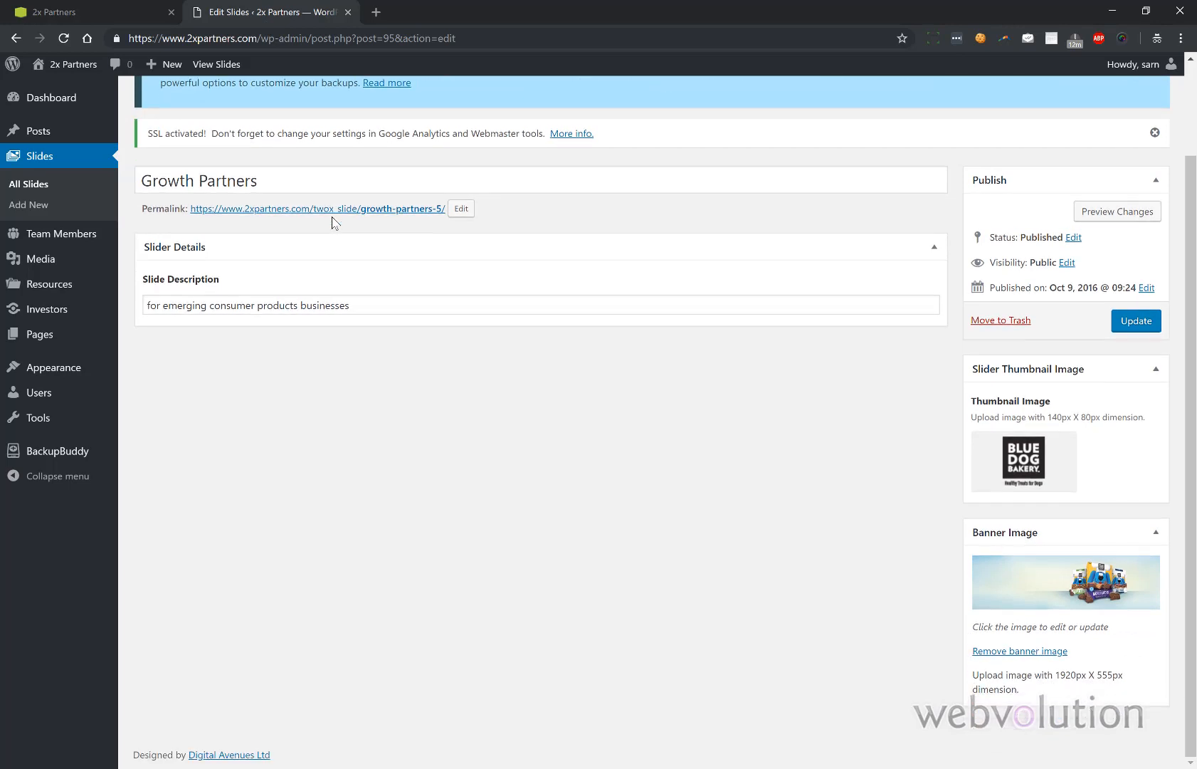
click(32, 186)
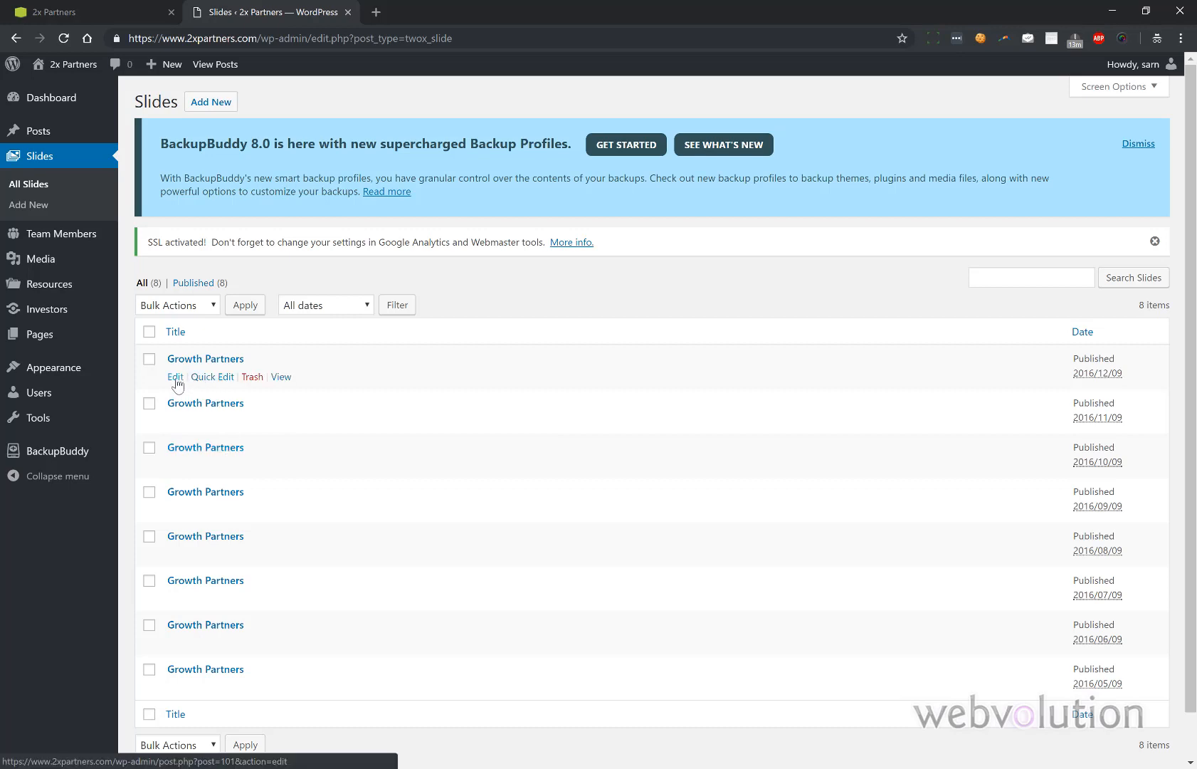
- Open the first Growth Partners slide, go back, then edit the second (Beanitos, Nov 9, 2016)
click(175, 380)
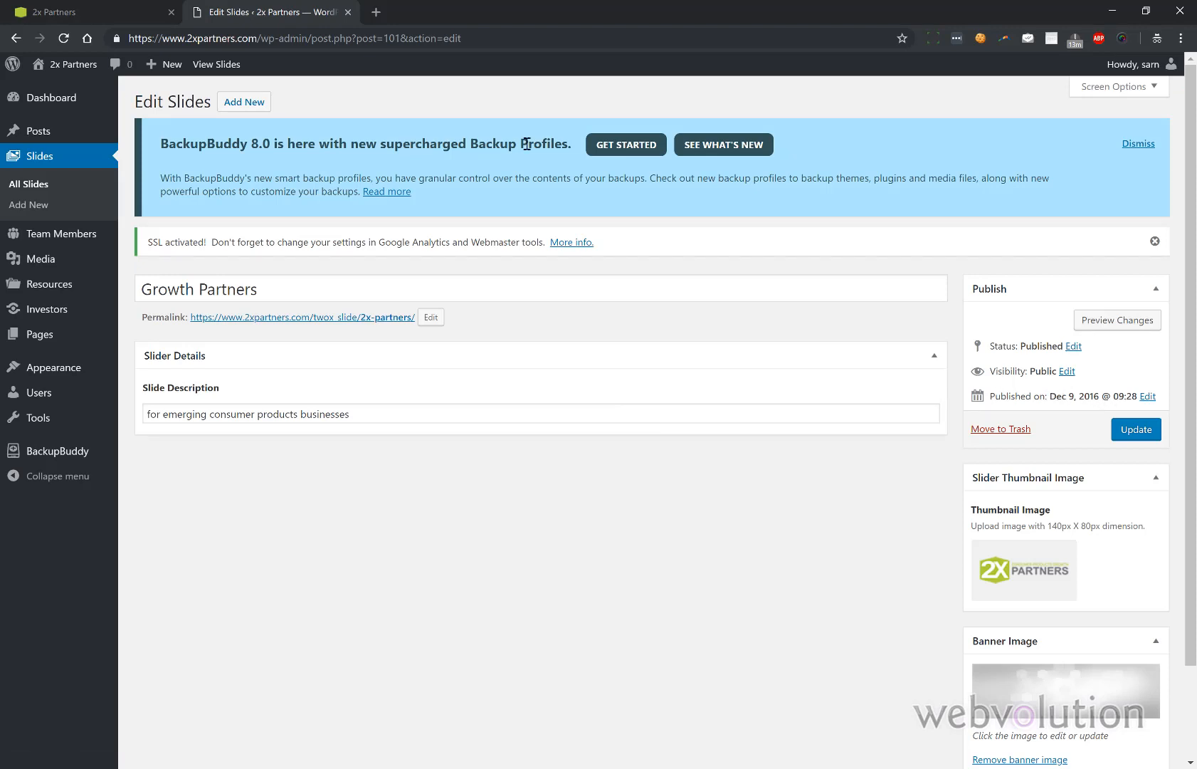
click(15, 40)
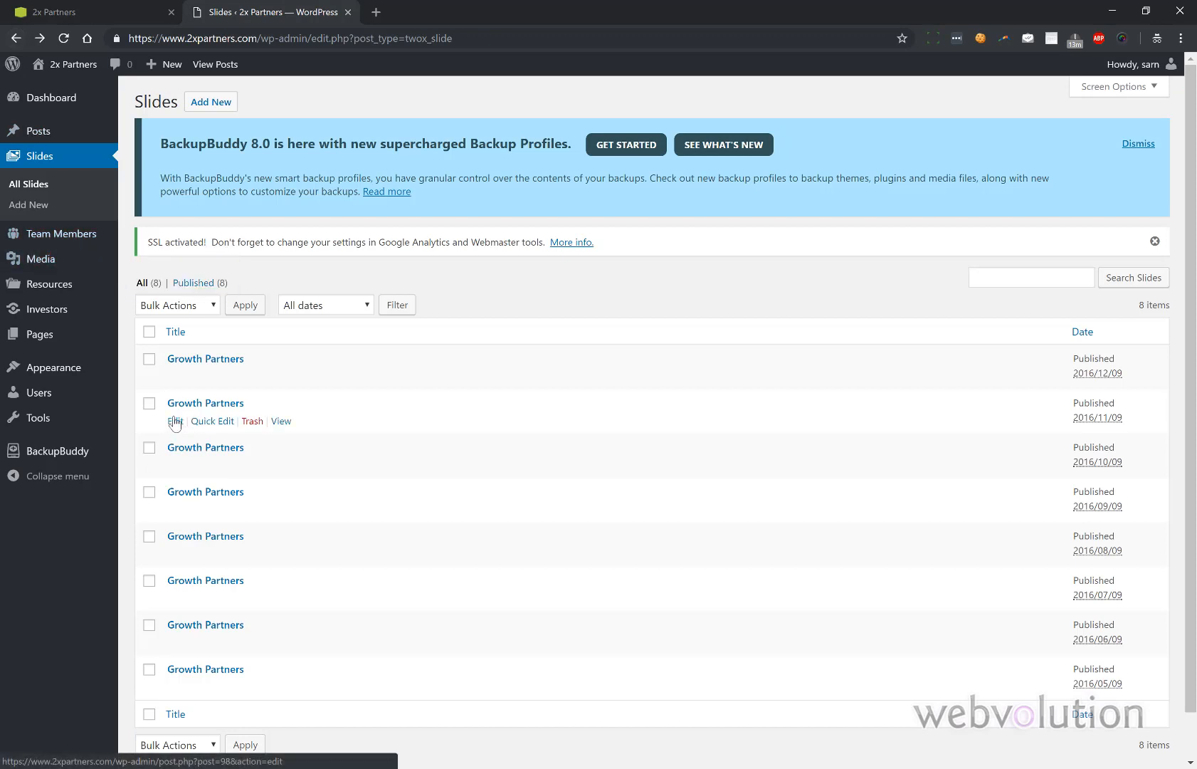
click(174, 423)
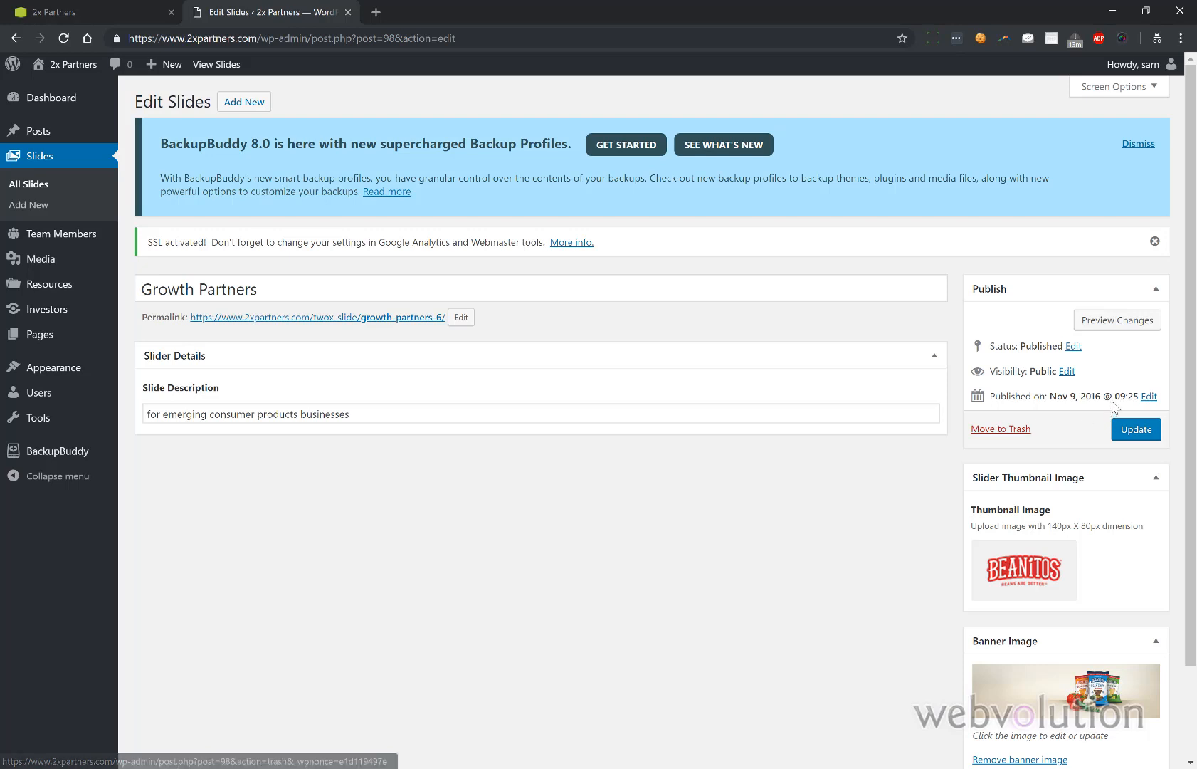
- Change the Beanitos slide's publish date to Sep 9, 2018 and update the slide
click(1146, 397)
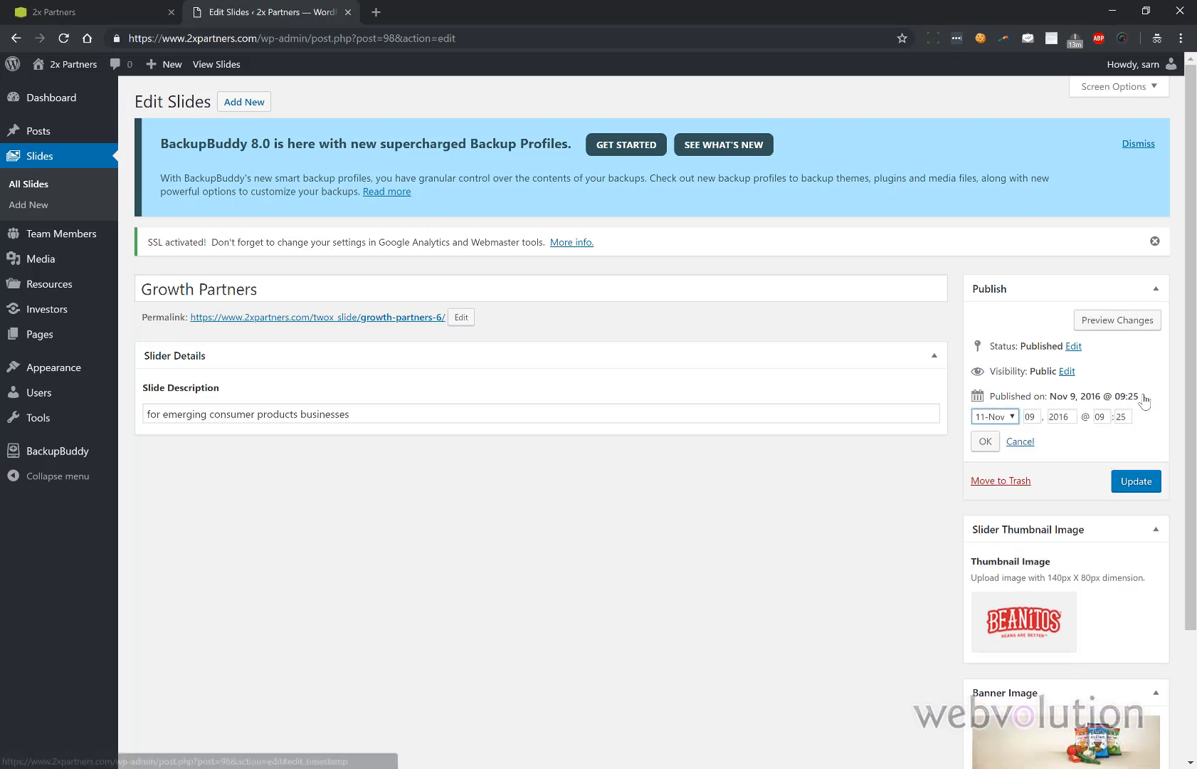
click(1067, 418)
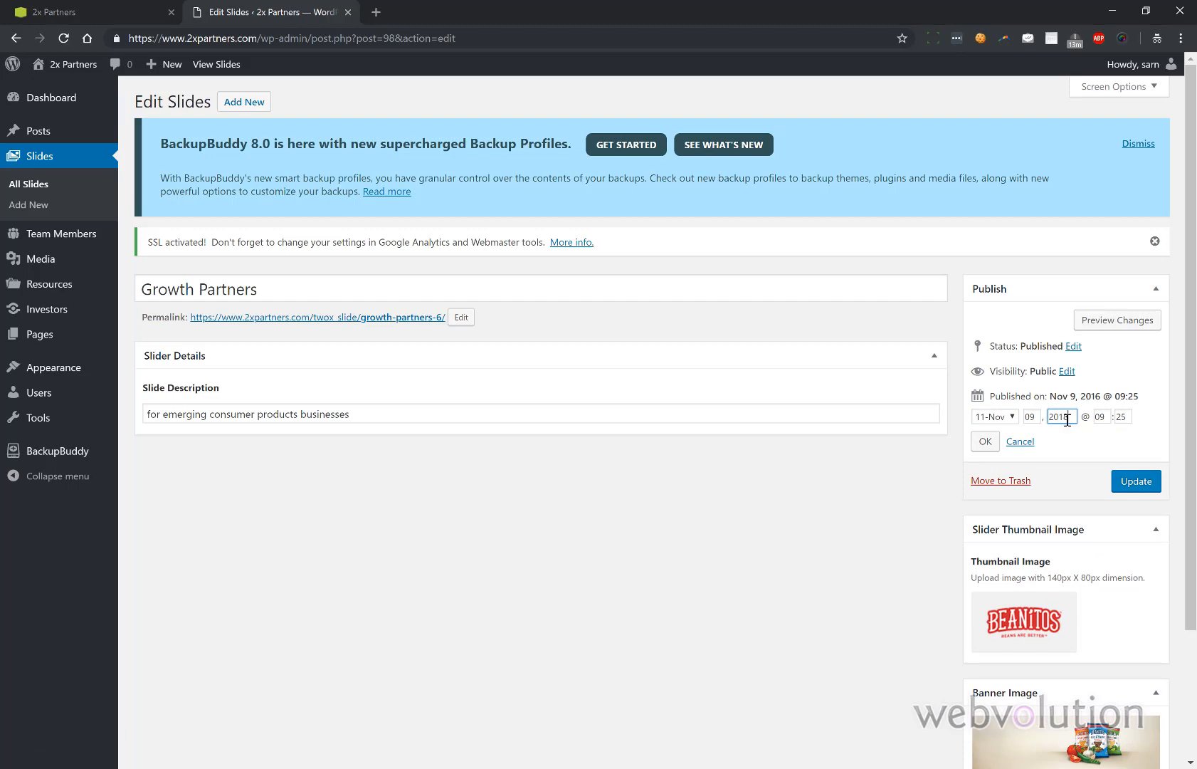
click(1014, 418)
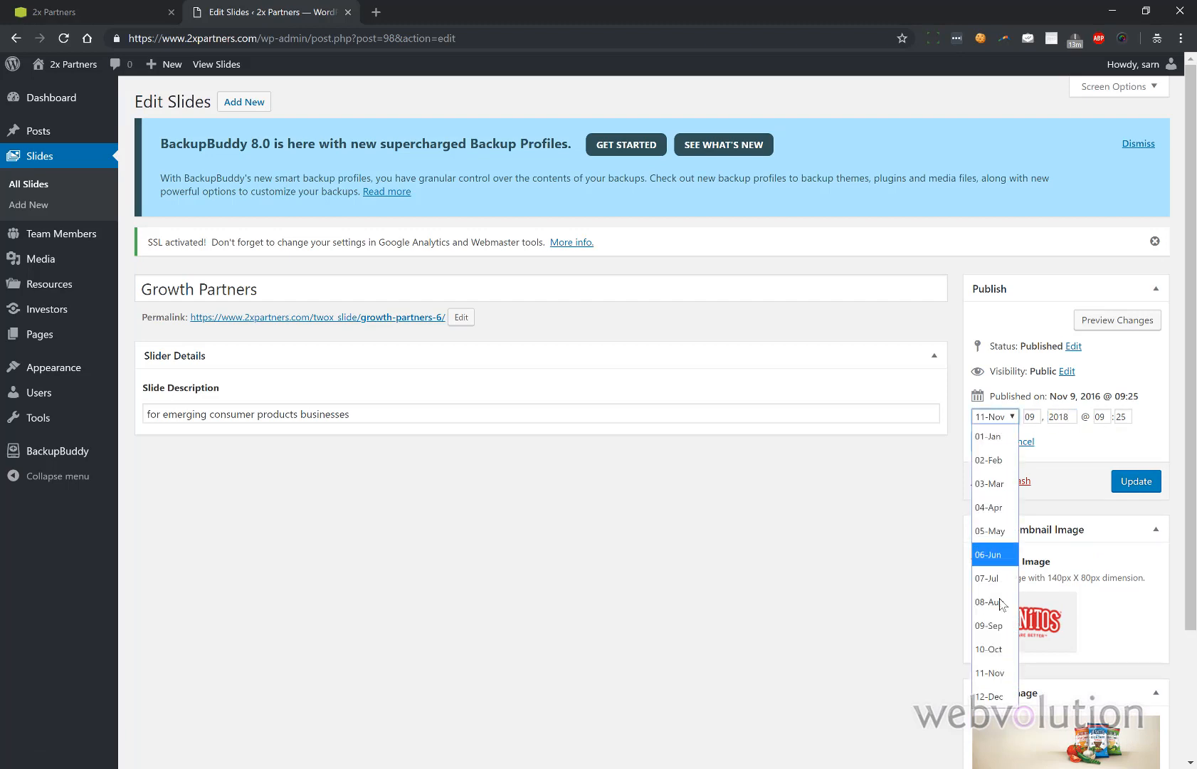
click(990, 625)
scroll(1113, 580, down, 1)
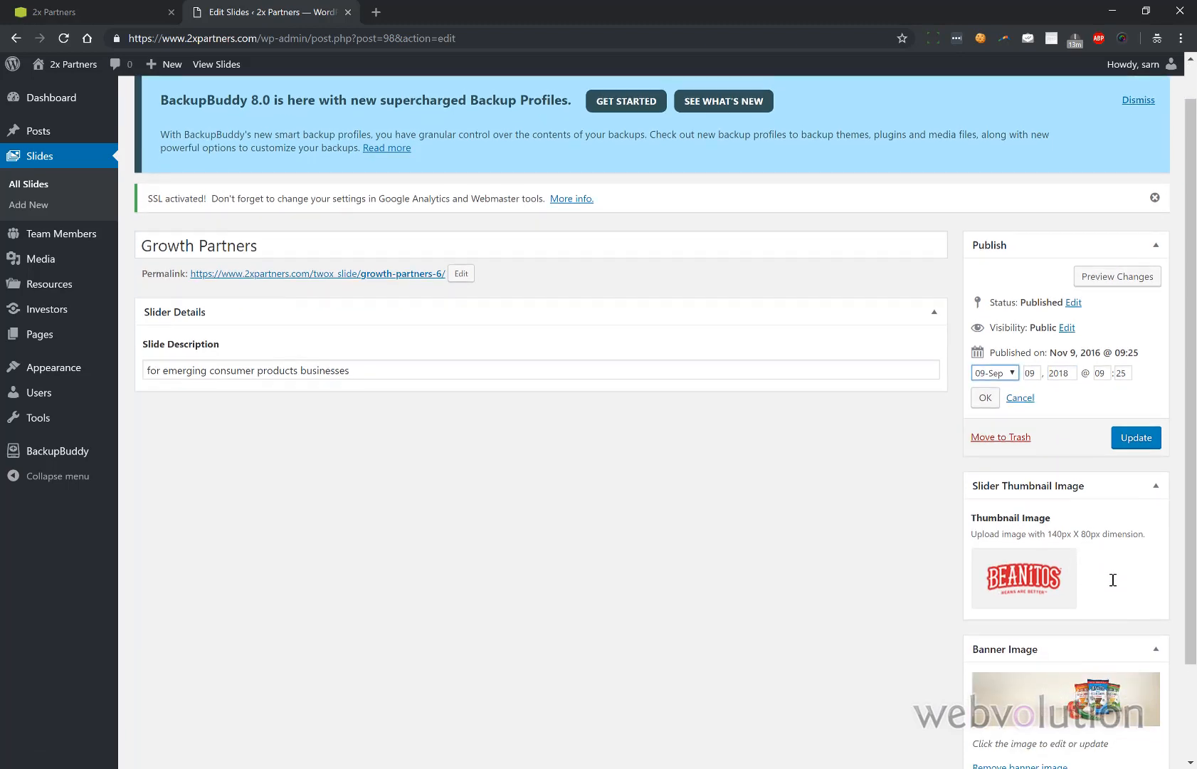
scroll(1113, 579, down, 1)
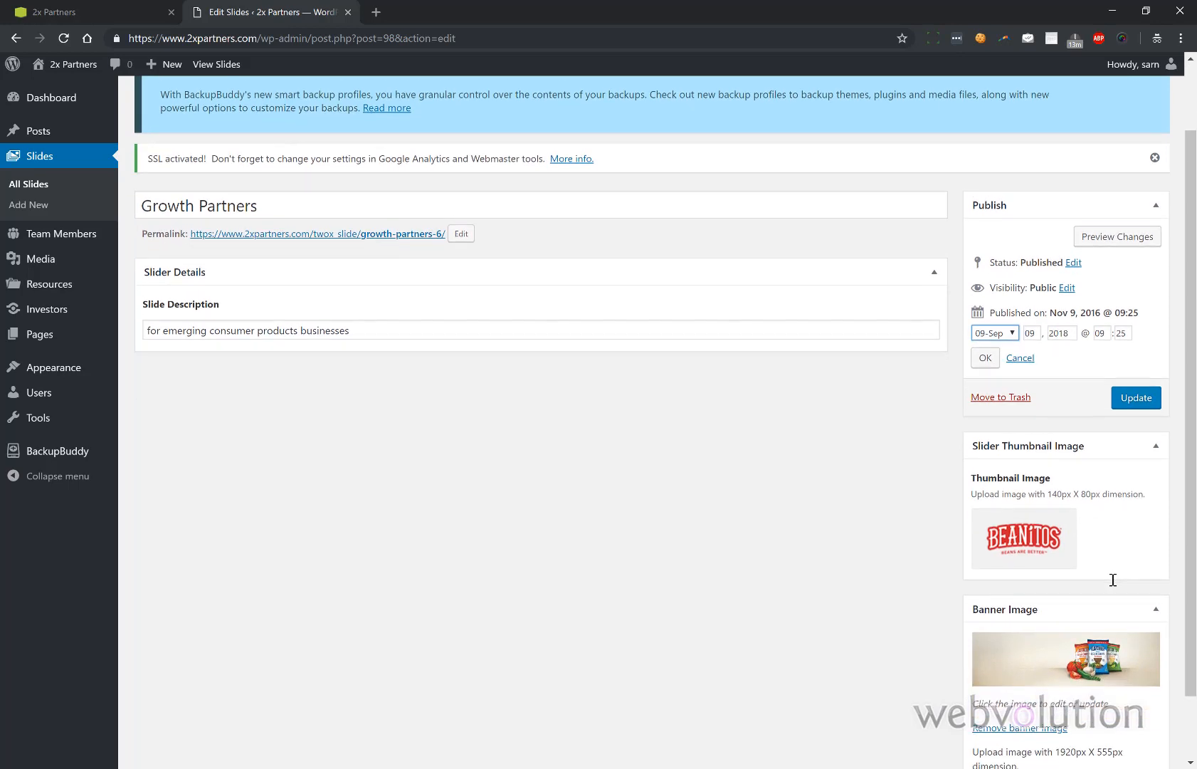
click(1151, 401)
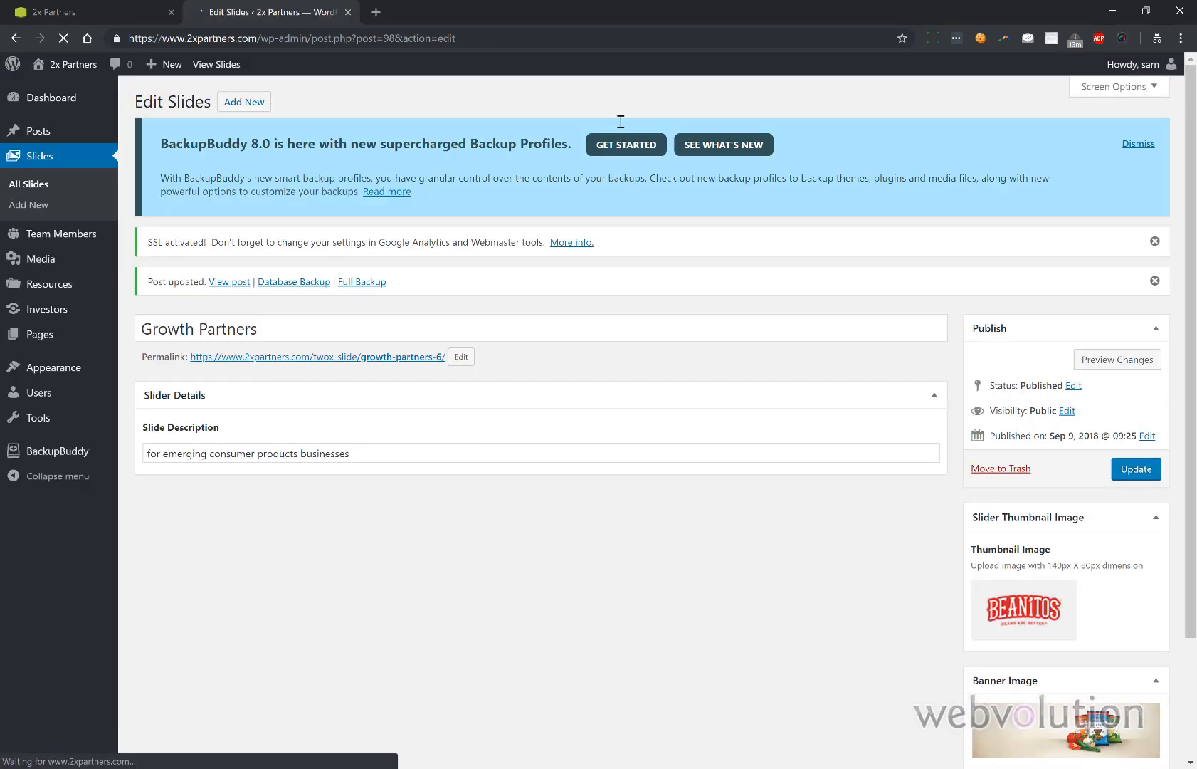
click(91, 10)
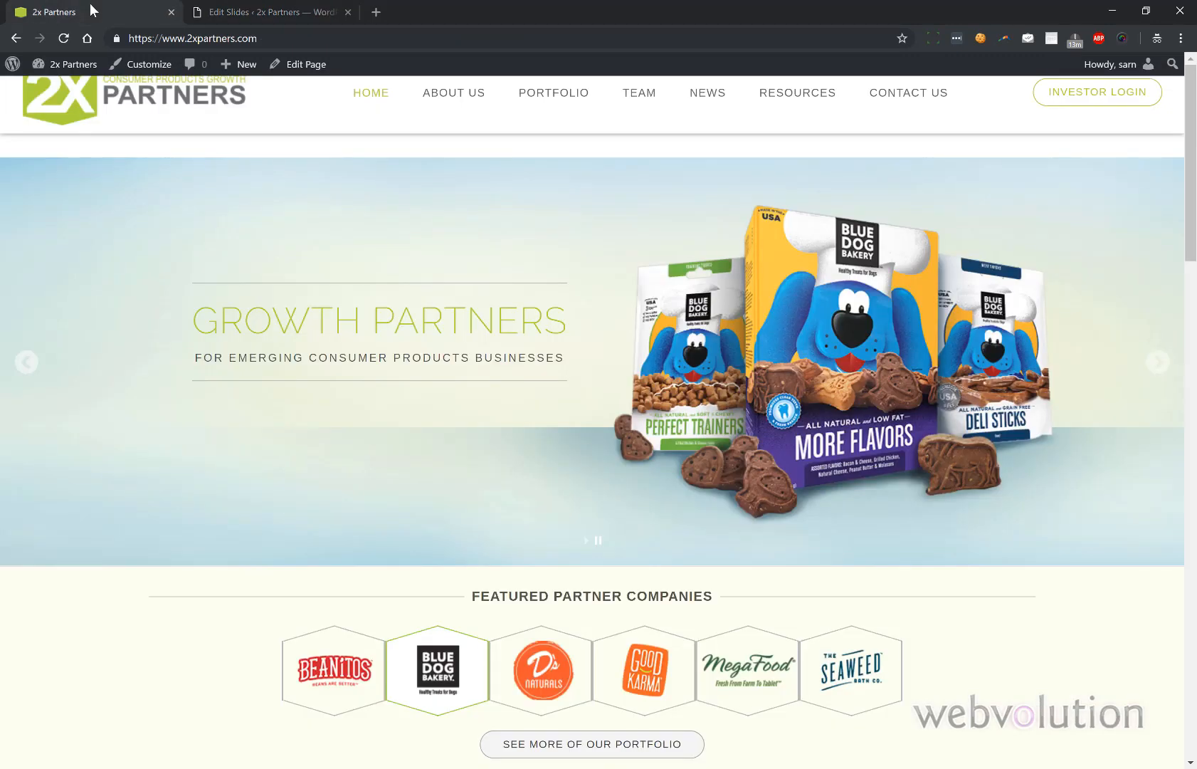
- Reload the live homepage to confirm the slider now opens with the Beanitos slide
click(57, 42)
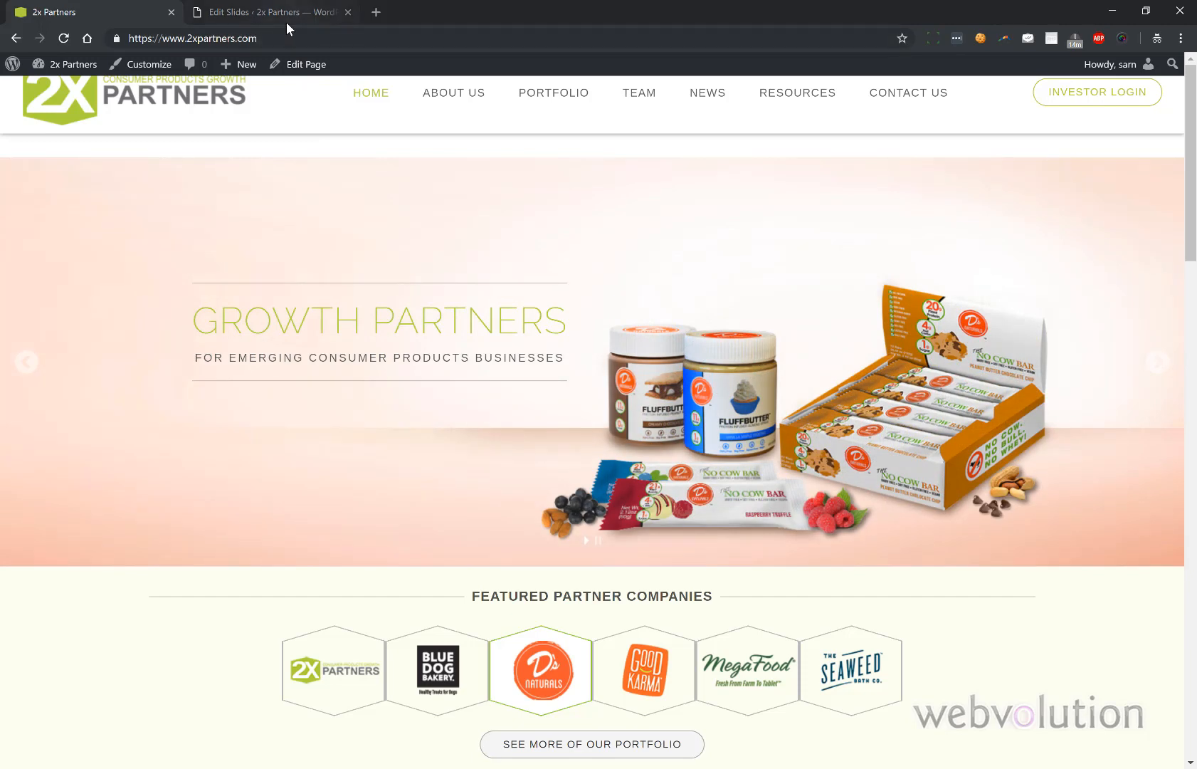
click(287, 22)
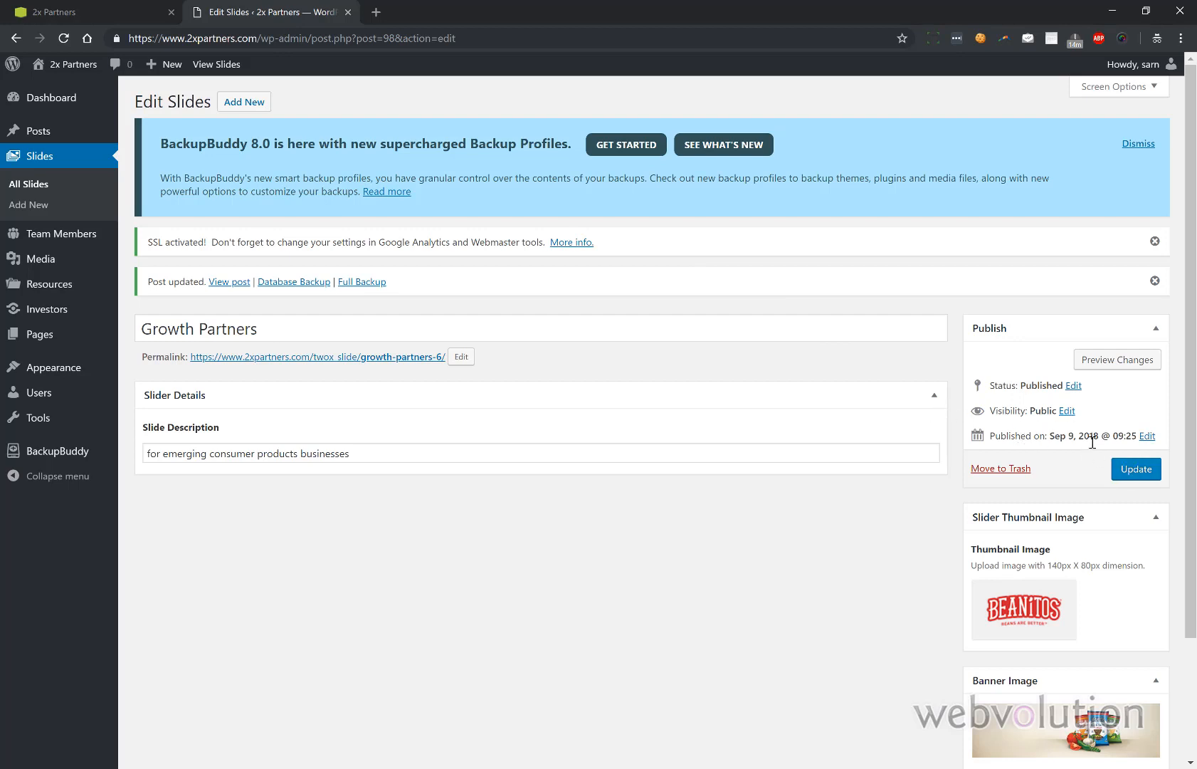
- Open the publish date's year field, then go to the All Slides list
click(1146, 438)
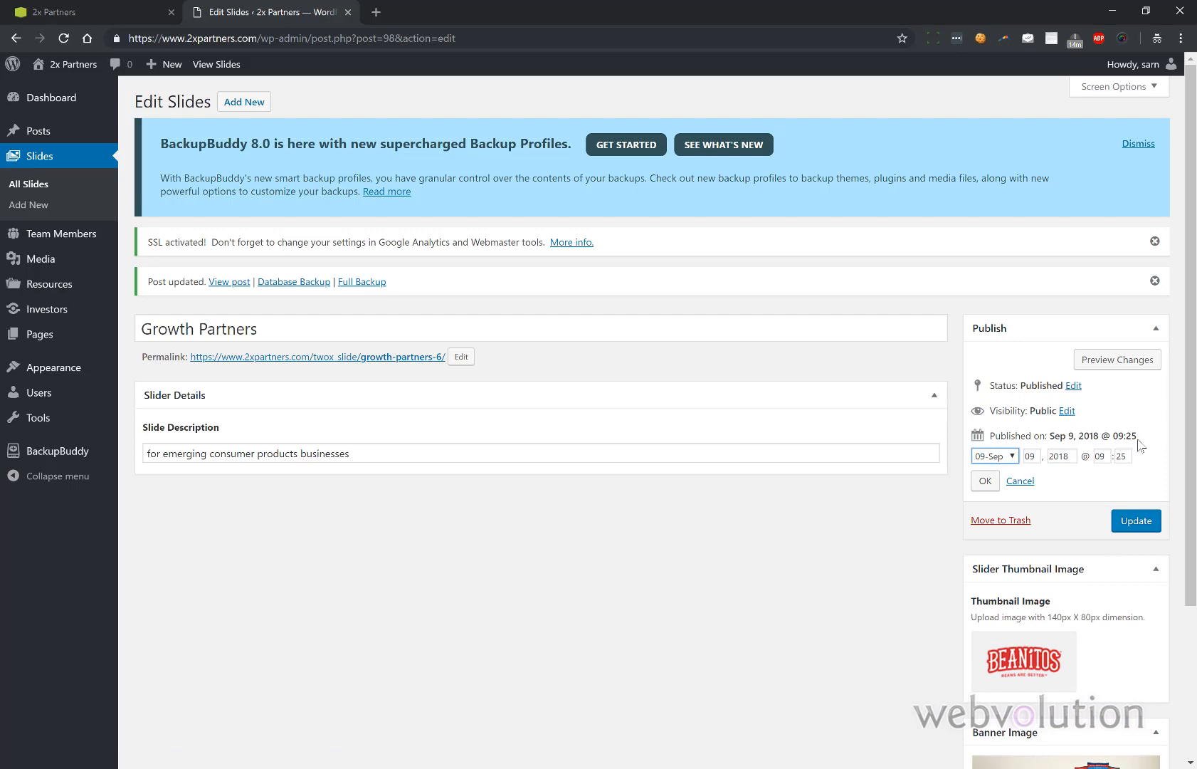
click(1068, 457)
click(39, 185)
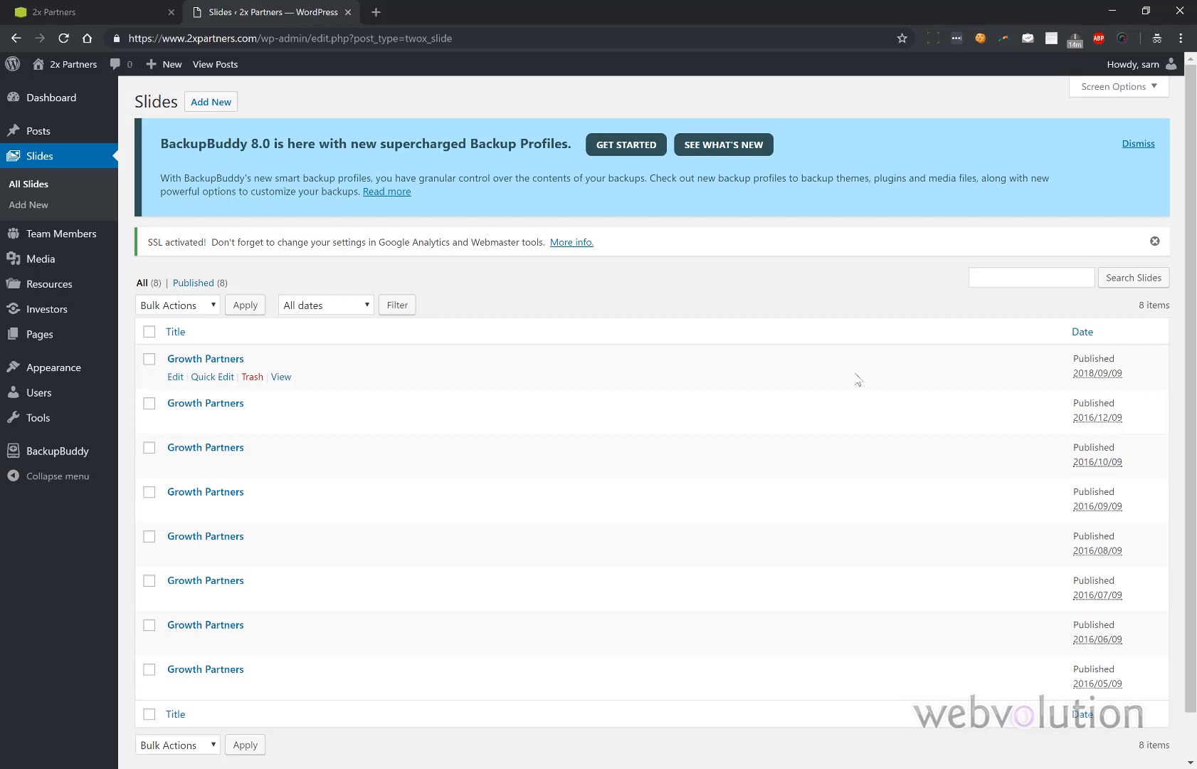
- Quick Edit the top slide's date to 2016, 11-Nov, and save it
click(198, 377)
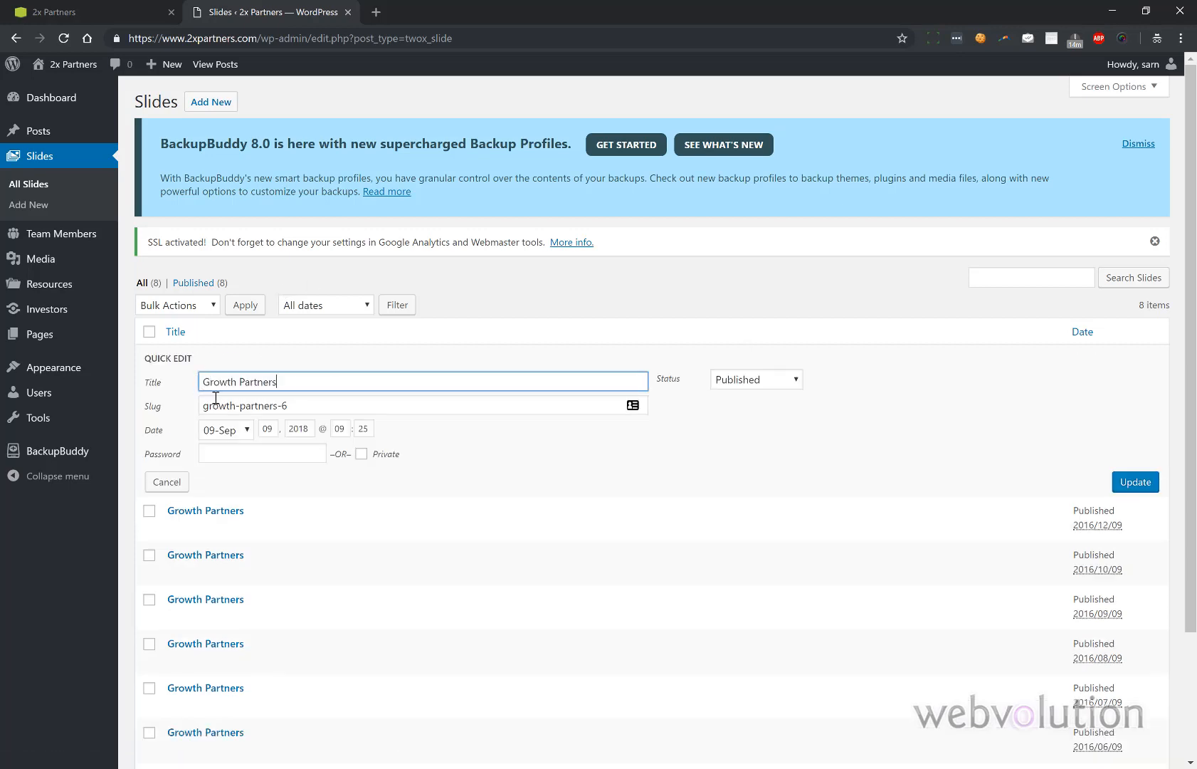
click(310, 429)
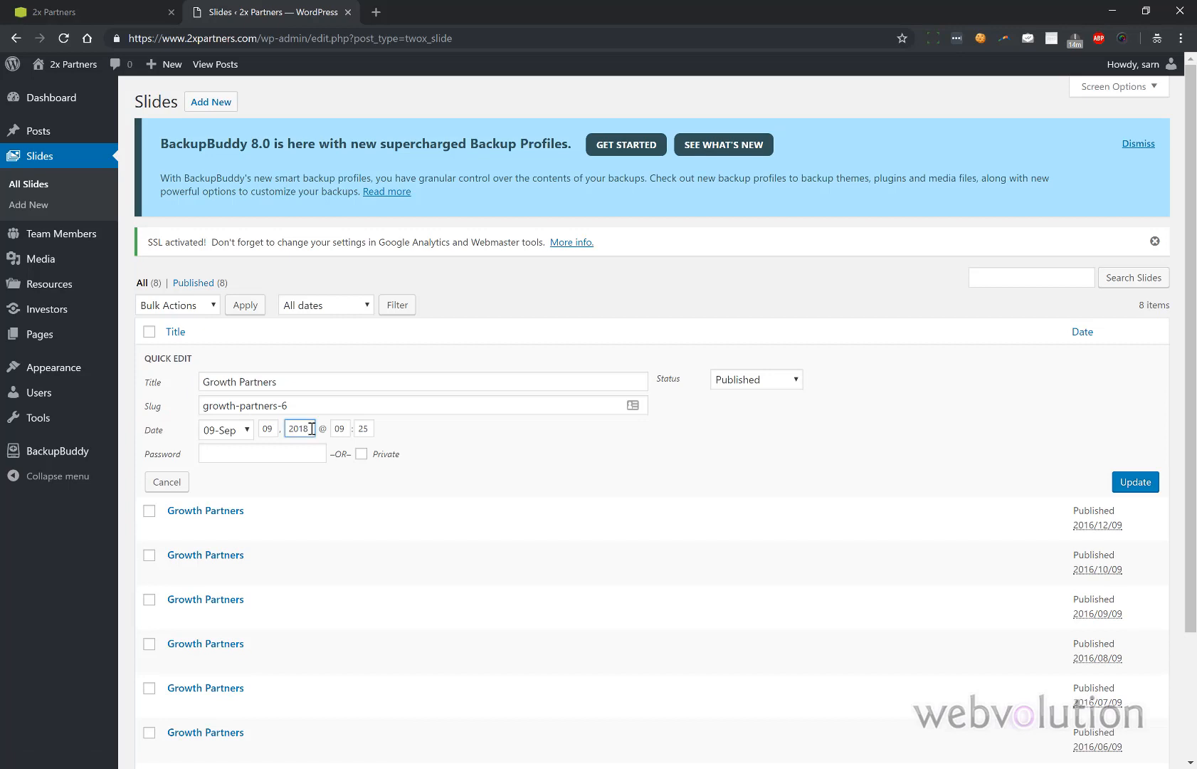
click(239, 429)
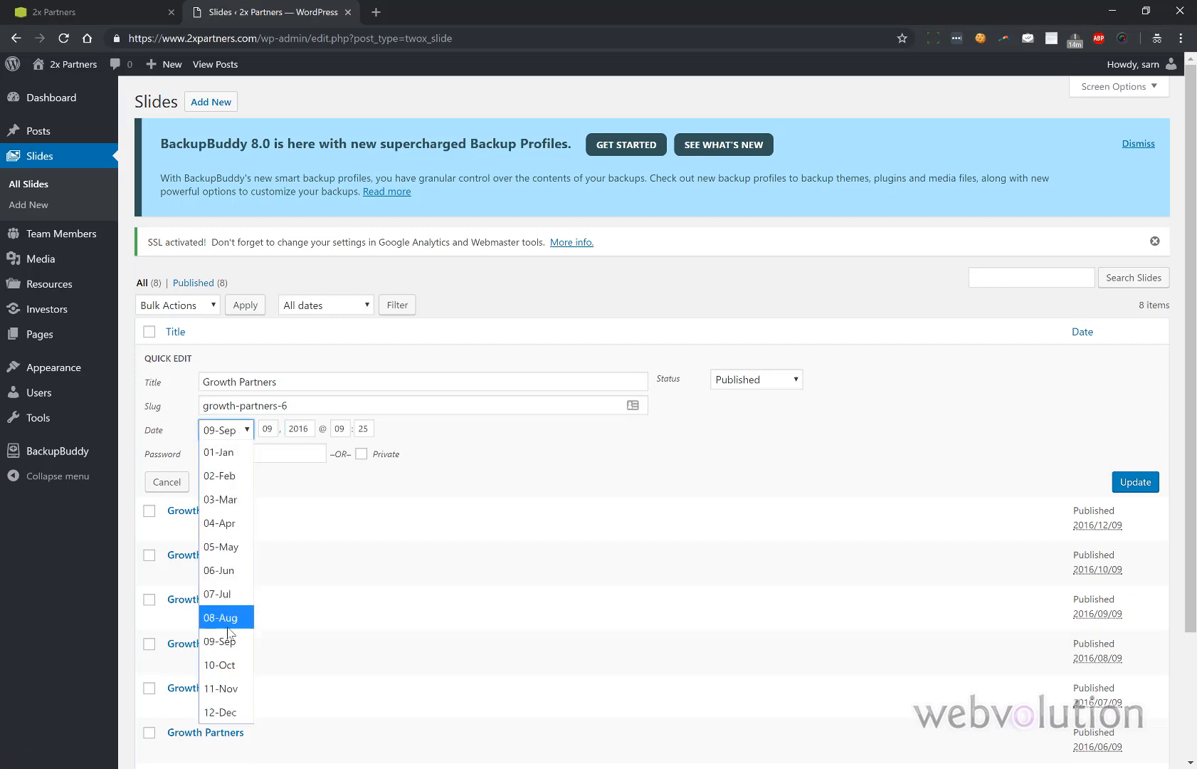
click(224, 687)
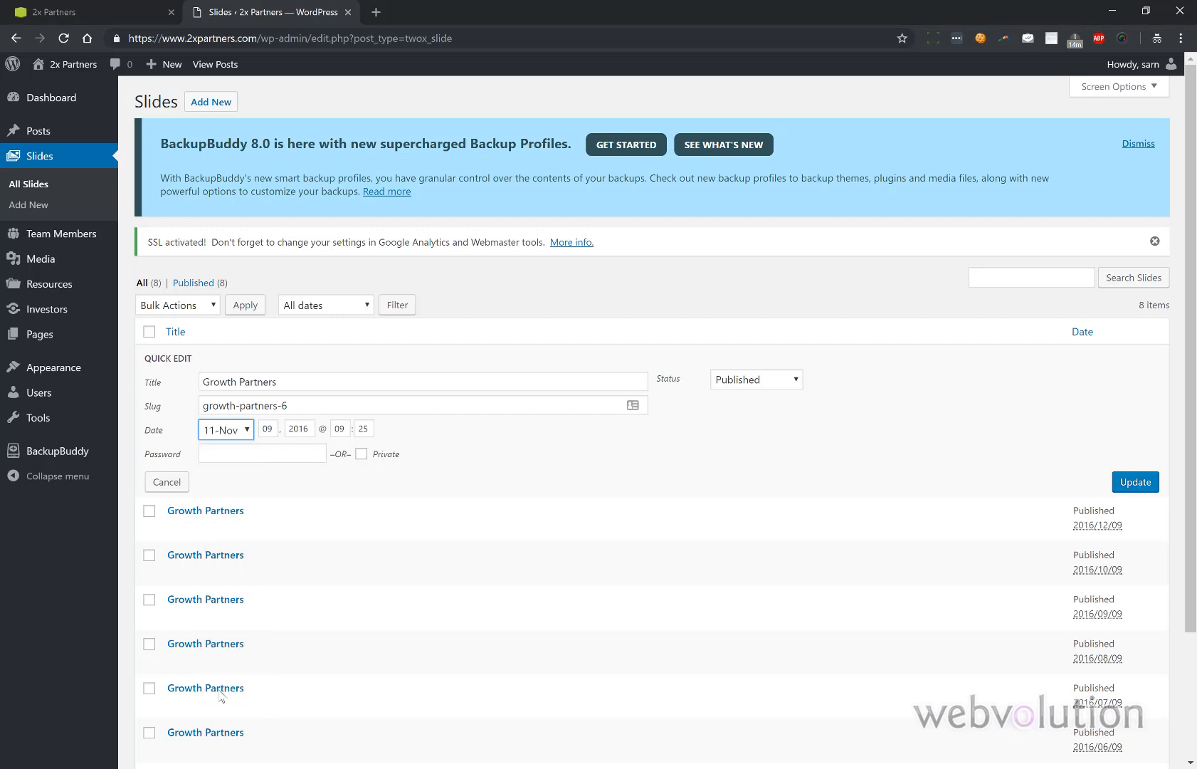
click(1131, 483)
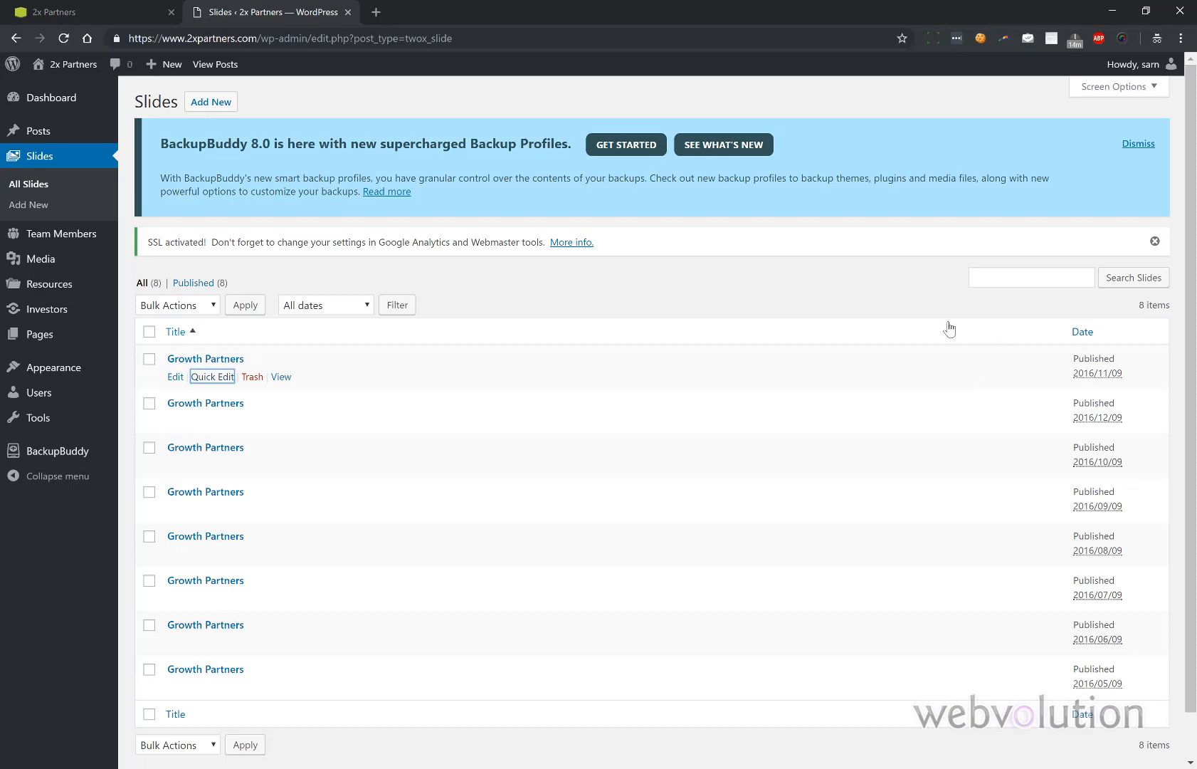
right_click(130, 9)
click(96, 10)
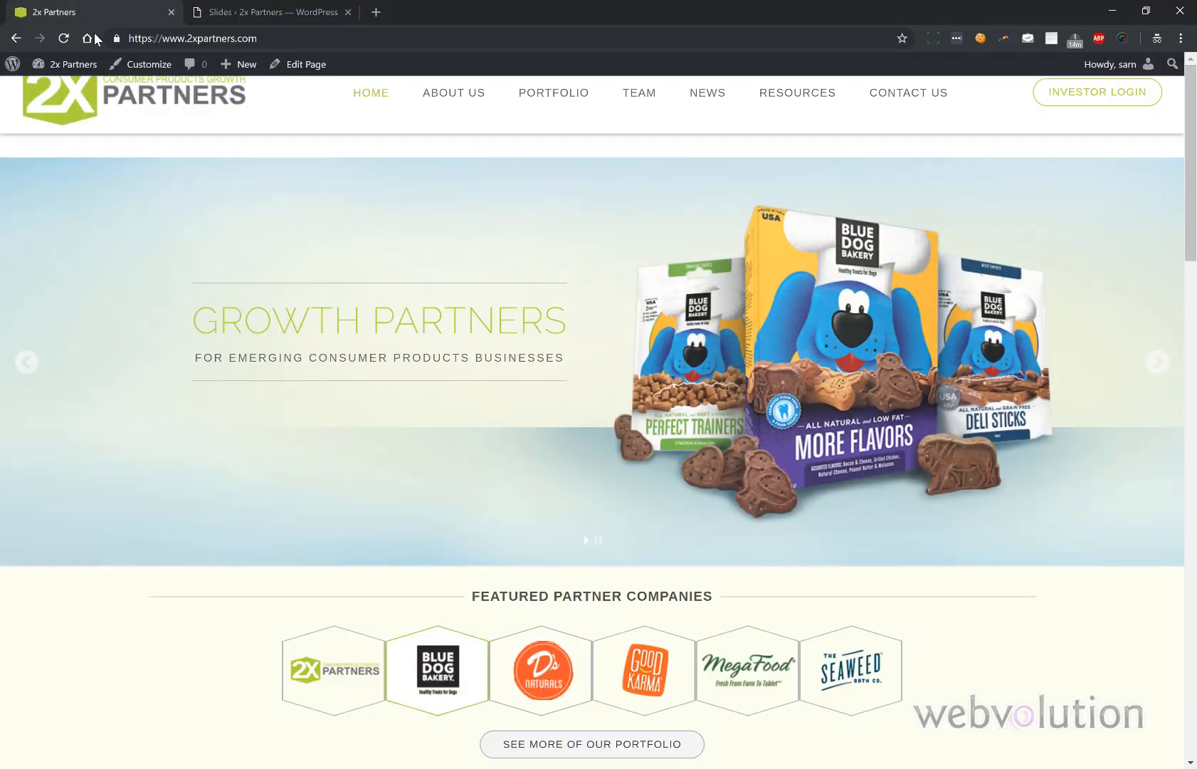
click(63, 38)
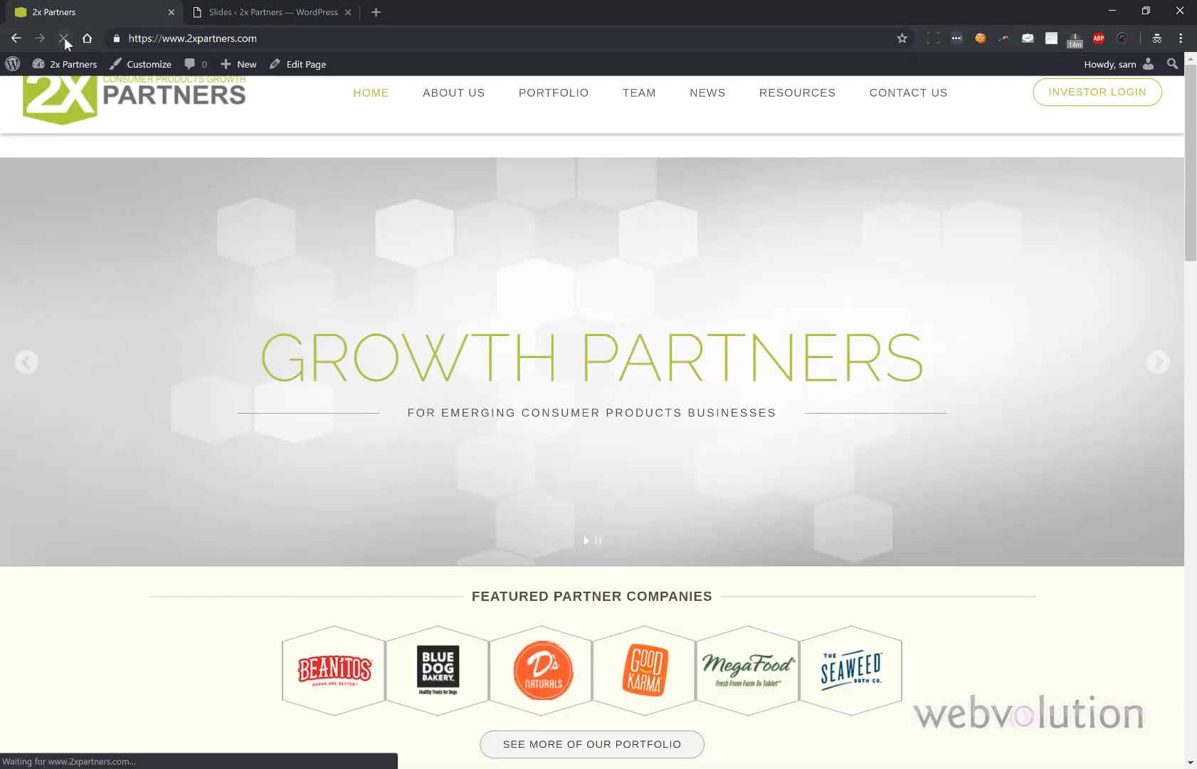
click(1158, 363)
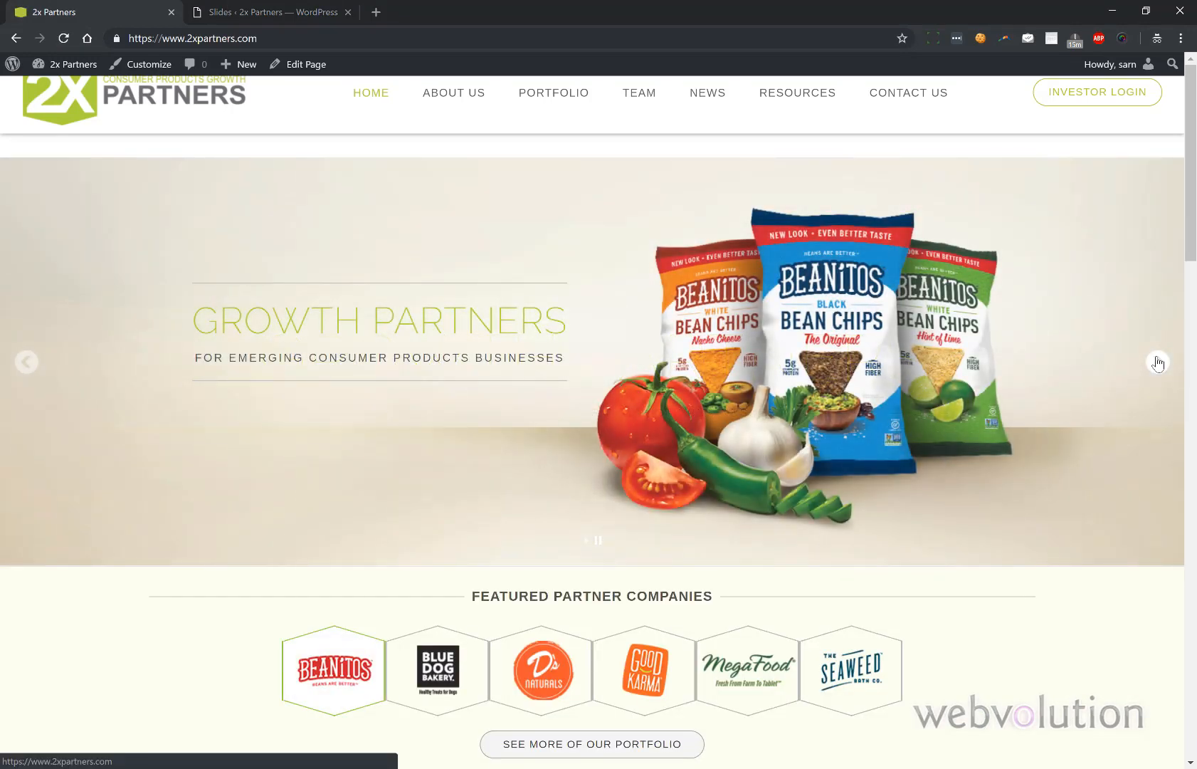
click(320, 10)
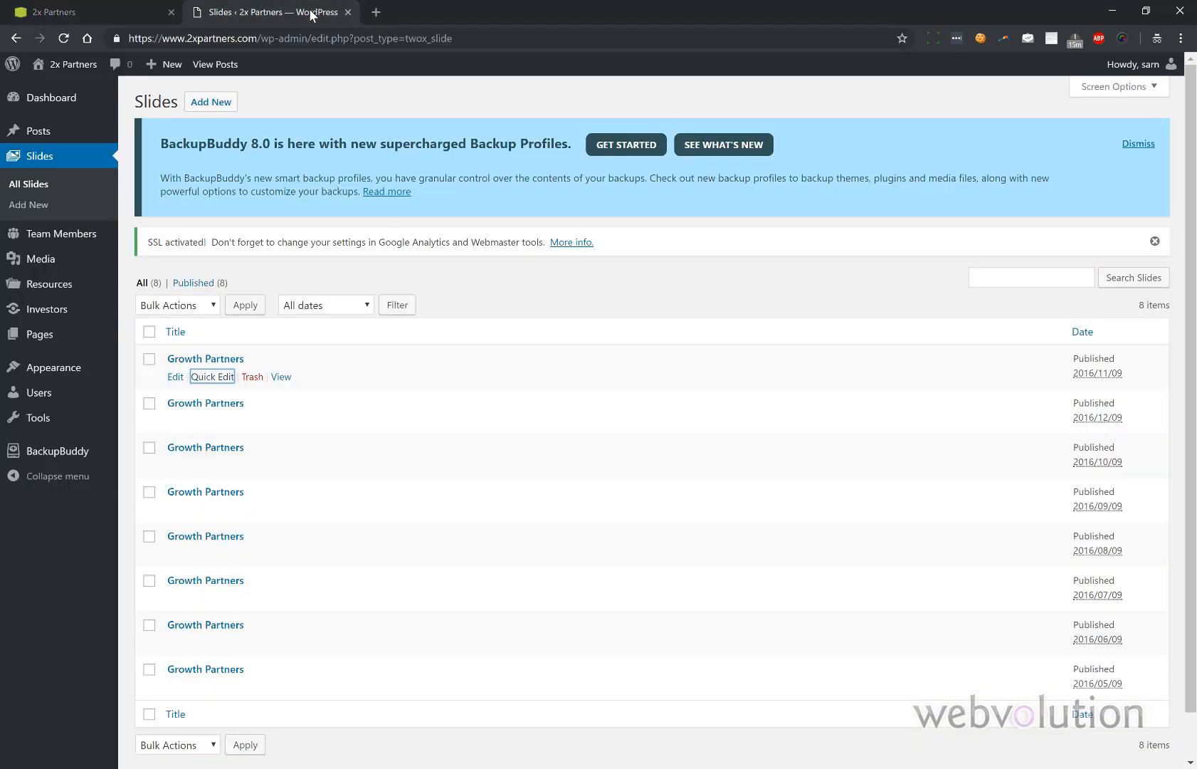
click(134, 7)
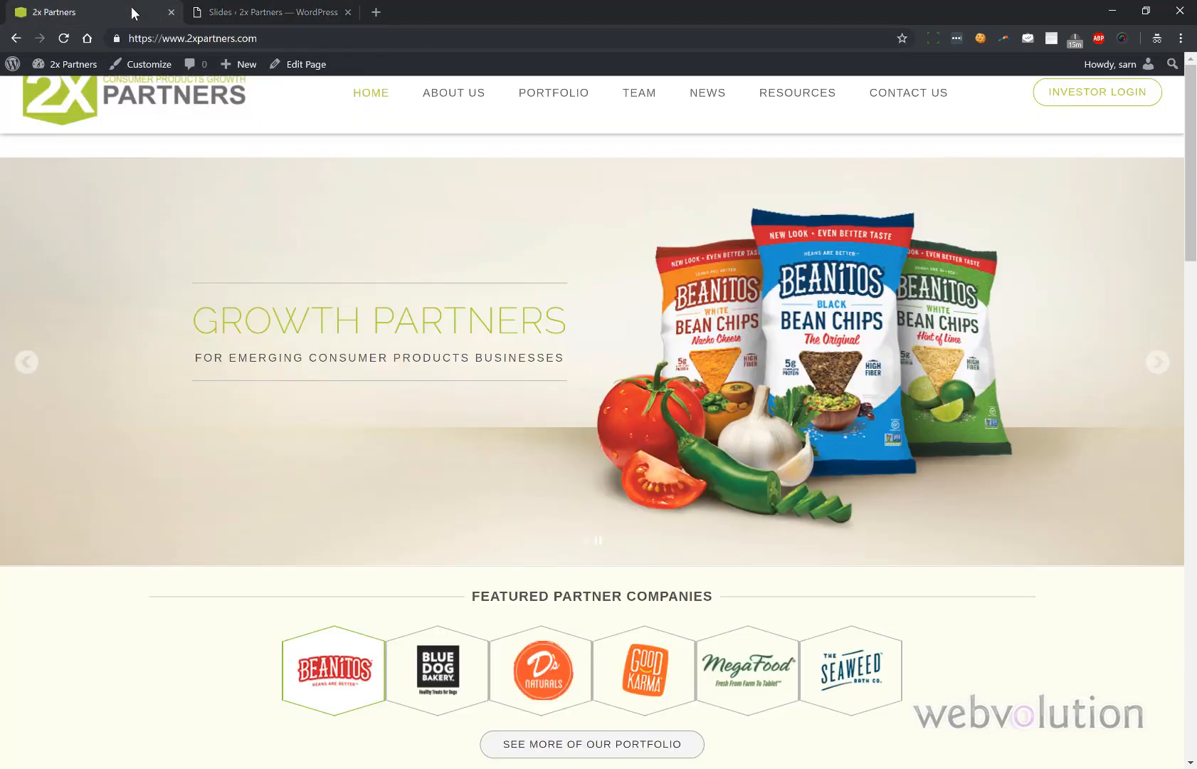
click(71, 39)
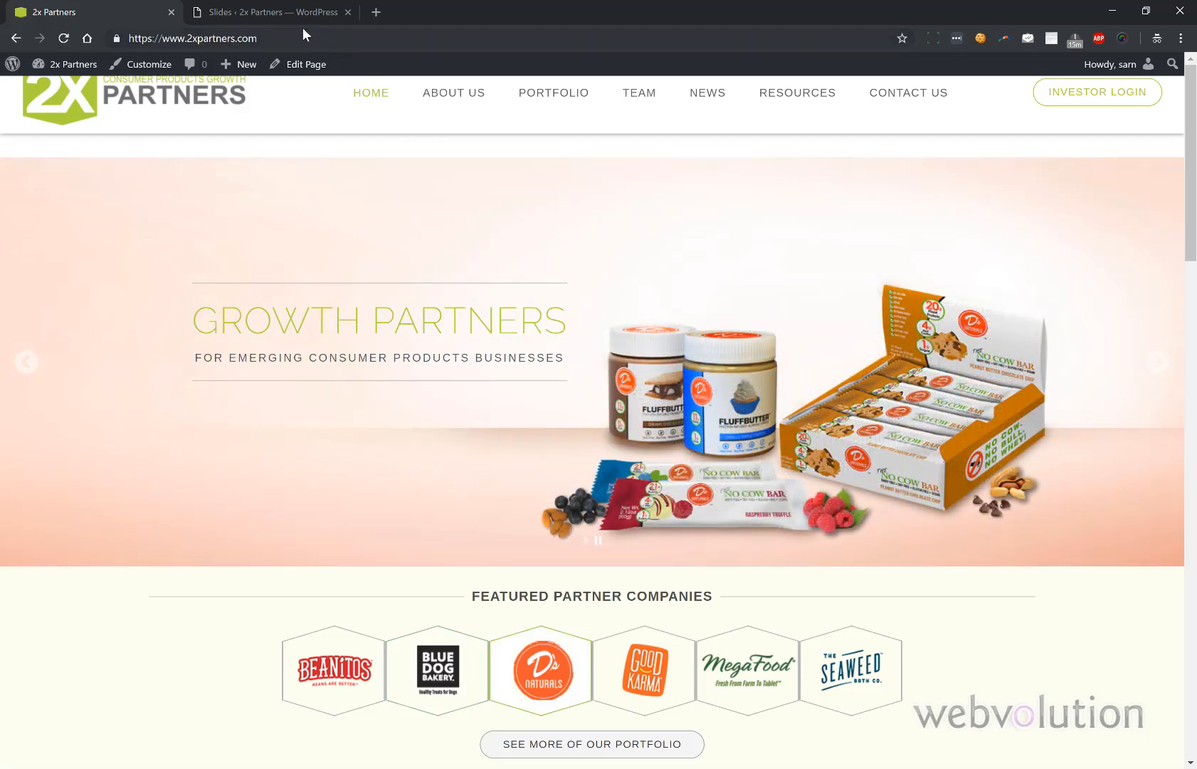
click(271, 12)
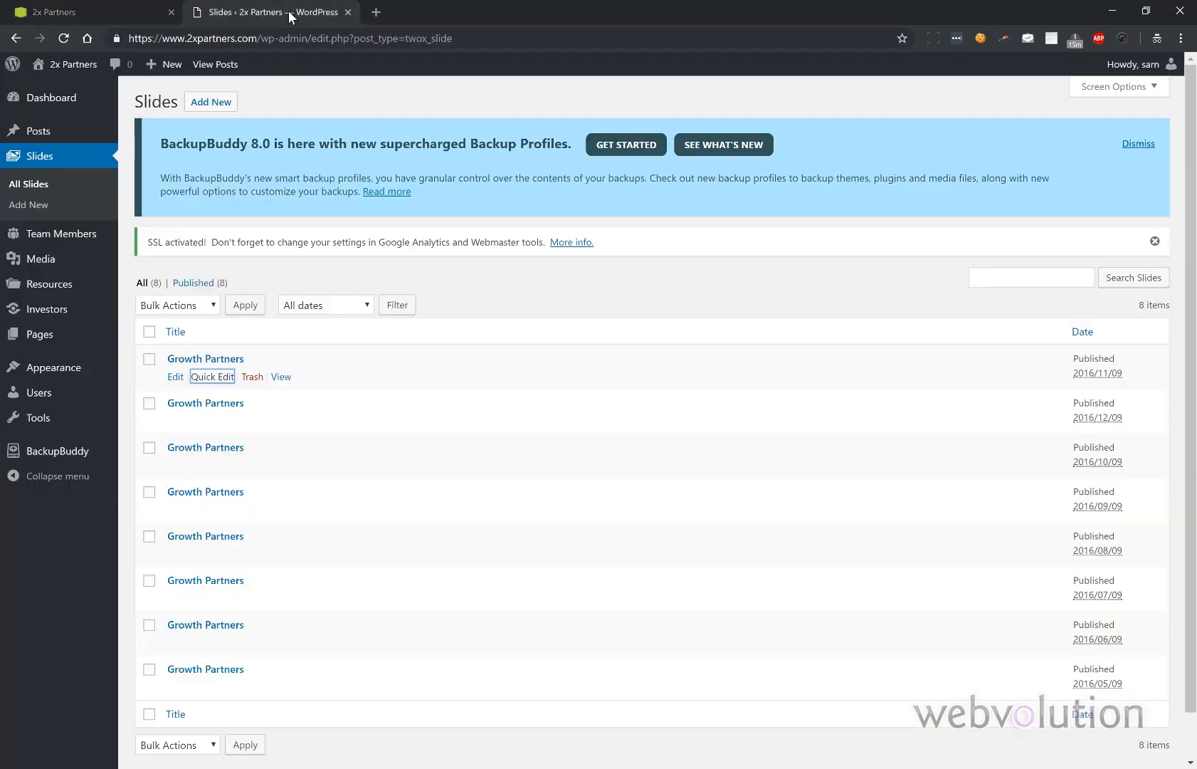
- Refresh the Slides list and open the new top slide, dated Dec 9, 2016, with the 2X Partners thumbnail
click(171, 378)
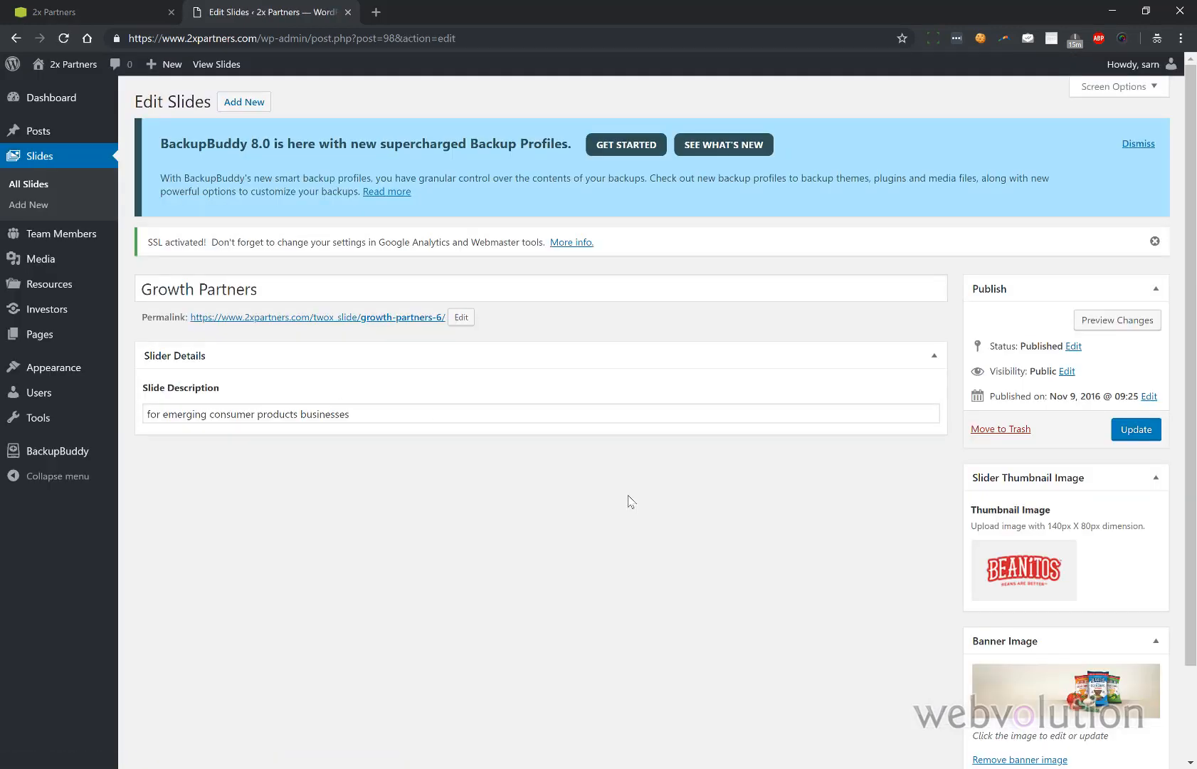
click(16, 37)
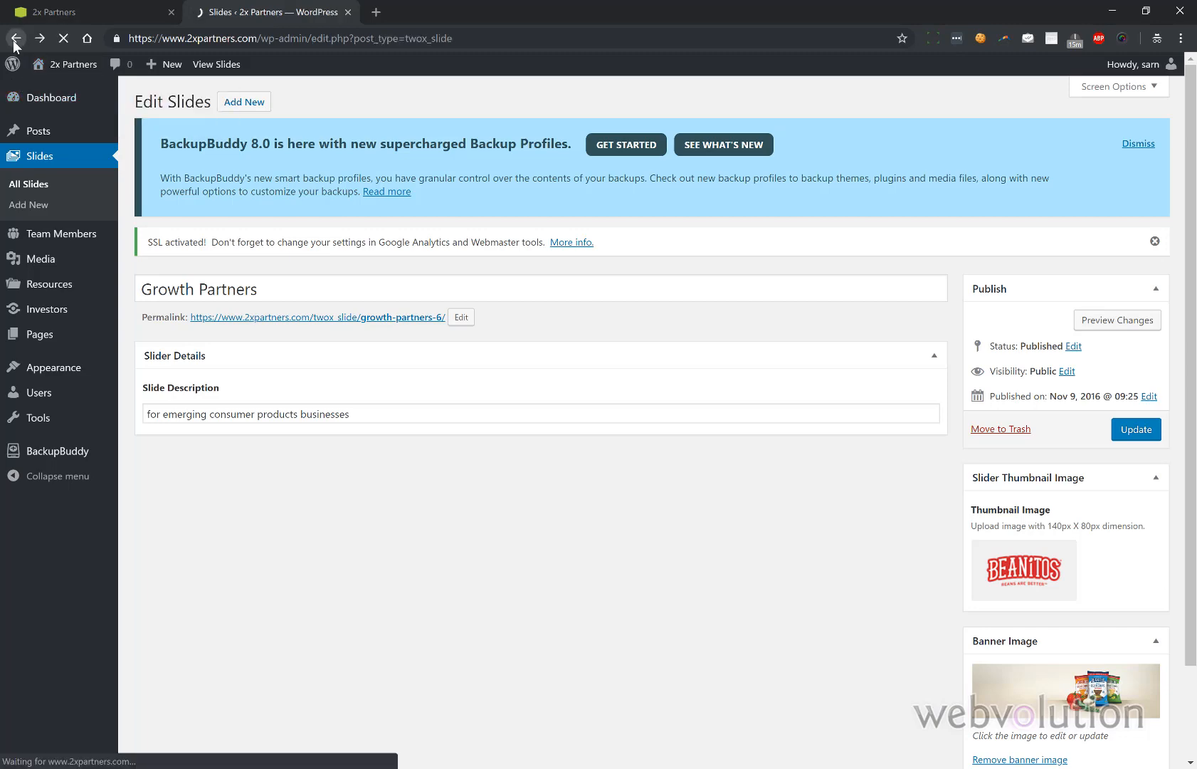
click(63, 38)
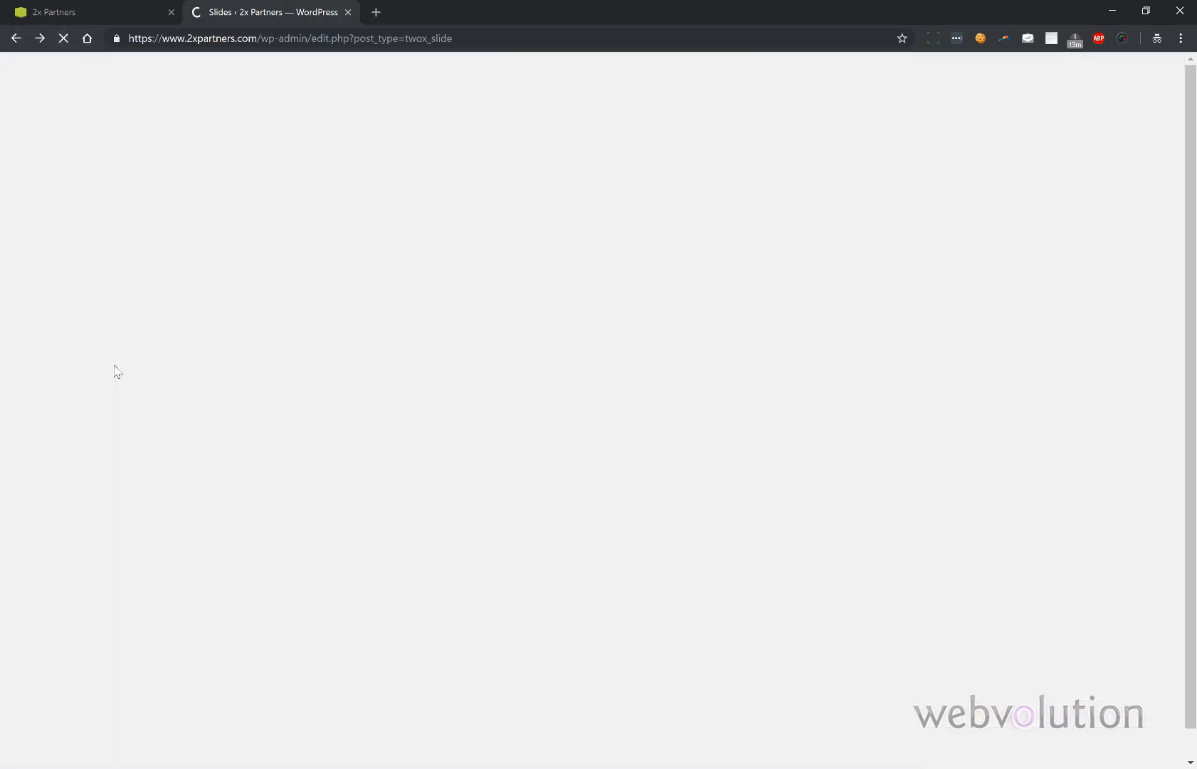
mouse_move(113, 364)
click(175, 376)
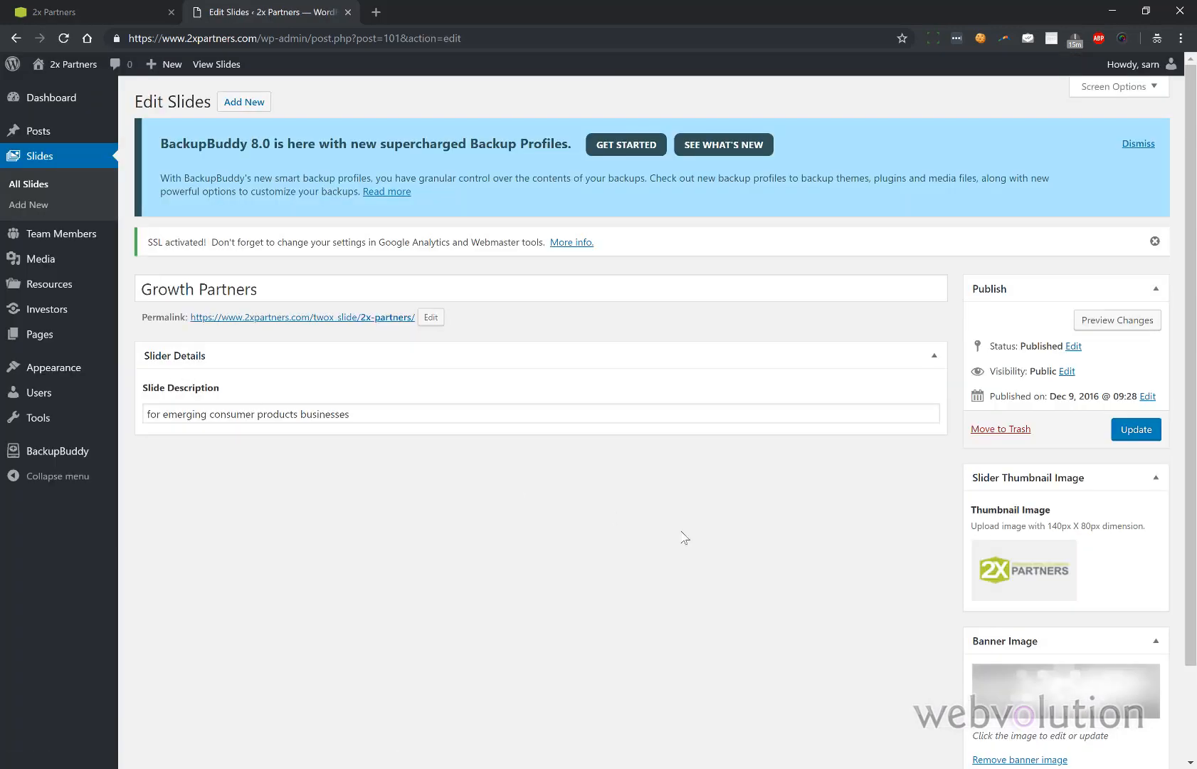
scroll(918, 549, down, 2)
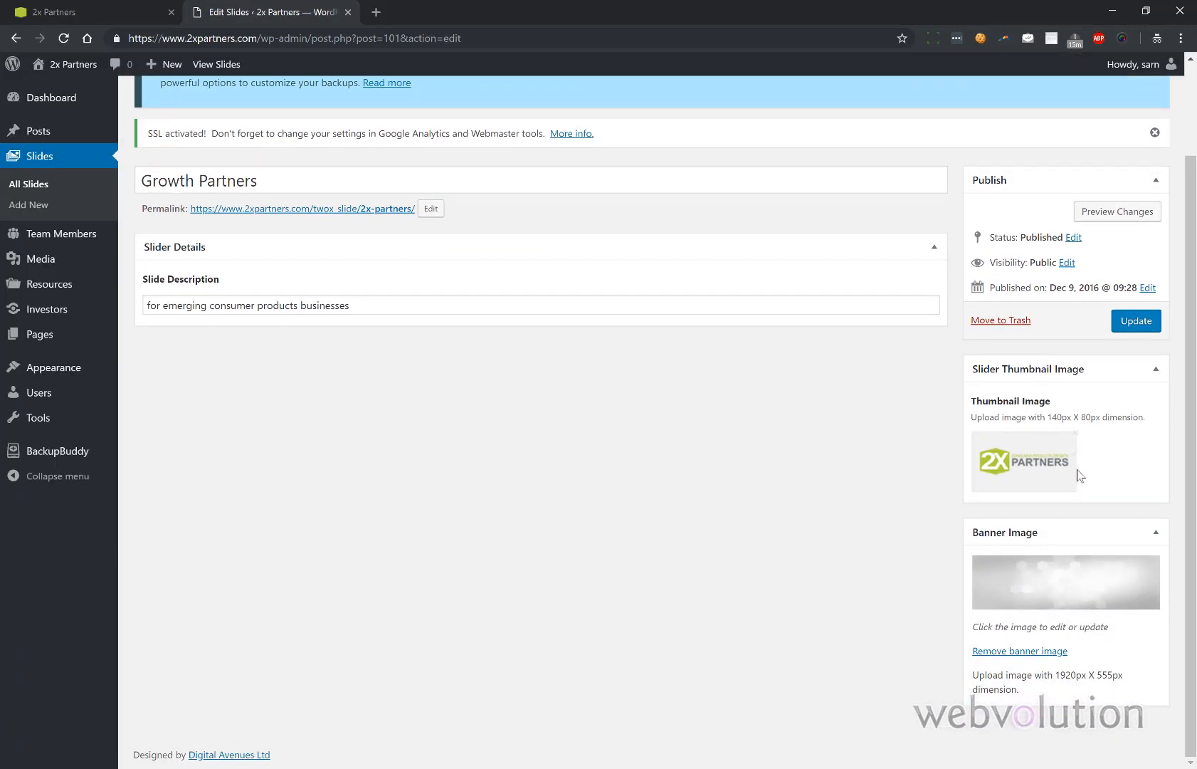
mouse_move(1036, 448)
click(97, 19)
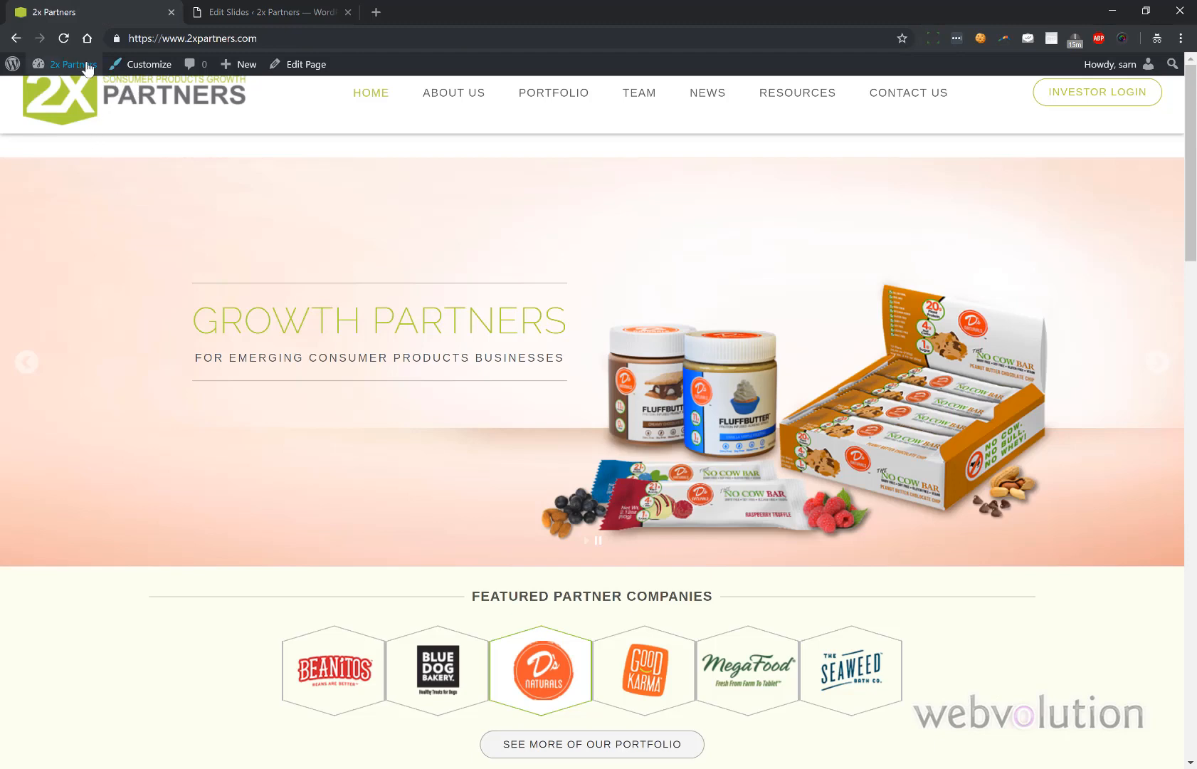
click(64, 37)
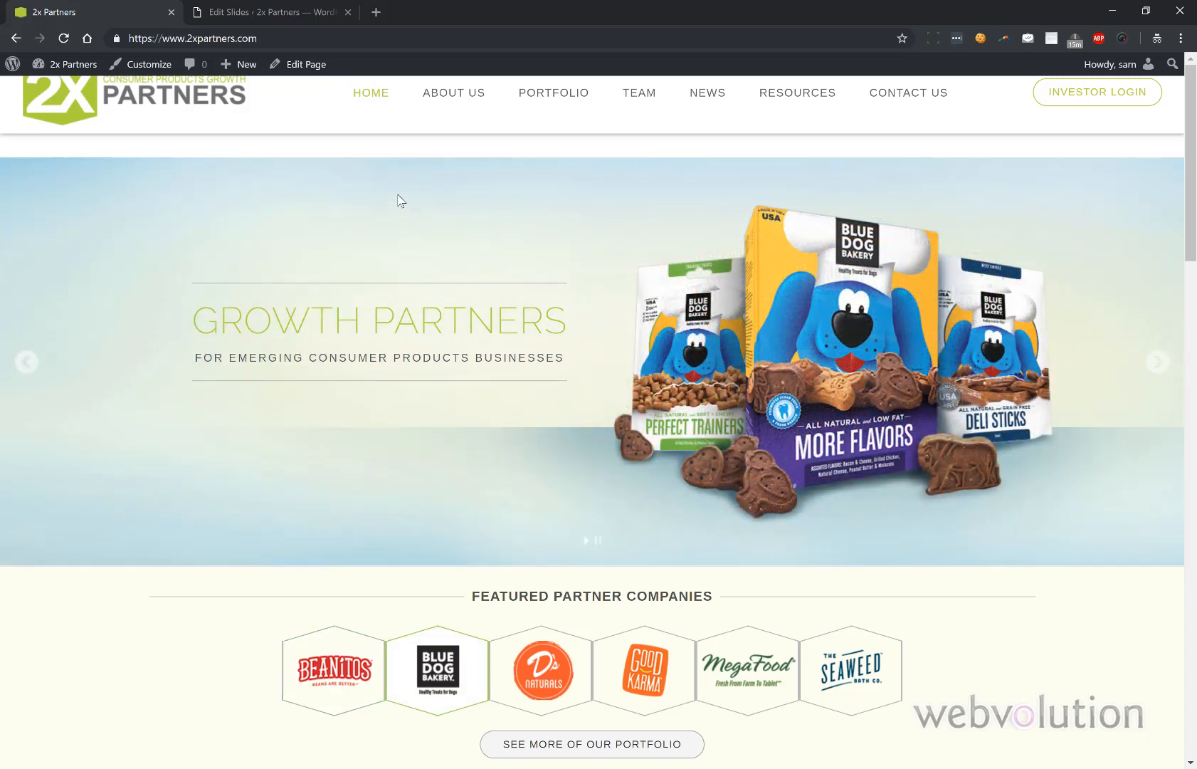
click(301, 15)
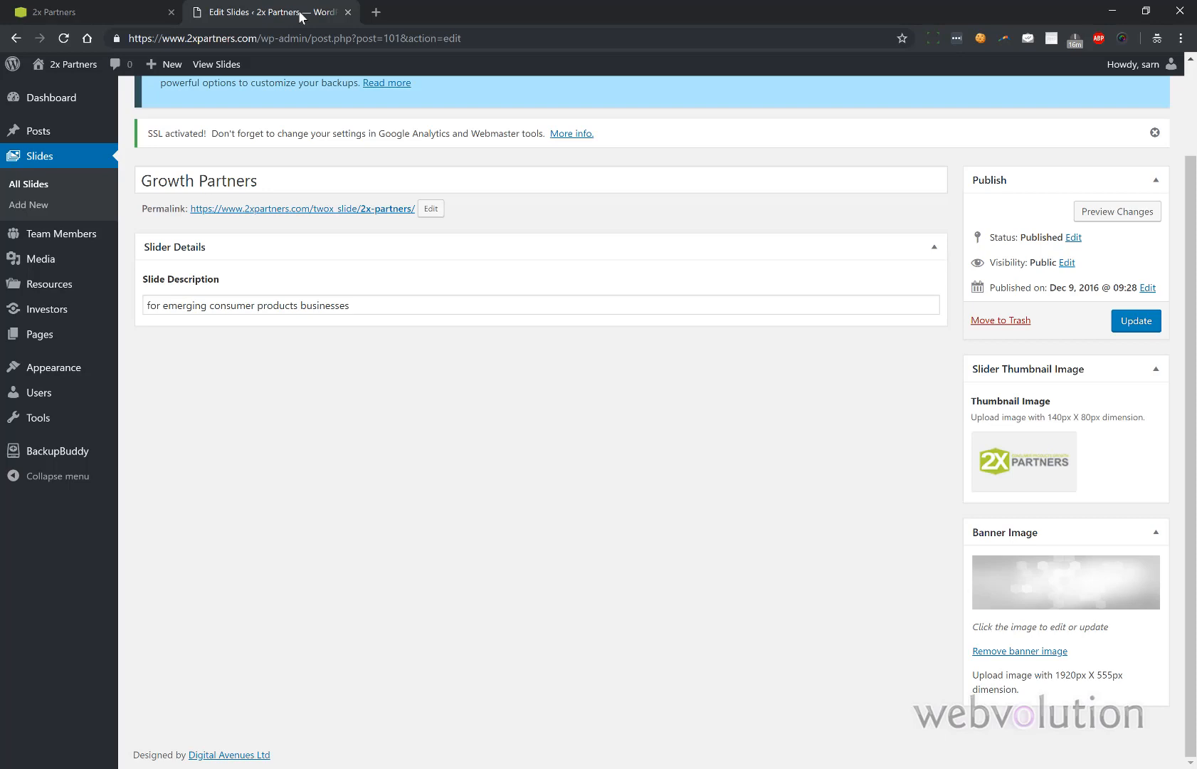
- Check the Slides list order starting 2016/12/09, then open Team Members
click(37, 185)
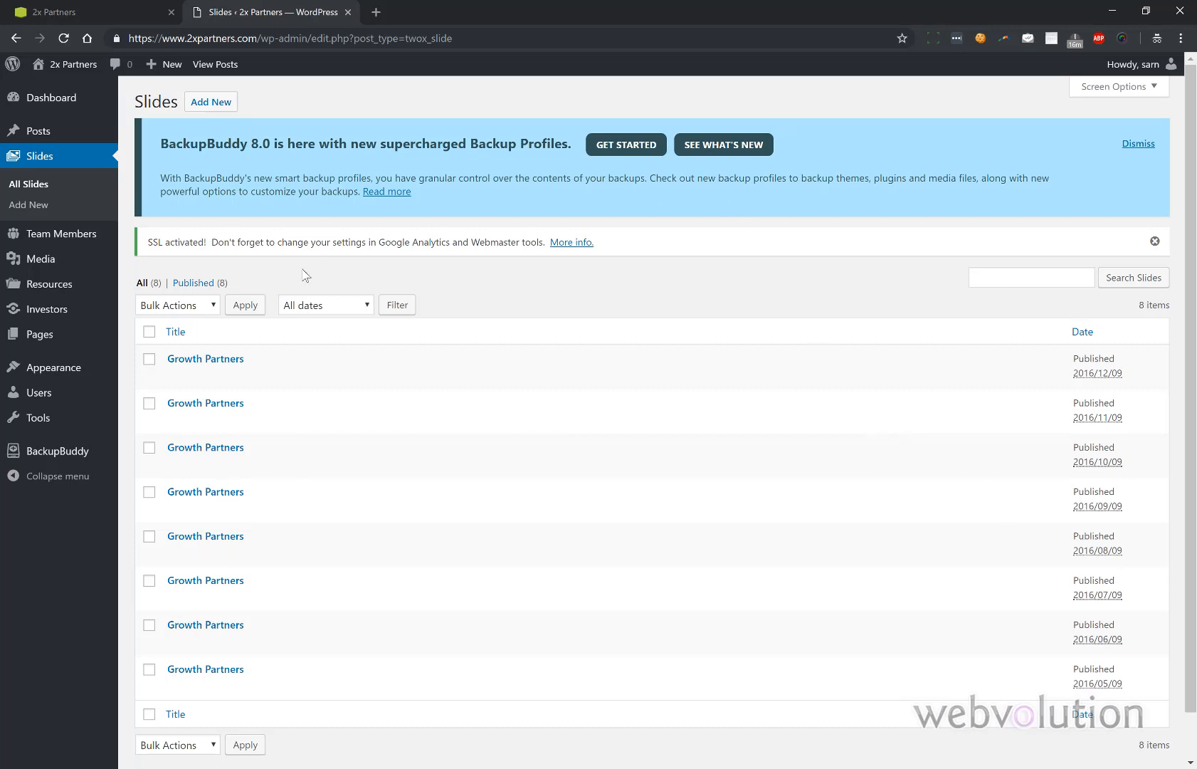
click(68, 236)
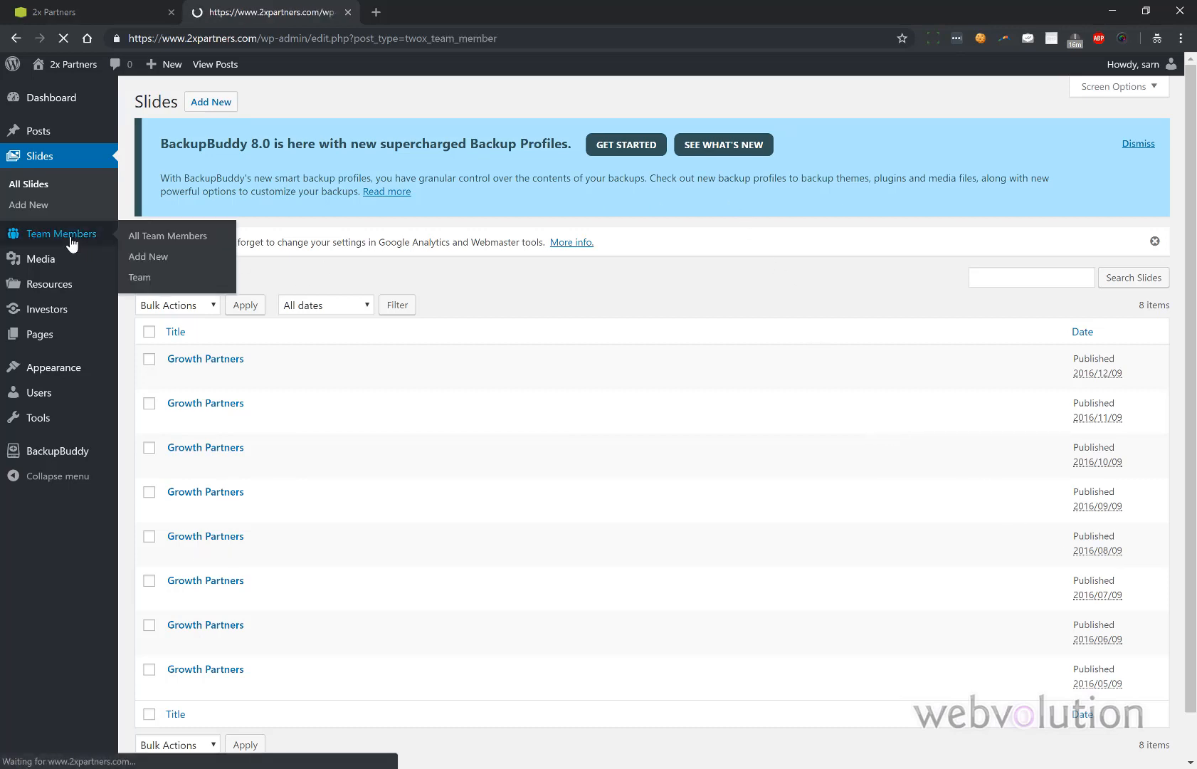
- Browse the live site's Team page sections, then return to the Team Members admin list
click(94, 10)
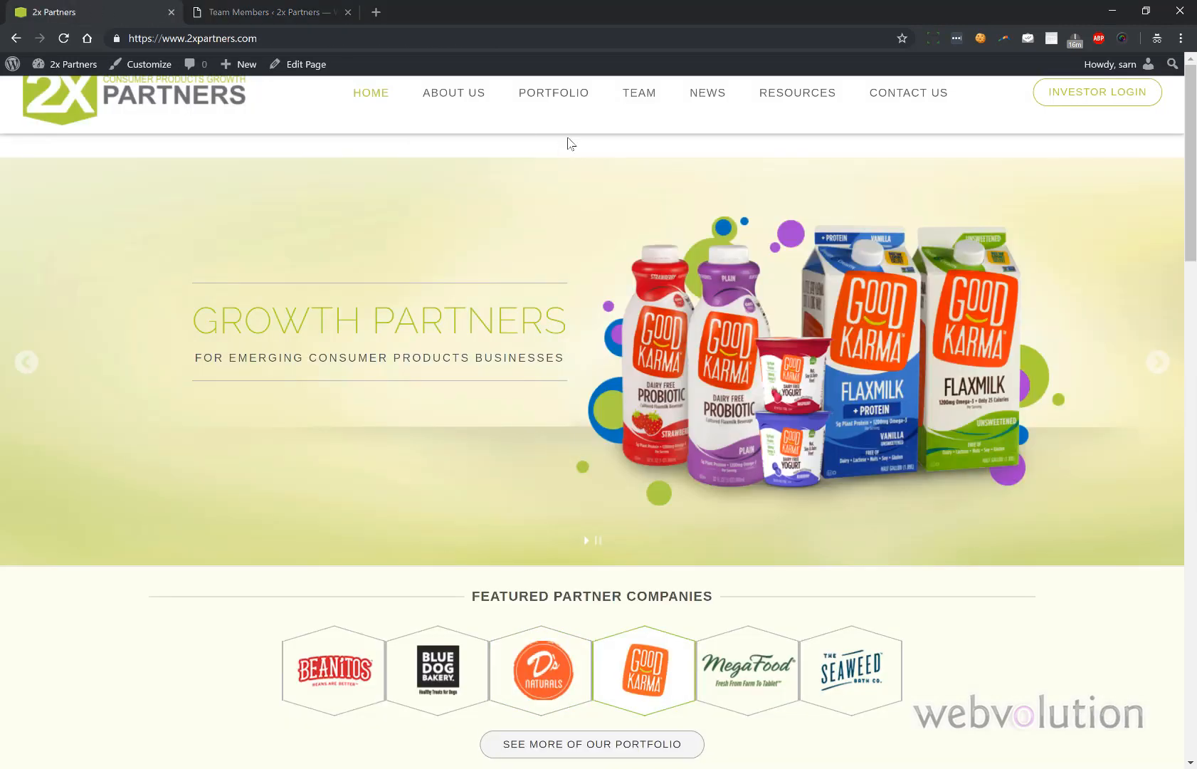
click(644, 95)
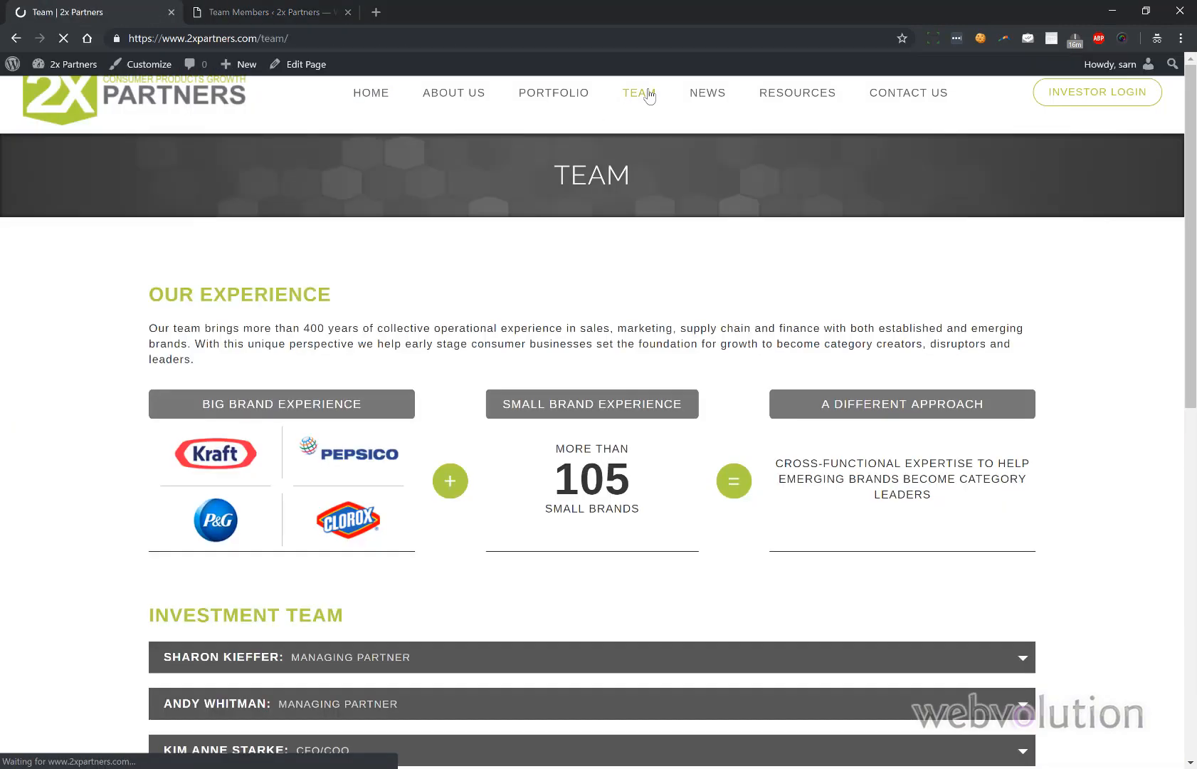
scroll(577, 236, down, 2)
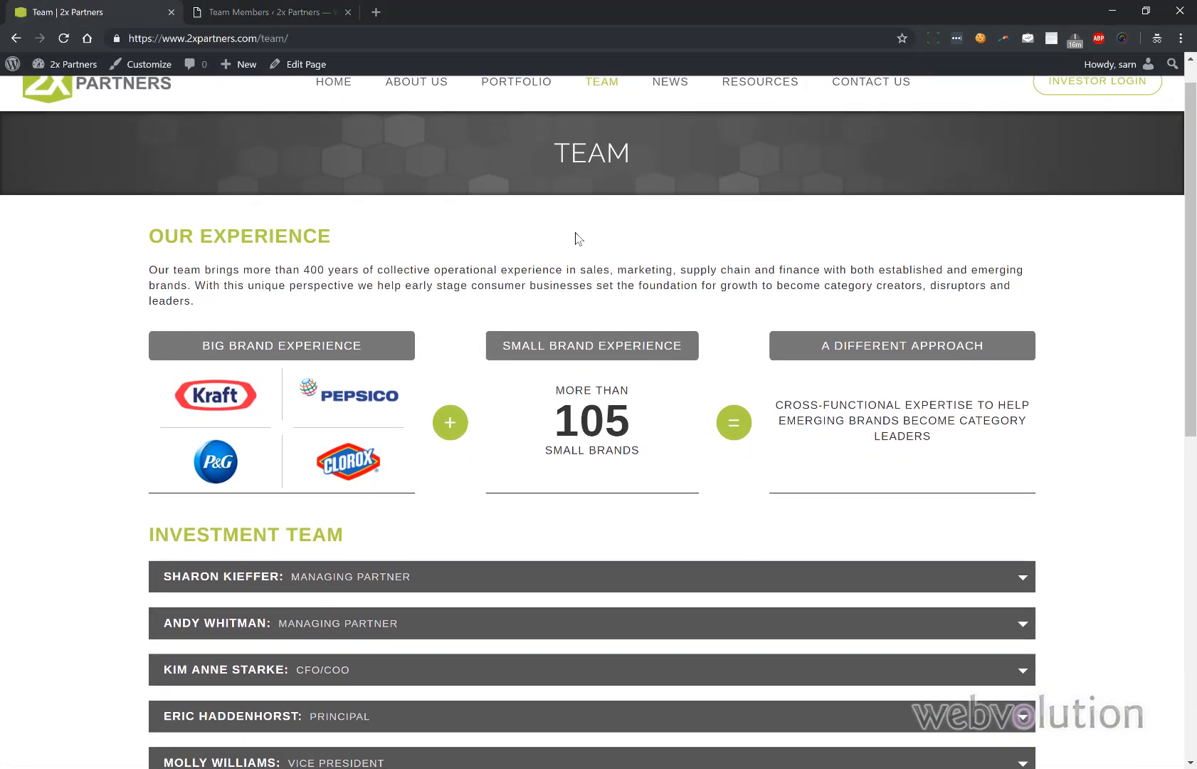
scroll(575, 232, down, 2)
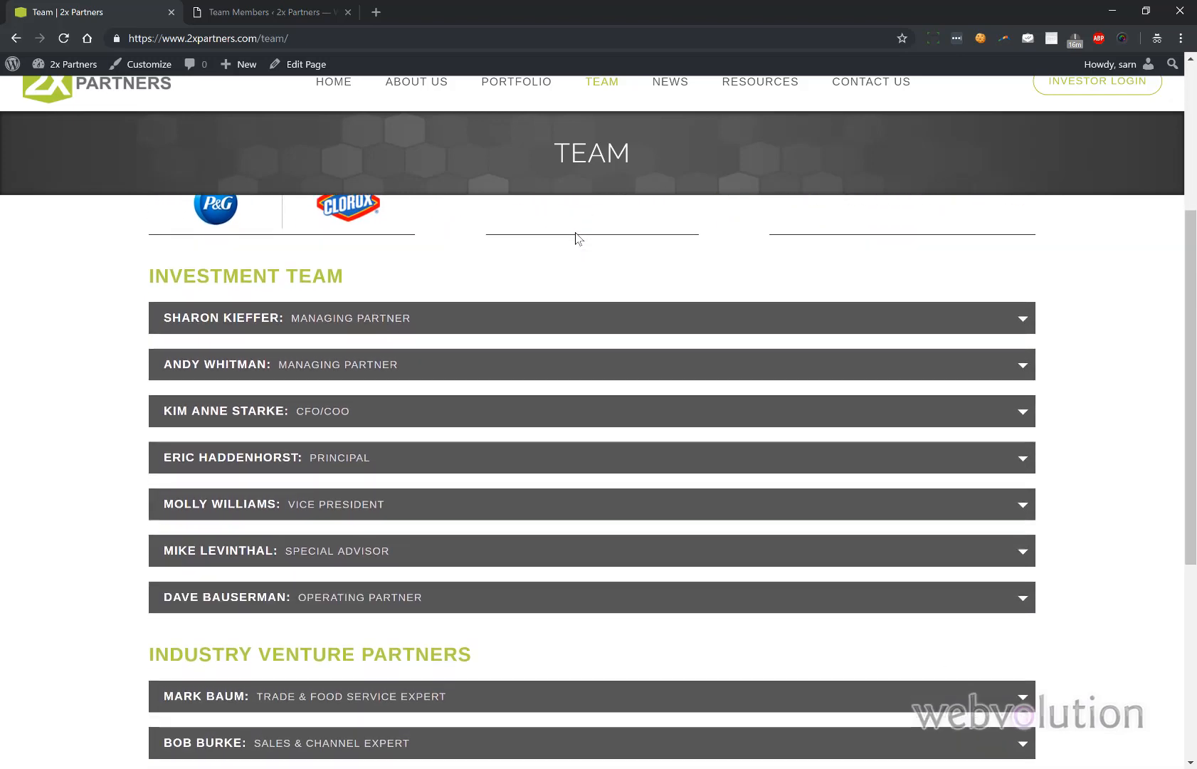
click(260, 7)
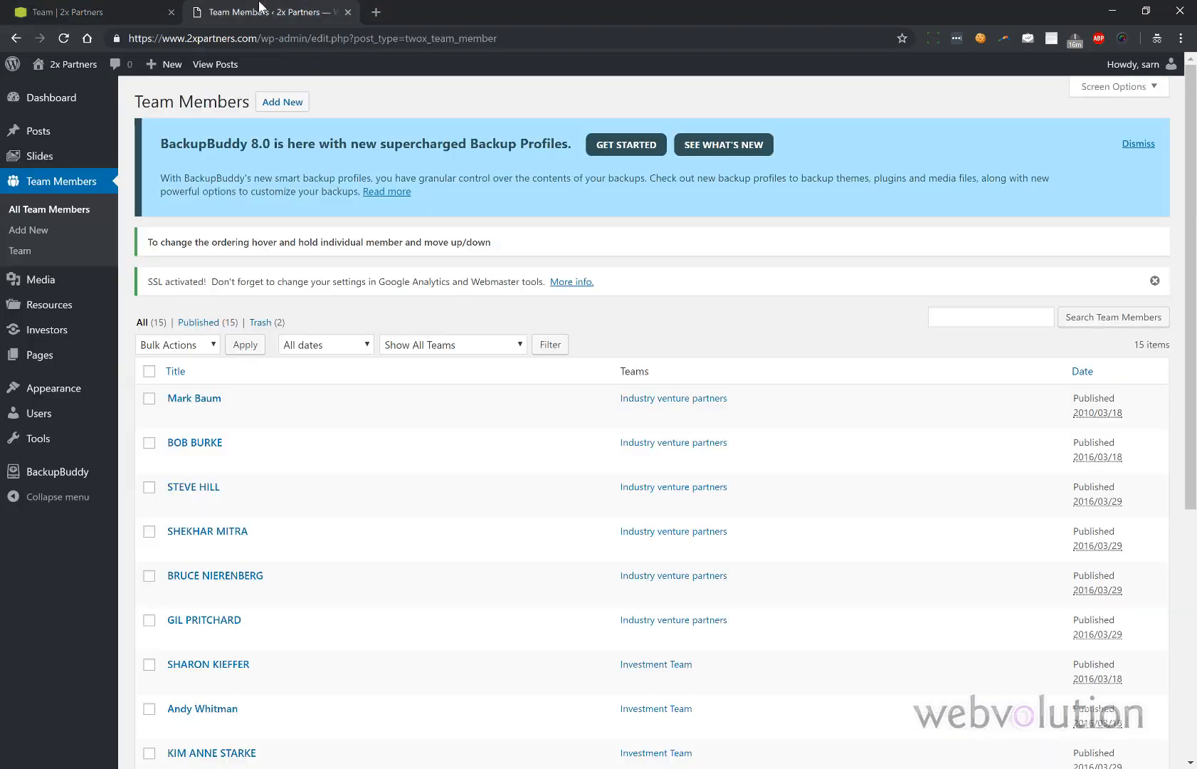
- Add a new team member with the test member's name as title and a short bio
click(277, 105)
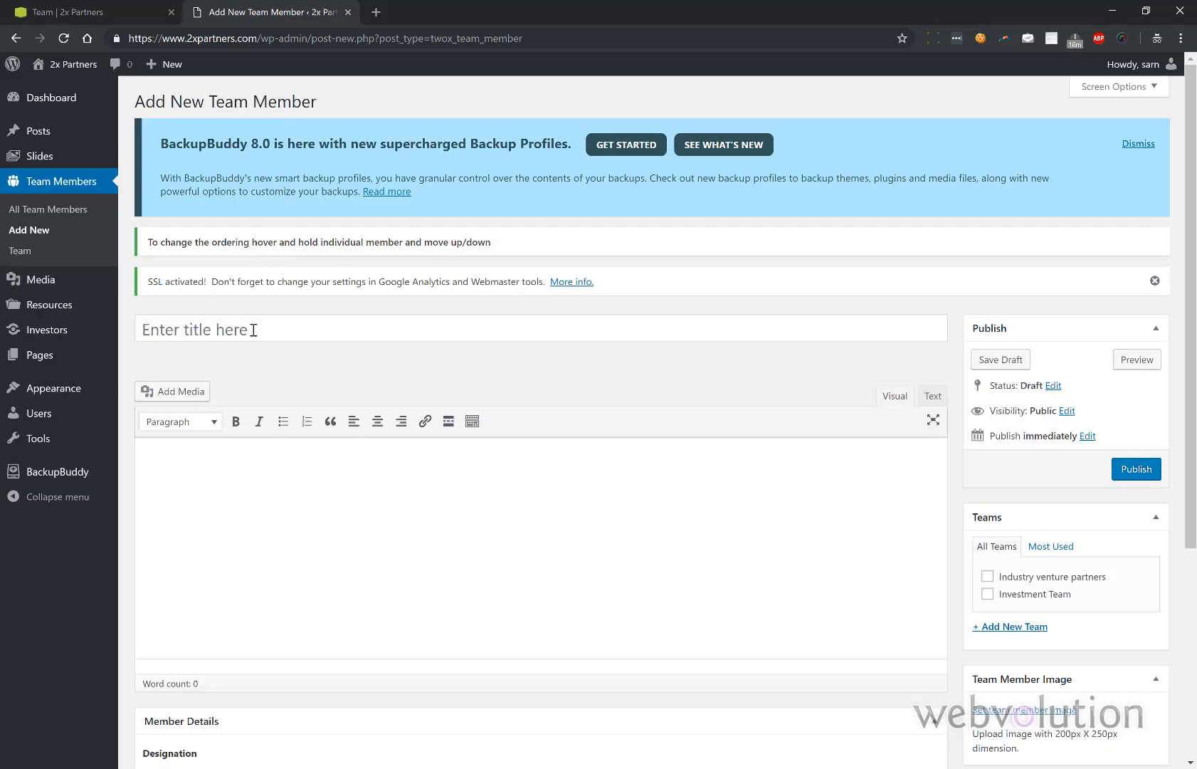
click(253, 330)
text(This is)
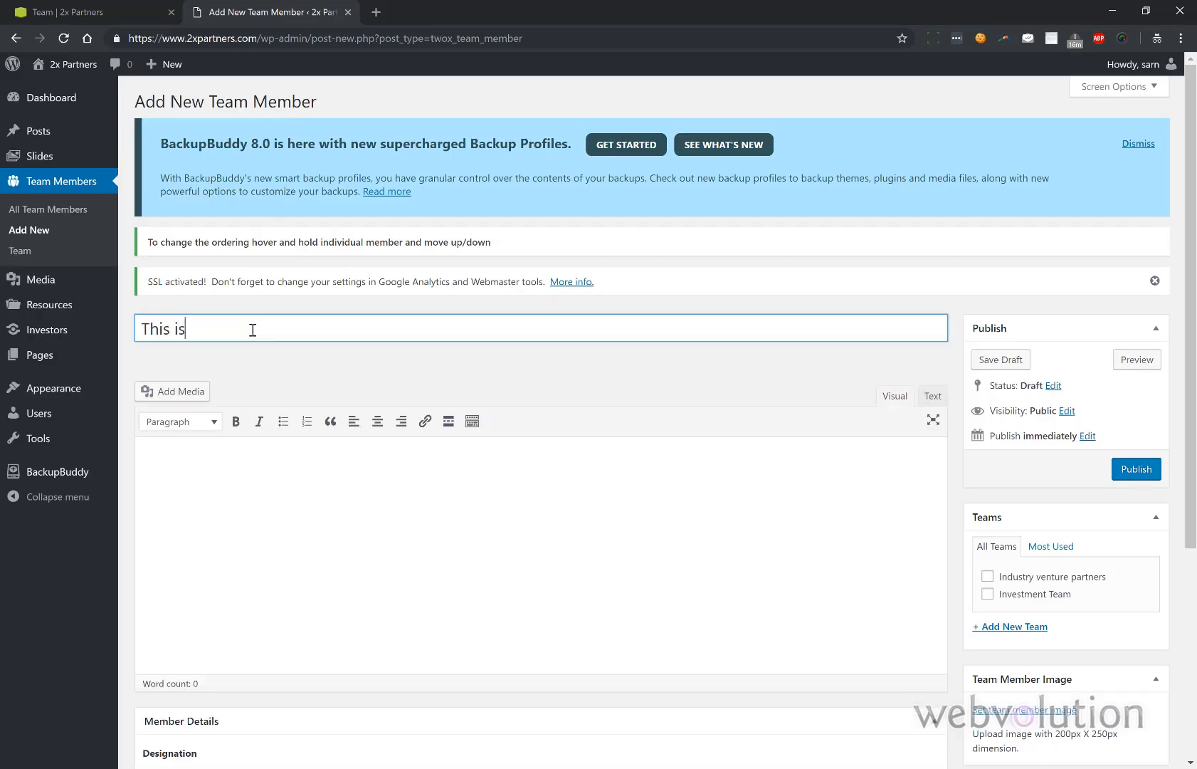
key(BackSpace)
key(BackSpace)
key(BackSpace)
key(BackSpace)
key(BackSpace)
key(BackSpace)
key(BackSpace)
key(BackSpace)
key(BackSpace)
key(BackSpace)
text(Joe Doe)
click(264, 498)
text(Bio.)
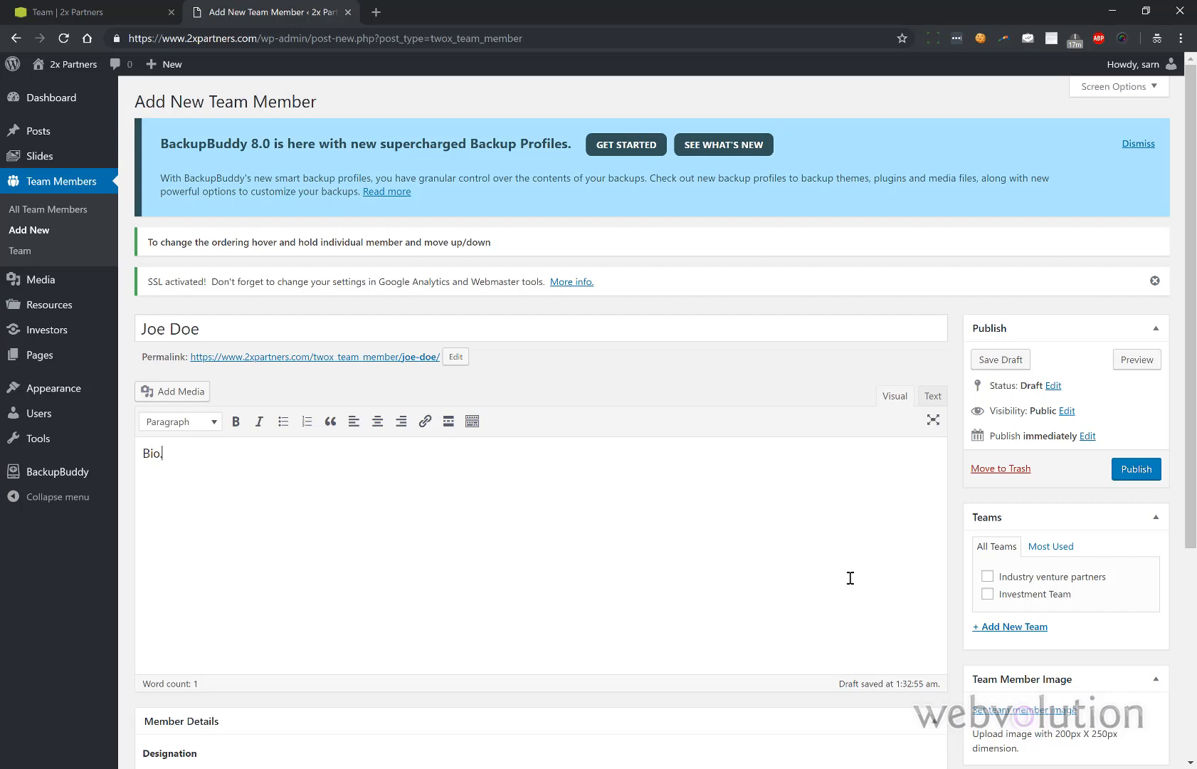
- Assign the member to Investment Team only, publish, and reload the live Team page
click(988, 594)
click(989, 578)
click(1137, 469)
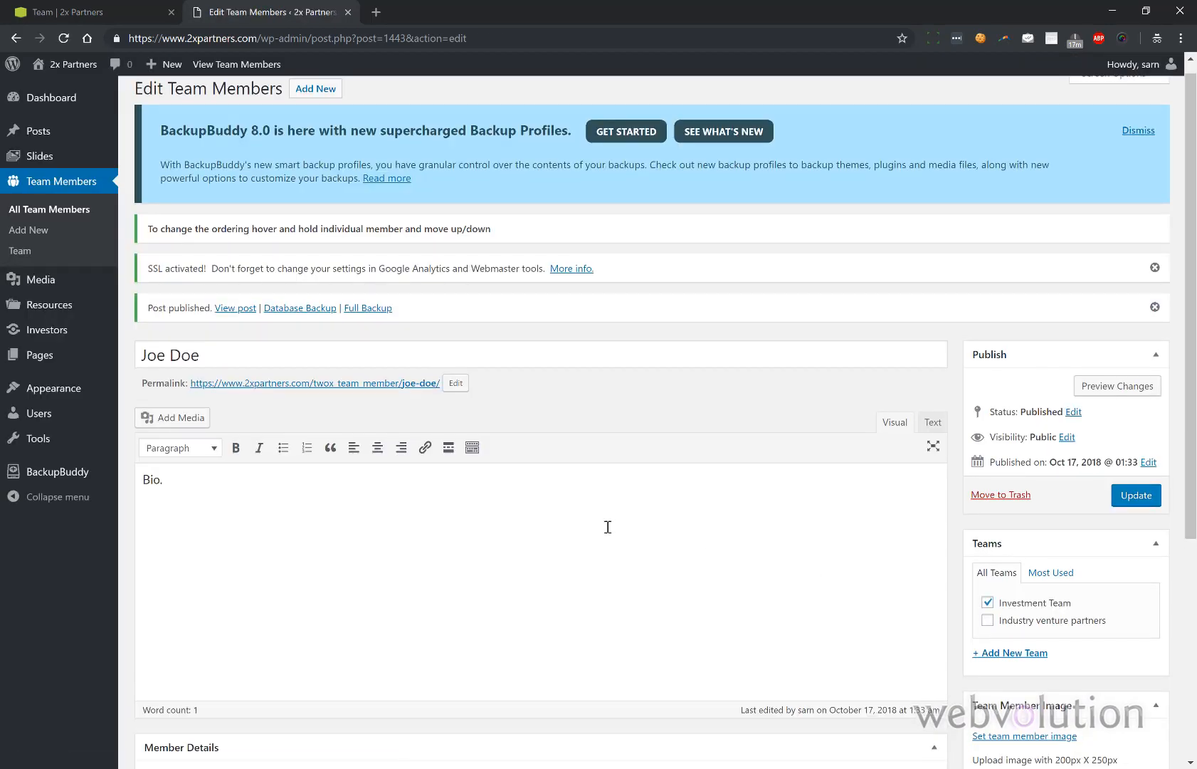
scroll(607, 526, down, 1)
scroll(607, 527, down, 3)
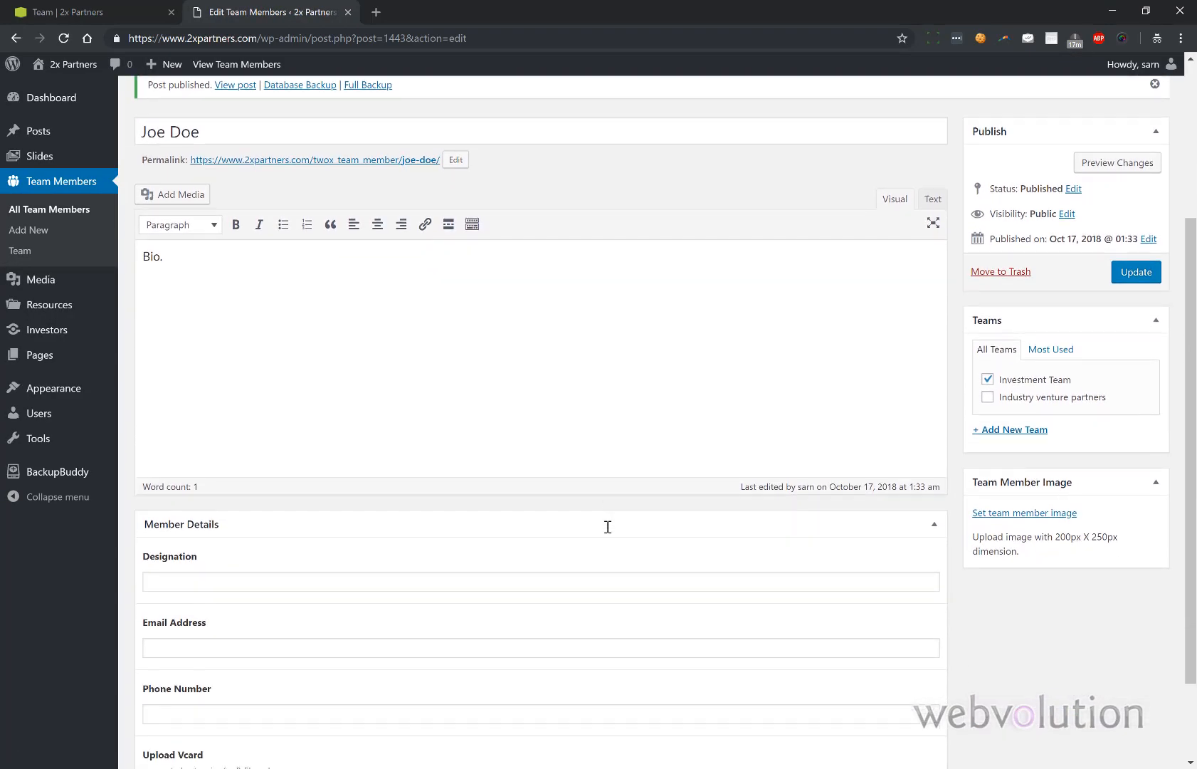
scroll(607, 526, down, 1)
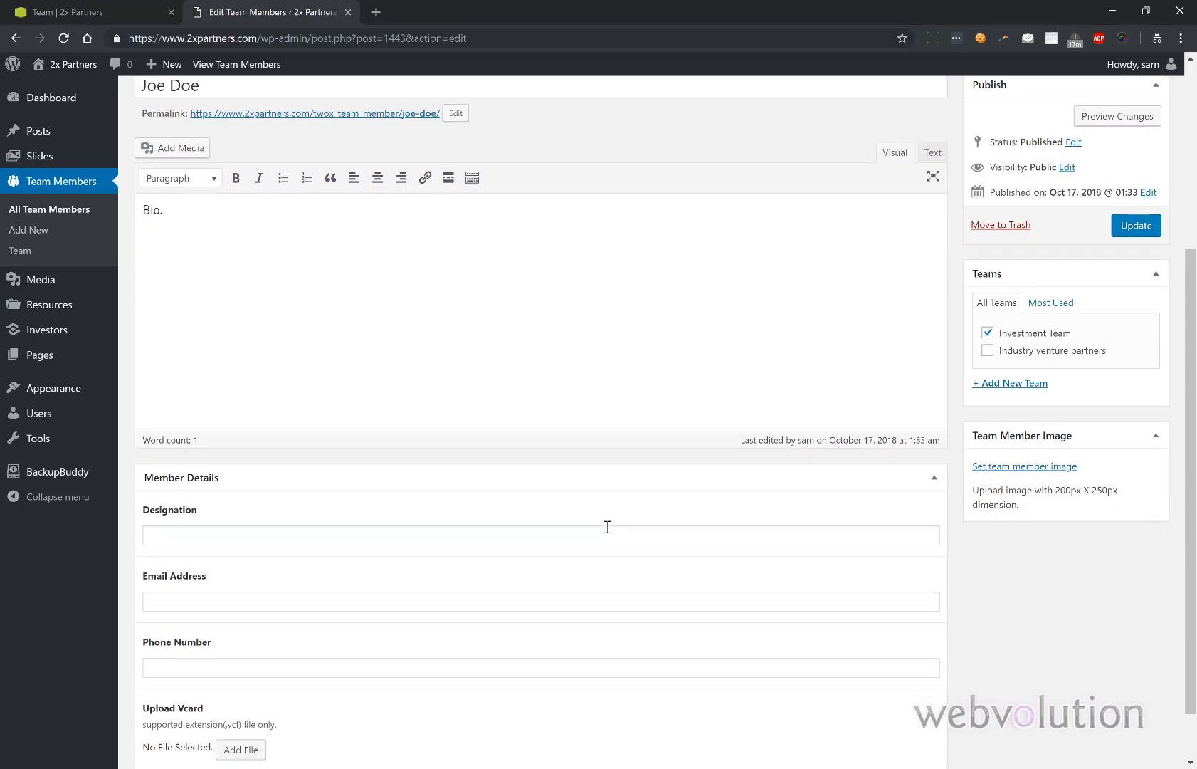
scroll(607, 527, up, 1)
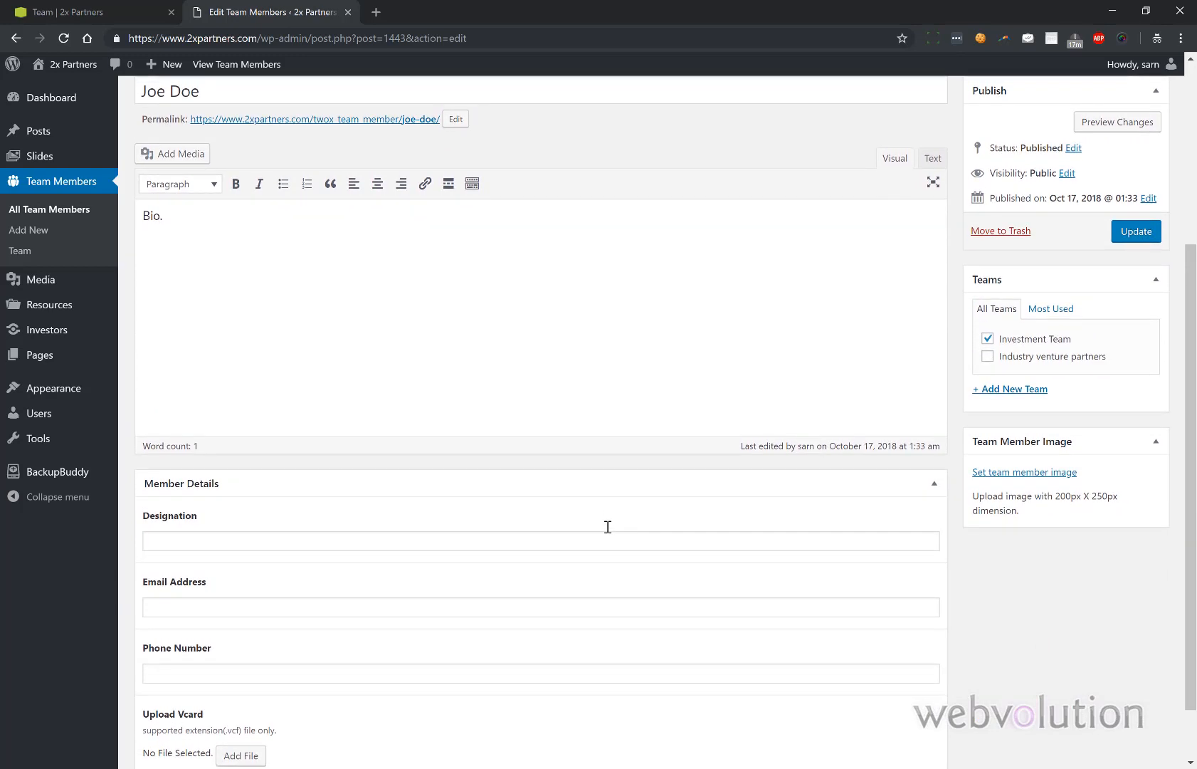
click(106, 17)
click(65, 39)
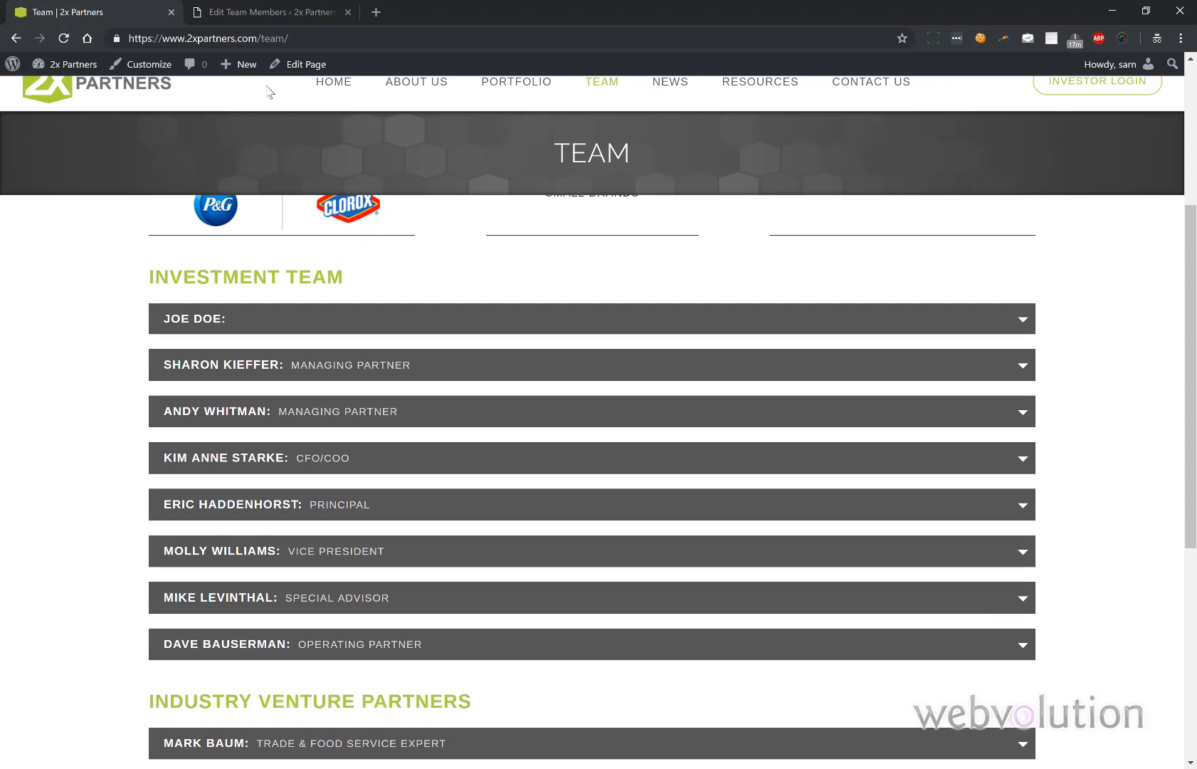
- Set the member's designation to 'Member', update, and reload the live Team page
click(251, 12)
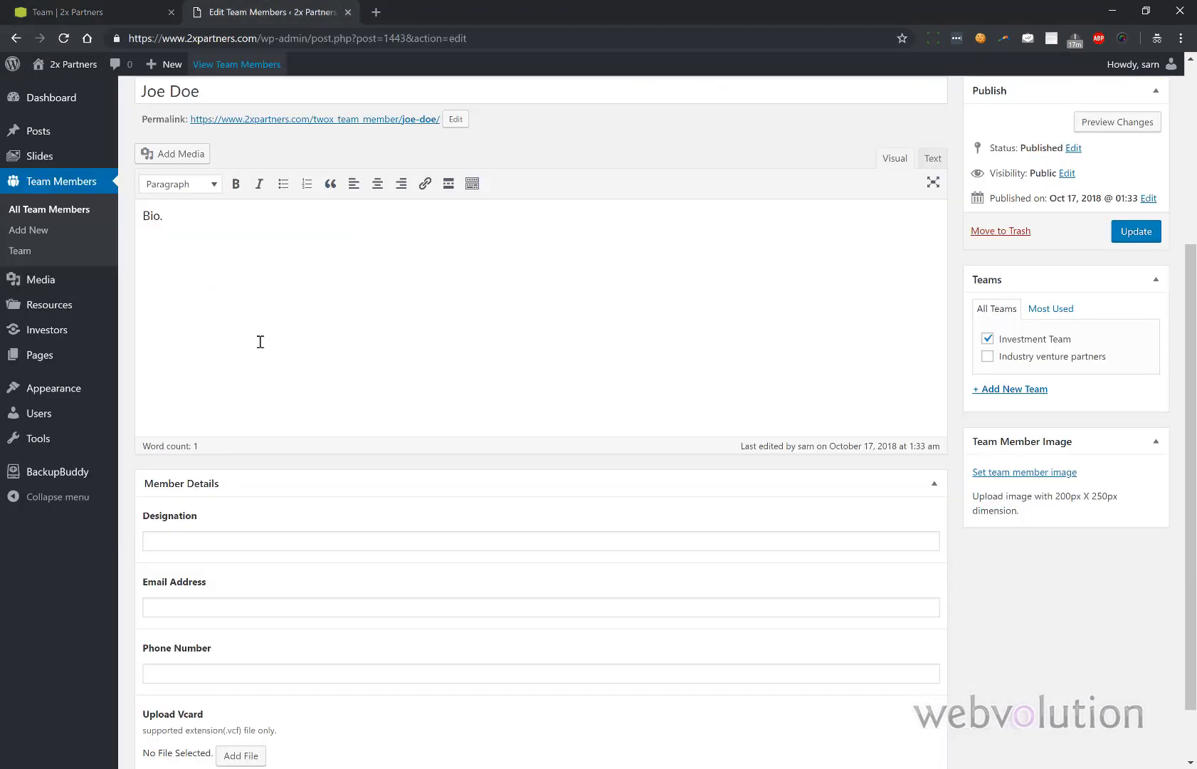
click(237, 540)
text(Member)
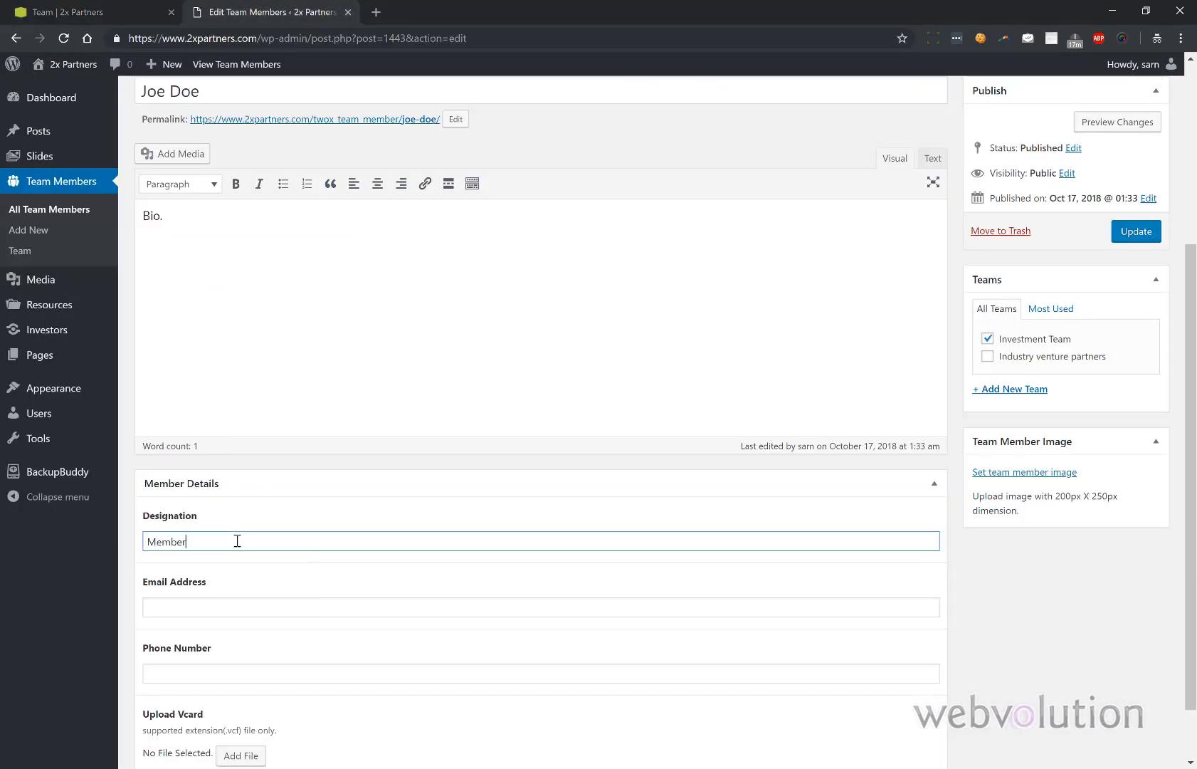
click(1125, 233)
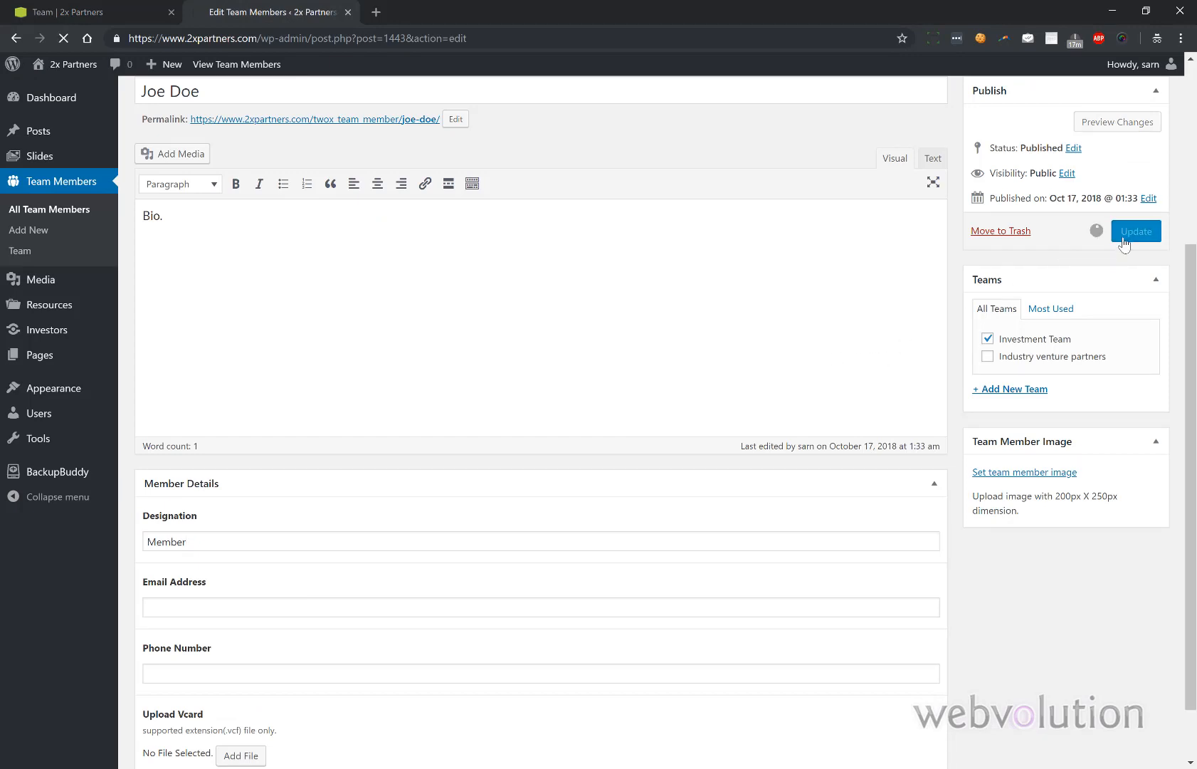
click(84, 23)
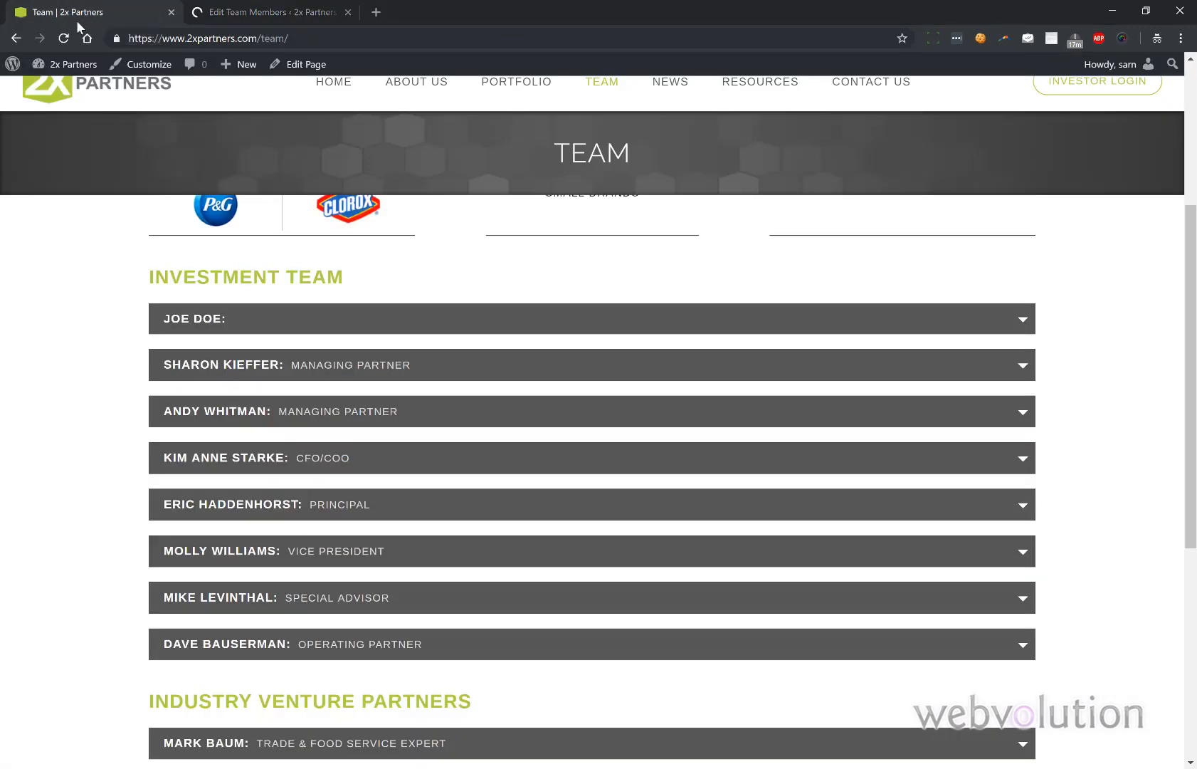
click(64, 38)
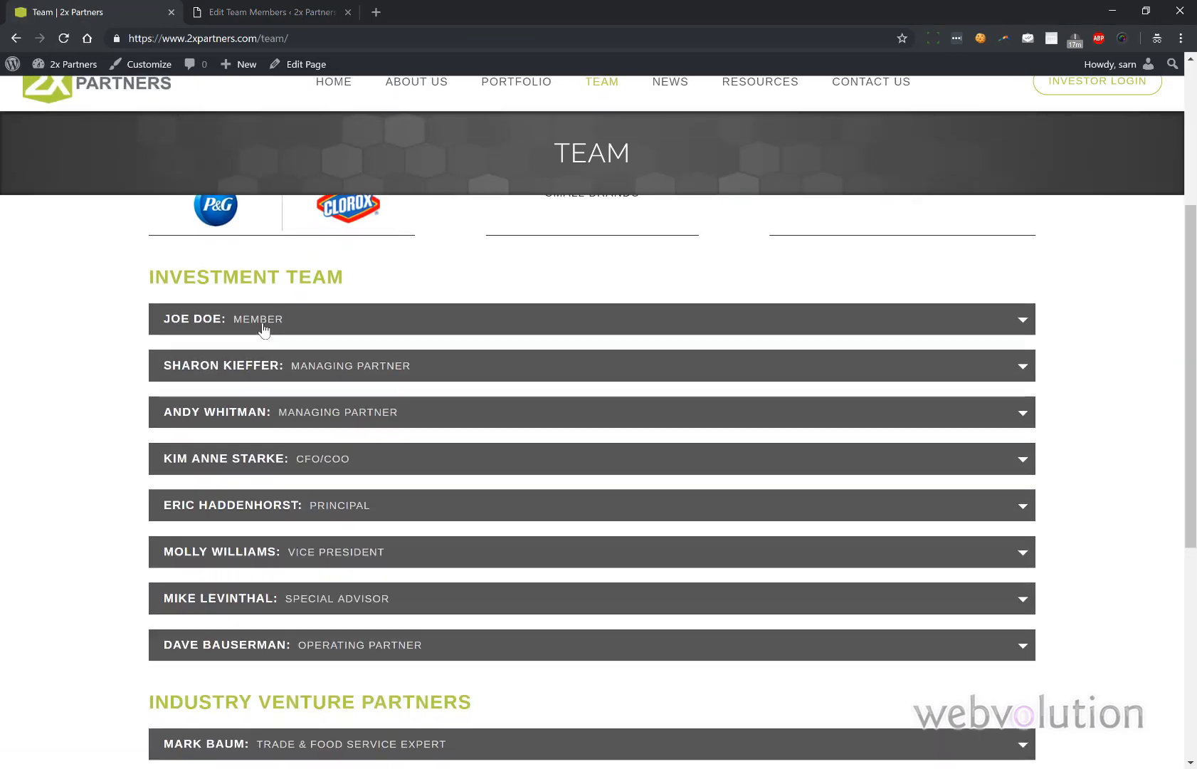
- Expand the new member's Team page entry to check the bio, then open All Team Members
click(262, 326)
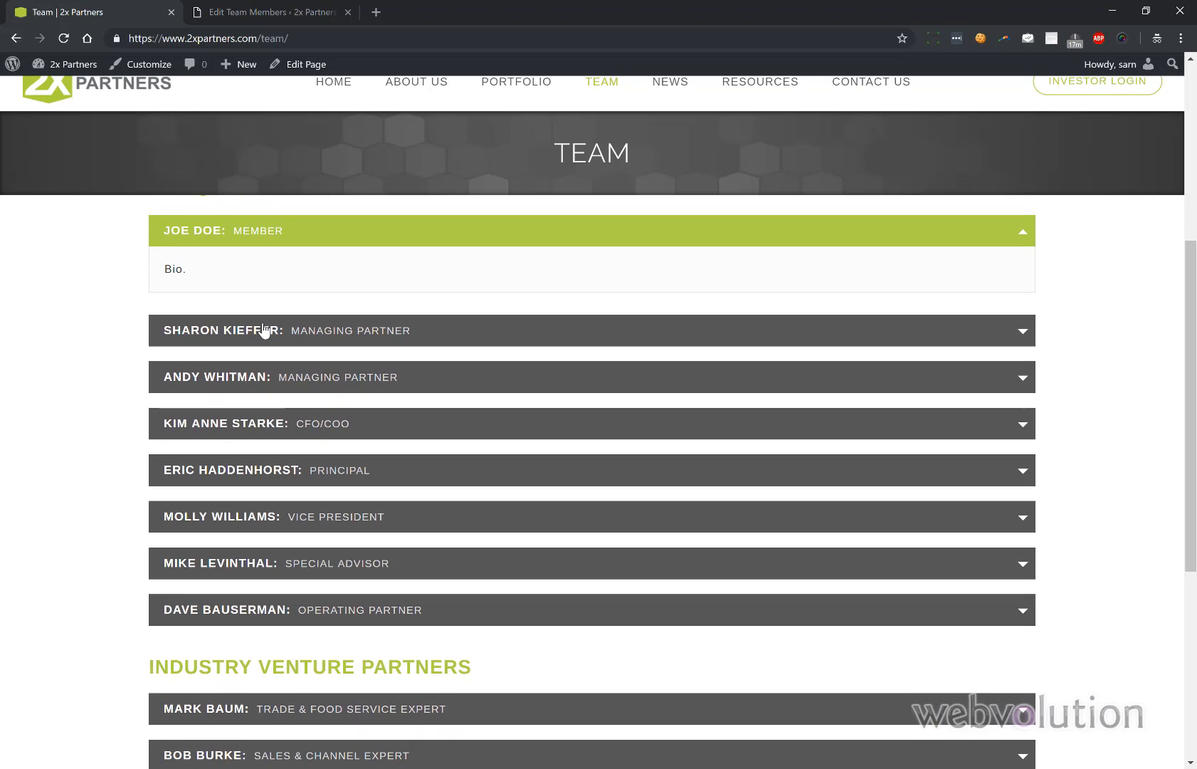
click(264, 329)
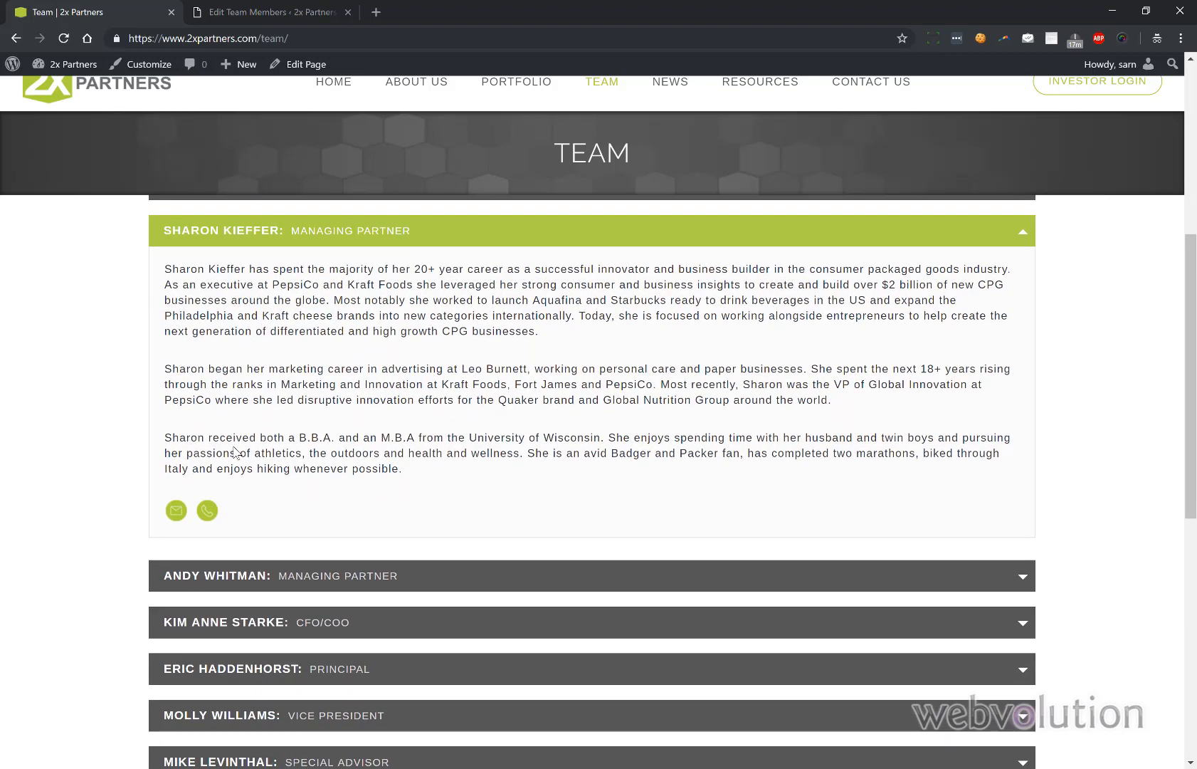
scroll(235, 452, up, 2)
click(212, 10)
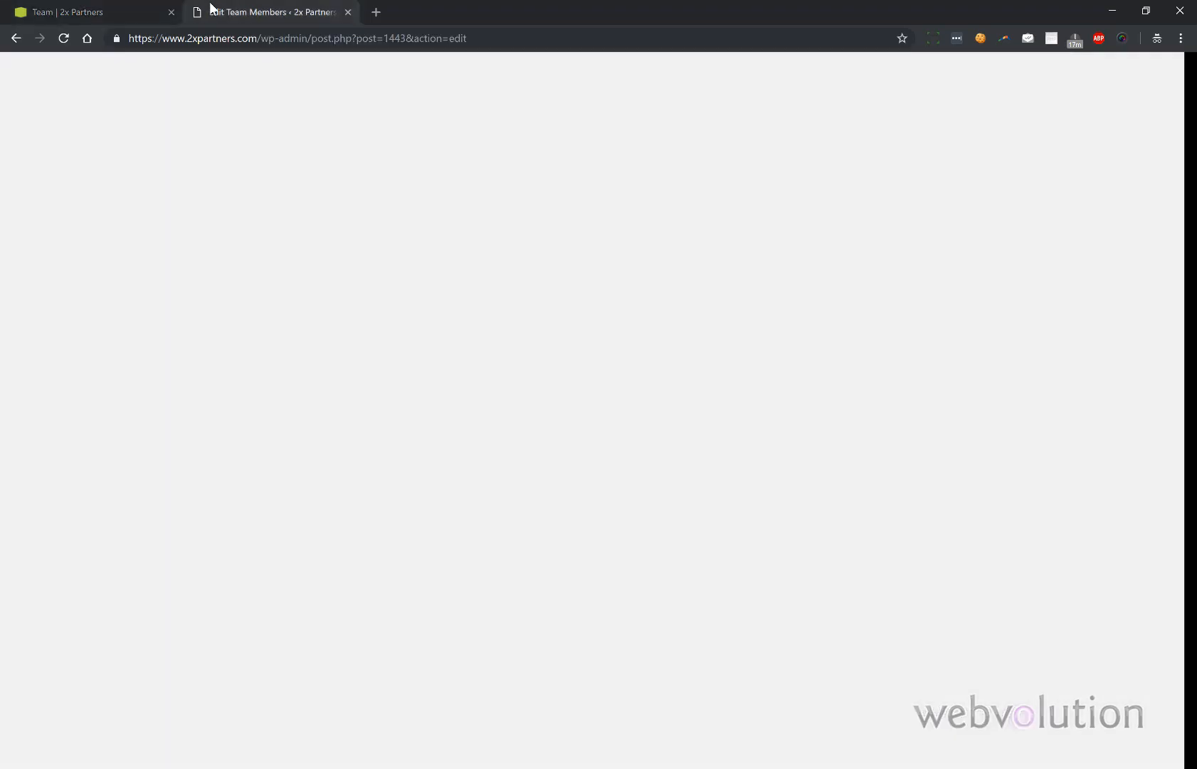
scroll(257, 444, down, 2)
scroll(258, 444, down, 2)
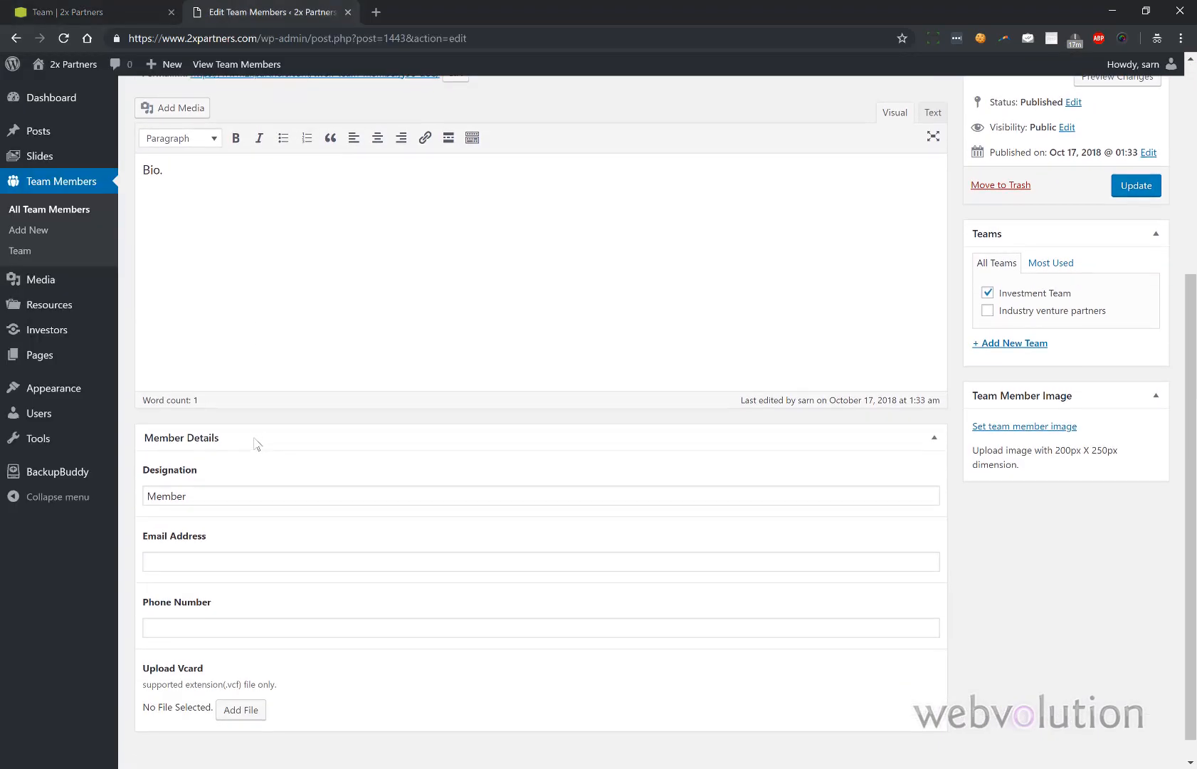
click(71, 11)
scroll(202, 332, up, 3)
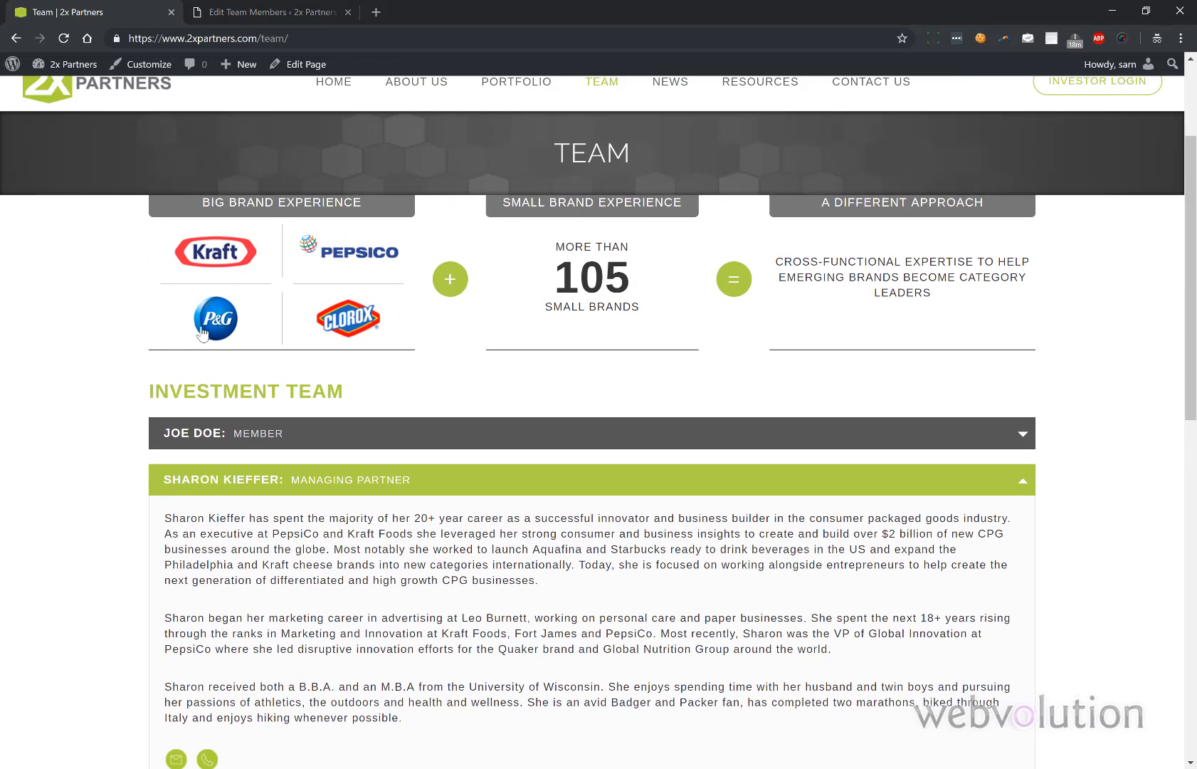
click(257, 434)
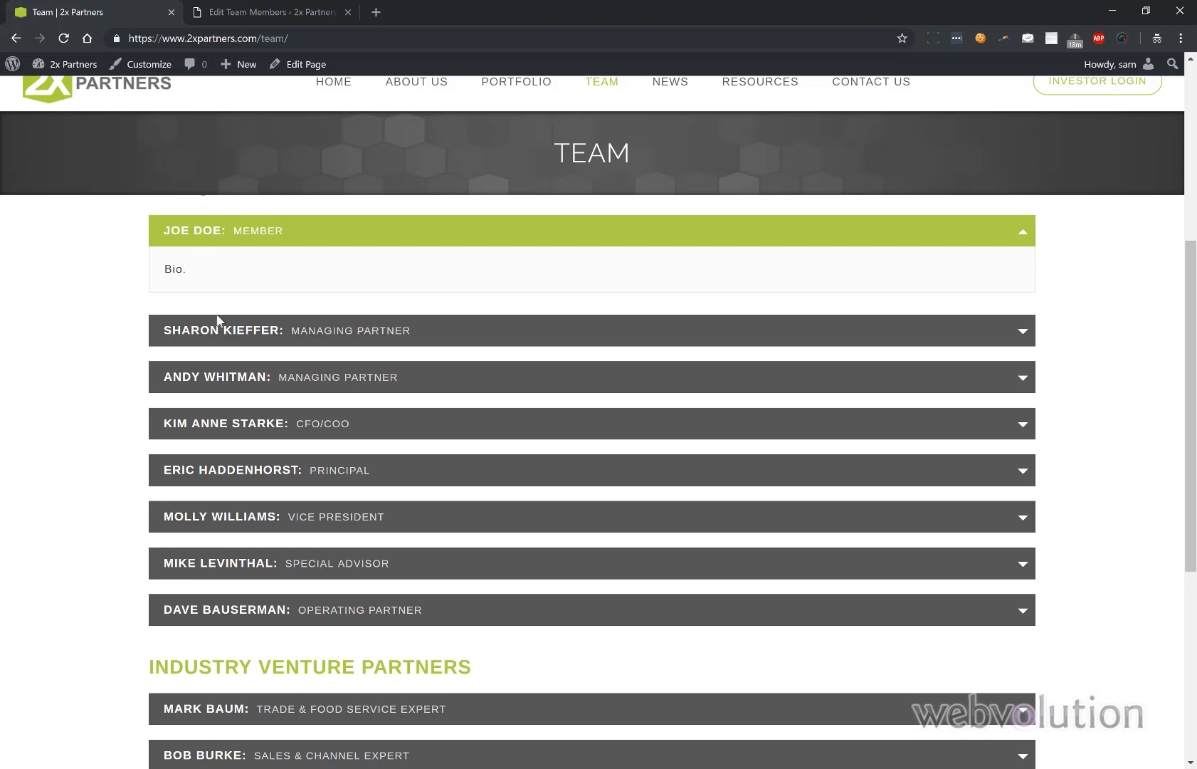
click(277, 10)
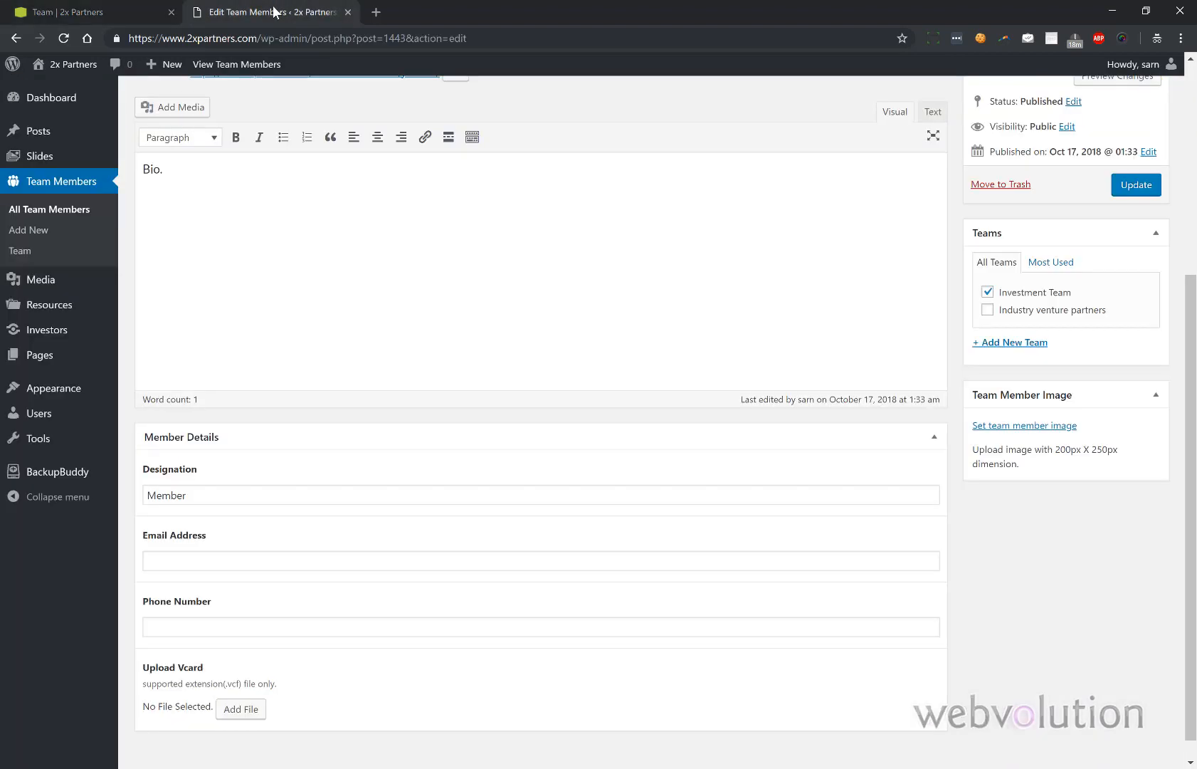
click(47, 209)
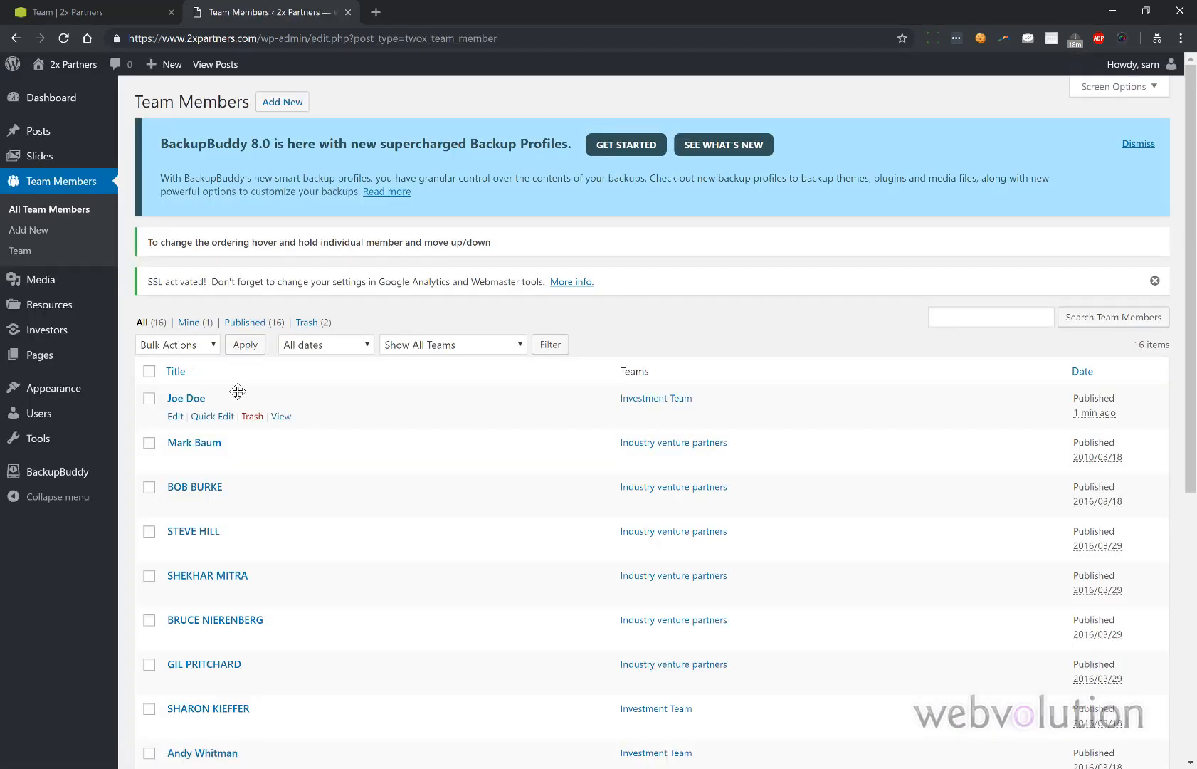
- Drag the new member's row down until it sits last in the 16-item Team Members list
drag(238, 391, 257, 647)
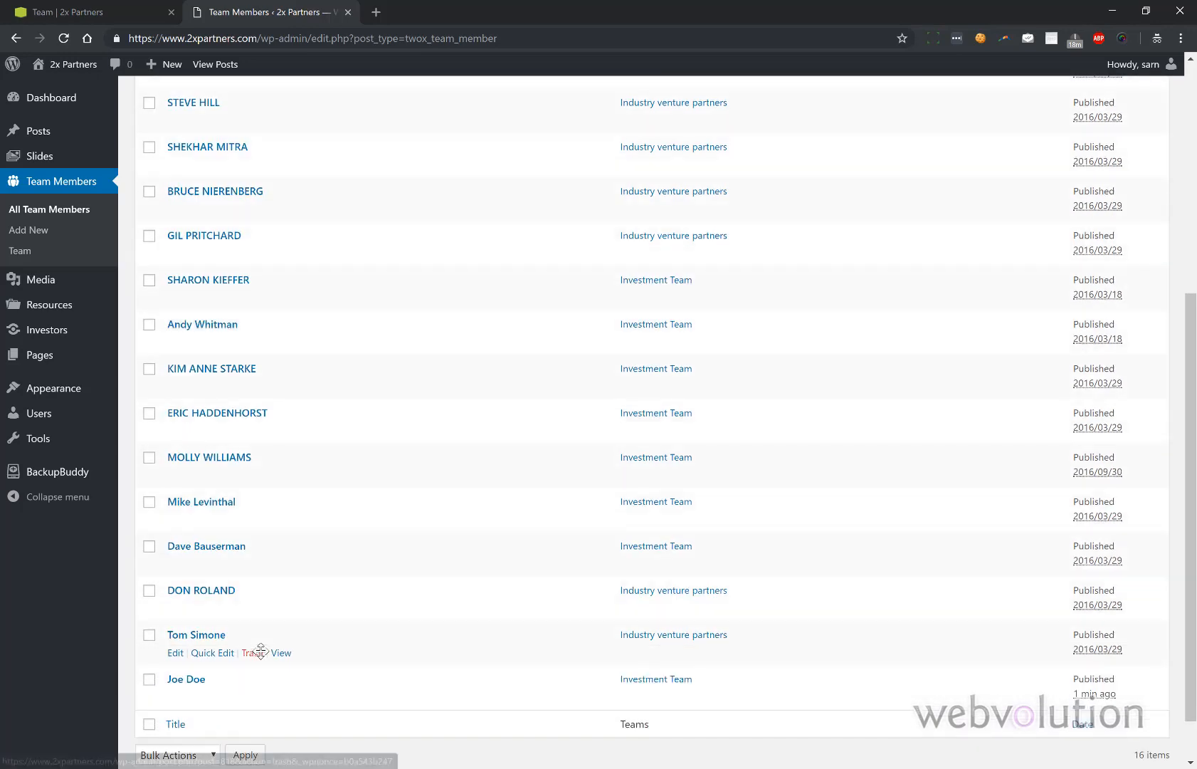
scroll(726, 654, up, 5)
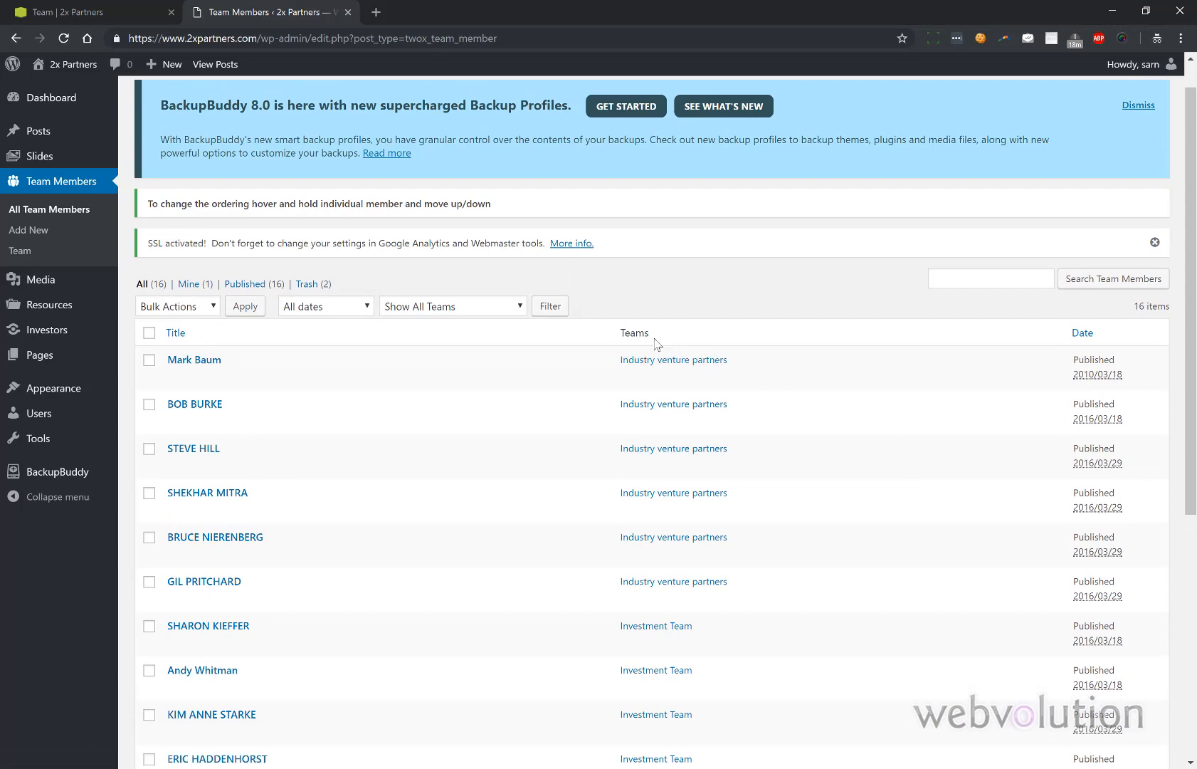
scroll(671, 472, down, 4)
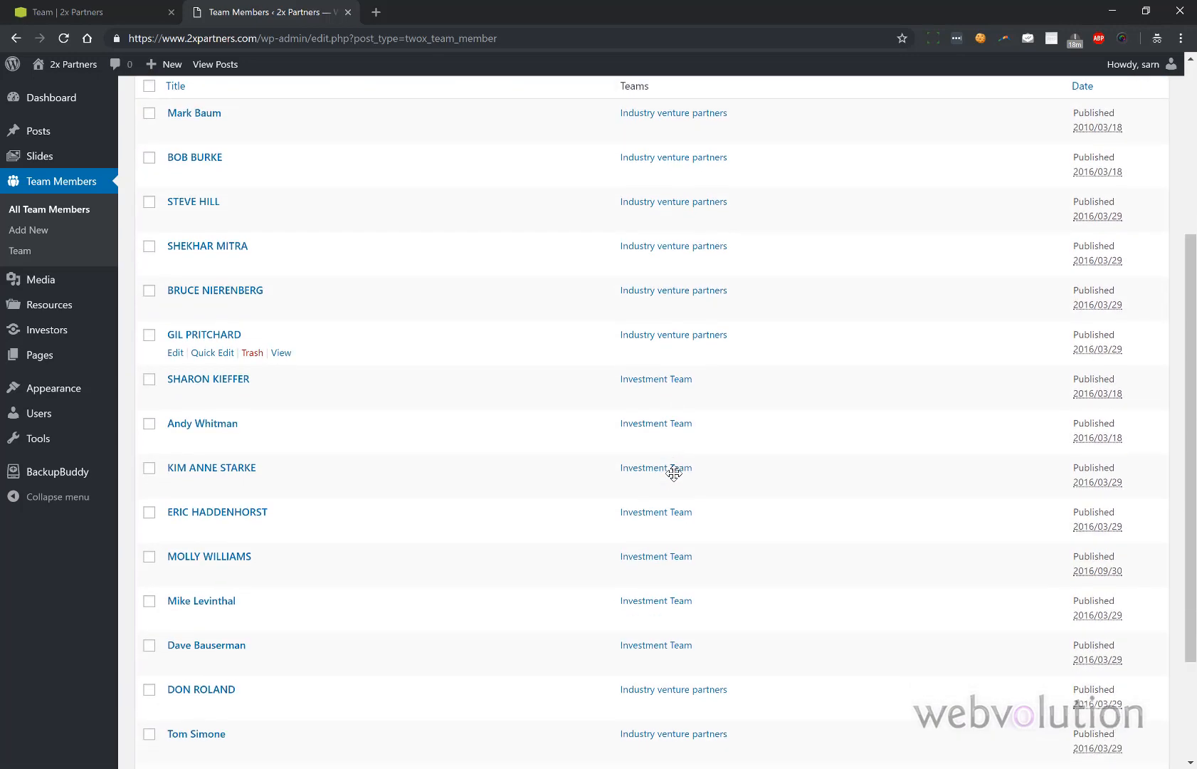
scroll(674, 474, down, 1)
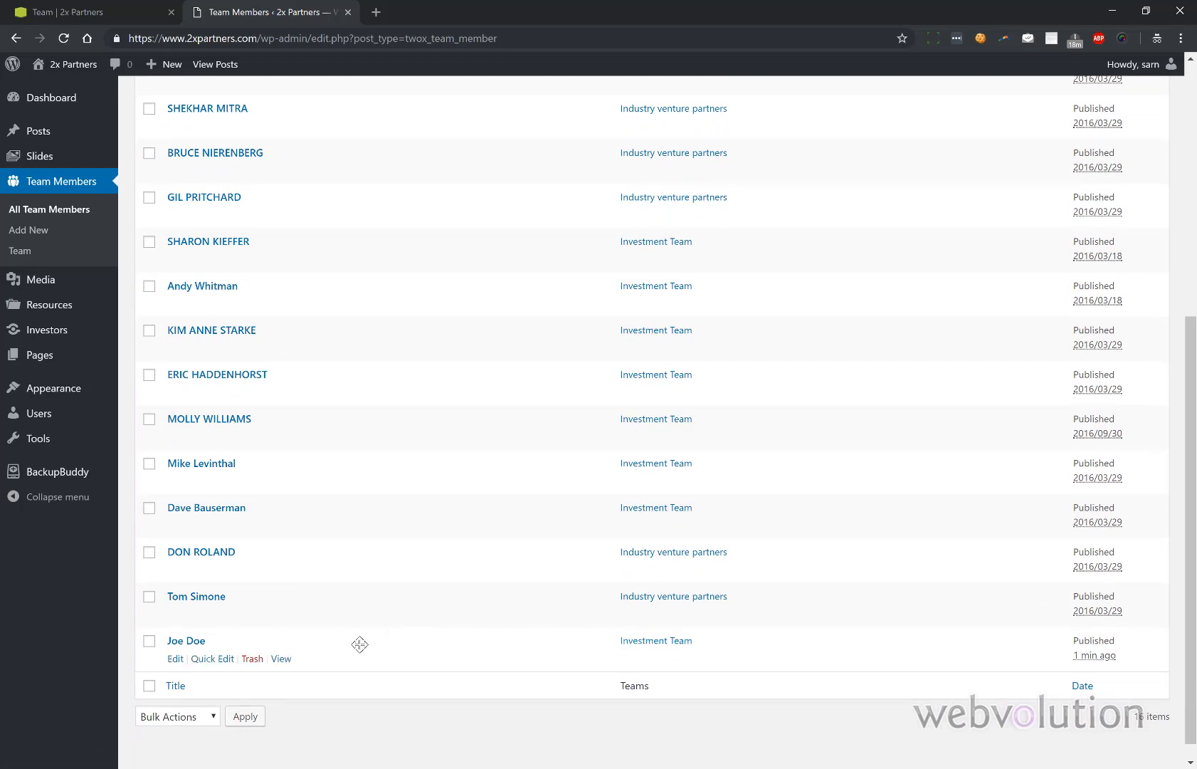
drag(358, 644, 395, 540)
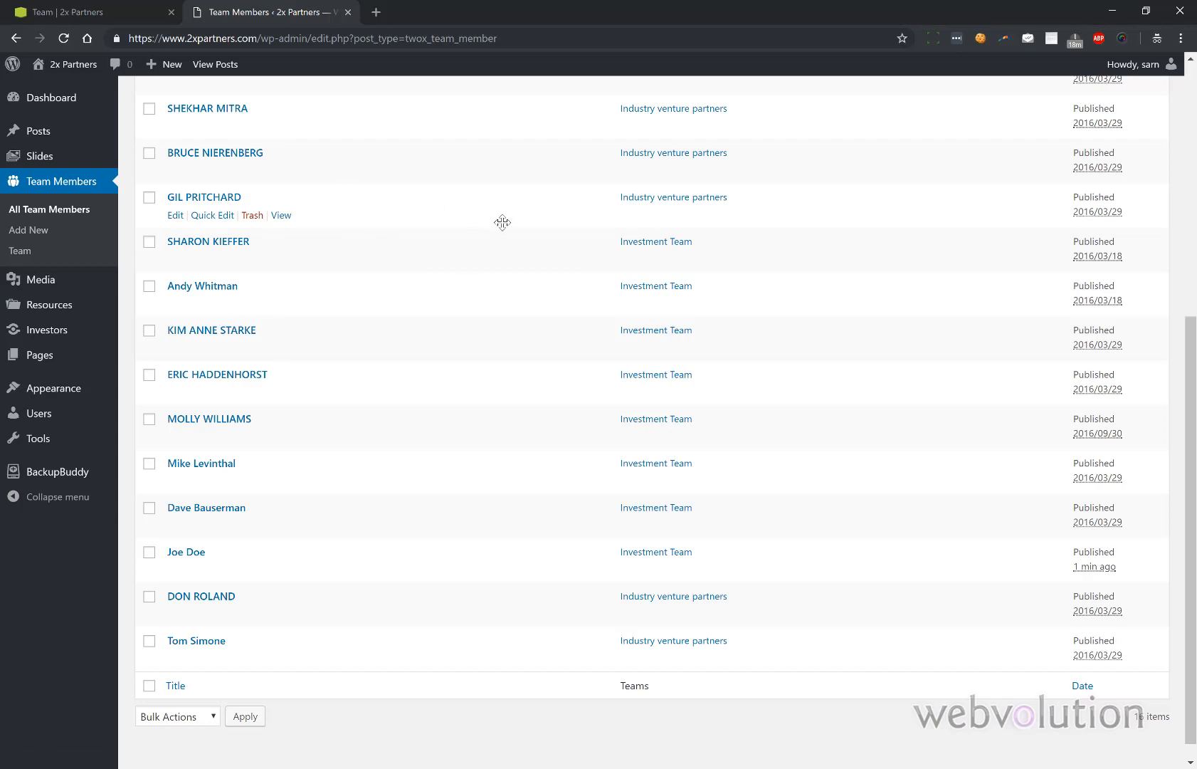
scroll(1102, 612, up, 4)
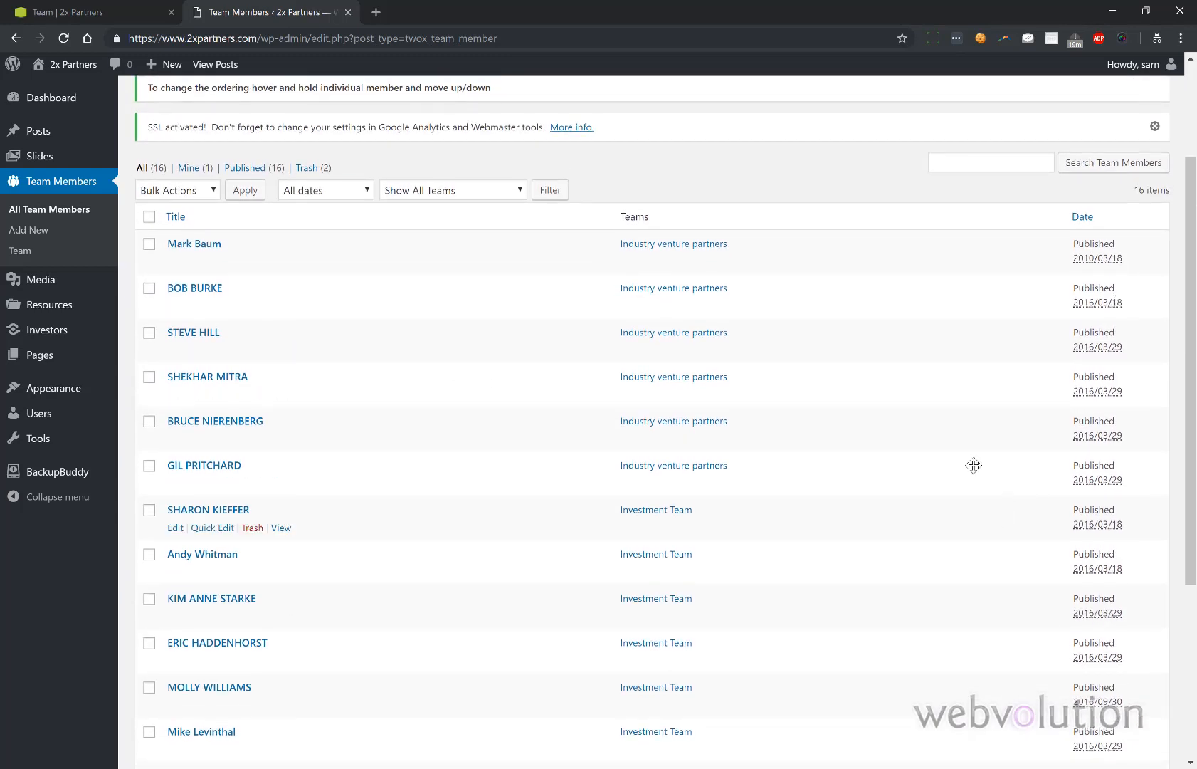
scroll(901, 360, down, 1)
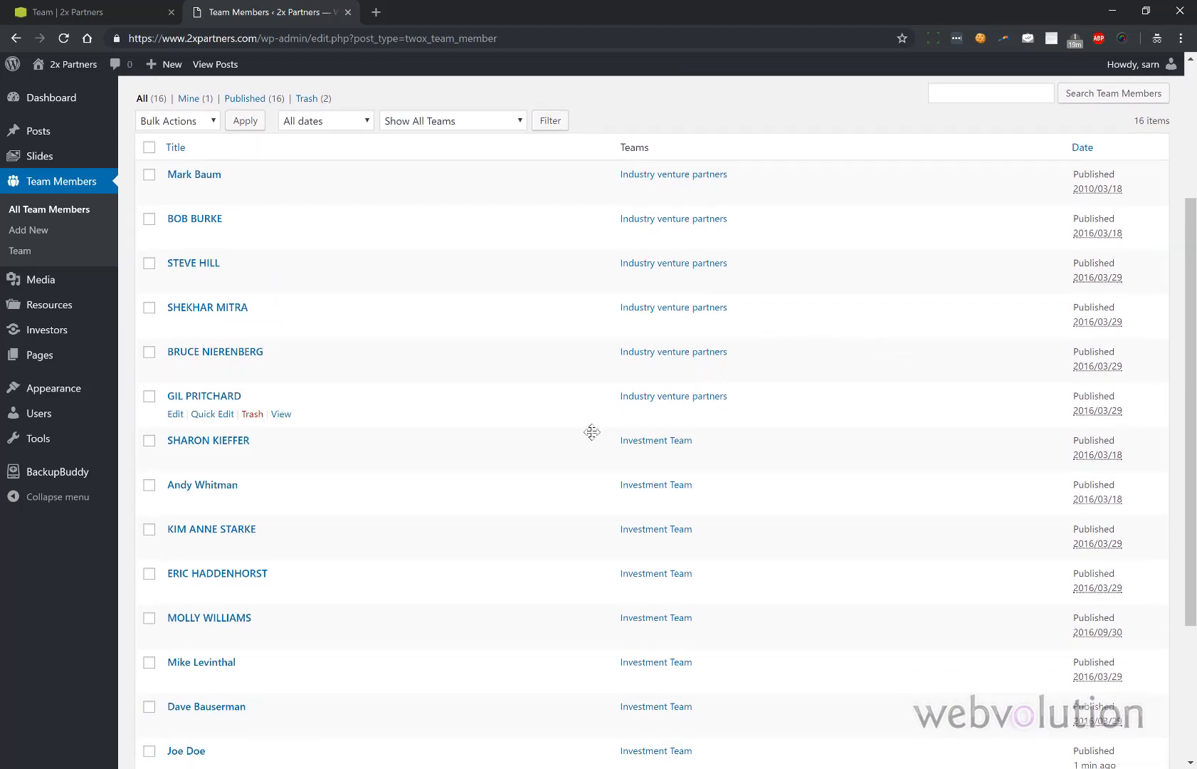
scroll(528, 461, down, 2)
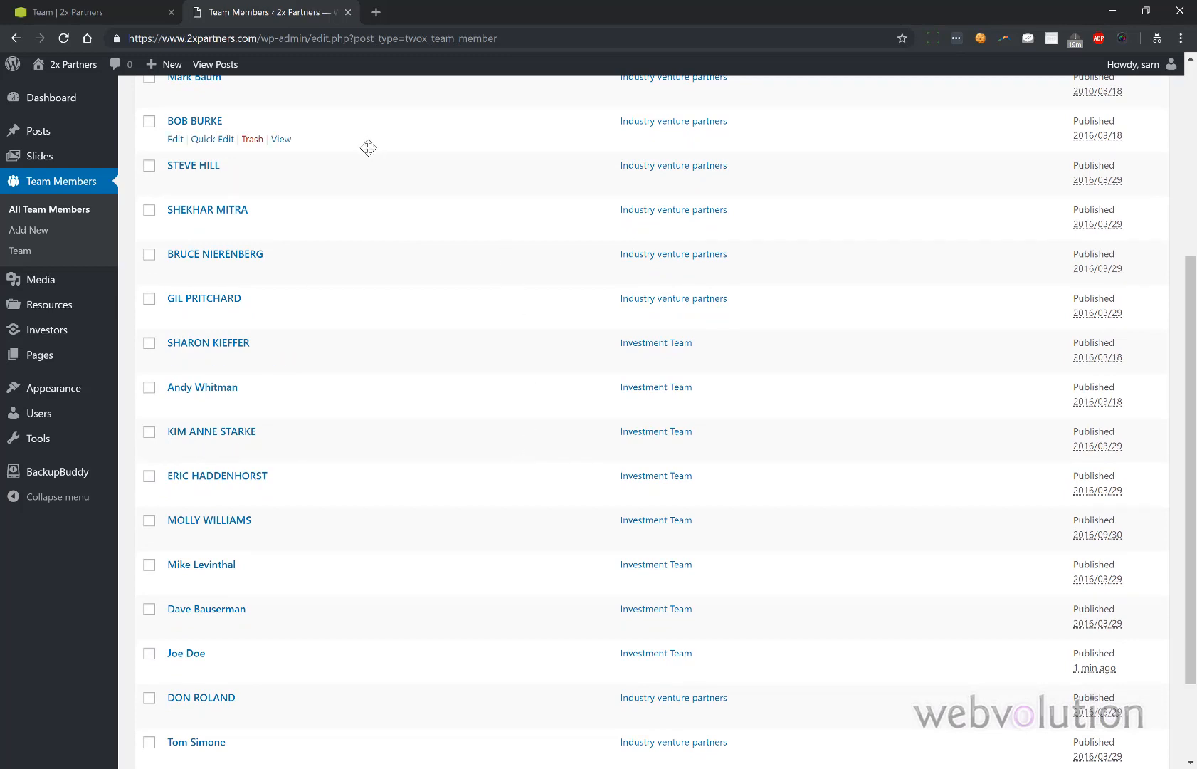
drag(278, 654, 276, 625)
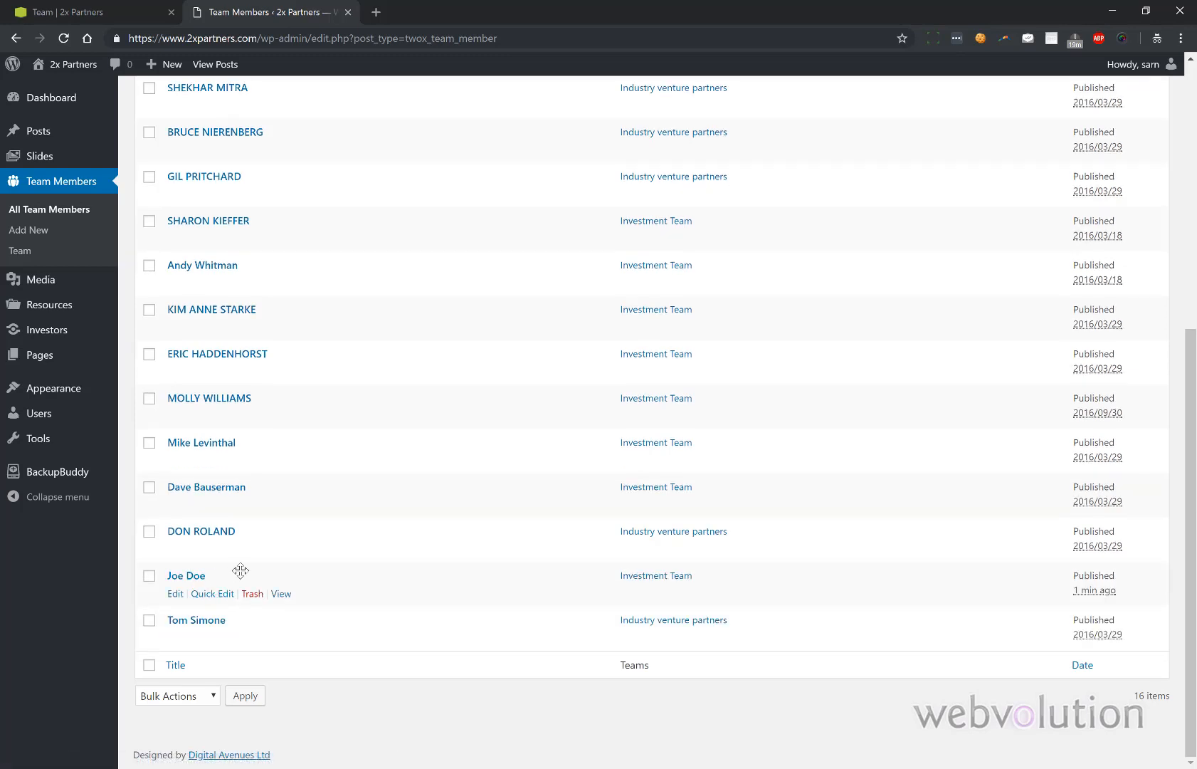
drag(240, 568, 267, 652)
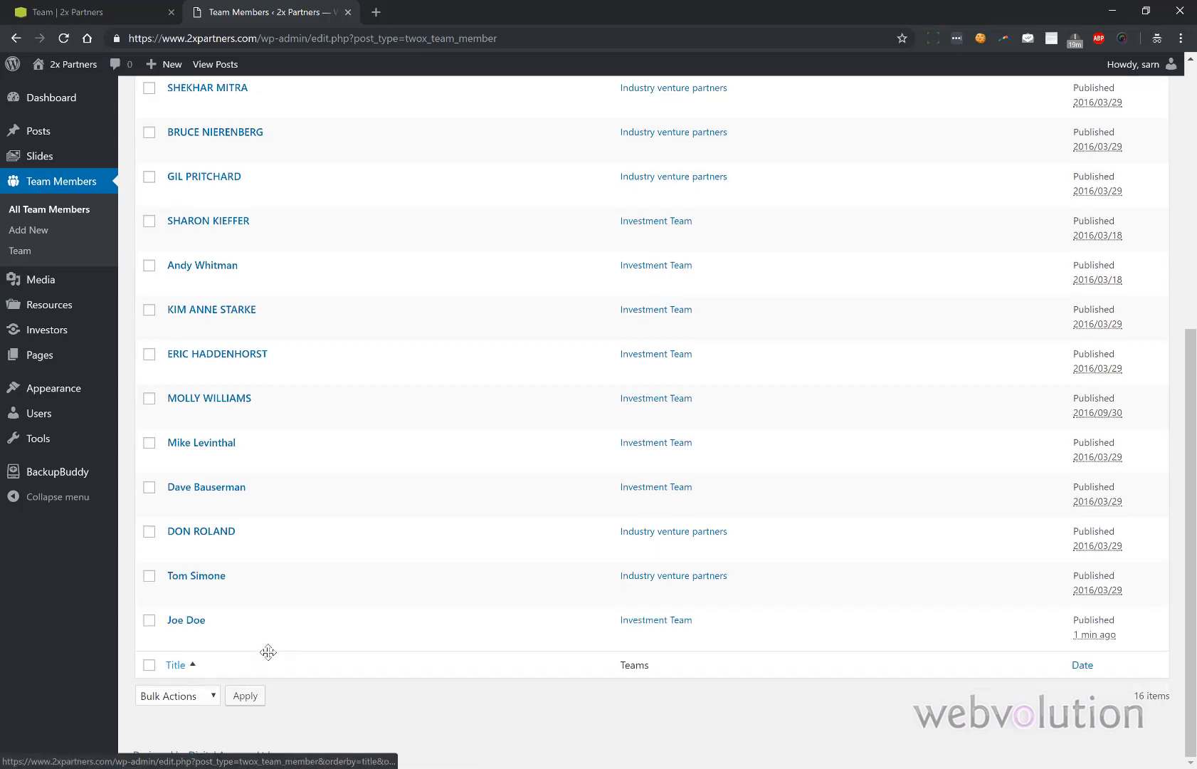
scroll(275, 531, up, 2)
scroll(275, 531, up, 5)
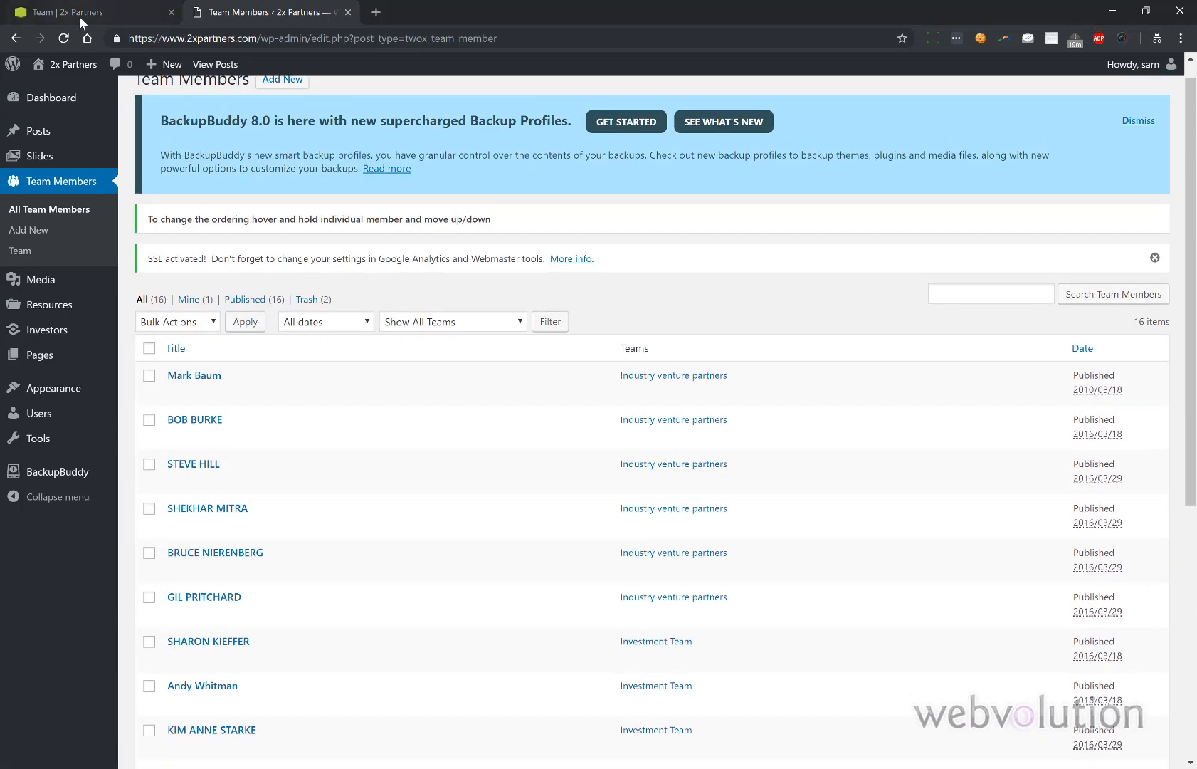
- Recheck the public Team page order, trash the last test team member, leaving 15, then open Media
click(79, 15)
click(59, 41)
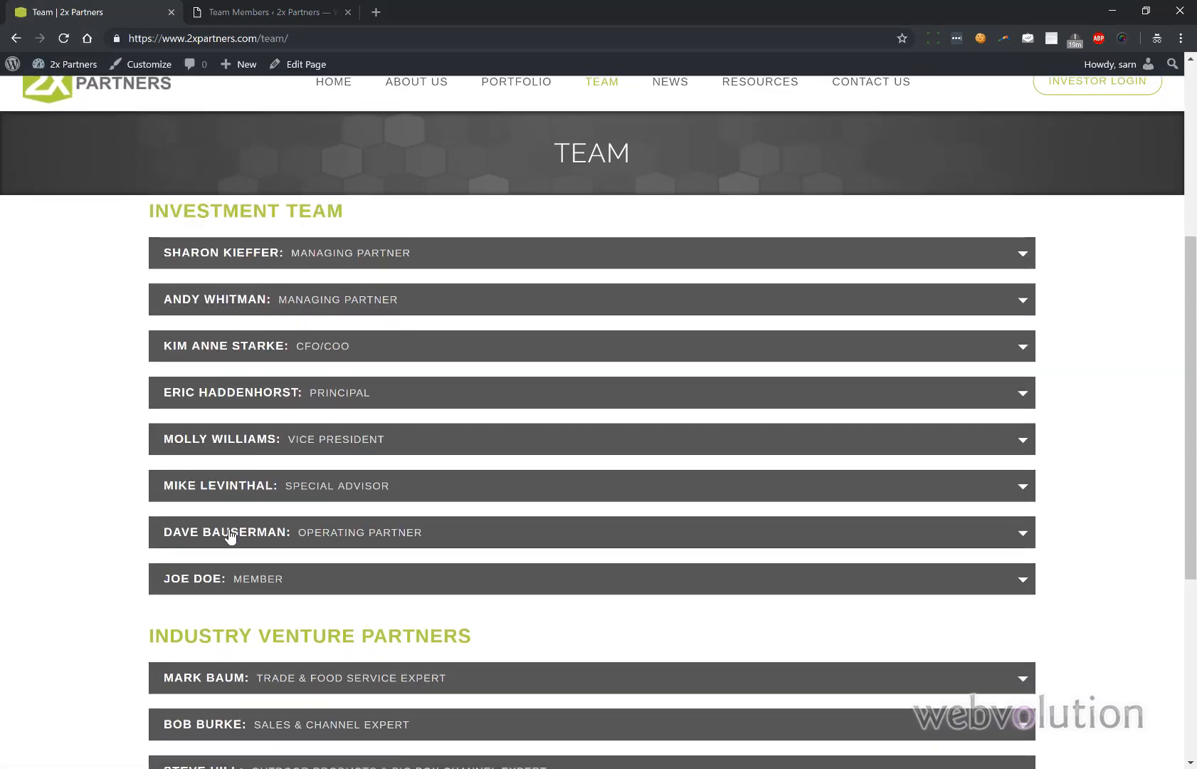
click(257, 12)
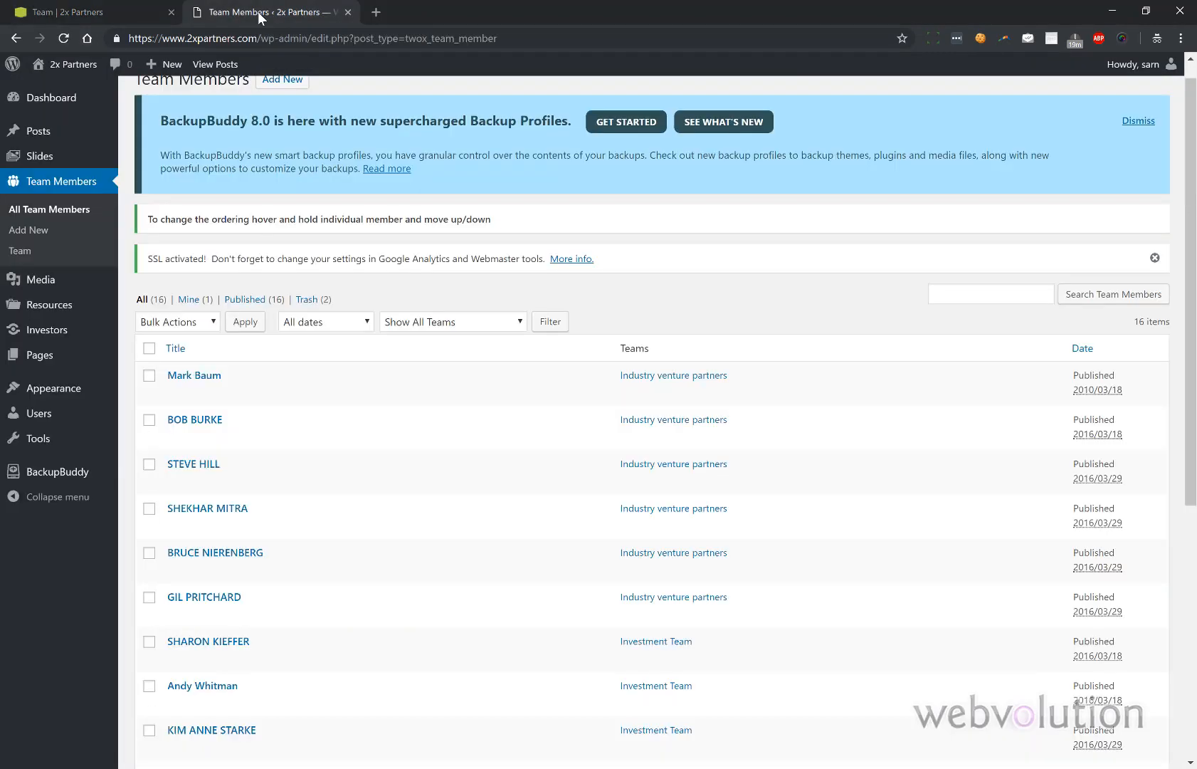
scroll(299, 306, down, 6)
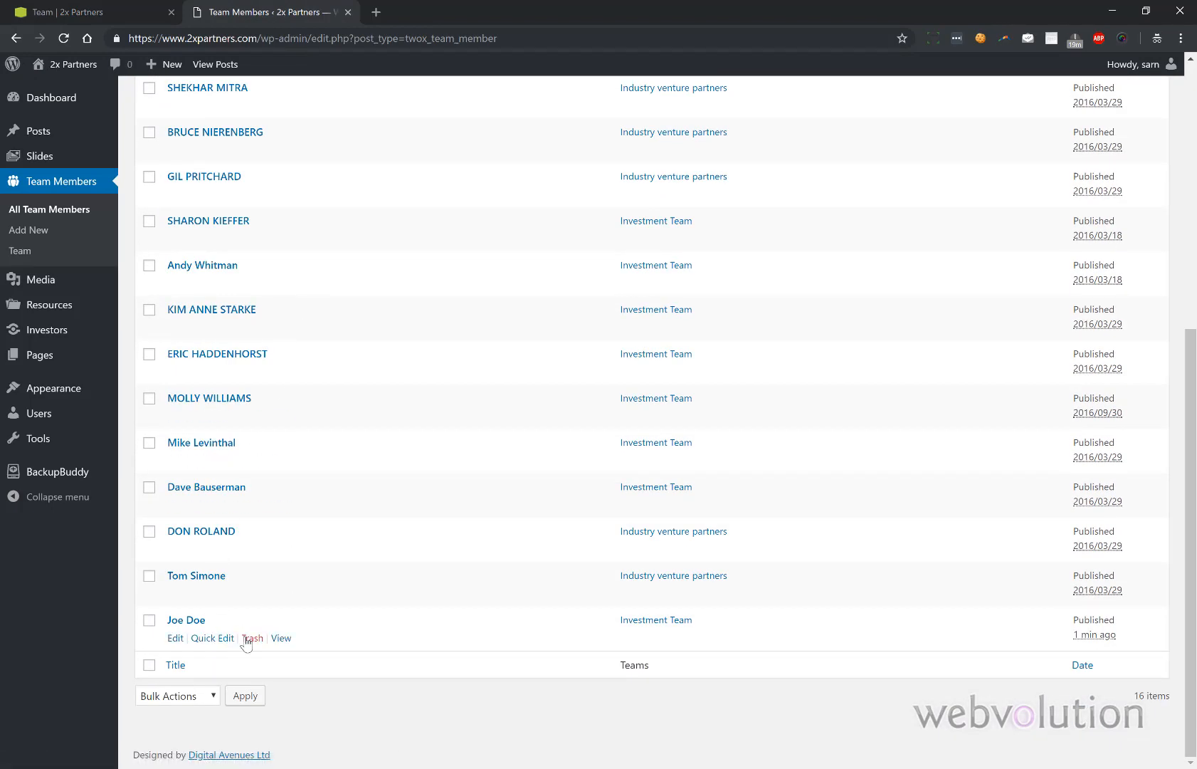
click(249, 639)
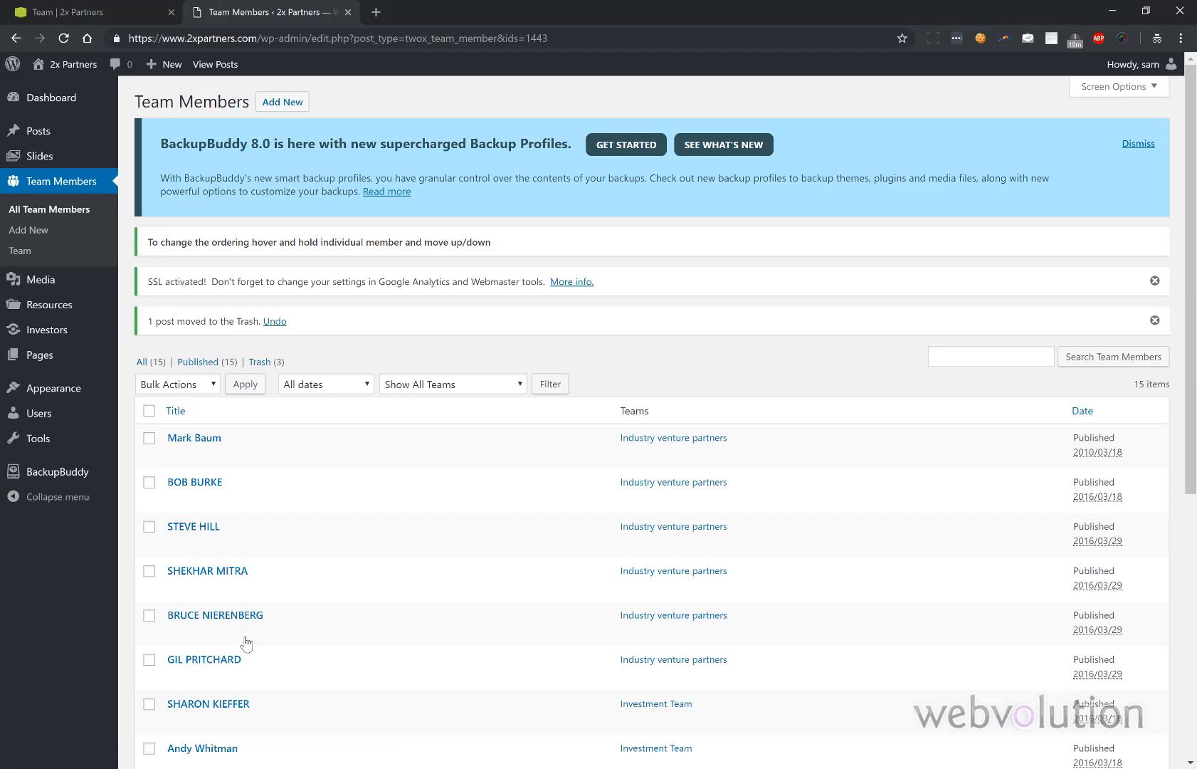
click(50, 285)
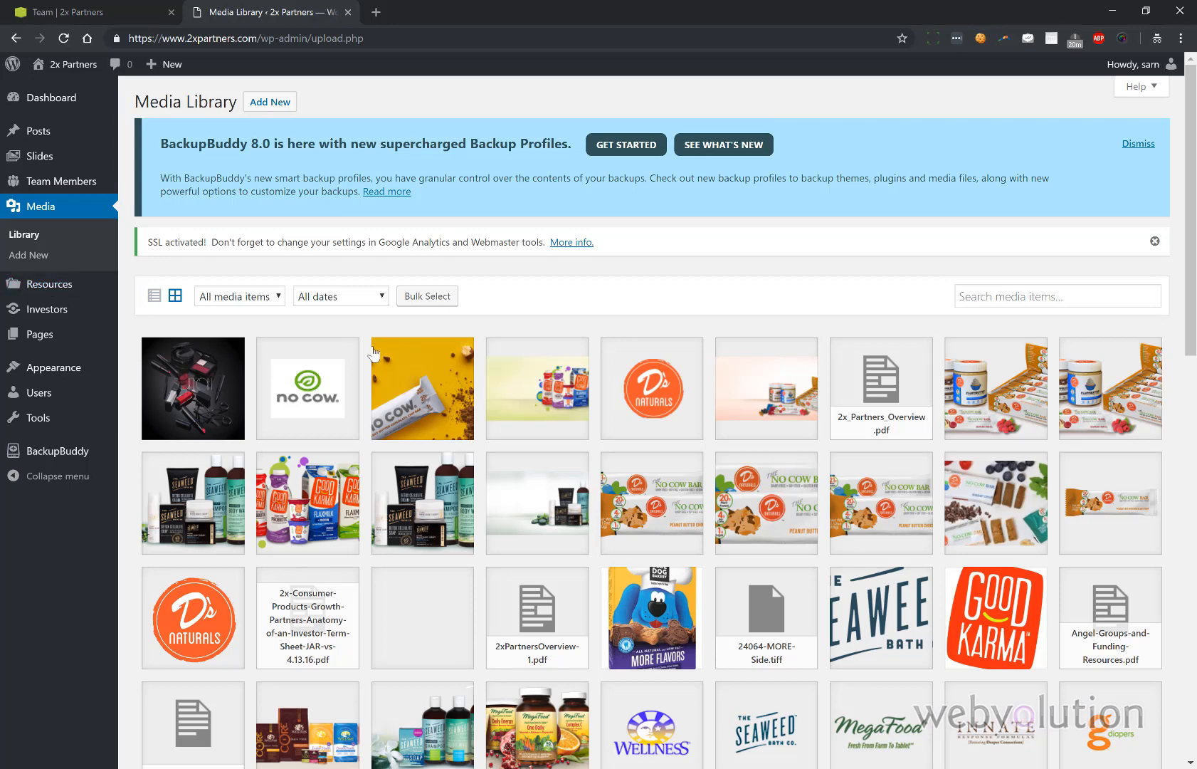
- Try the media search box, then switch to the admin Resources list of five items
click(1004, 304)
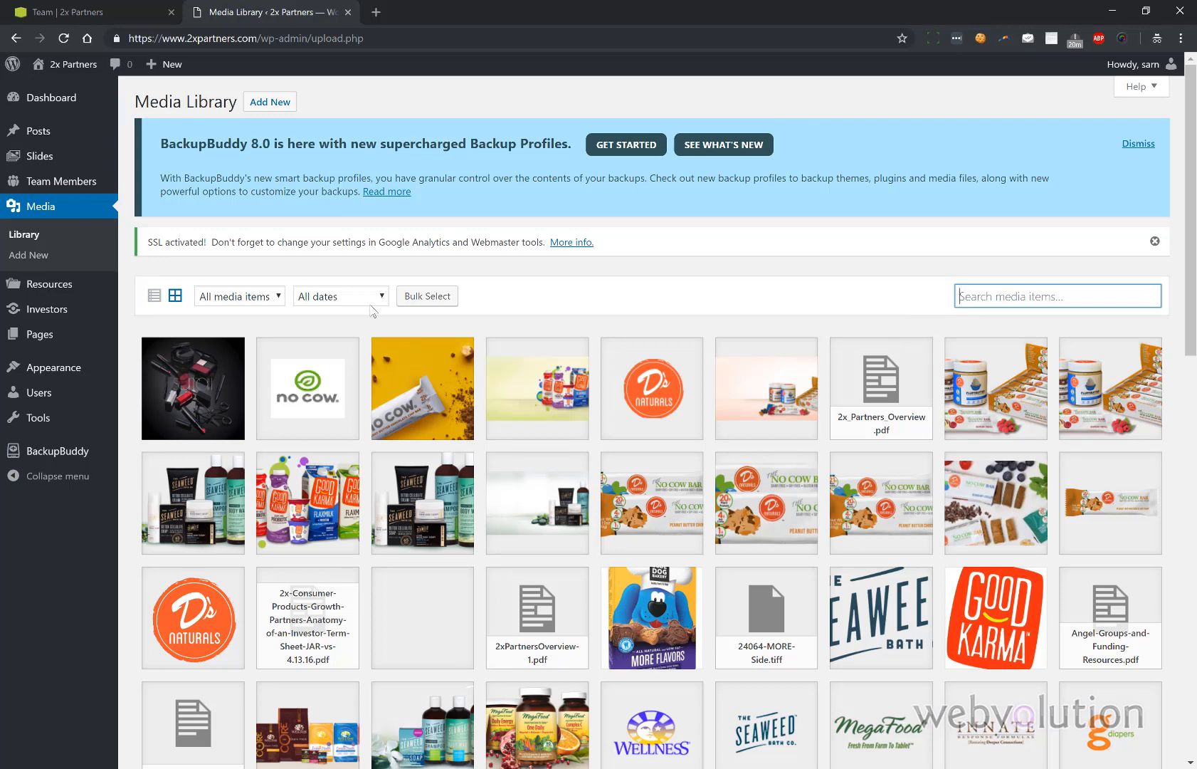
click(71, 285)
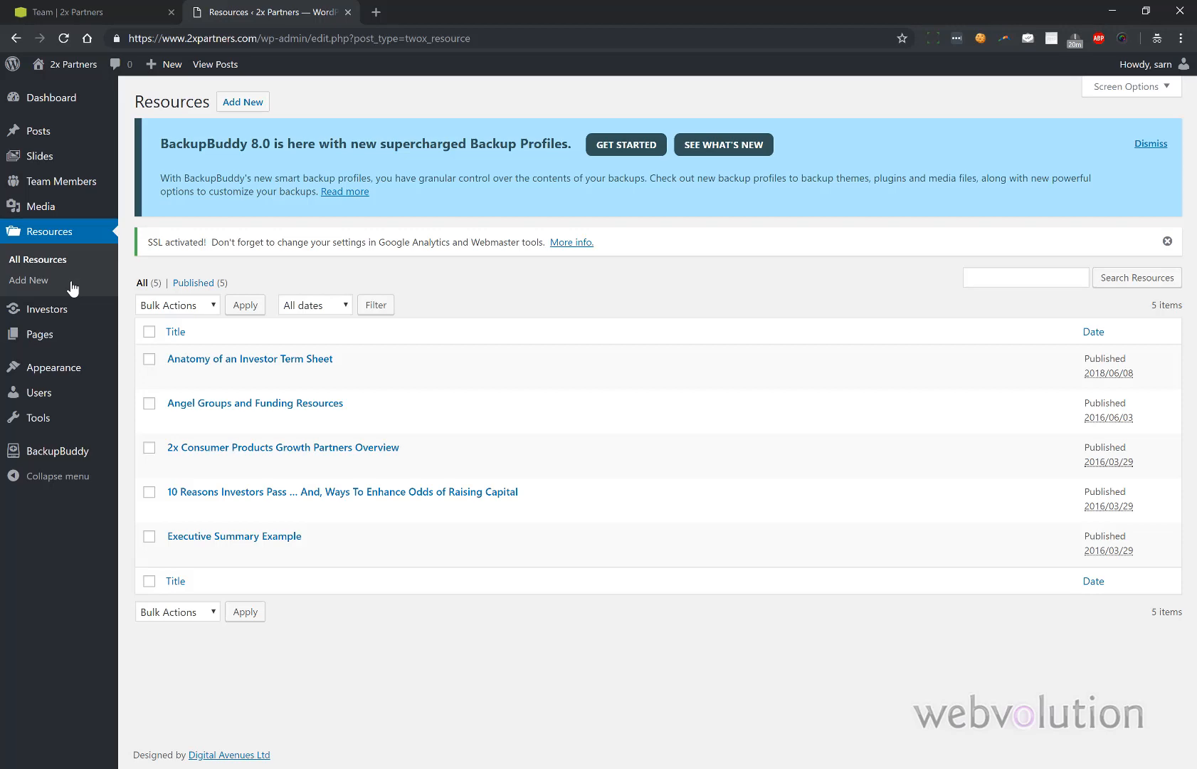
- View the public Resources page on the site
click(106, 11)
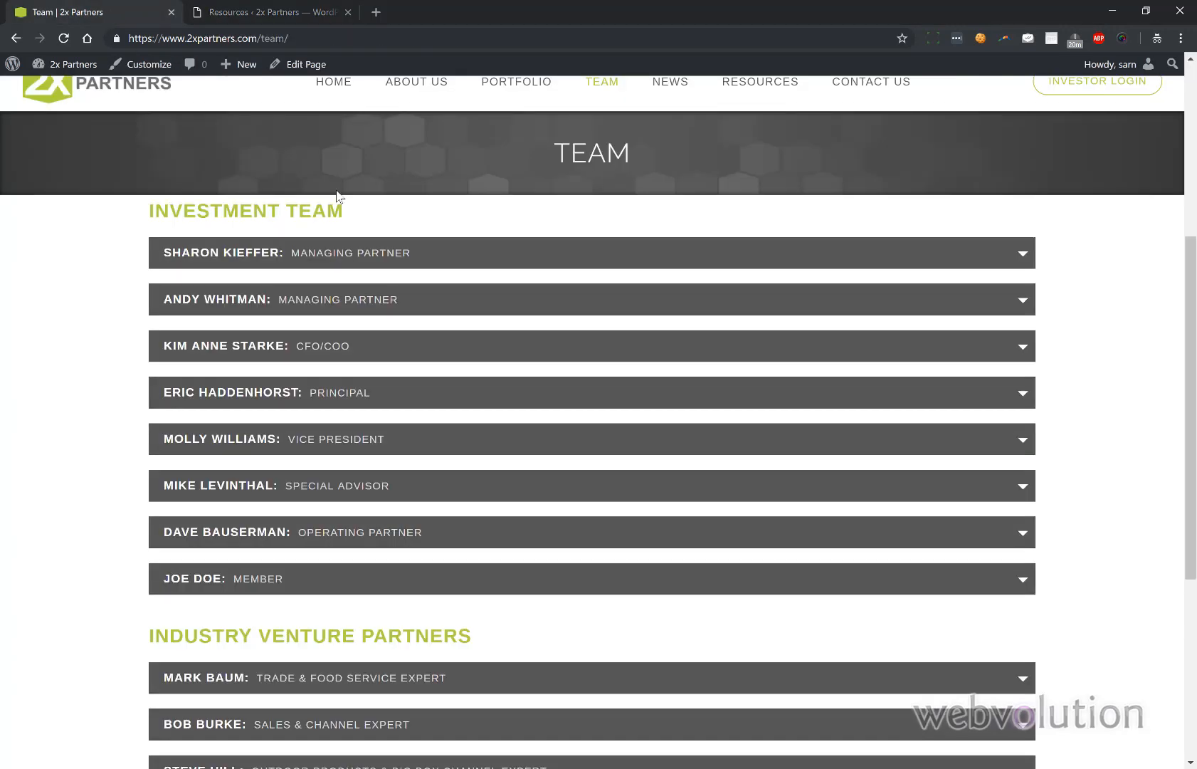
scroll(336, 192, up, 5)
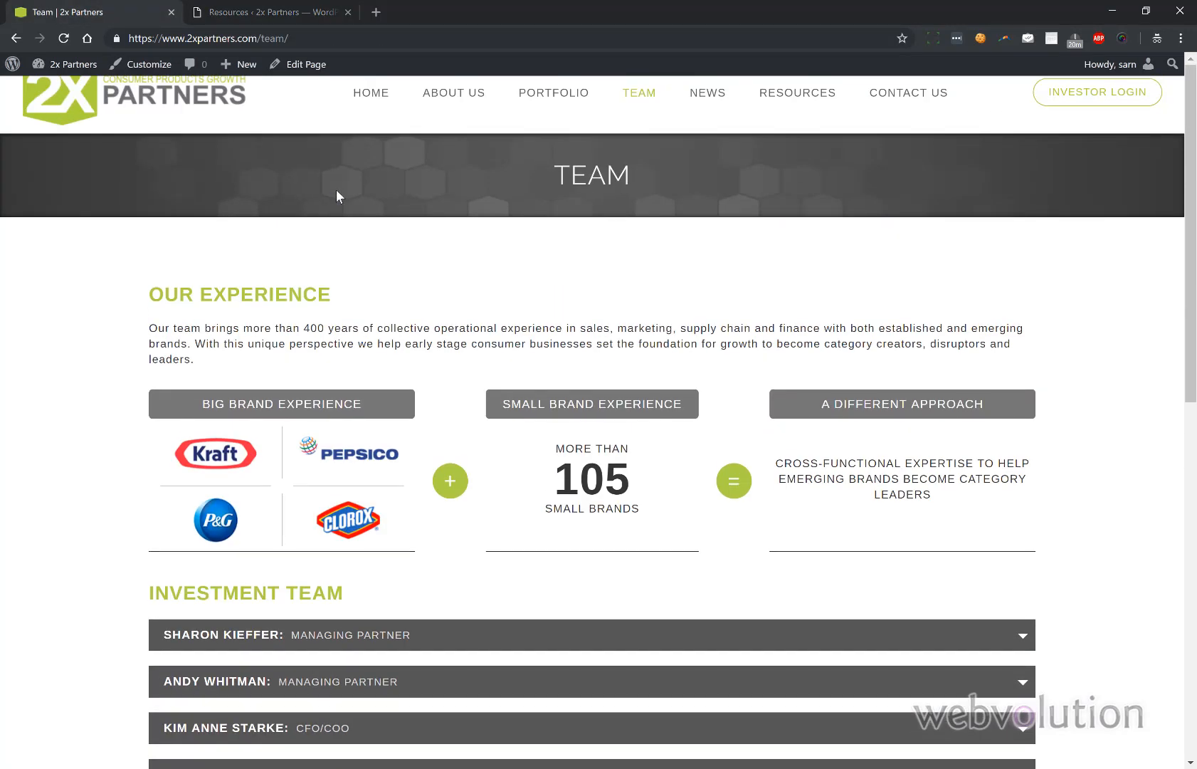
click(792, 93)
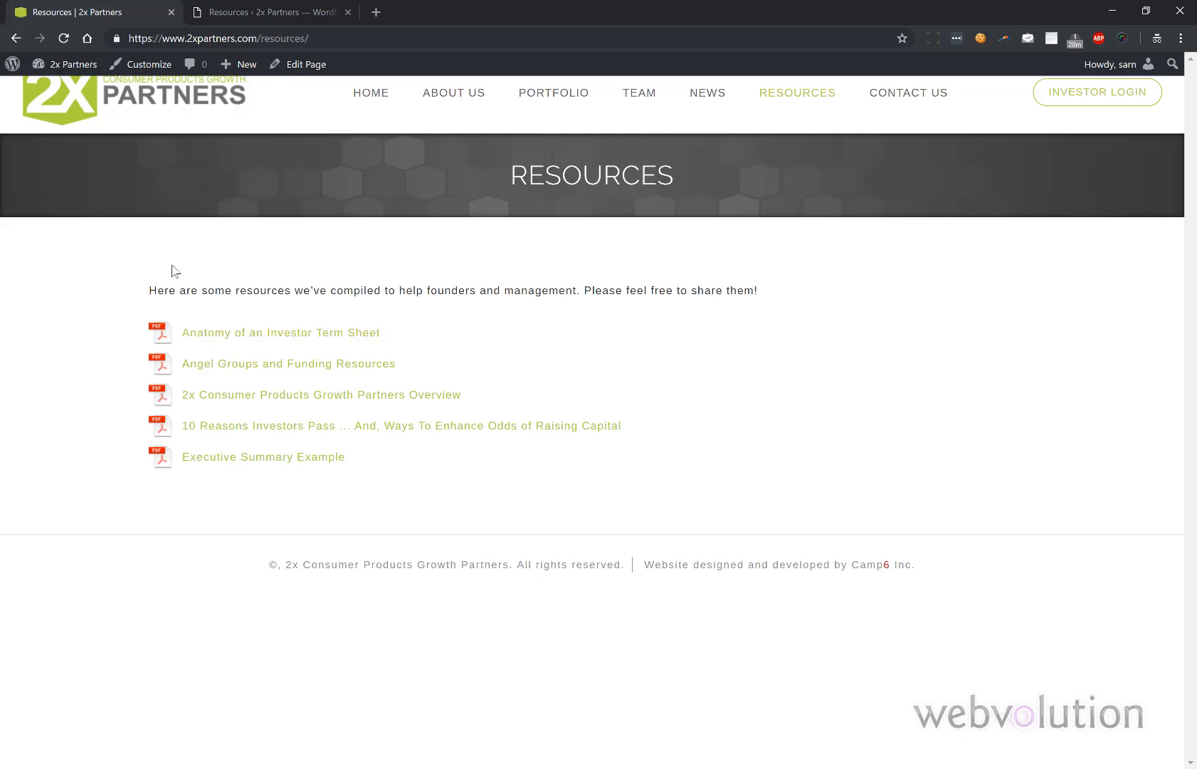
- Look at Anatomy of an Investor Term Sheet in the editor, then start a new resource
click(257, 10)
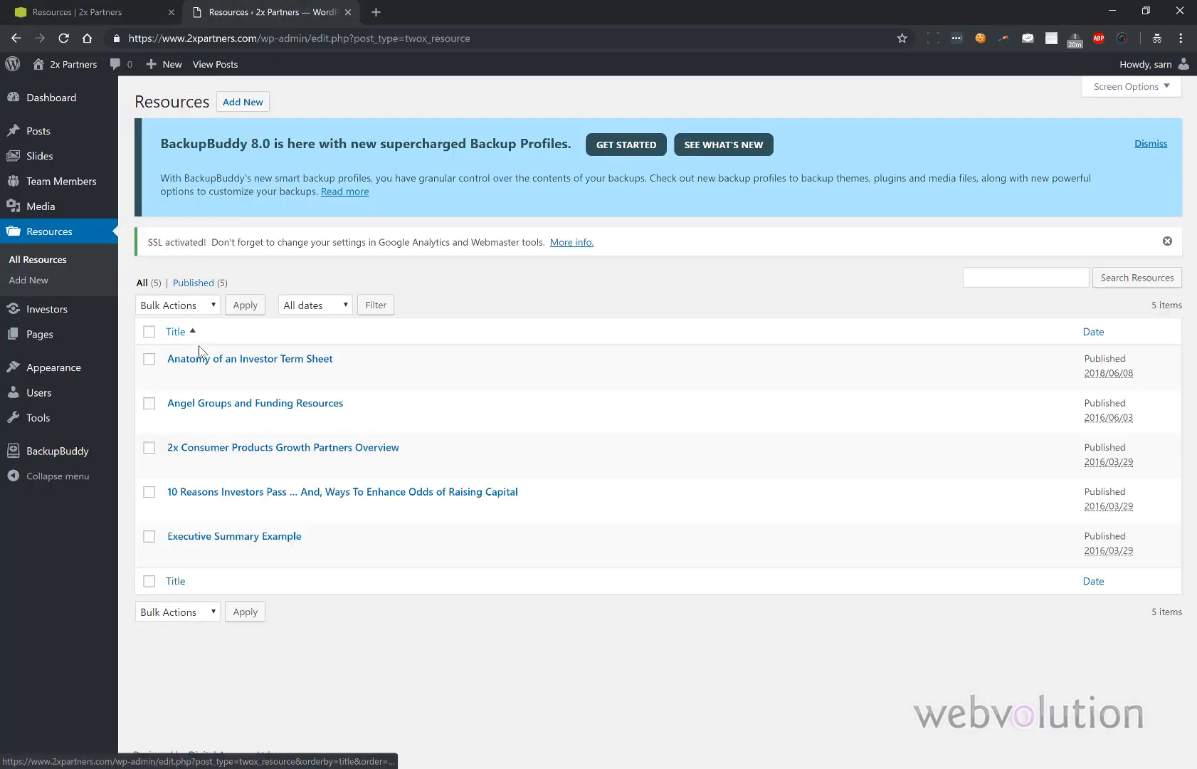
click(177, 378)
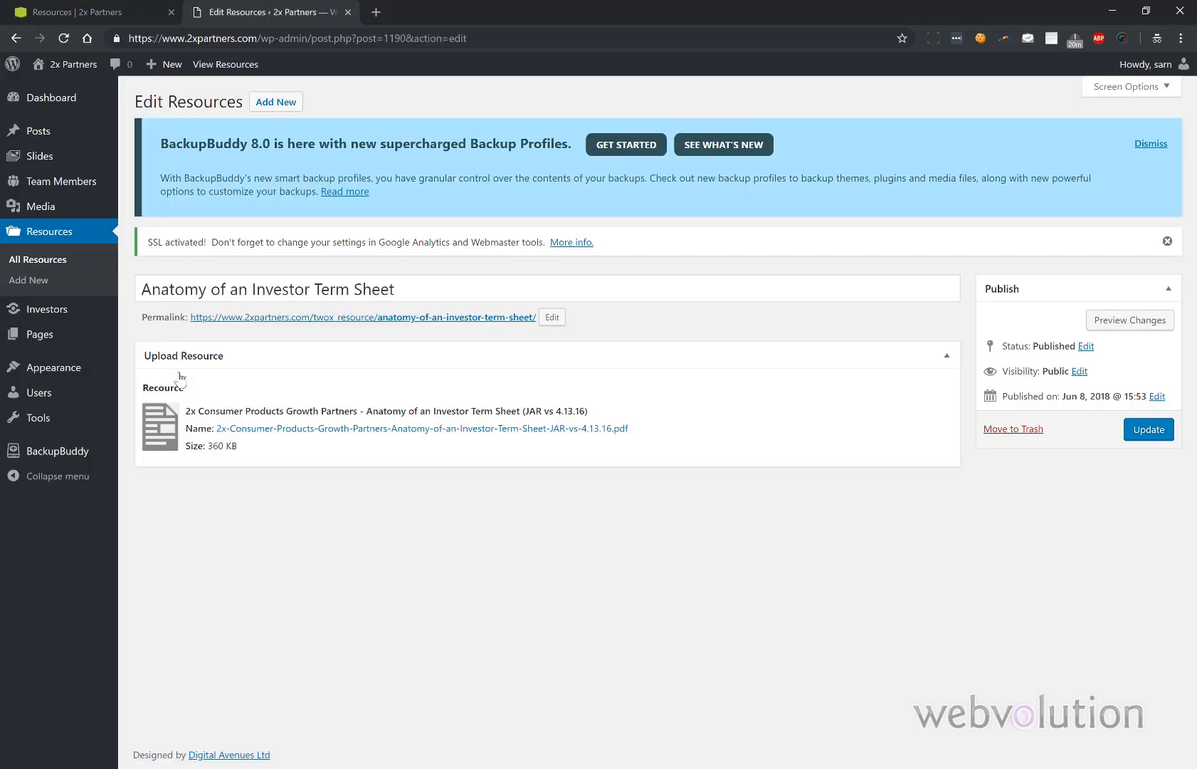
mouse_move(294, 405)
click(279, 105)
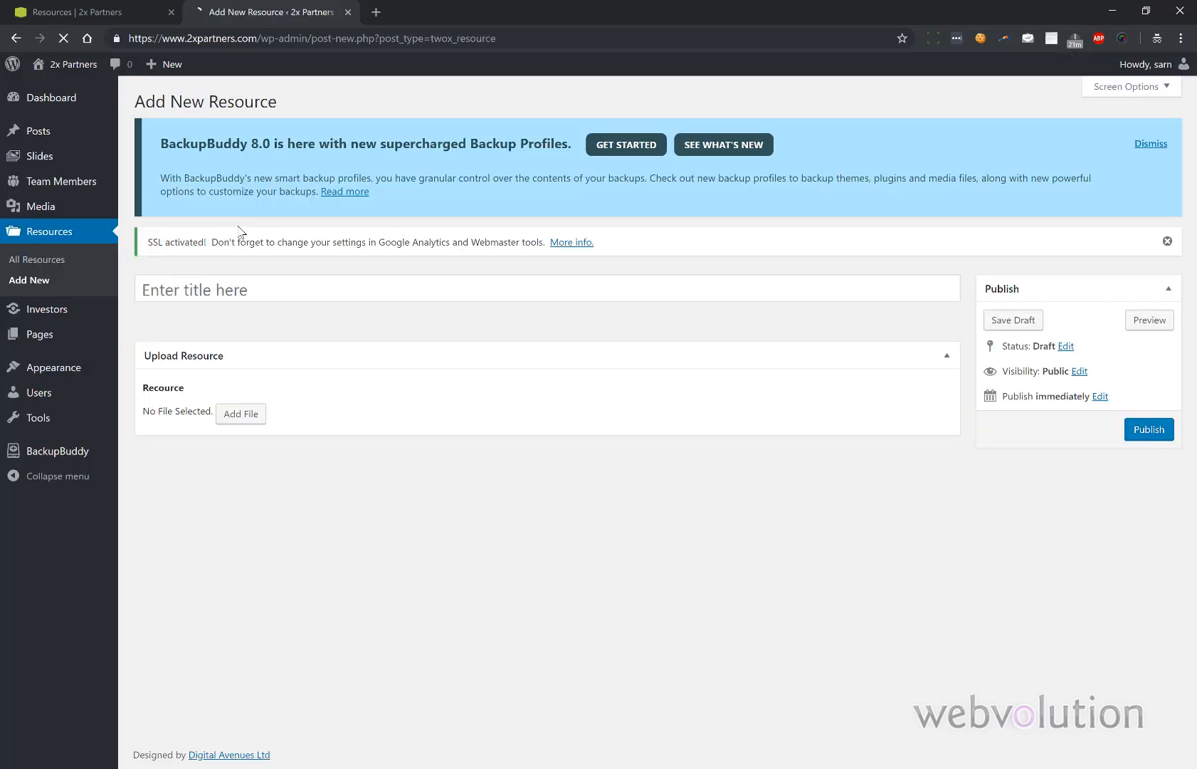
- Title the new resource 'Test'
click(211, 283)
text(T)
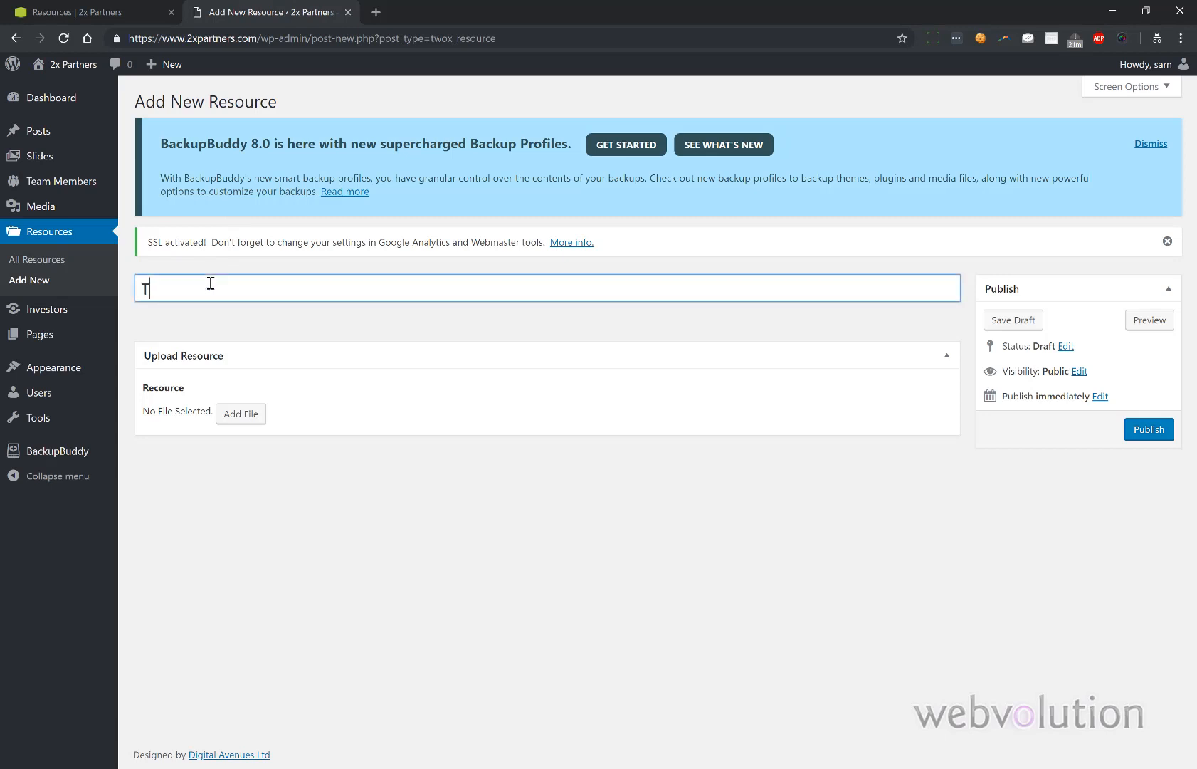
text(est)
click(239, 412)
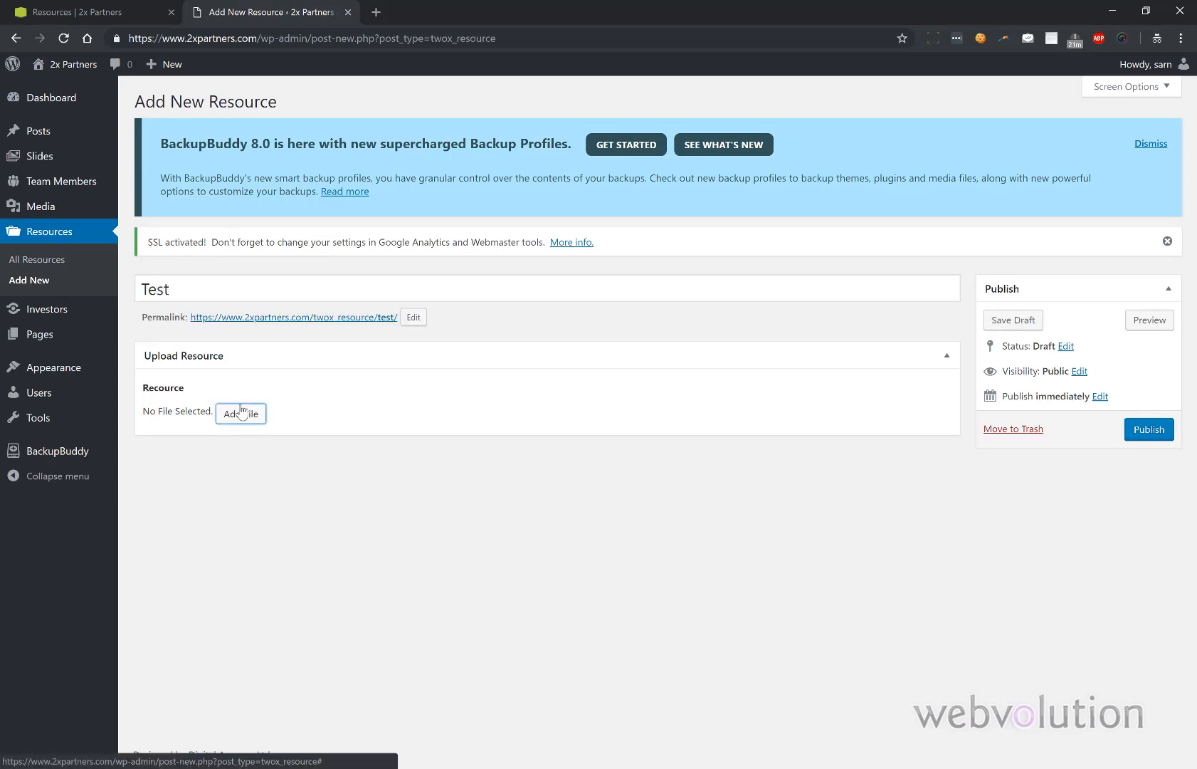
- Attach 2x_Partners_Overview.pdf from the Media Library and publish the Test resource
click(245, 415)
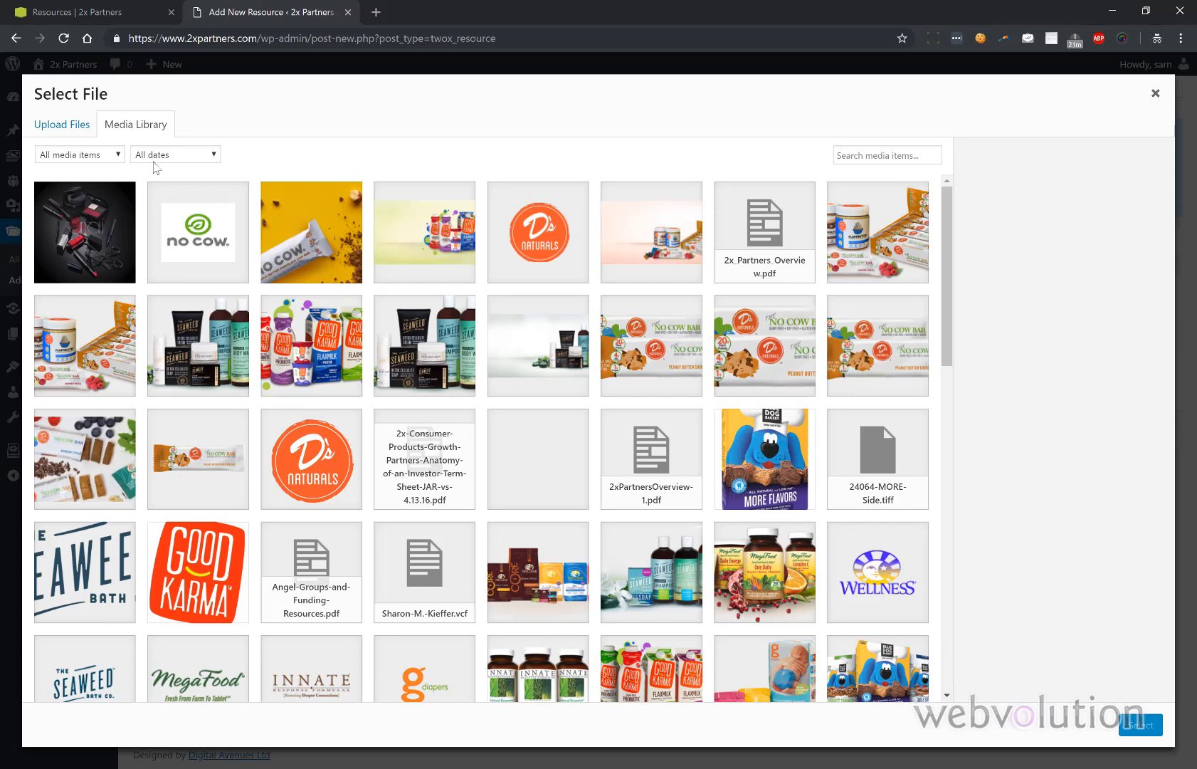
click(74, 123)
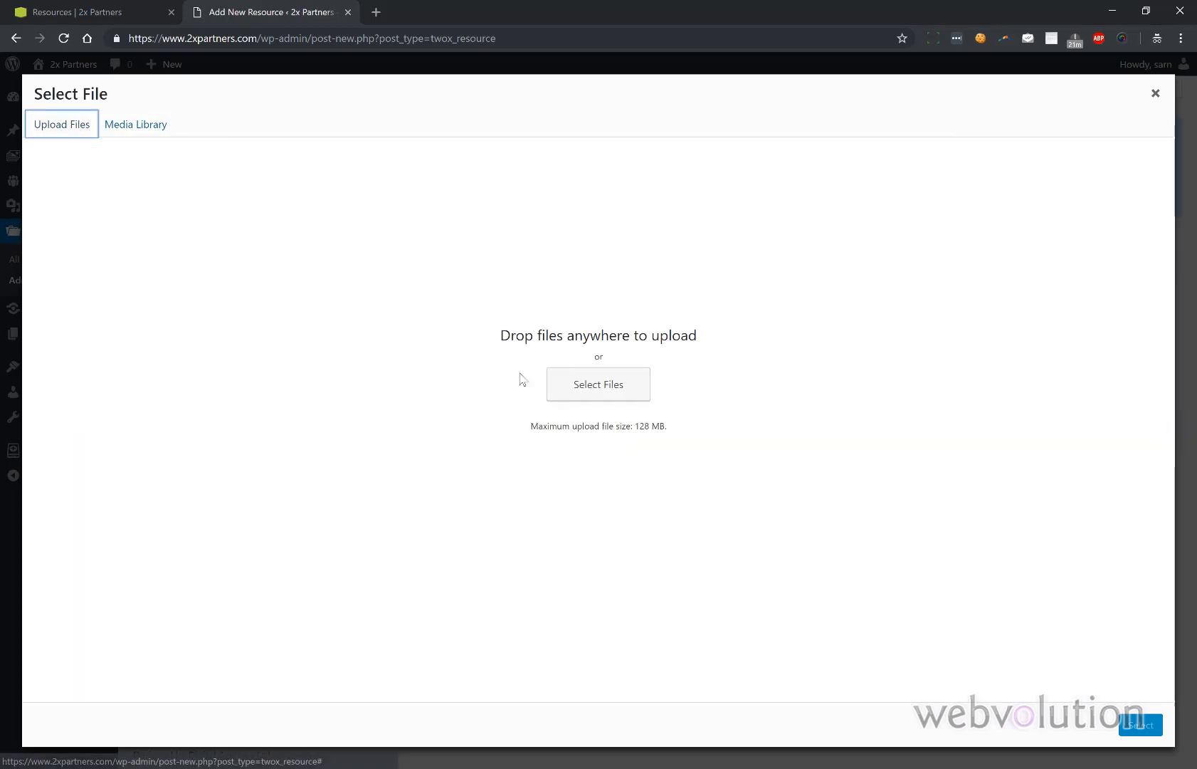
click(575, 385)
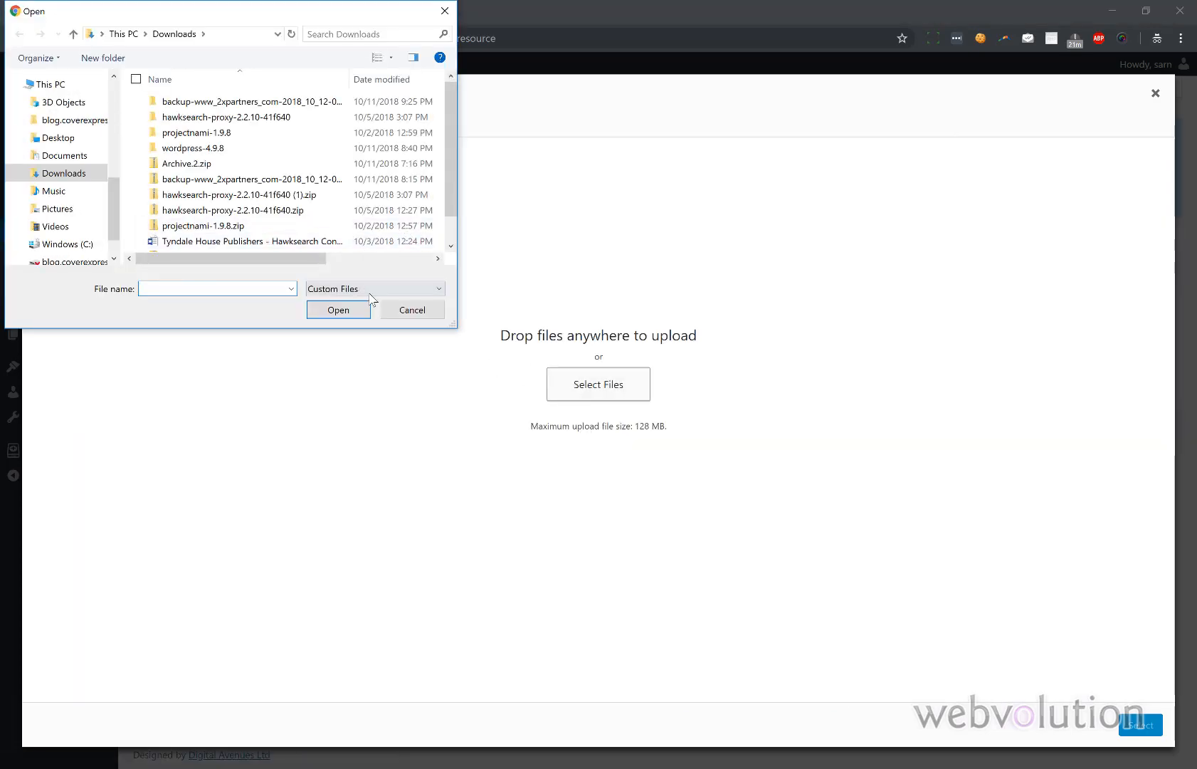
click(402, 314)
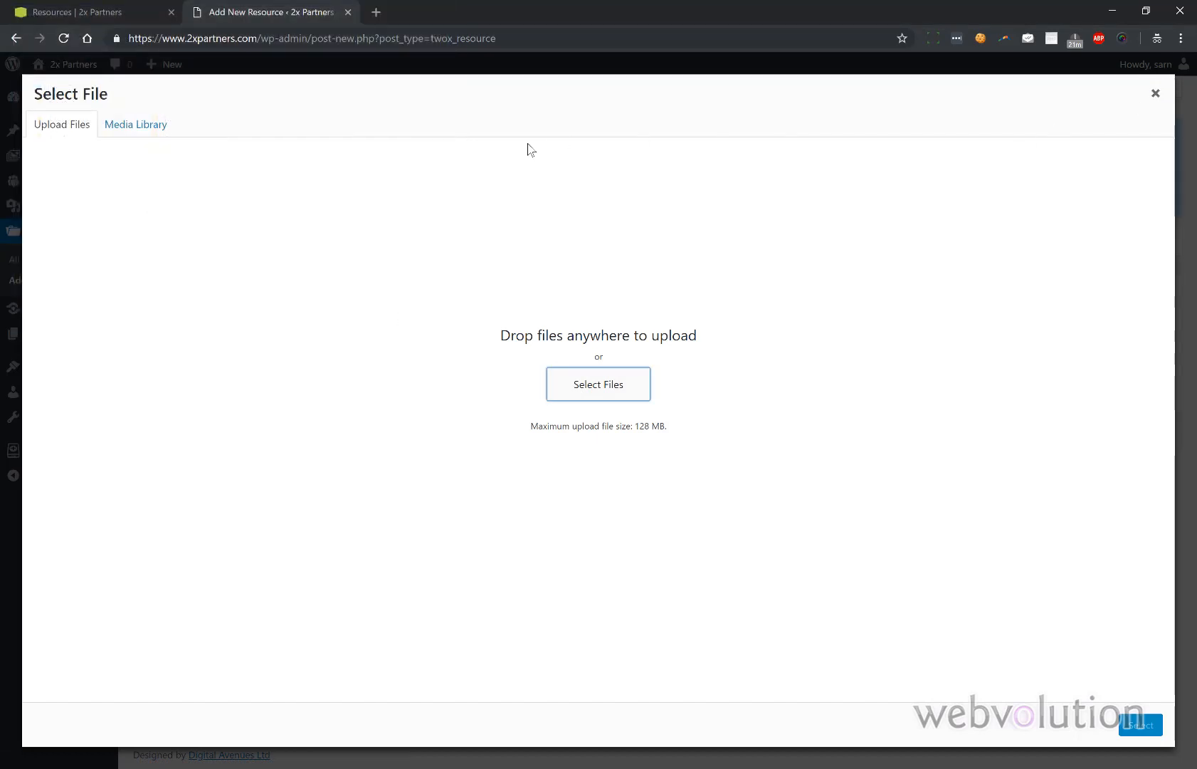
click(151, 132)
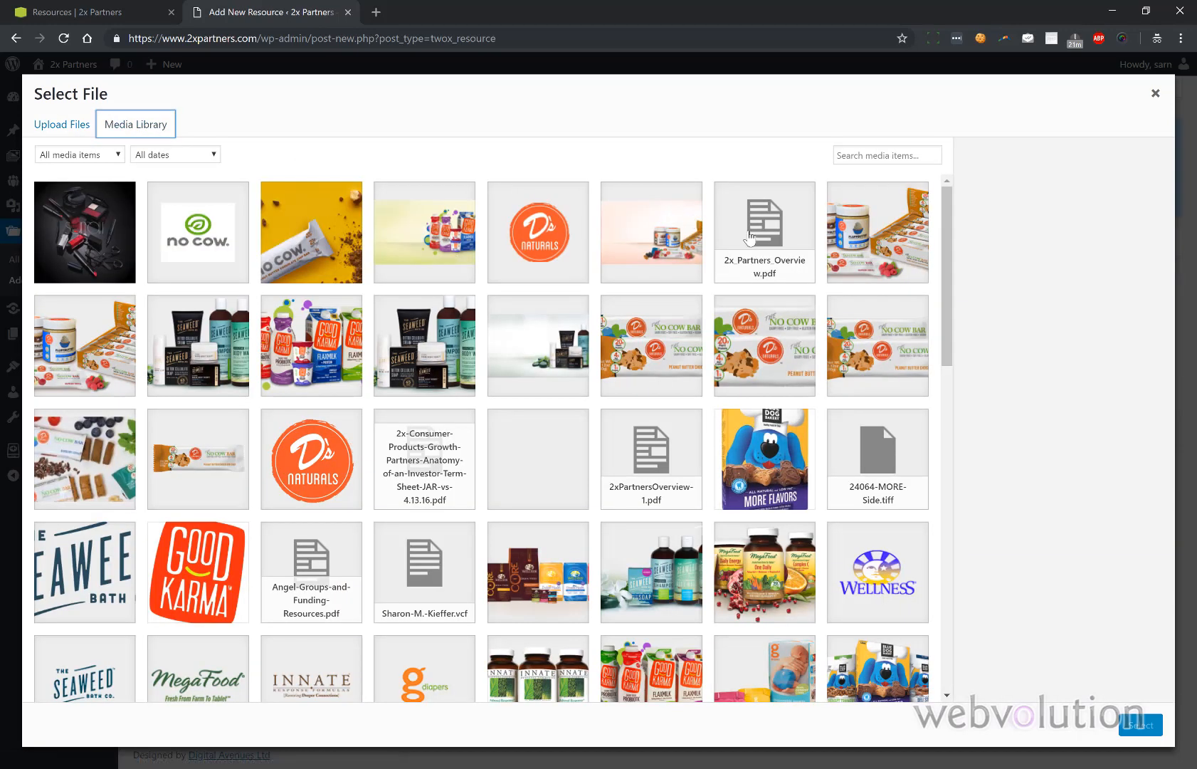
click(750, 237)
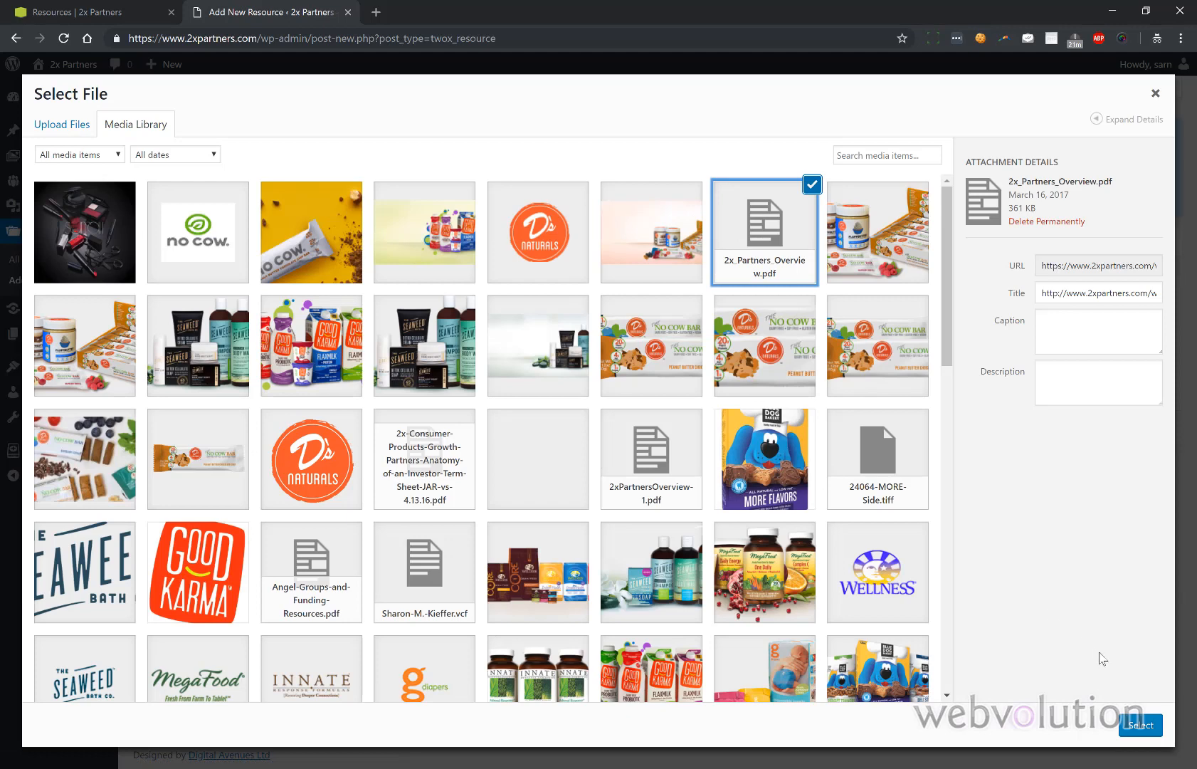
click(1126, 730)
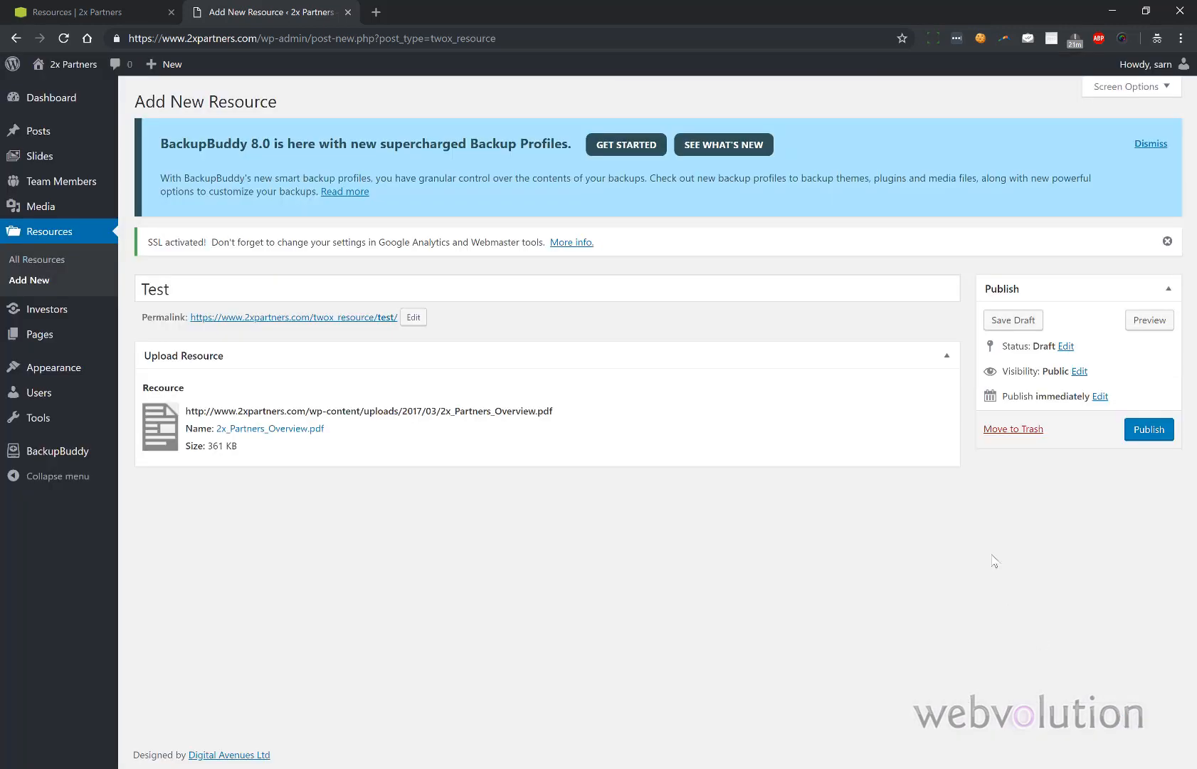
click(1146, 429)
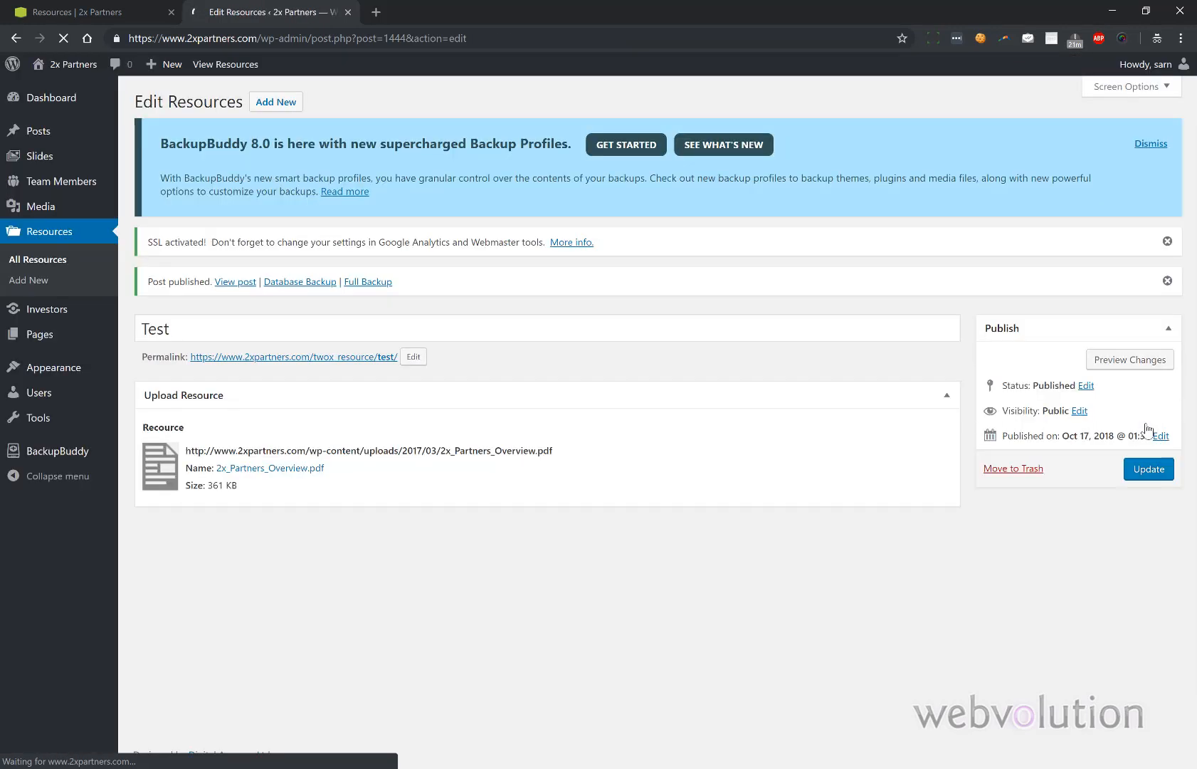
click(131, 14)
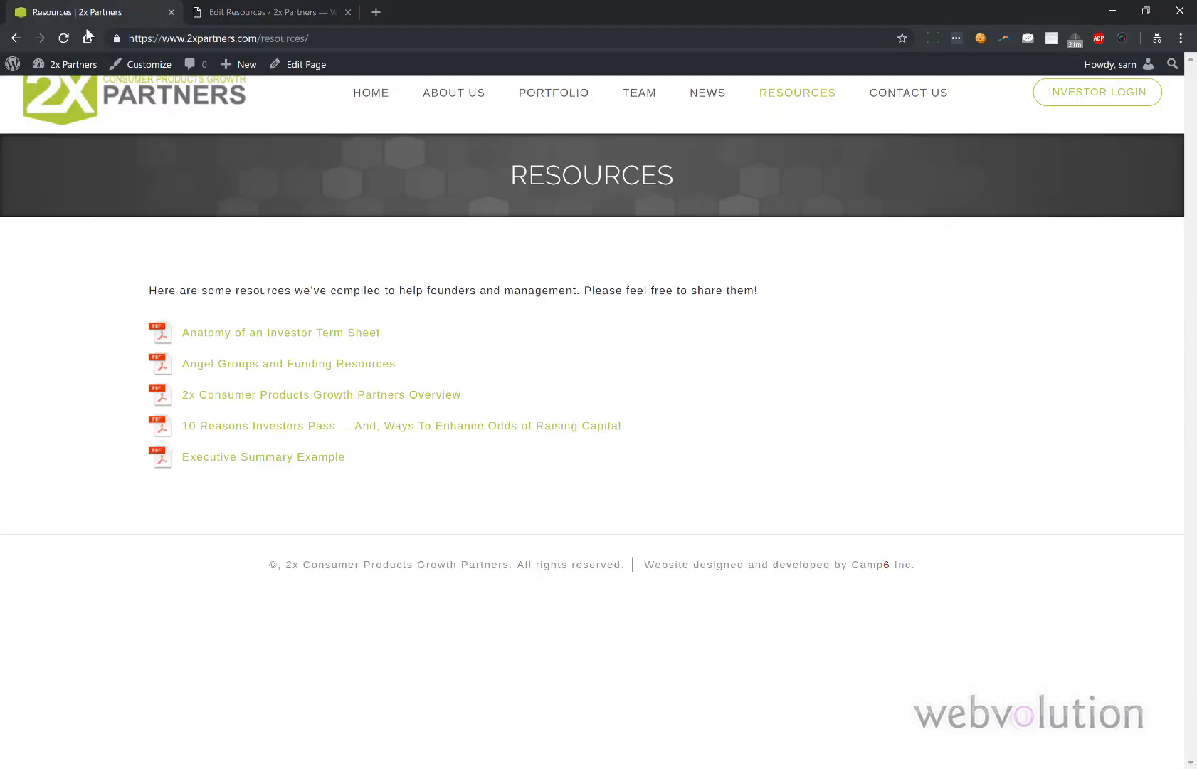
- Reload the public Resources page to confirm Test is listed first, then open All Resources
click(64, 34)
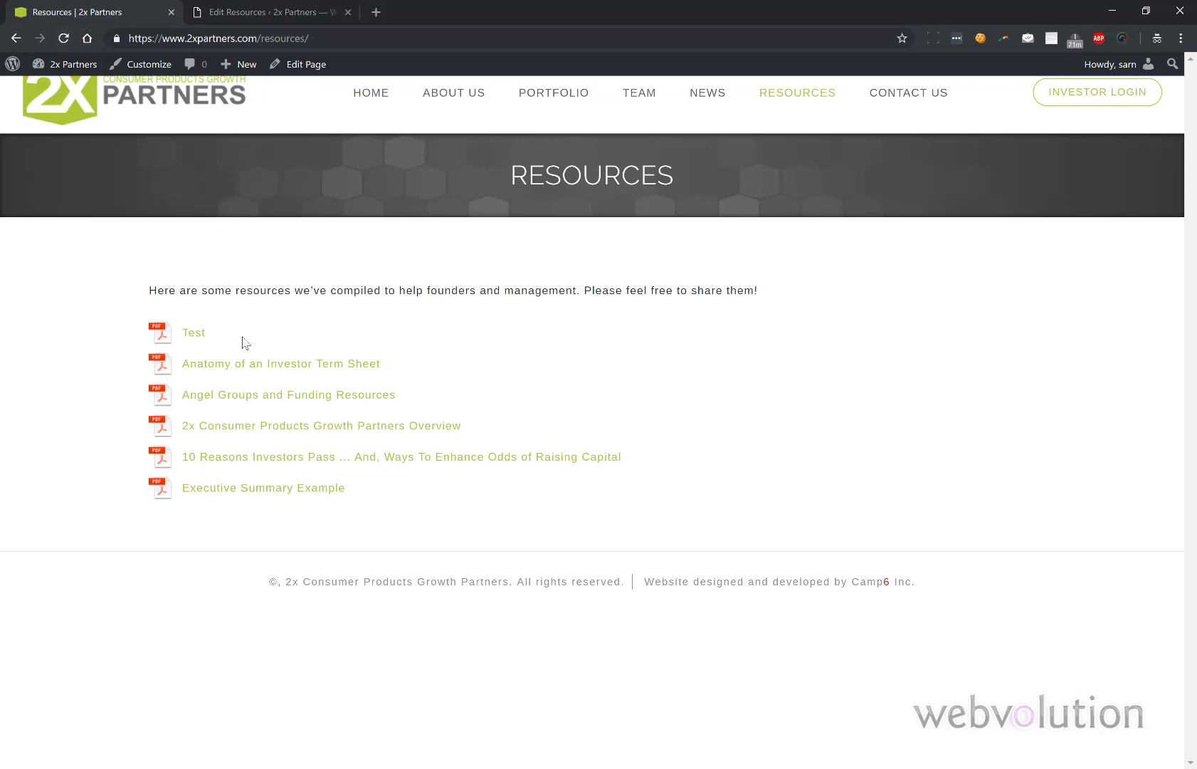
click(253, 13)
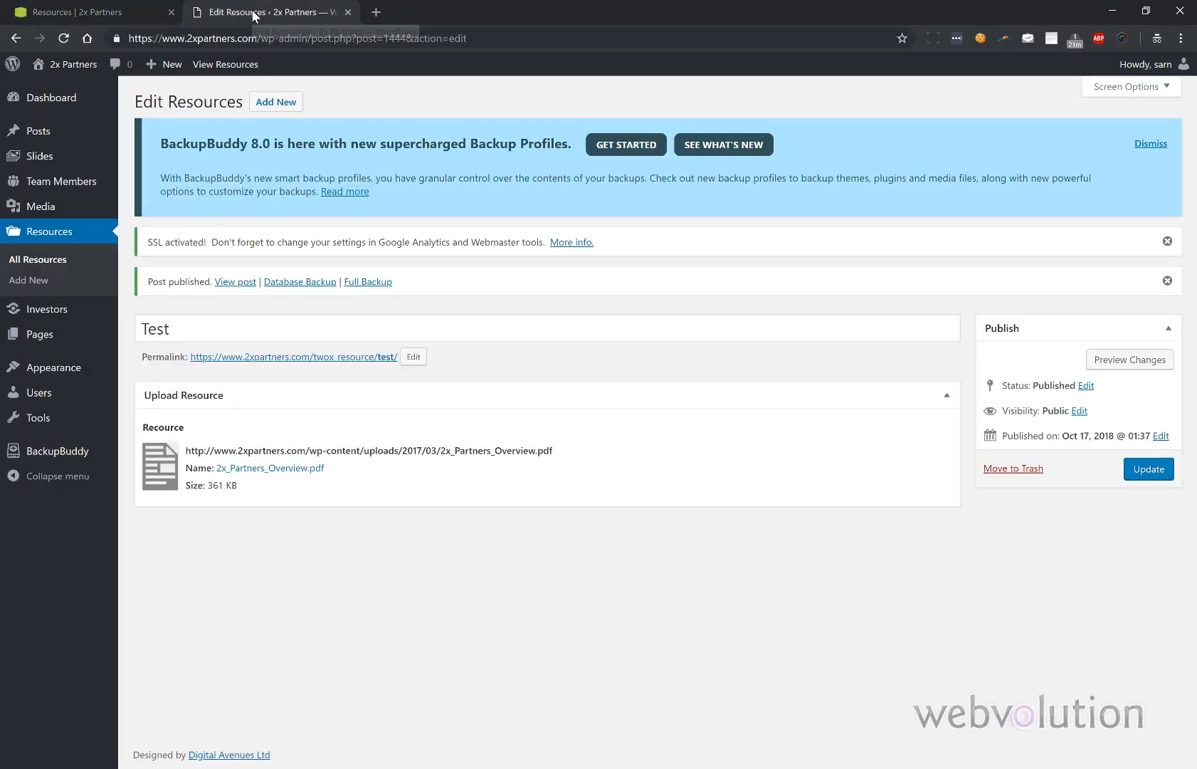
click(50, 260)
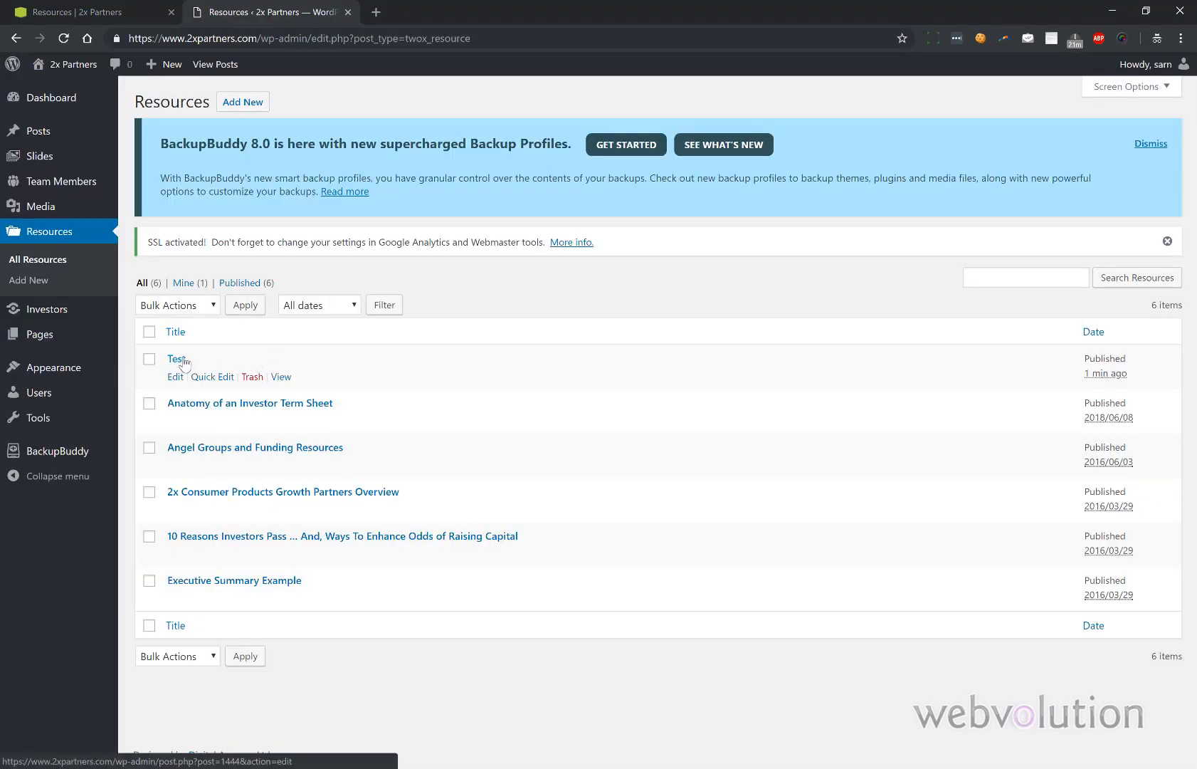
- Try dragging the Test resource down the list, then open it for editing
drag(192, 361, 204, 404)
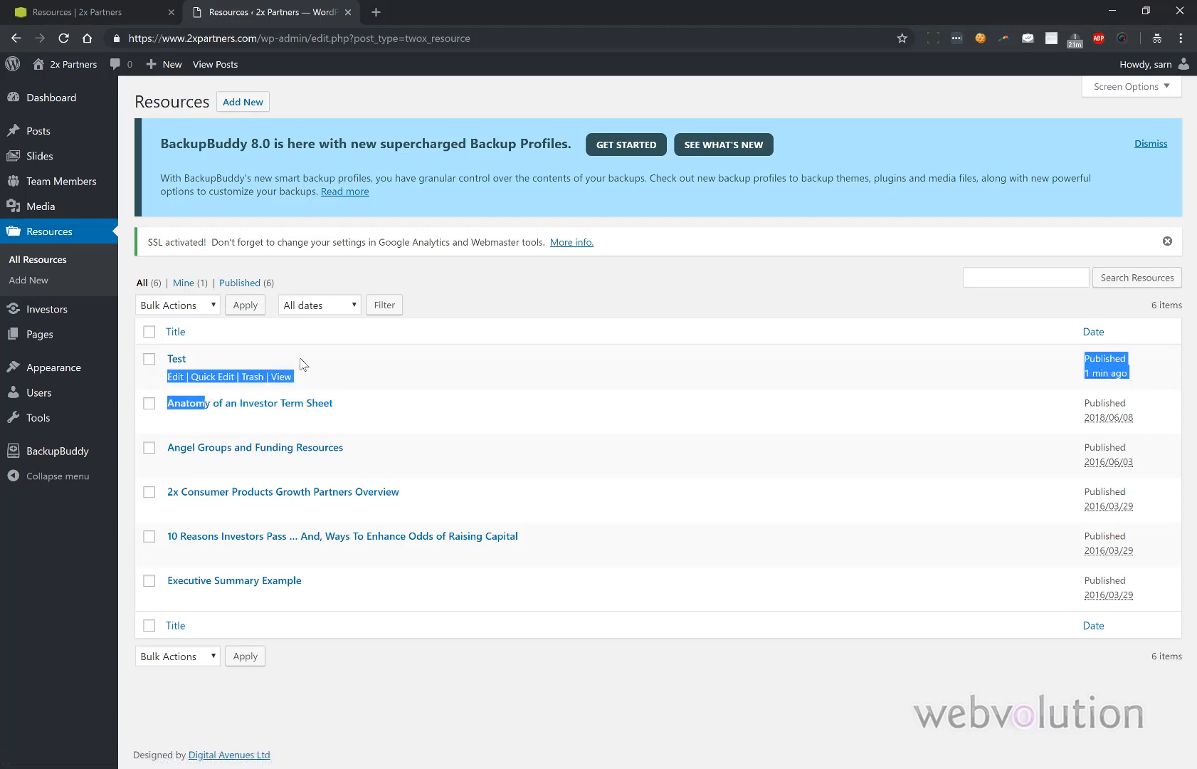
drag(317, 375, 316, 460)
click(176, 377)
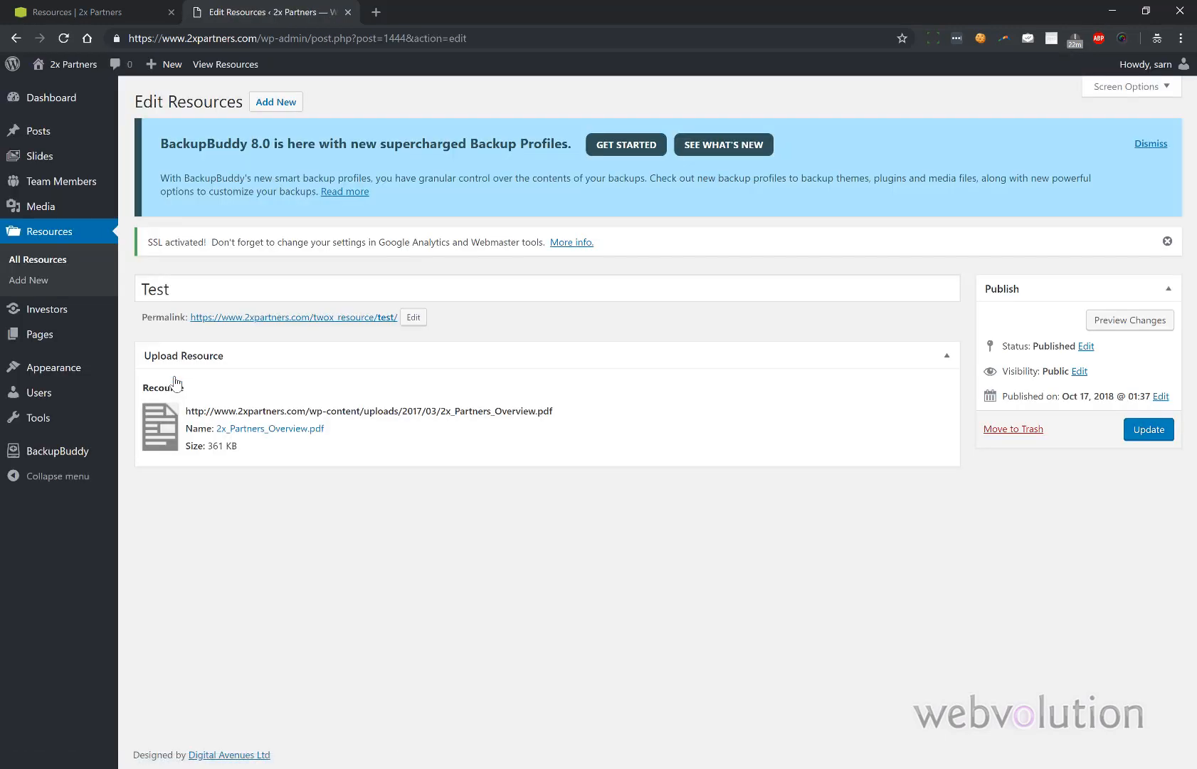
- Backdate the Test resource's publish date to 2010 and update it
click(1161, 396)
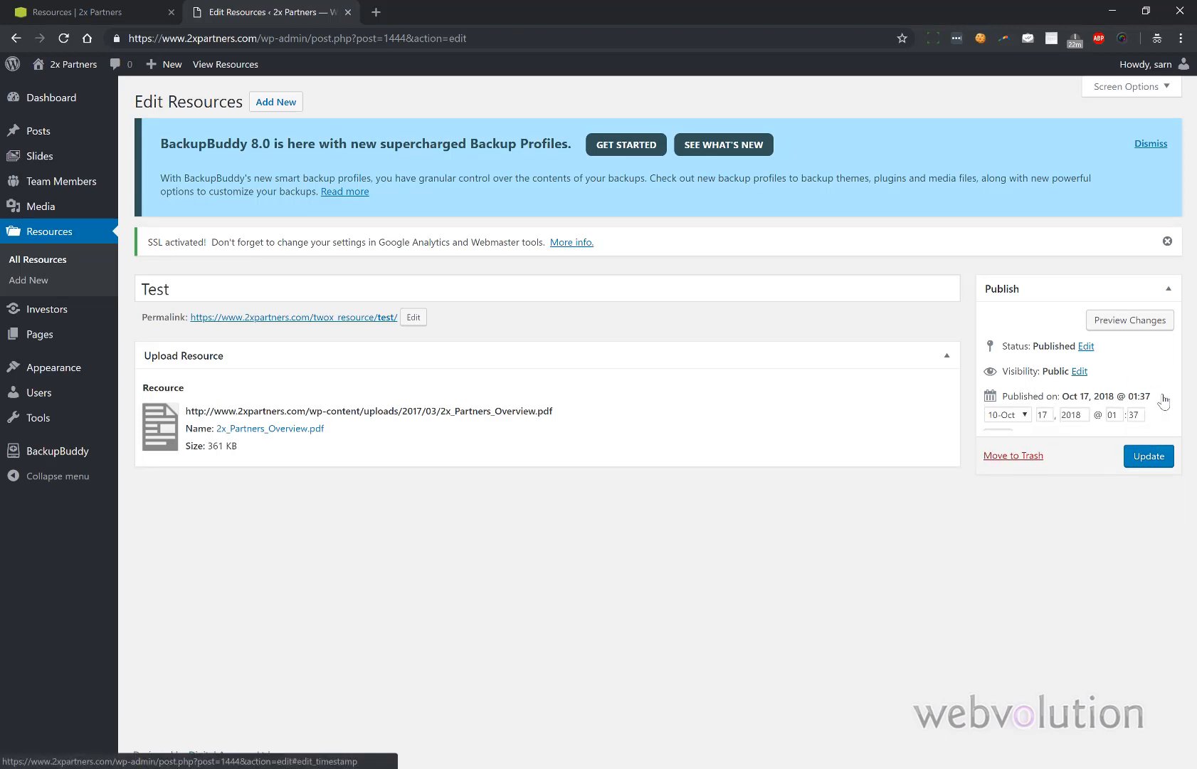
click(1076, 417)
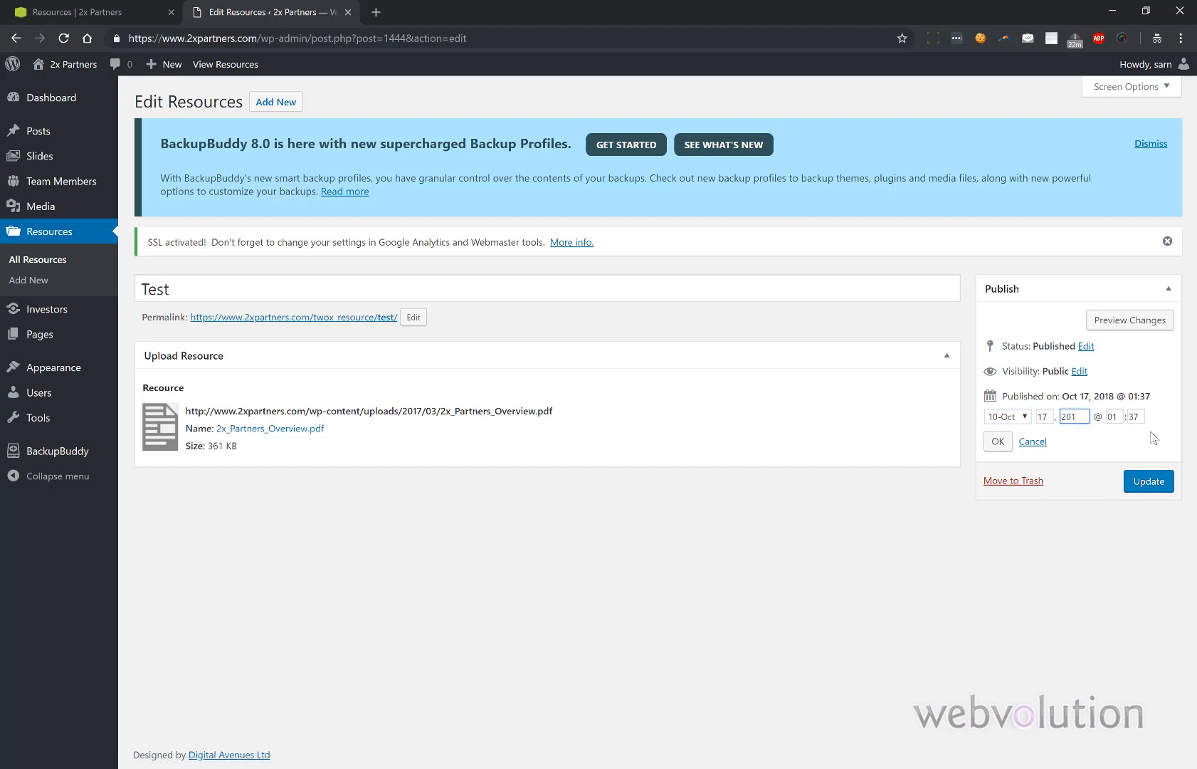
click(1148, 480)
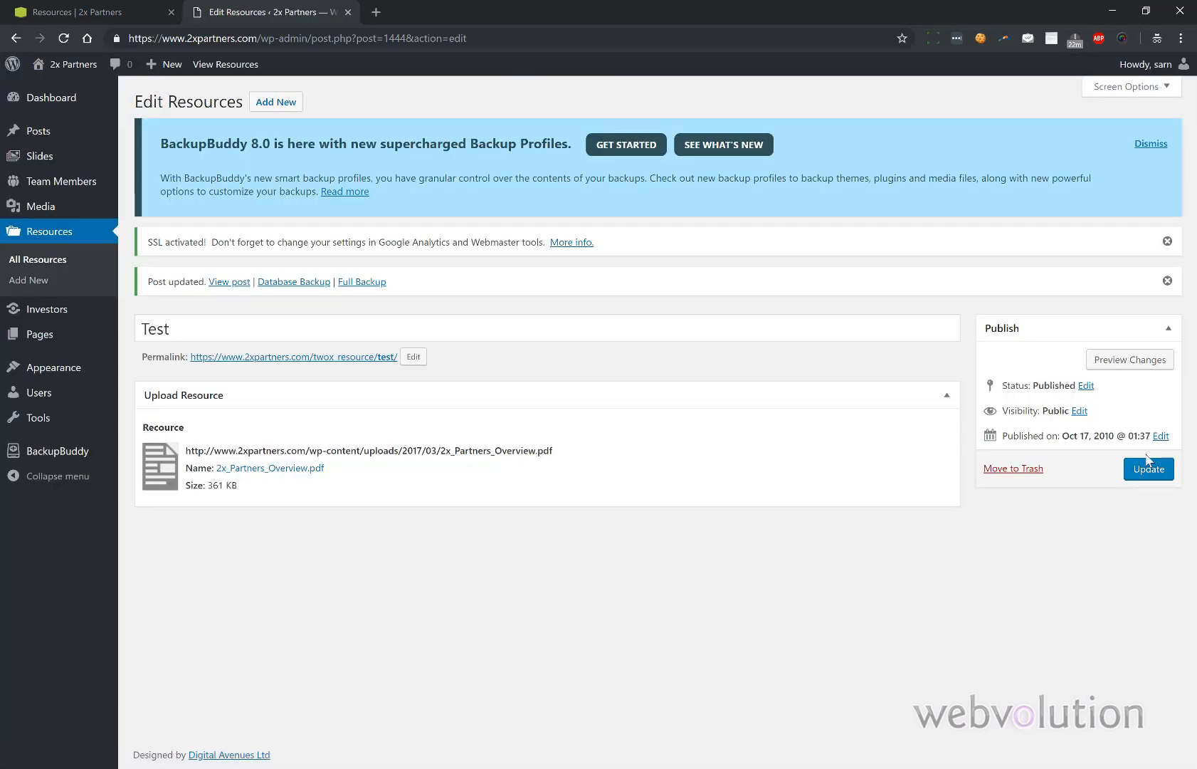
click(1153, 469)
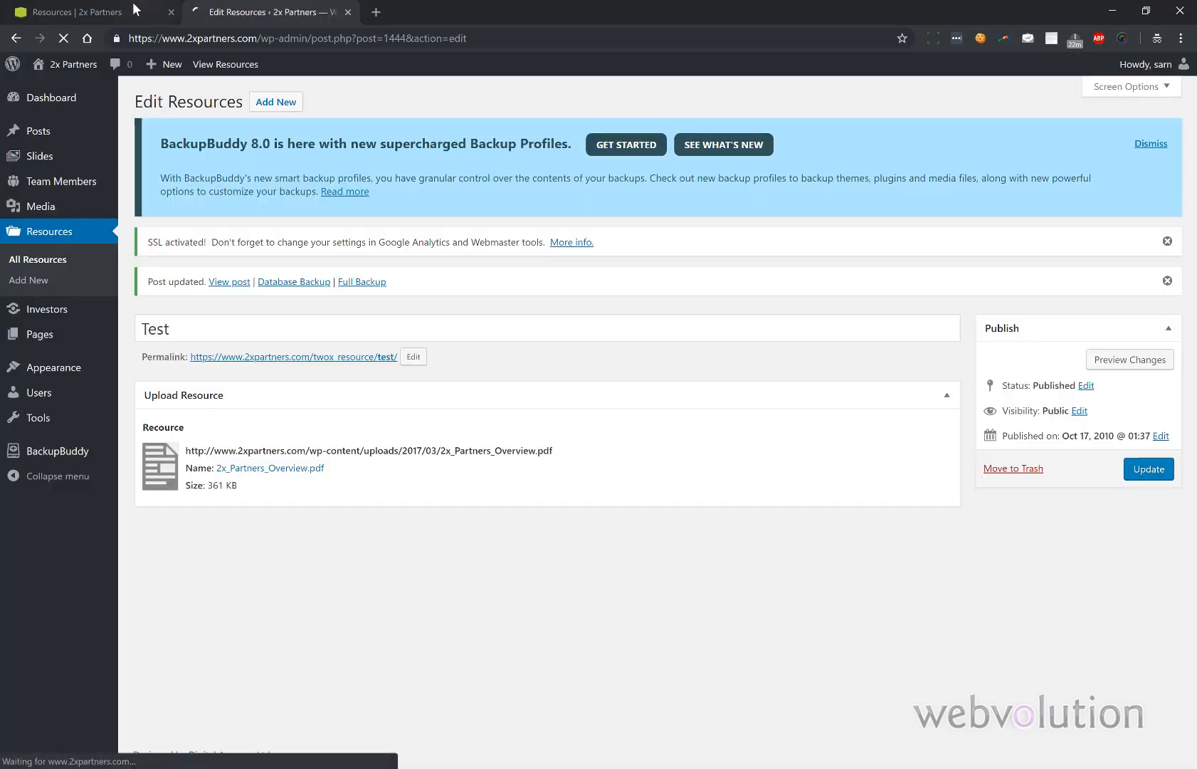
- Confirm Test now shows last on the public Resources page, then trash it
click(127, 10)
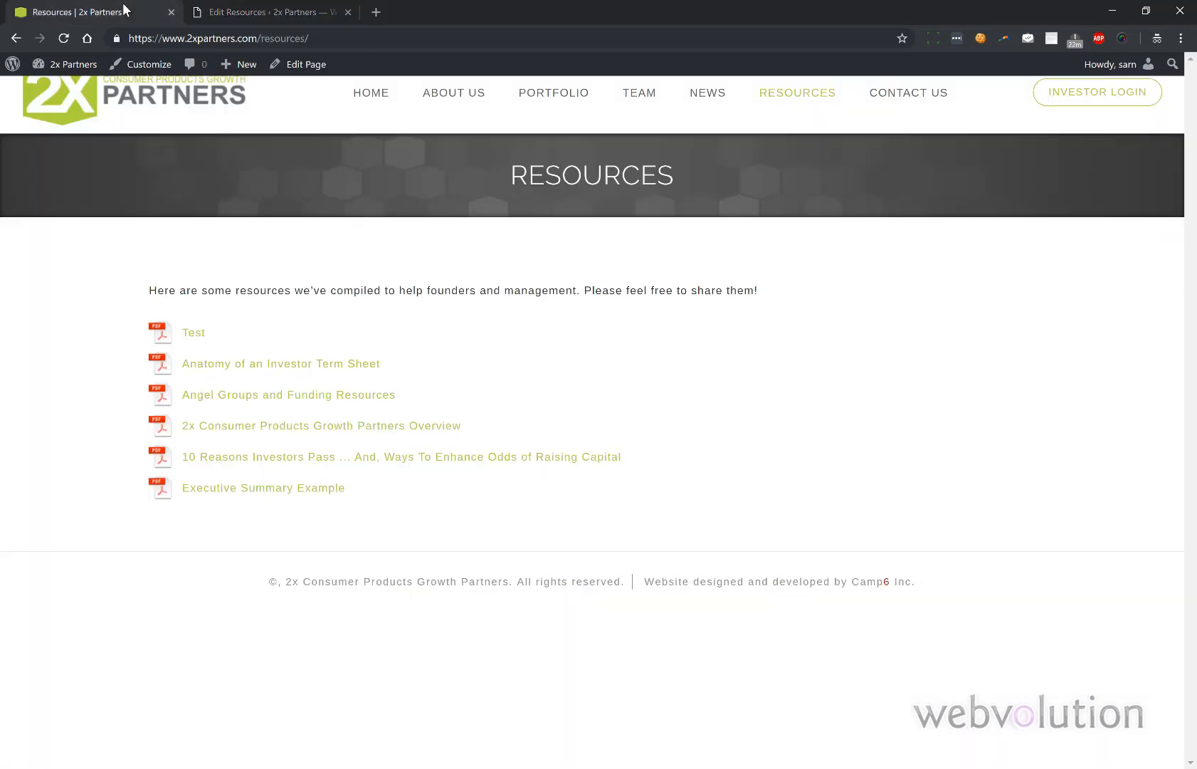
click(70, 37)
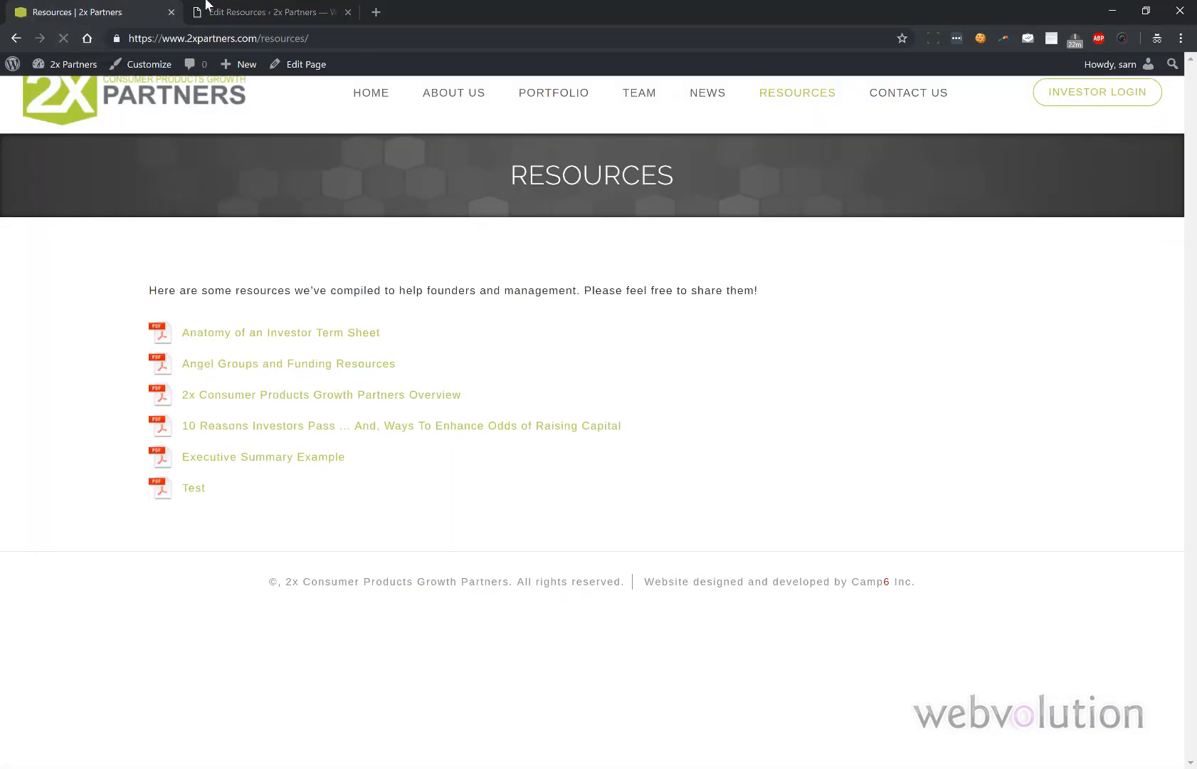
click(240, 8)
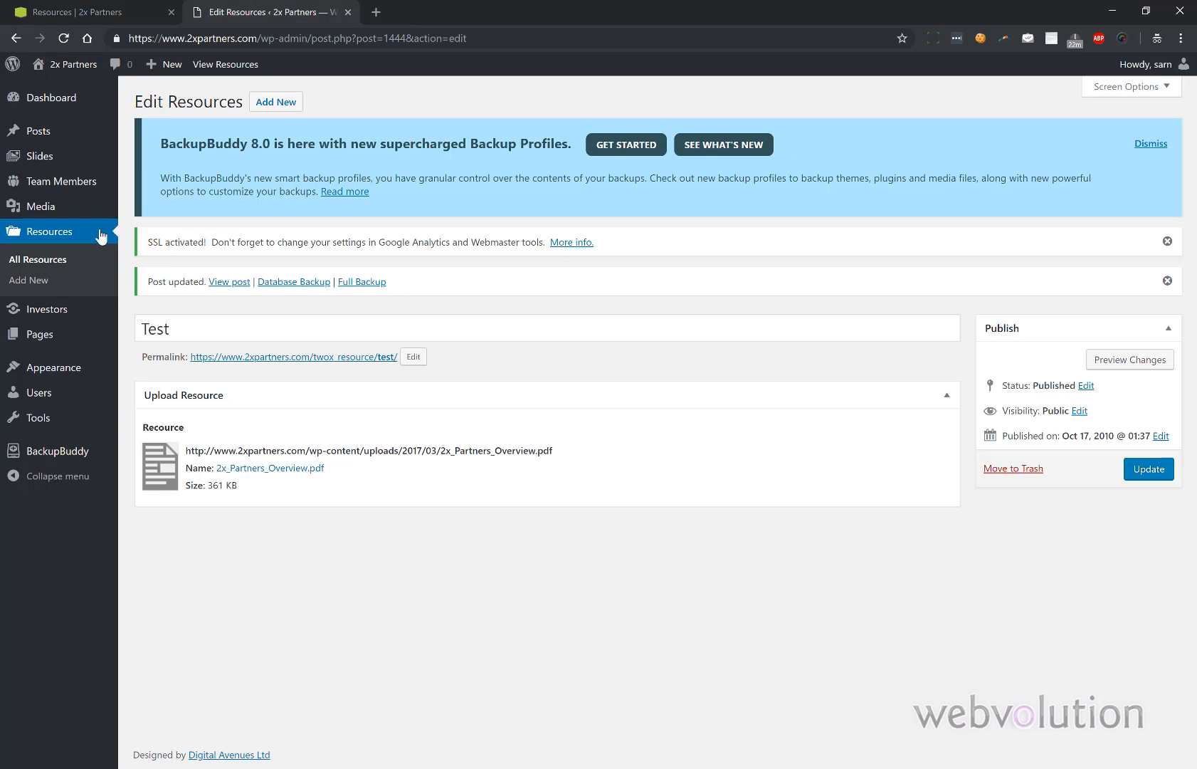
click(65, 259)
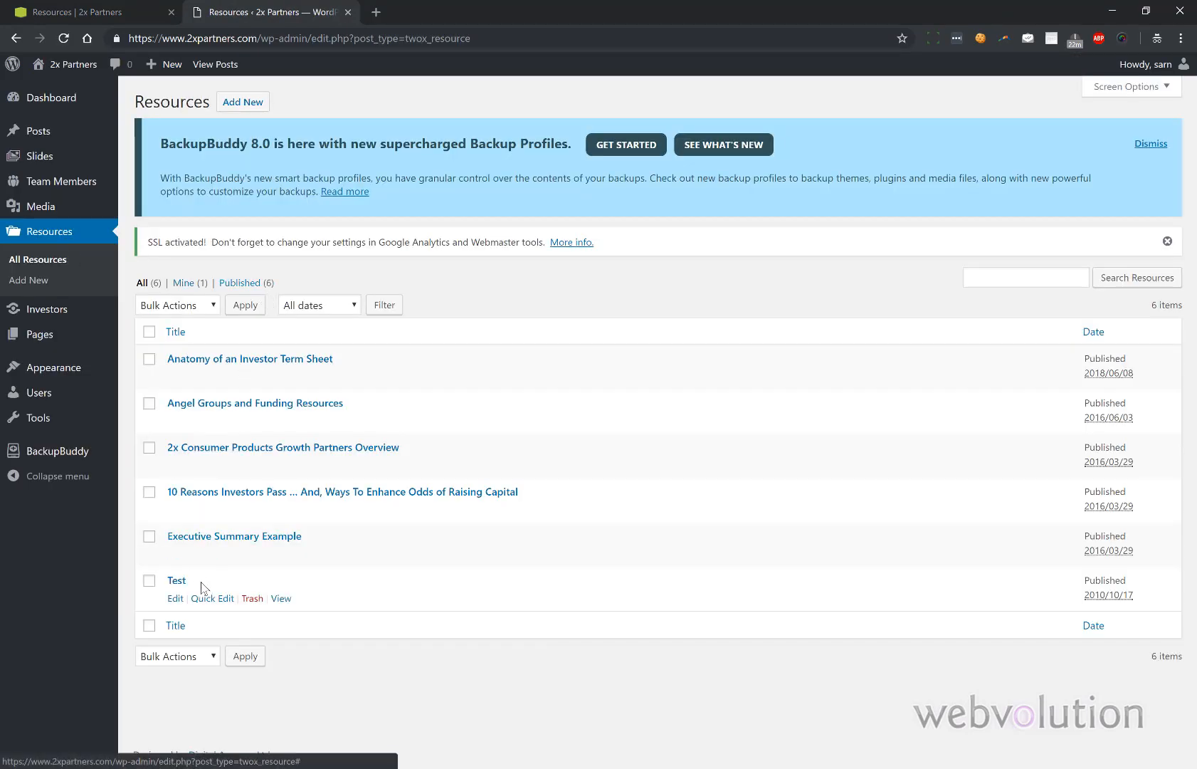
click(245, 602)
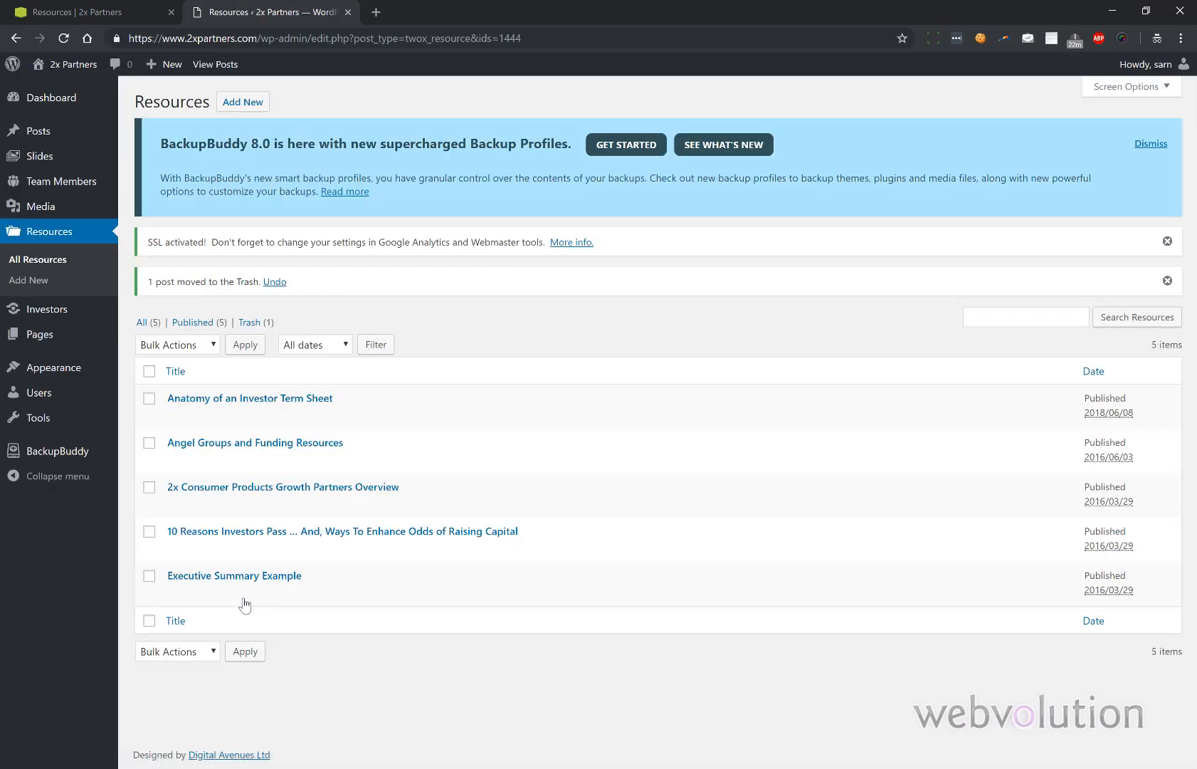
- Open the Investors list, then browse the site's Investment Profile and Portfolio pages
mouse_move(73, 326)
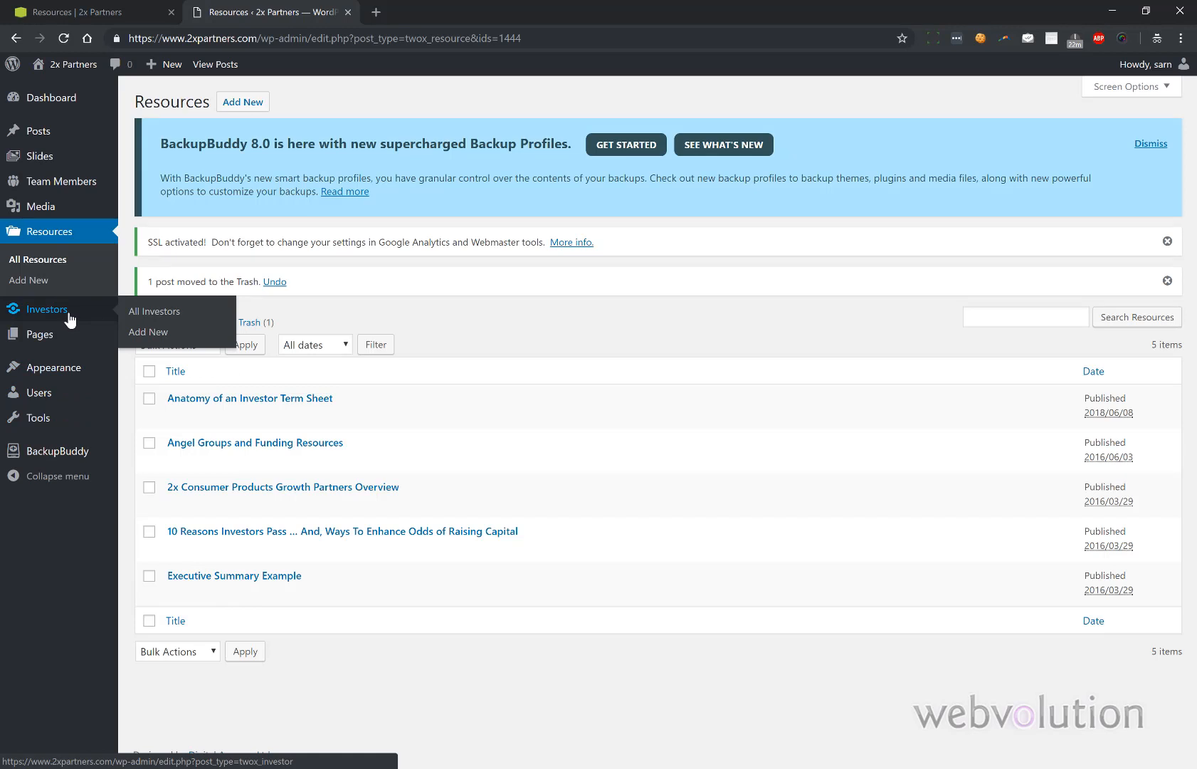
click(70, 318)
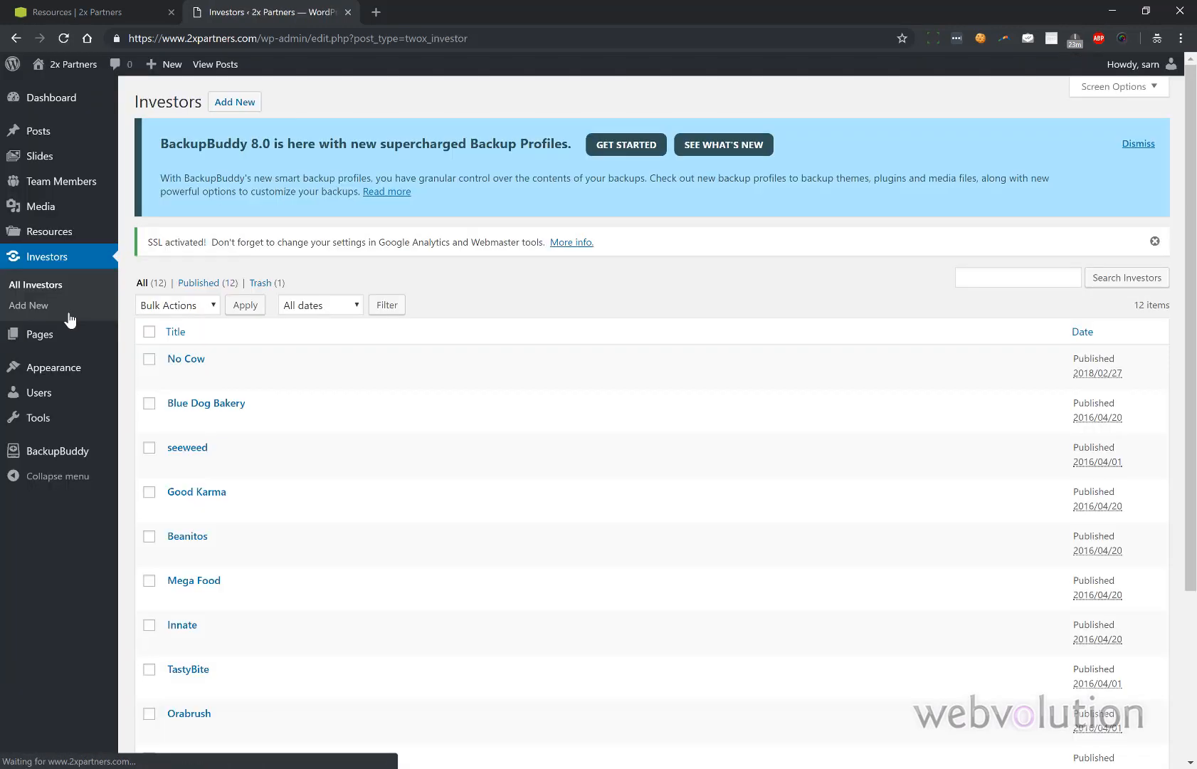
click(133, 10)
mouse_move(453, 101)
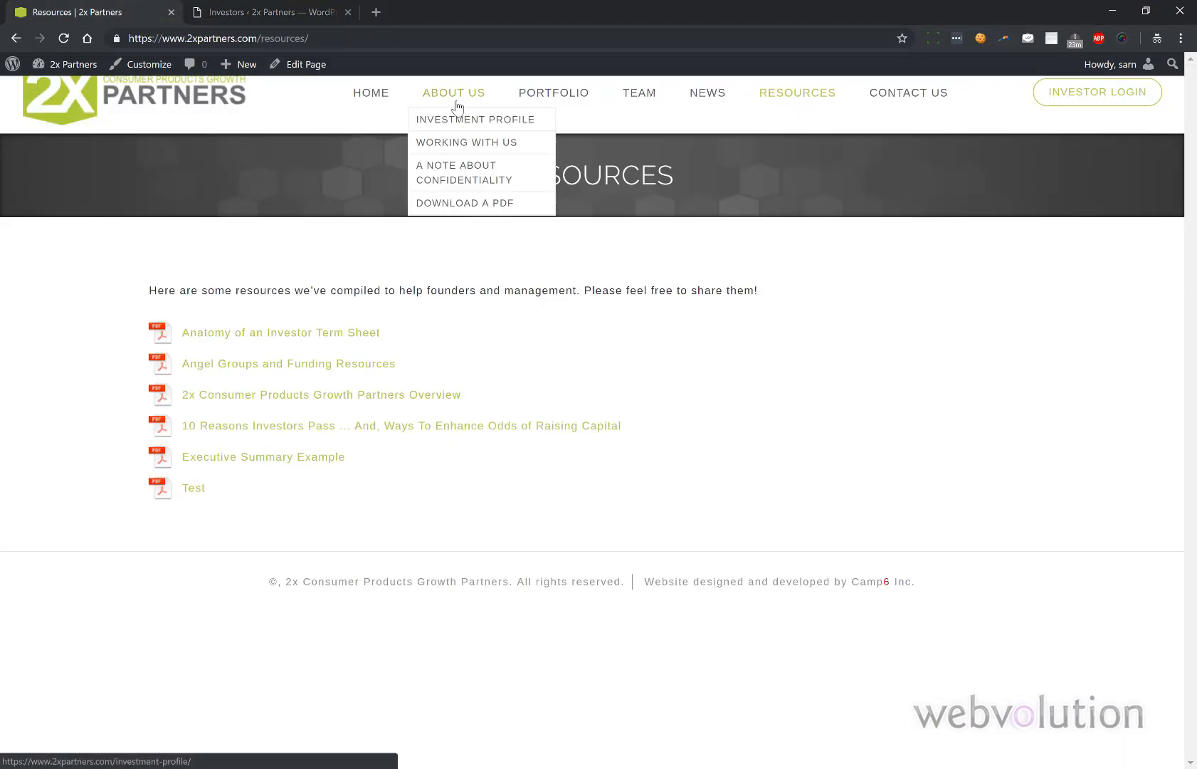
click(453, 101)
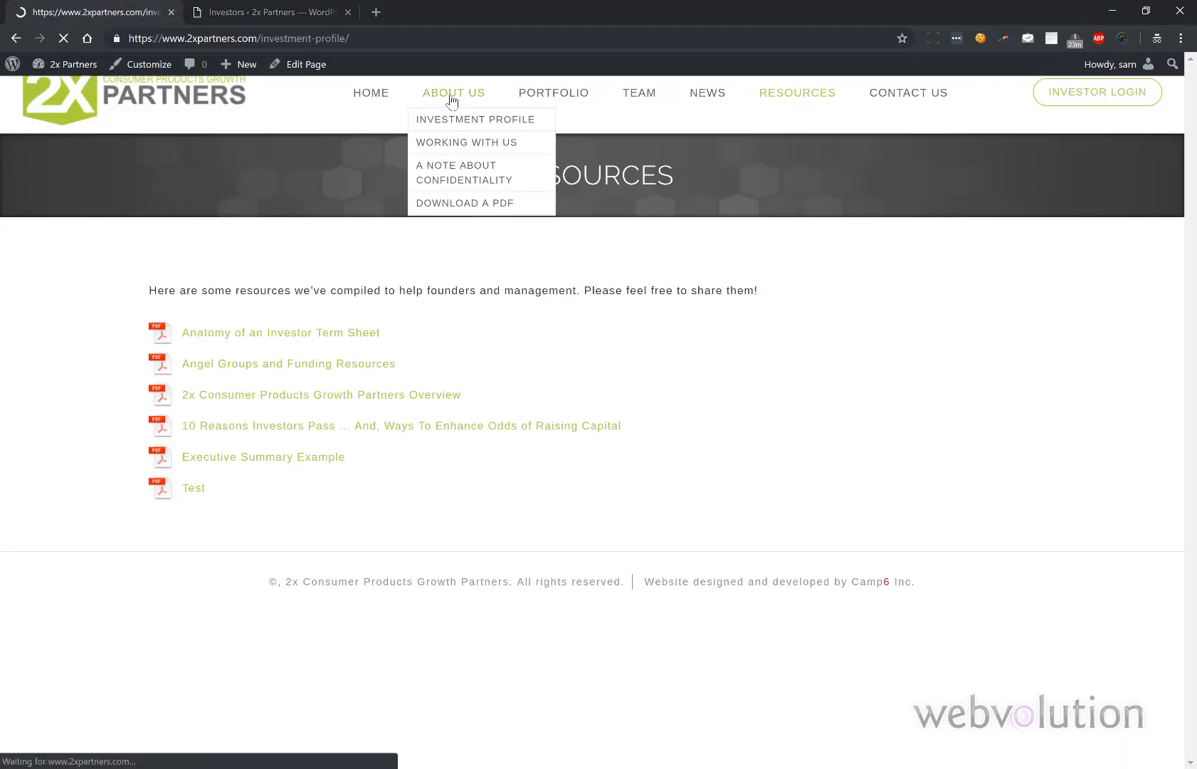
scroll(442, 241, down, 3)
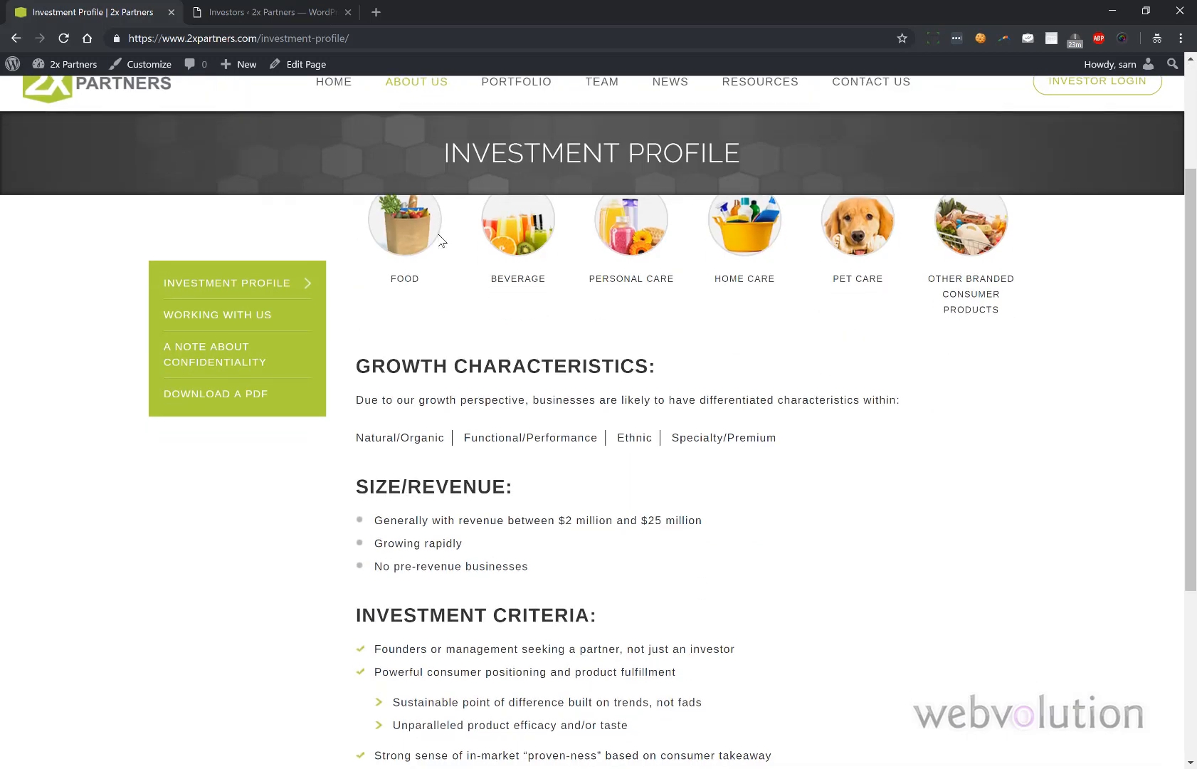
scroll(442, 241, up, 3)
mouse_move(464, 100)
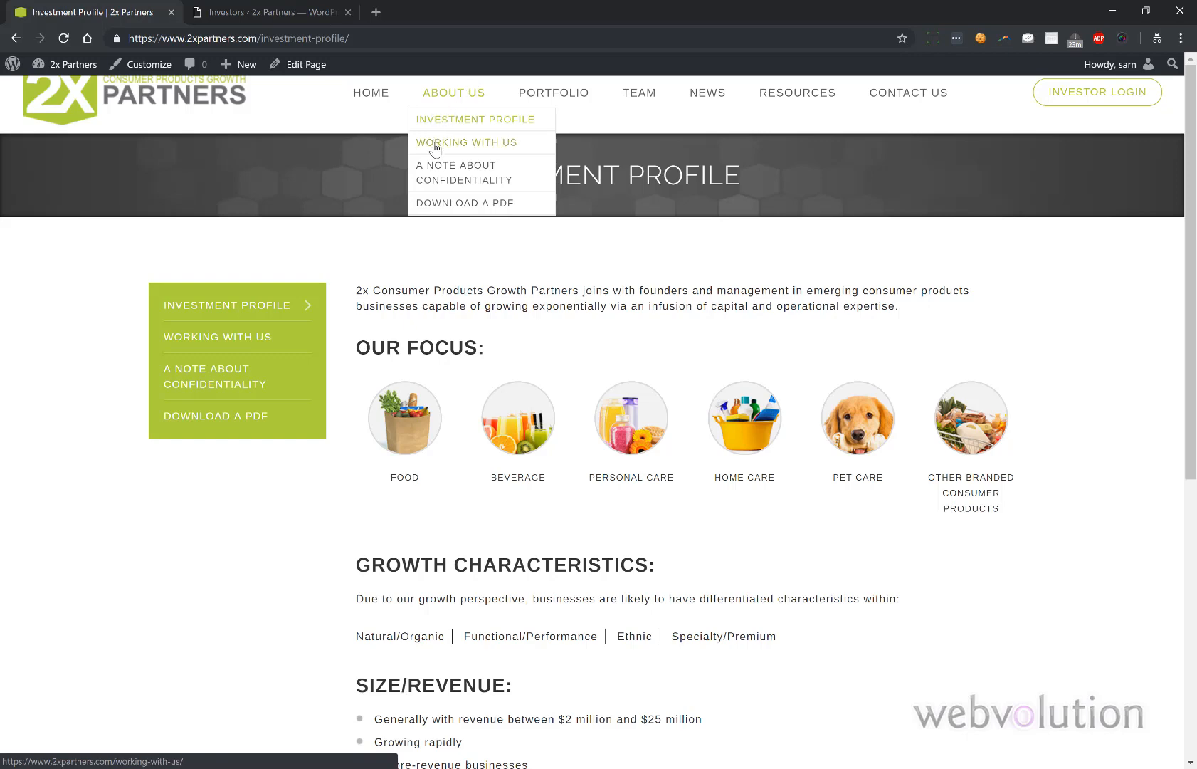
click(580, 94)
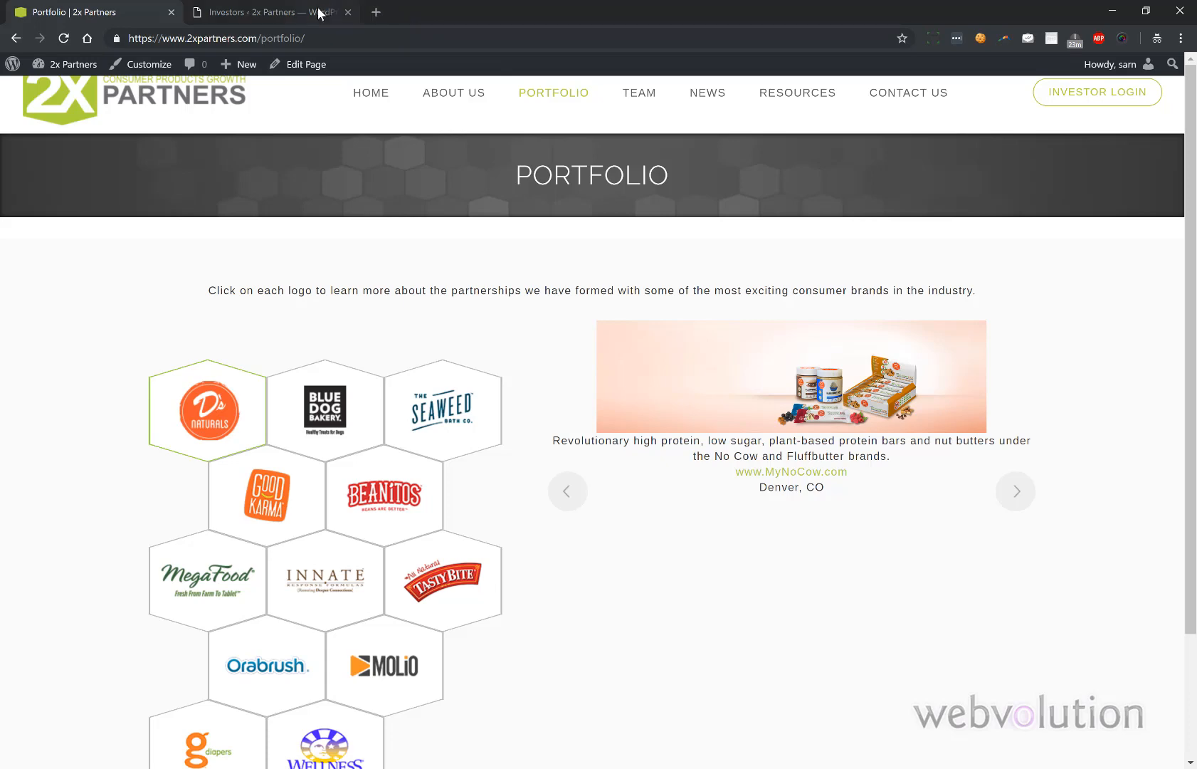
click(294, 12)
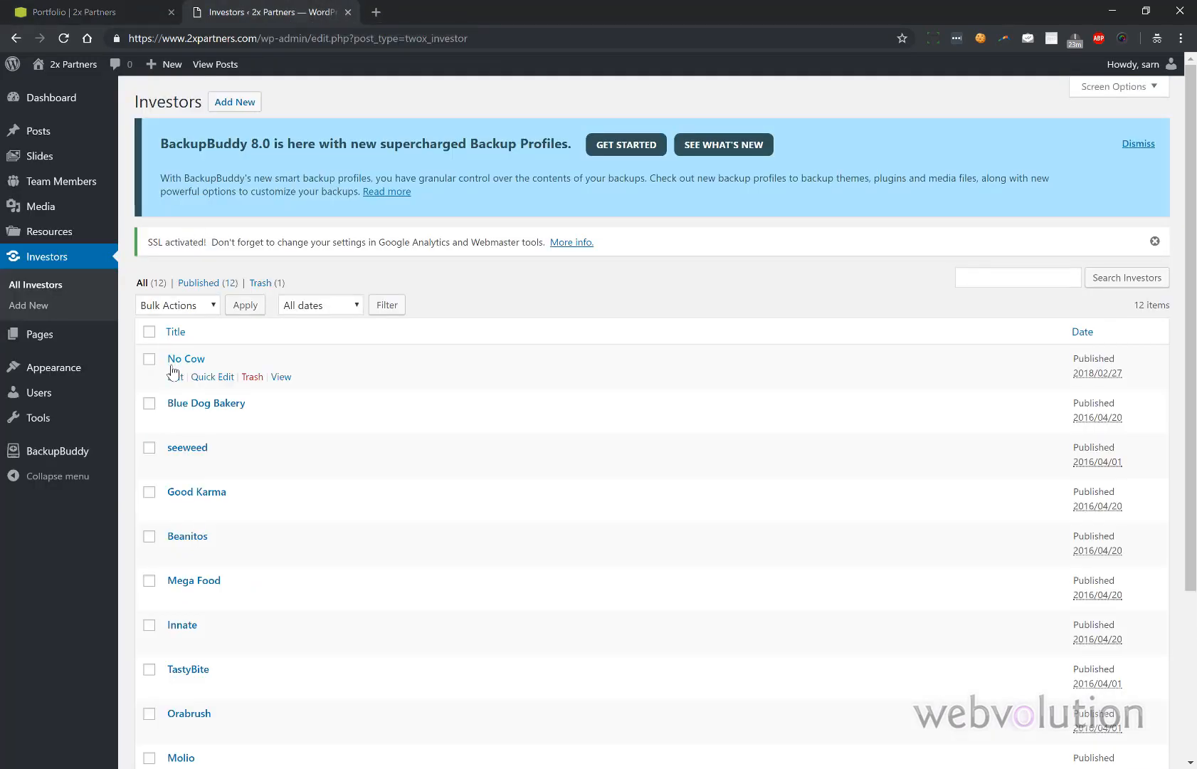
- Open the No Cow investor editor and view the first slide on the public Portfolio page
click(177, 378)
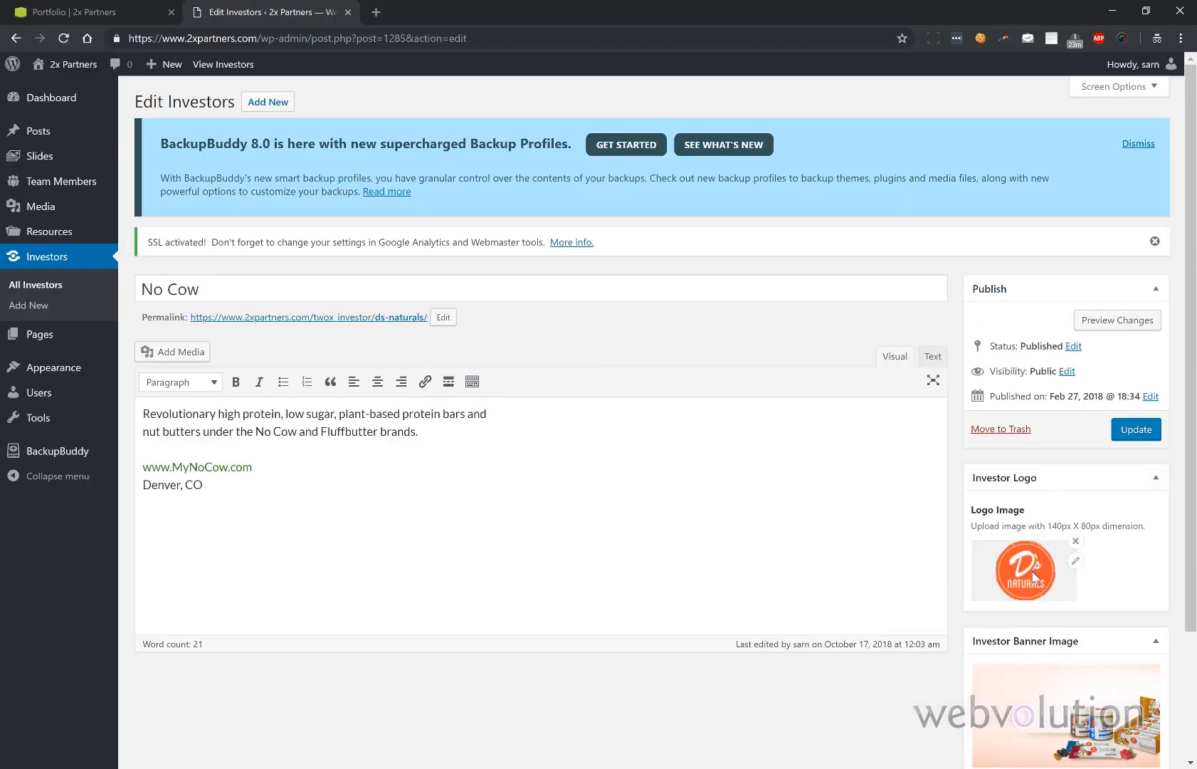
scroll(1033, 576, down, 2)
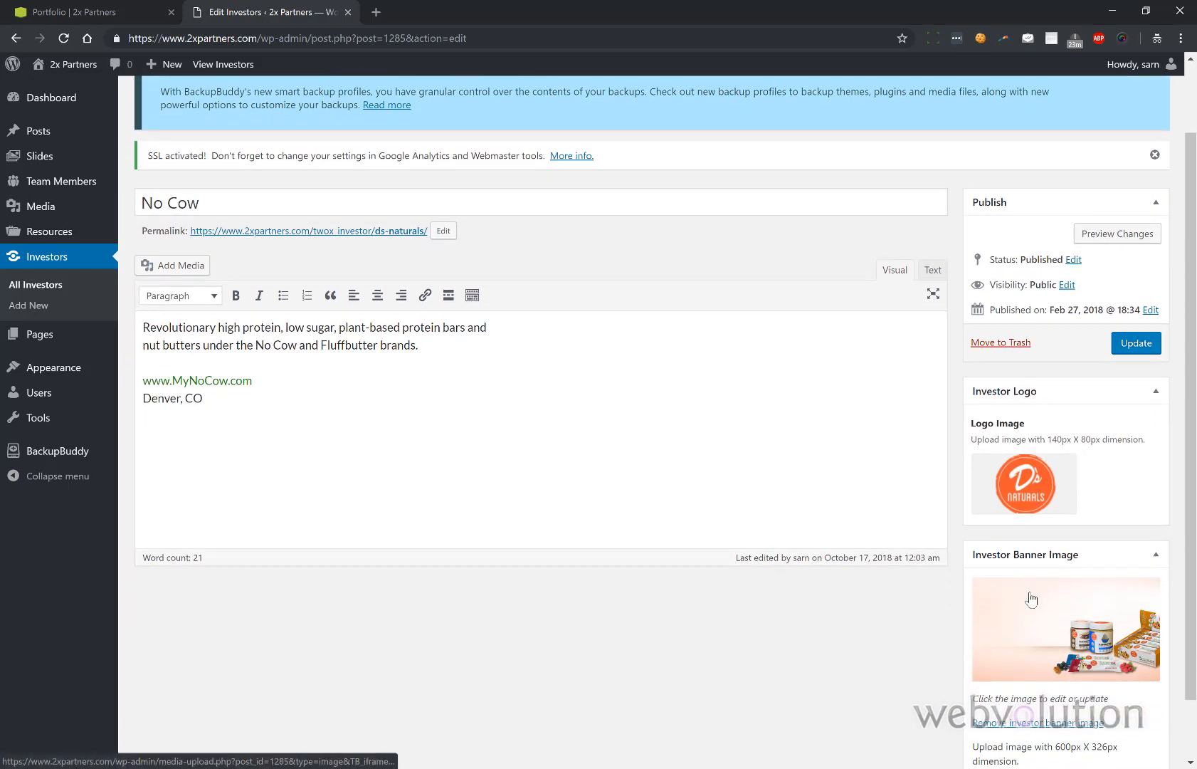
click(142, 12)
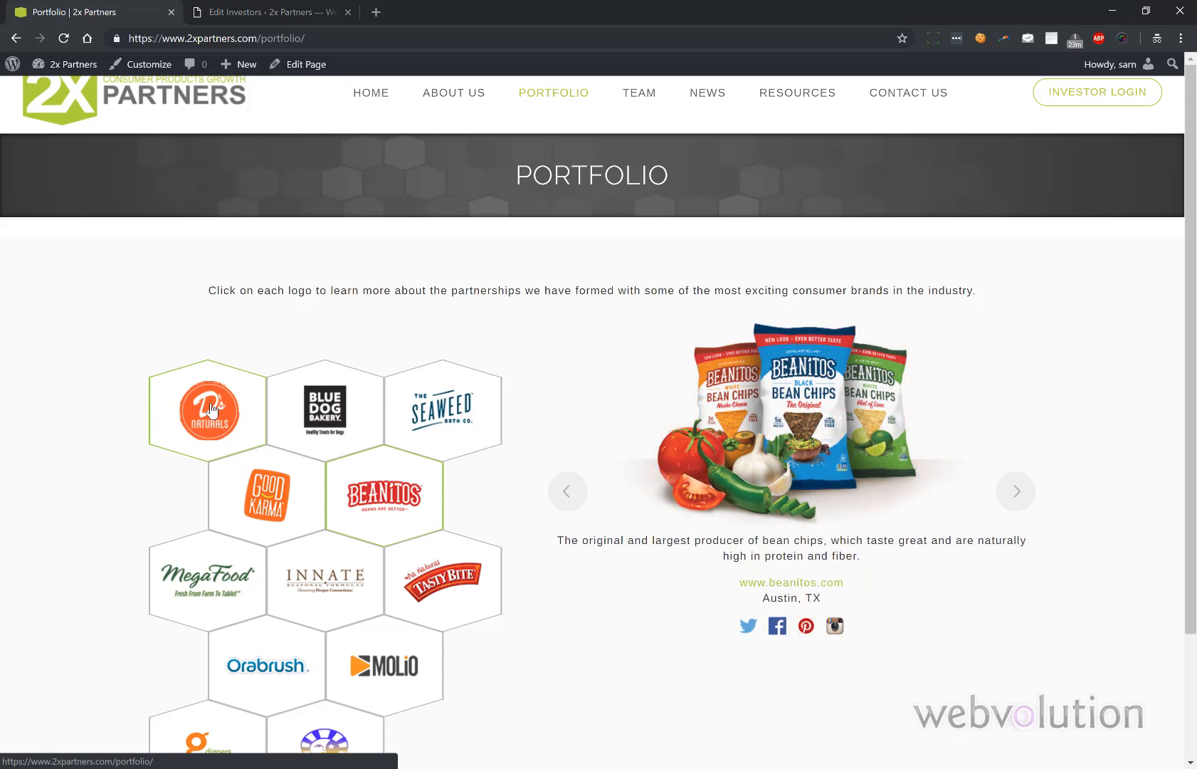
scroll(211, 408, down, 2)
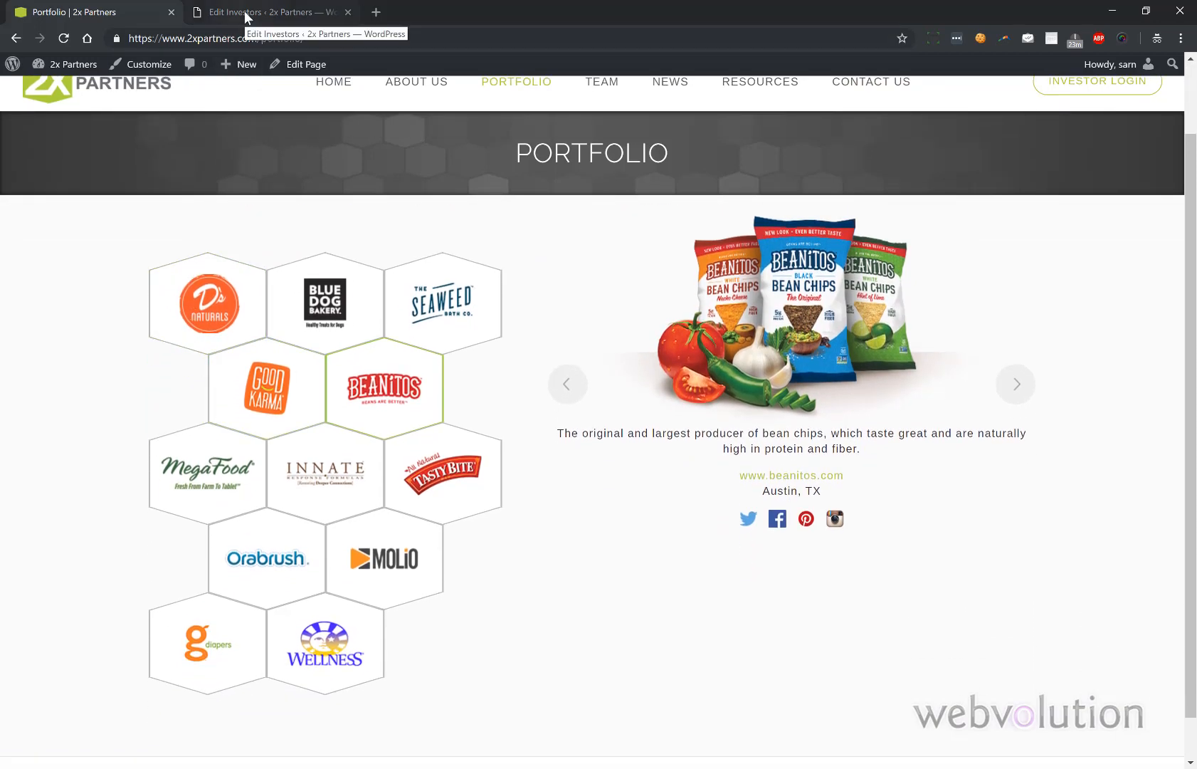
click(177, 266)
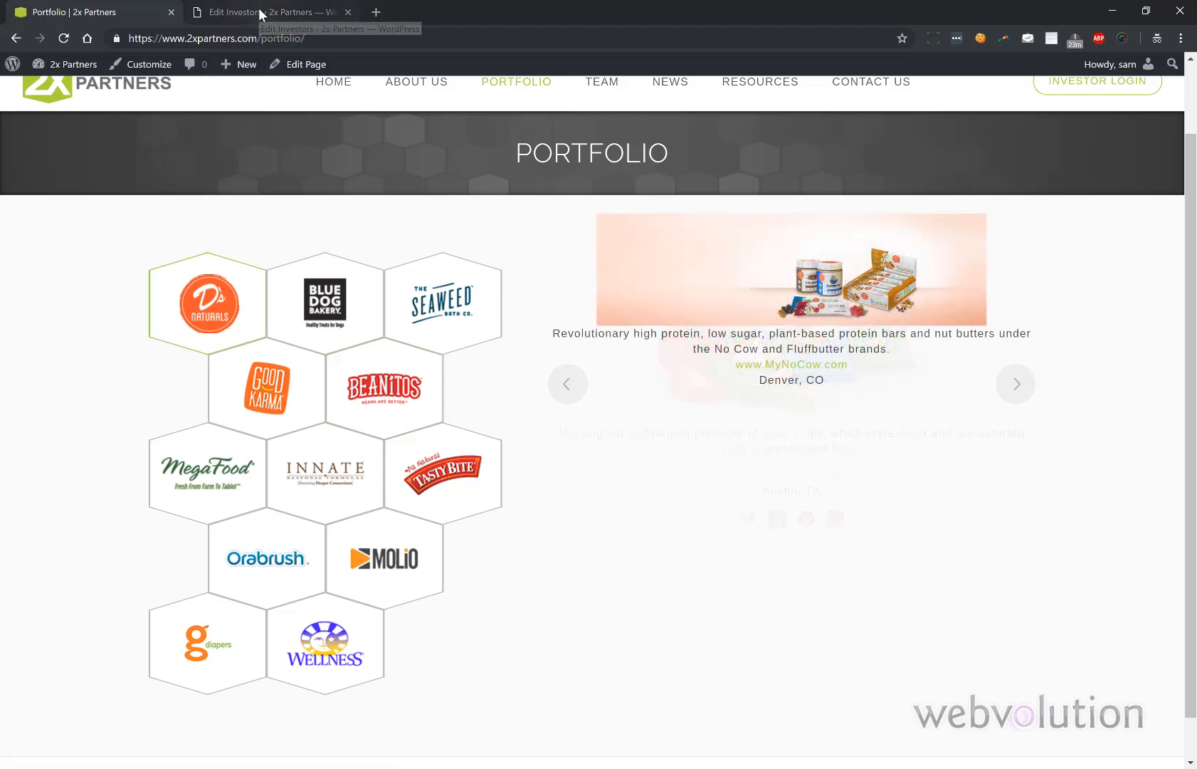
- Compare the No Cow editor with its Portfolio slide, then return to the full investors list
click(260, 8)
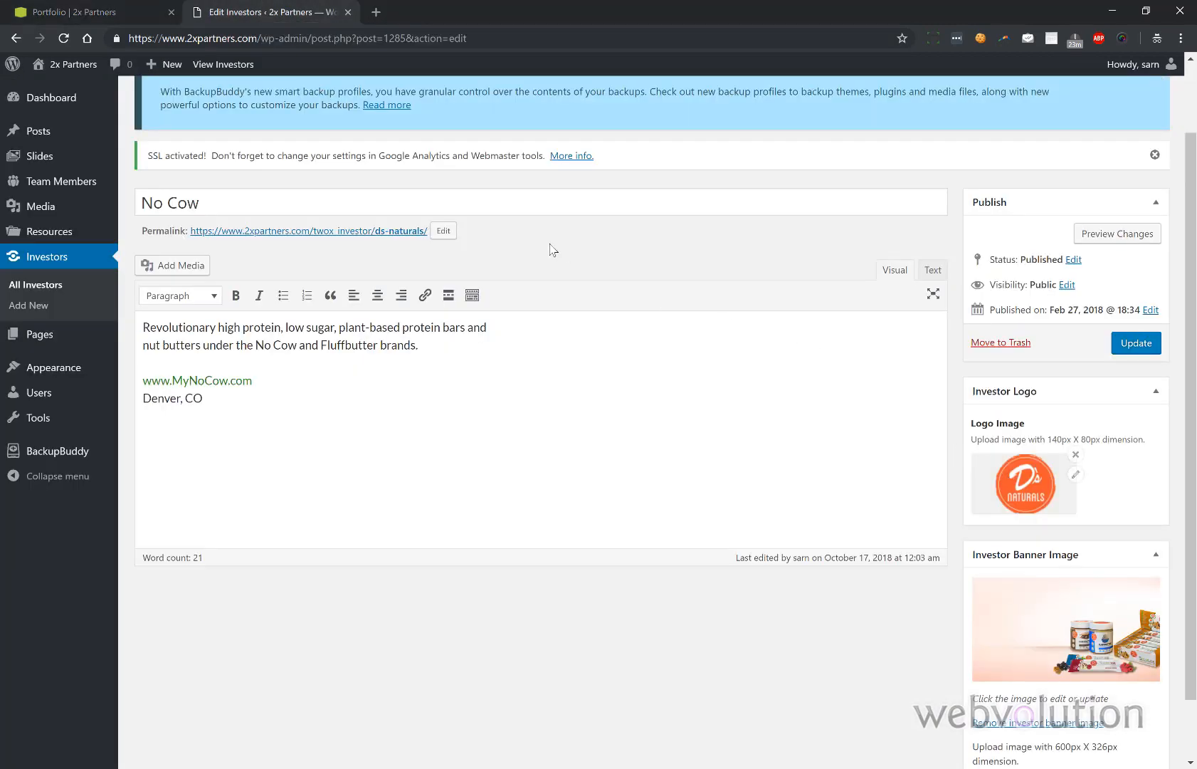
click(99, 15)
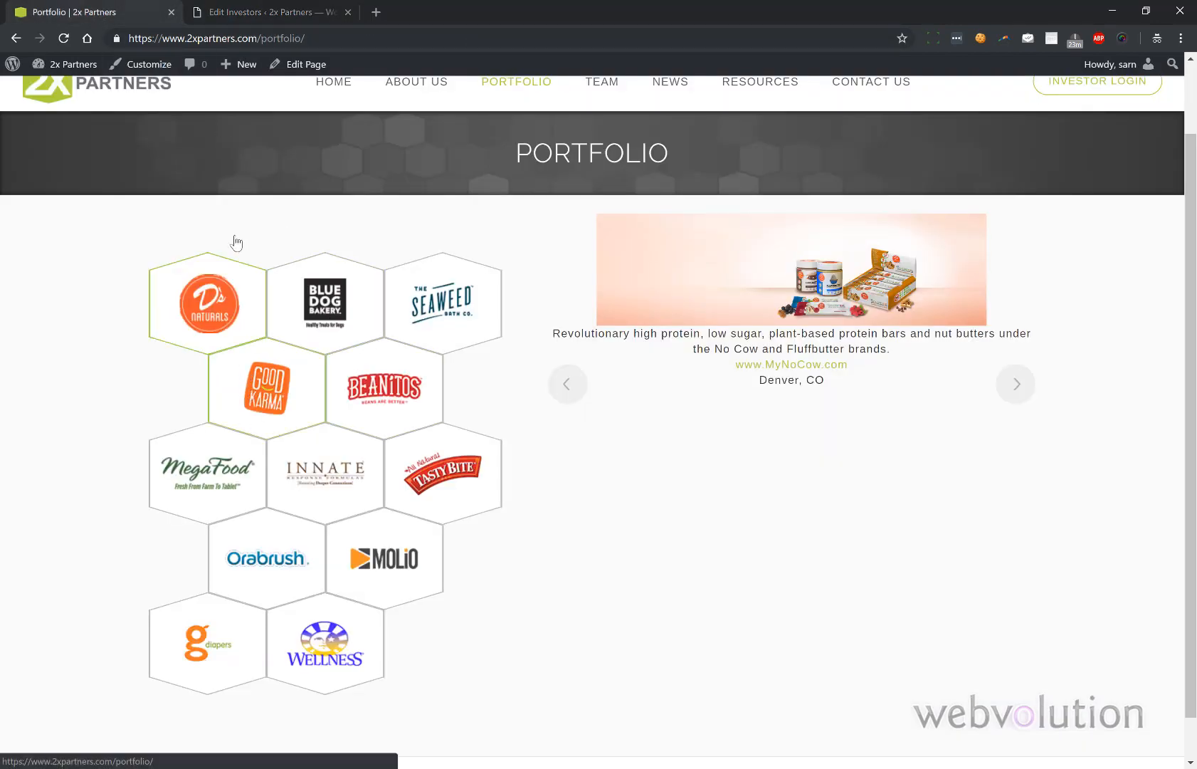
click(235, 8)
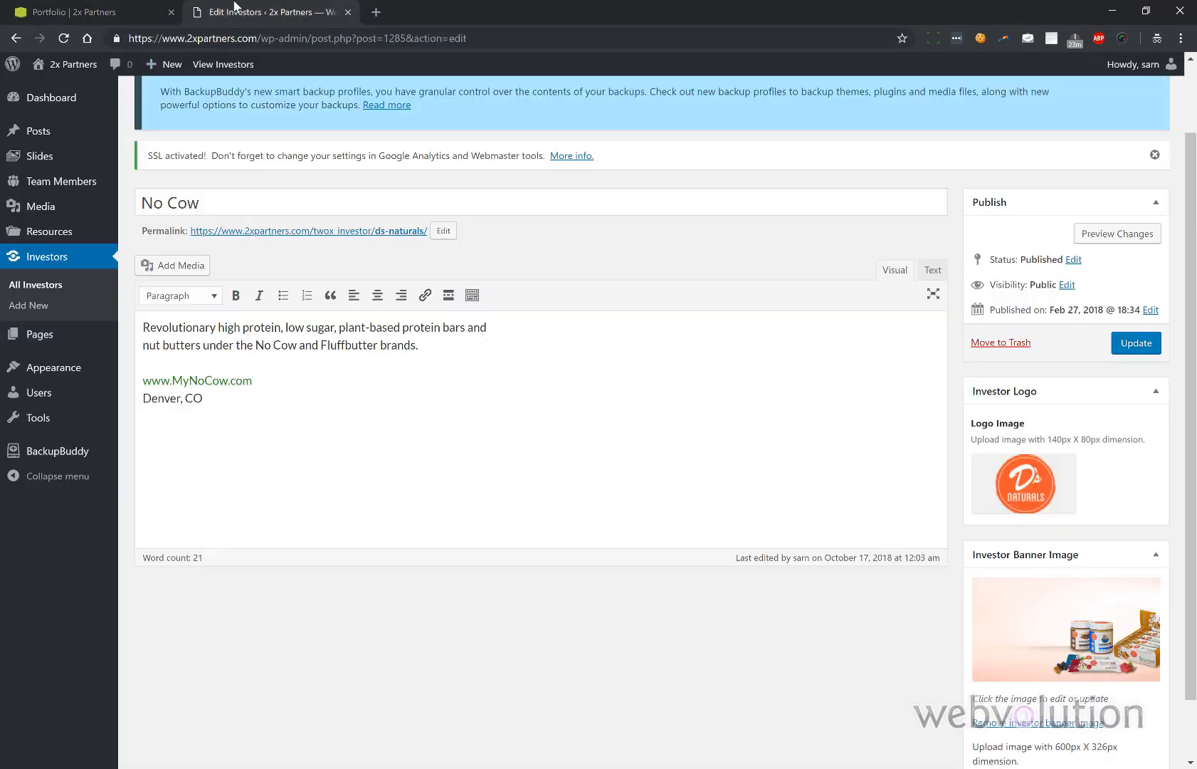
click(55, 290)
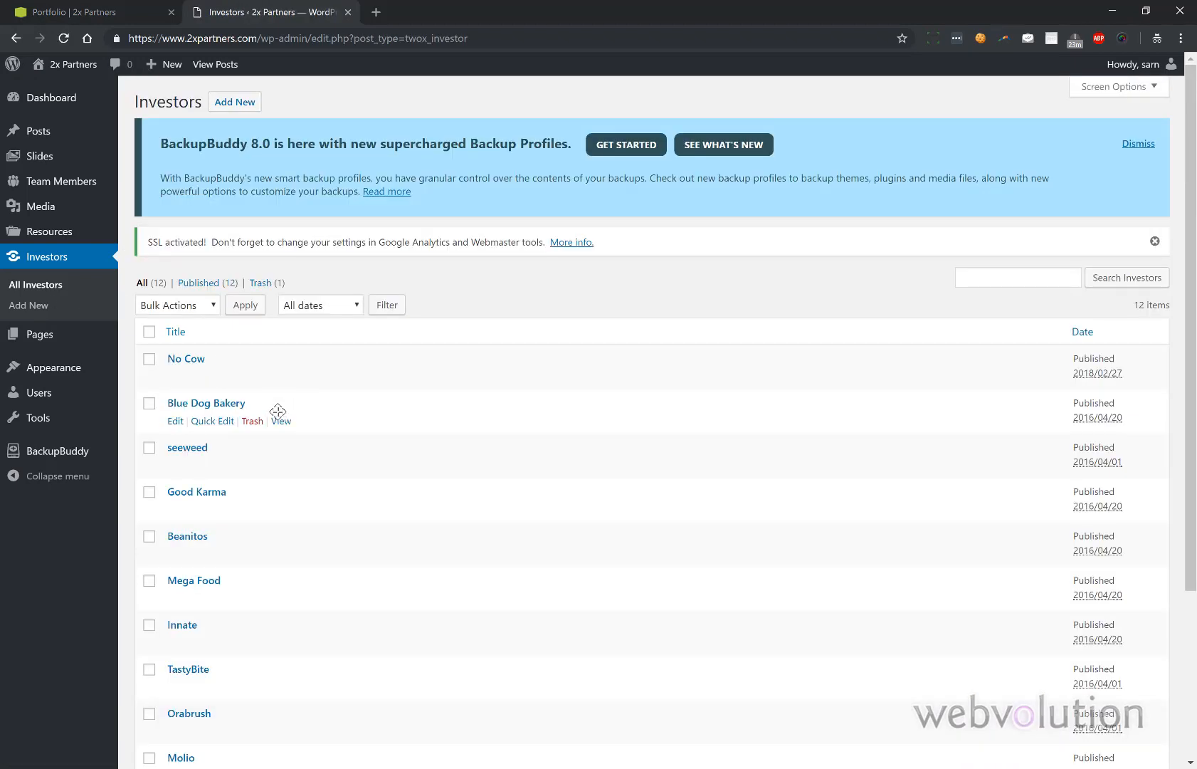
- Move Blue Dog Bakery above No Cow and reload the public Portfolio page to check
drag(277, 411, 279, 351)
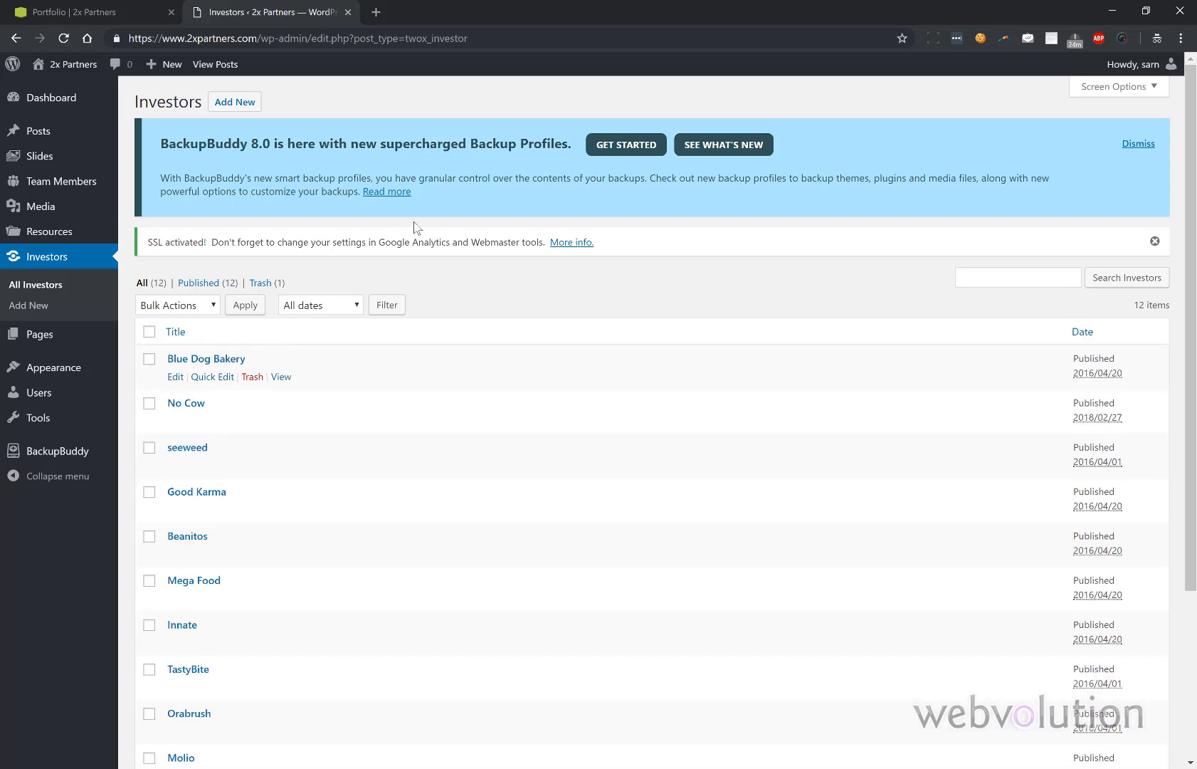
click(100, 10)
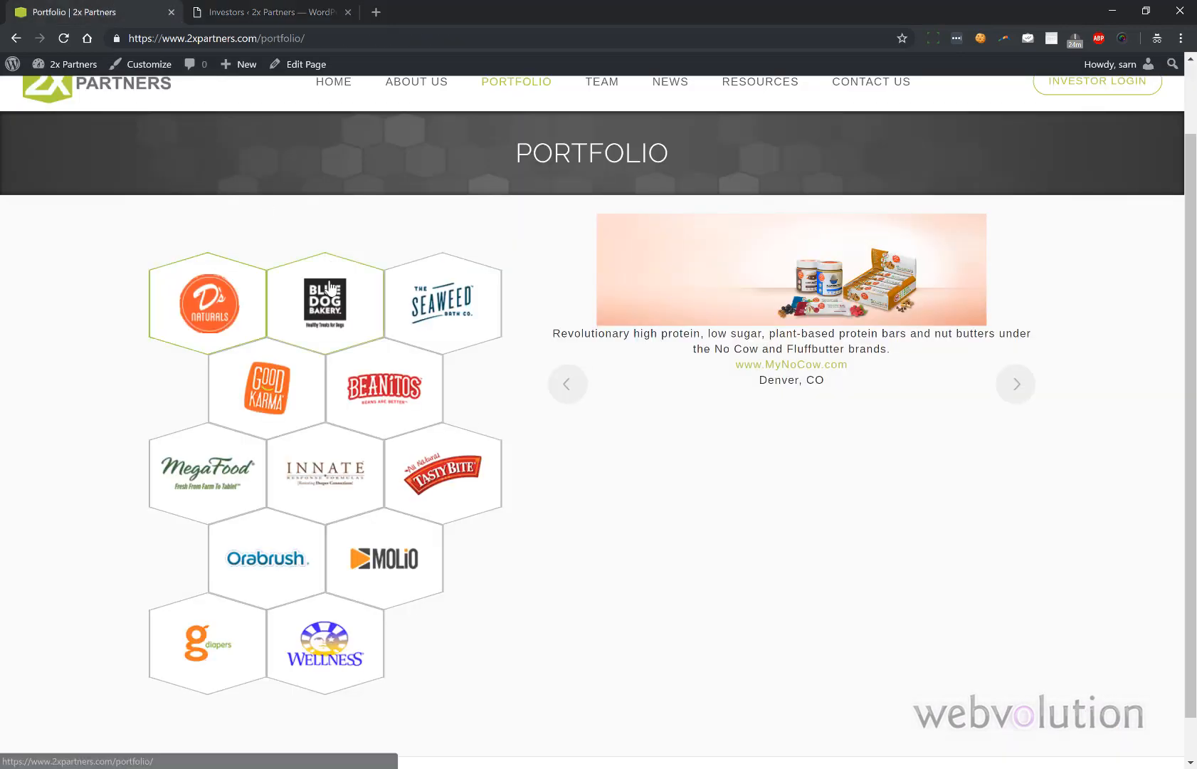
click(63, 40)
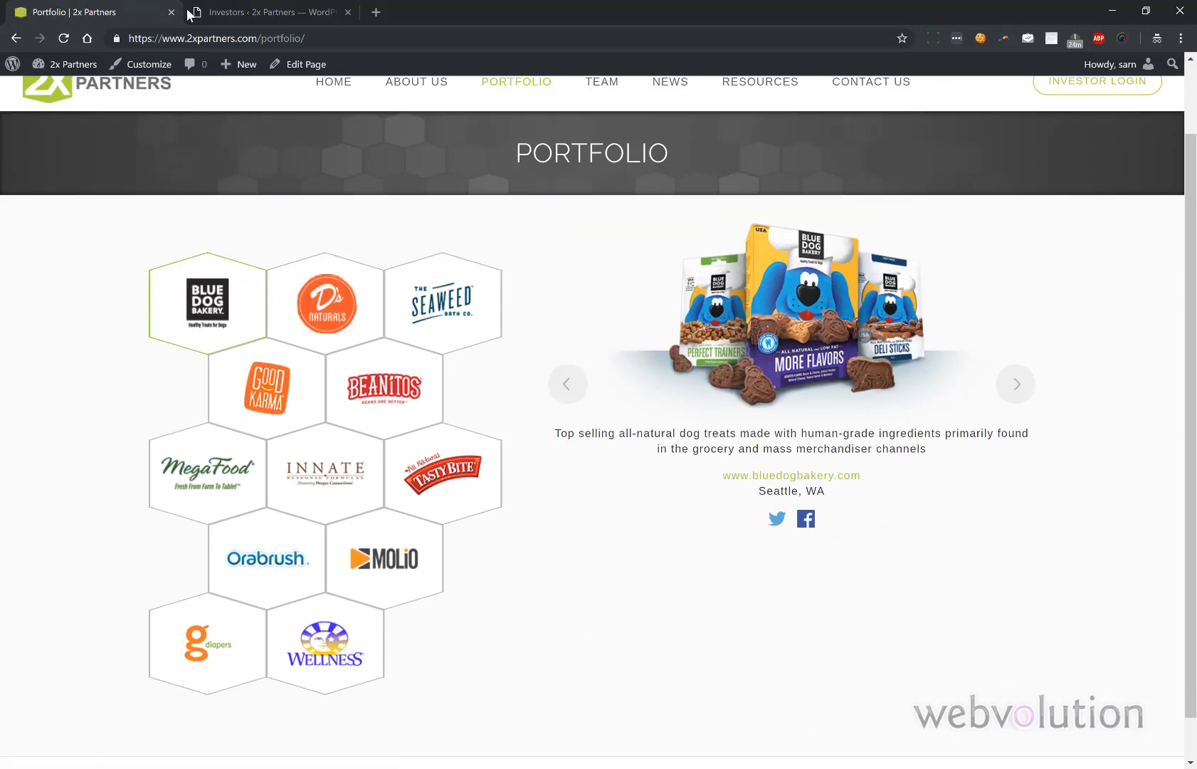
- Restore Blue Dog Bakery below No Cow in the Investors list and start a new investor
click(270, 11)
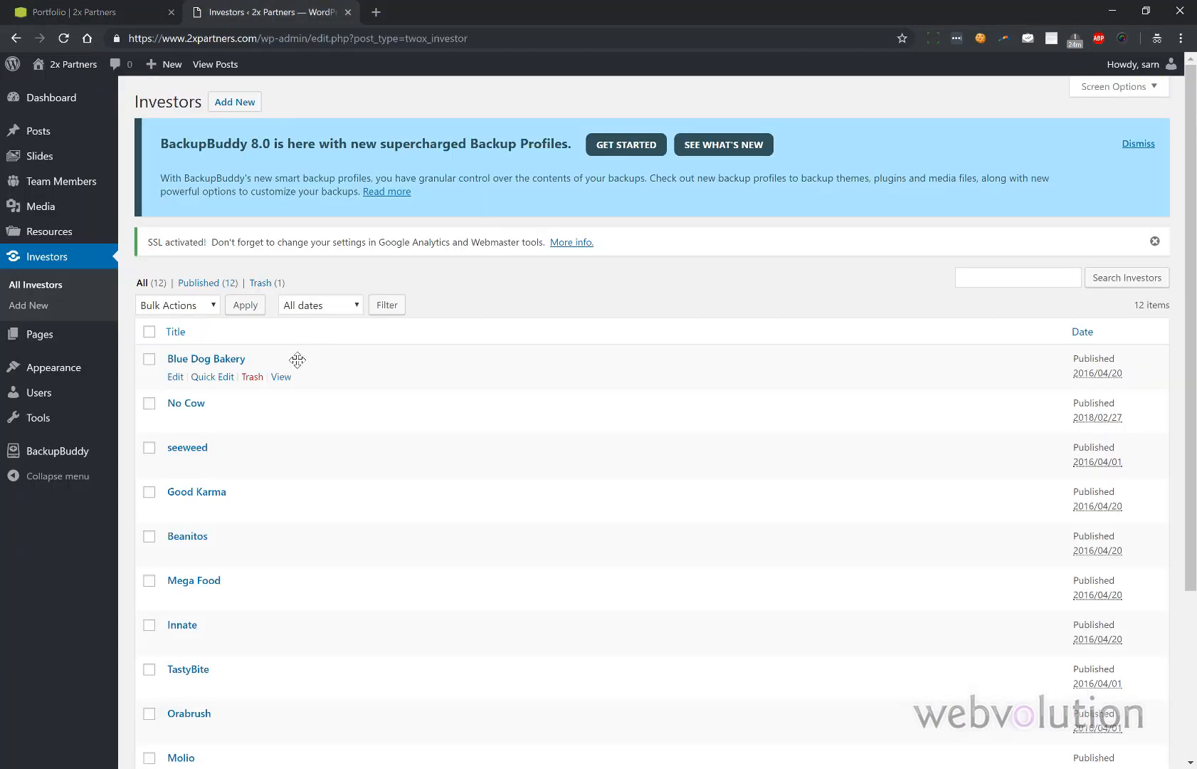
drag(293, 356, 294, 406)
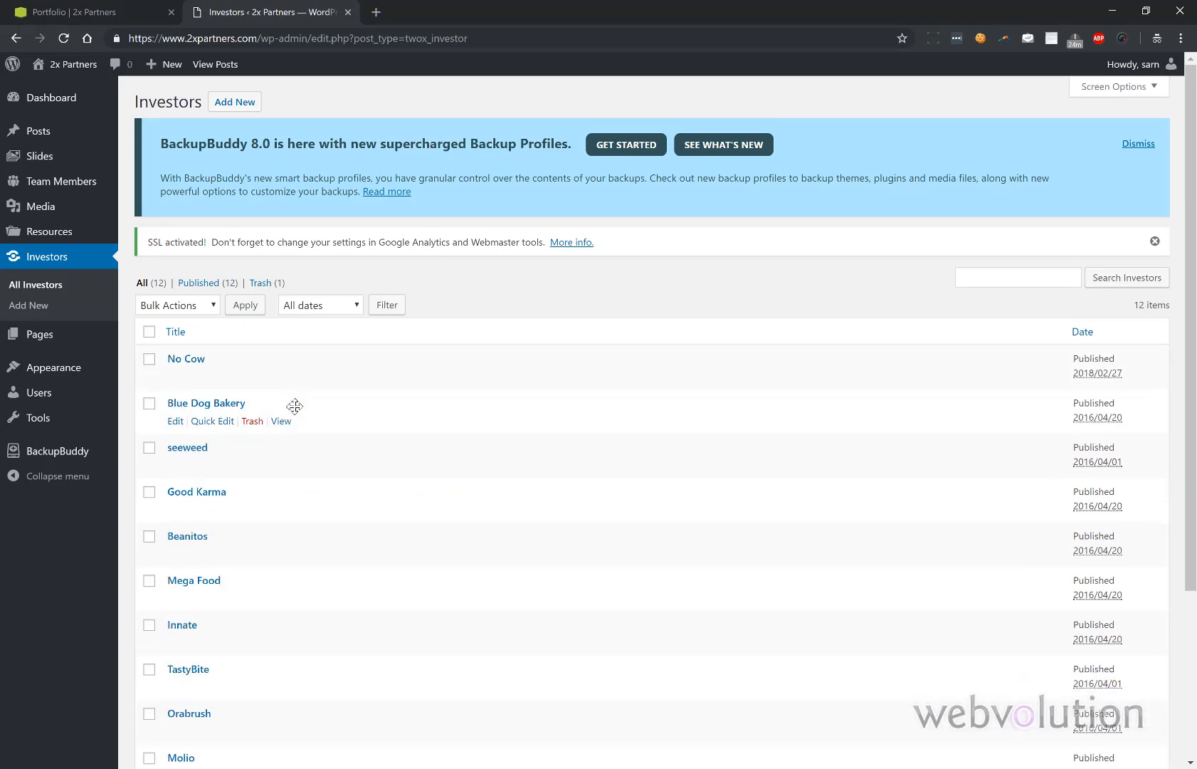
click(238, 105)
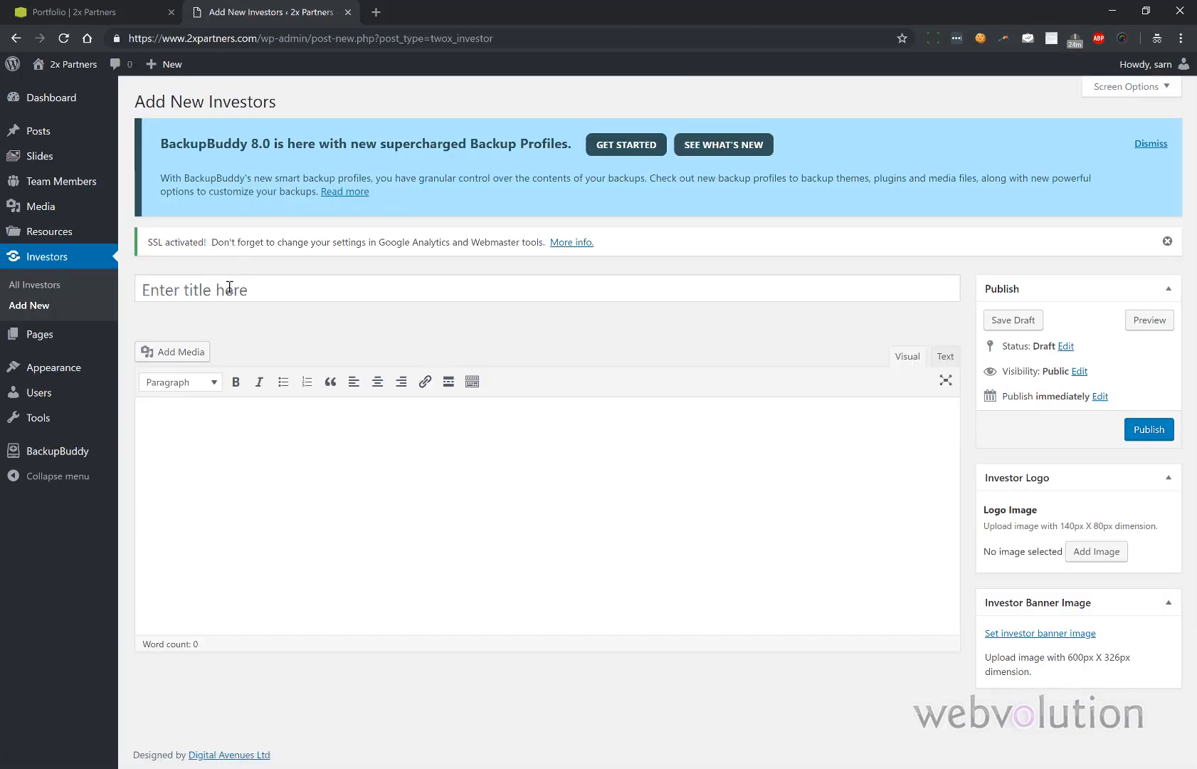
- Create an investor titled 'Test' with the no cow image as its logo and publish it
click(229, 287)
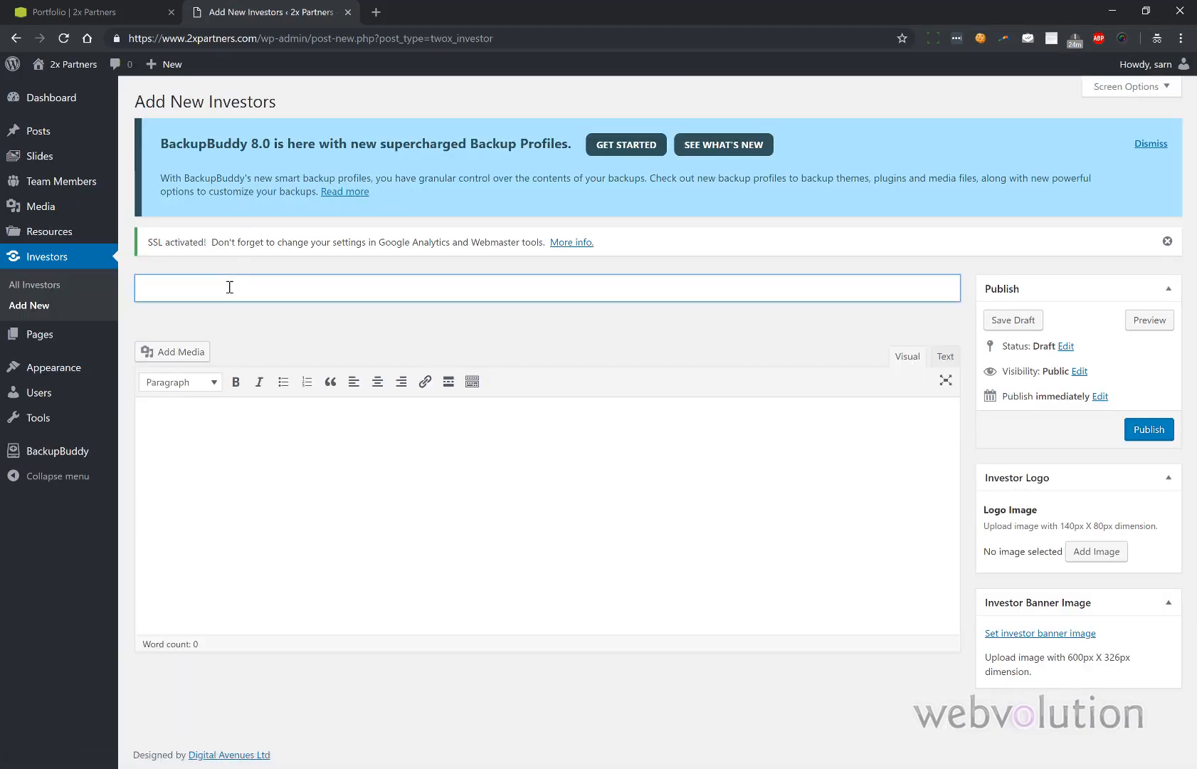
text(Test)
click(1088, 553)
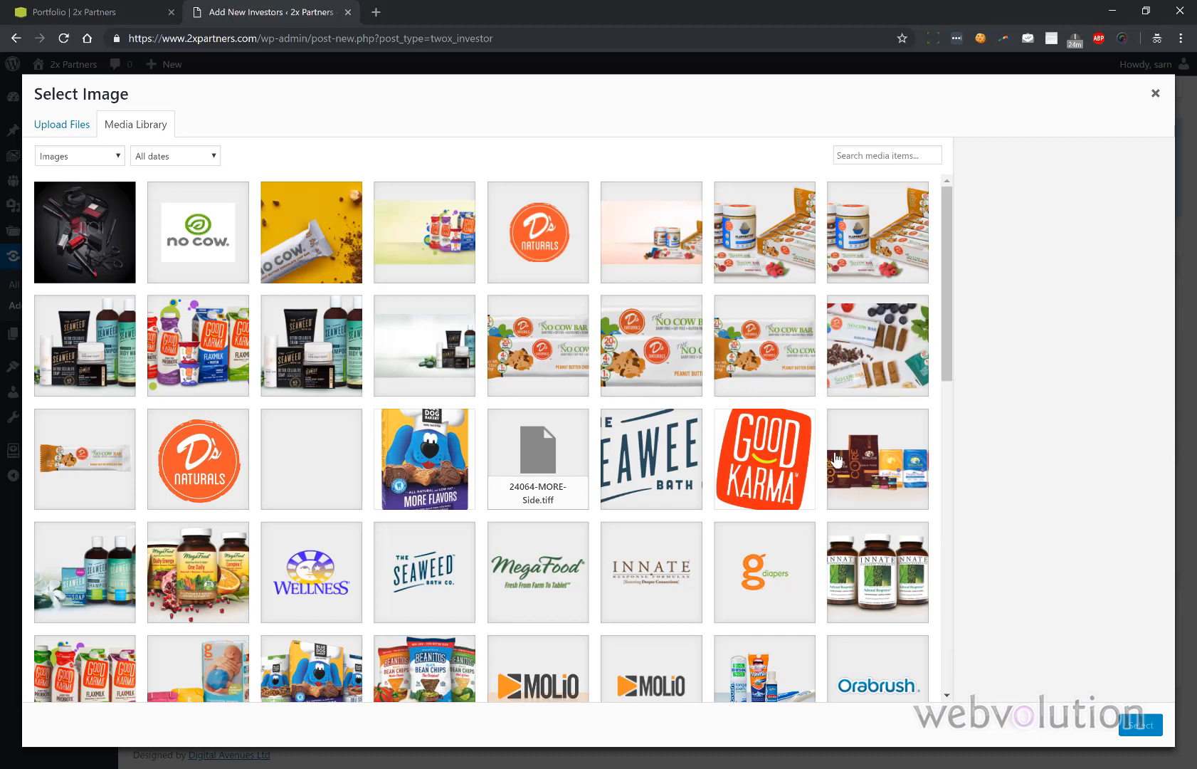
click(204, 225)
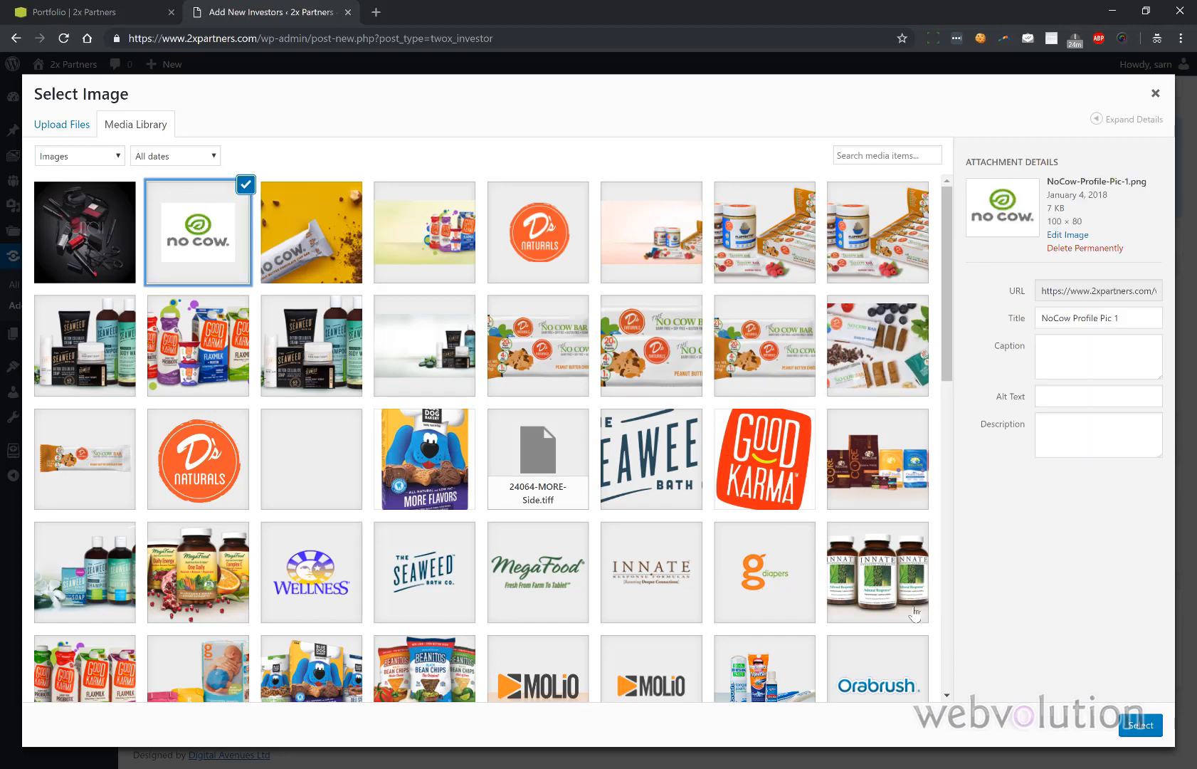
click(1139, 724)
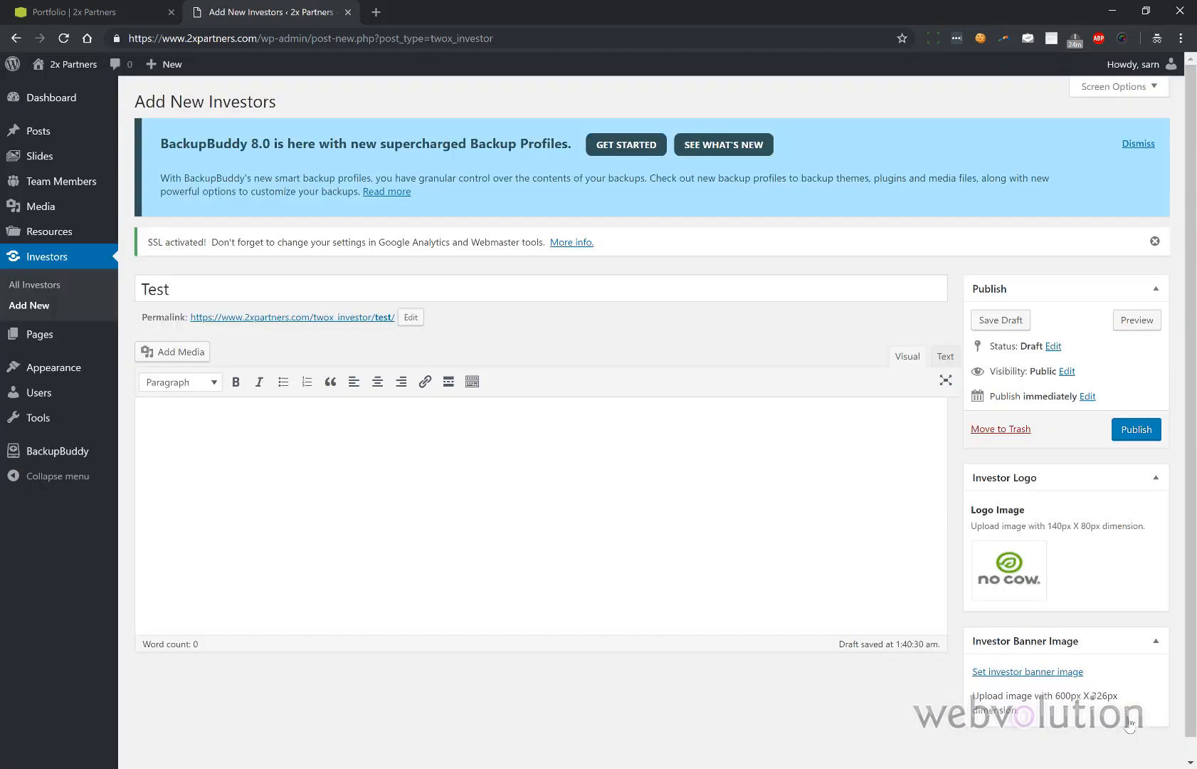
click(1142, 434)
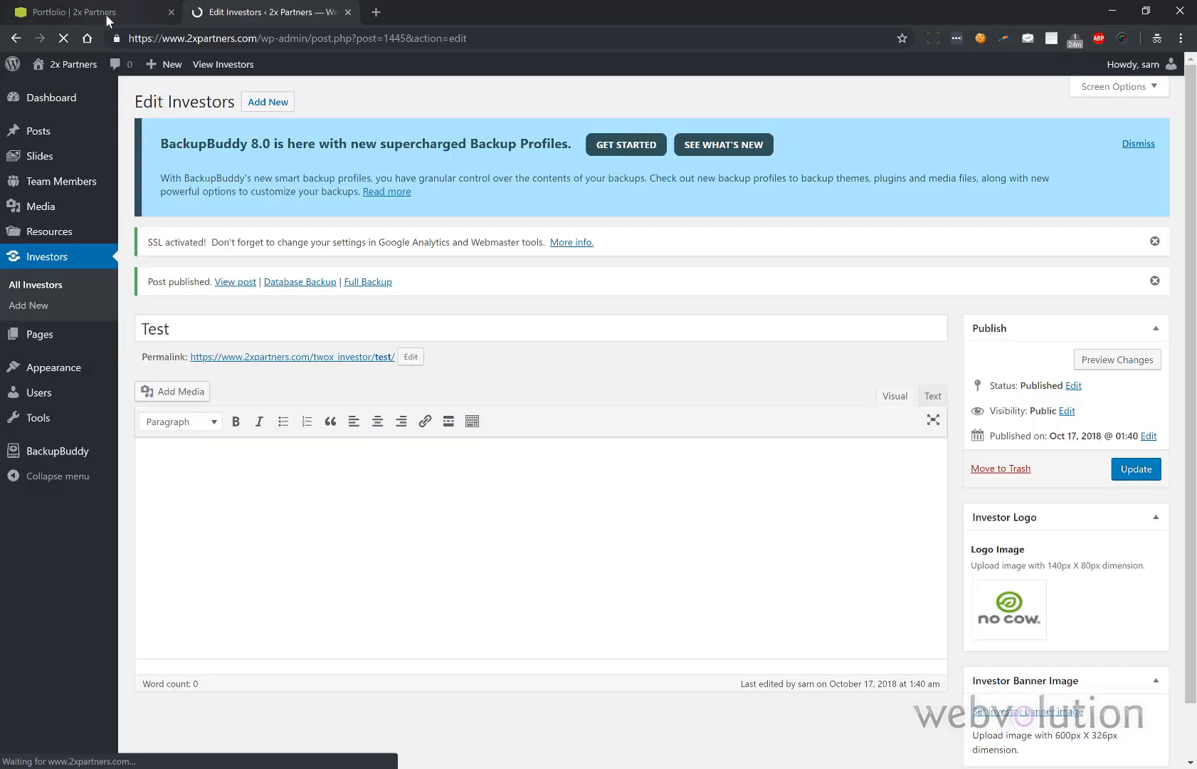
- Reload the live portfolio page to confirm No Cow's logo leads the grid, then return to the Test investor
click(105, 13)
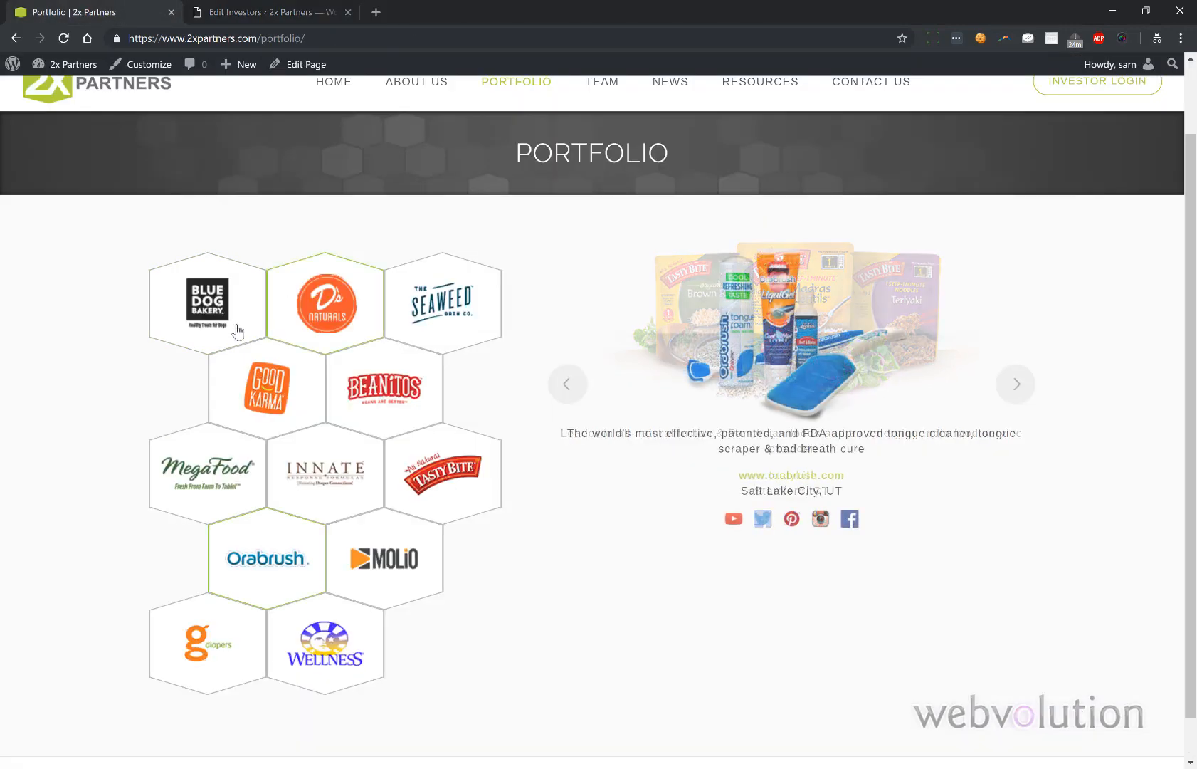
click(59, 42)
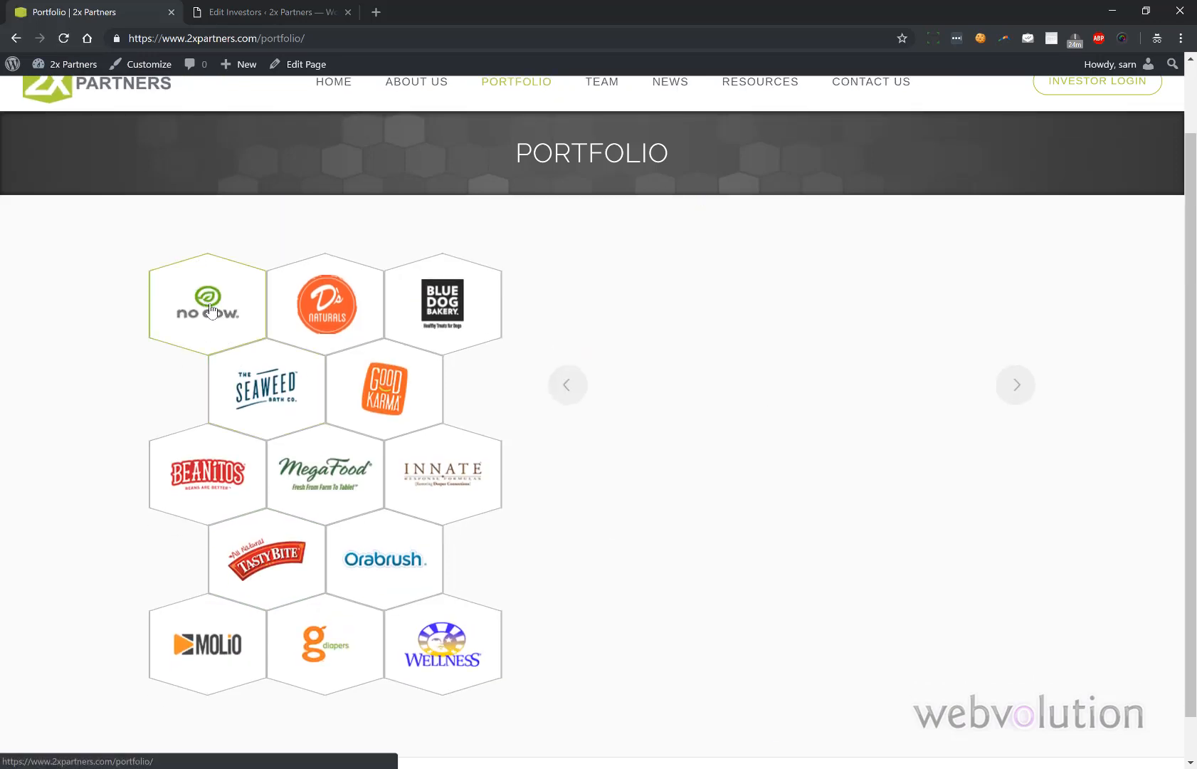
click(247, 8)
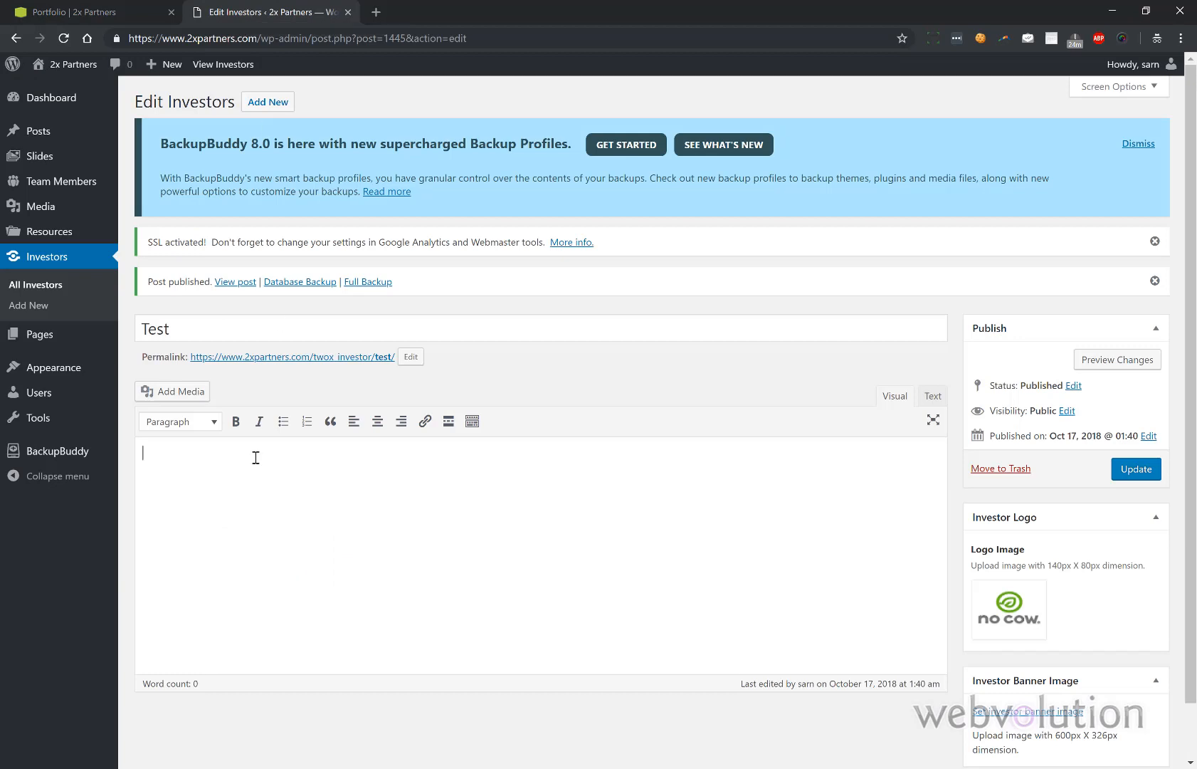
- Enter the body text "Example text." for the Test investor
scroll(256, 457, down, 1)
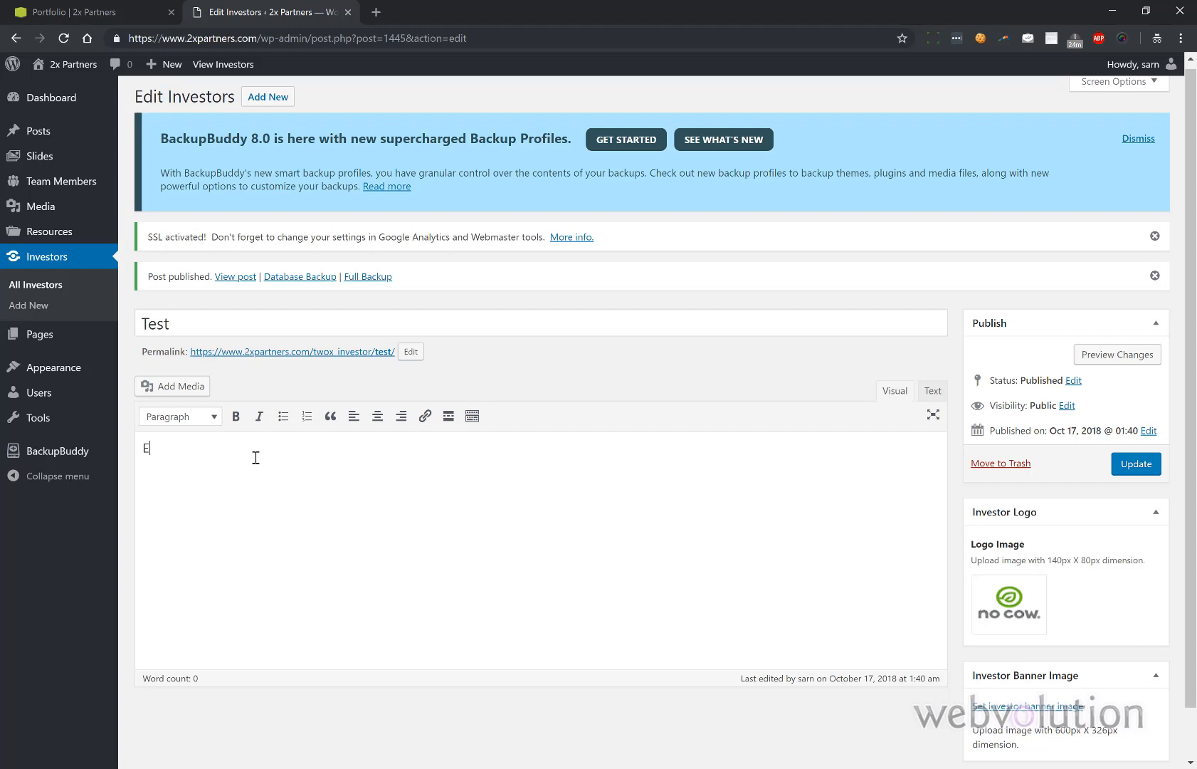
text(le)
key(BackSpace)
key(BackSpace)
key(BackSpace)
- Set Ds_Slider_Final.jpg as the investor banner image and update the entry
click(992, 707)
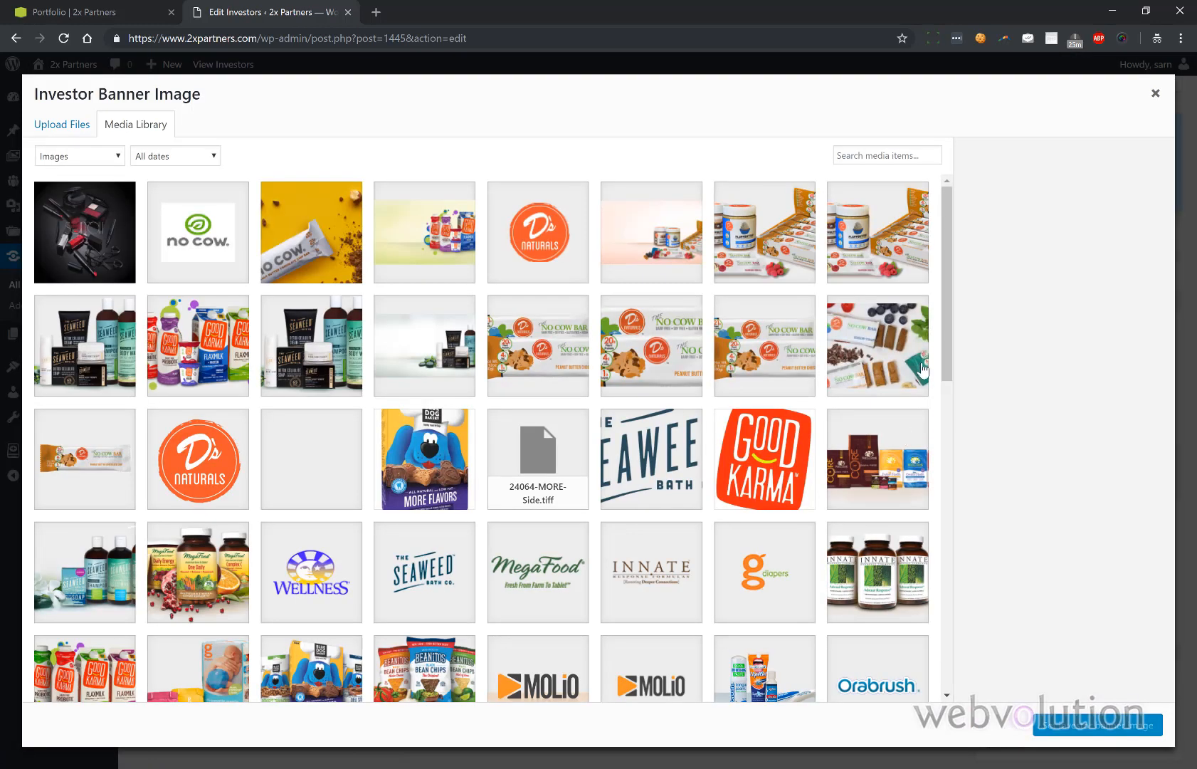
click(662, 229)
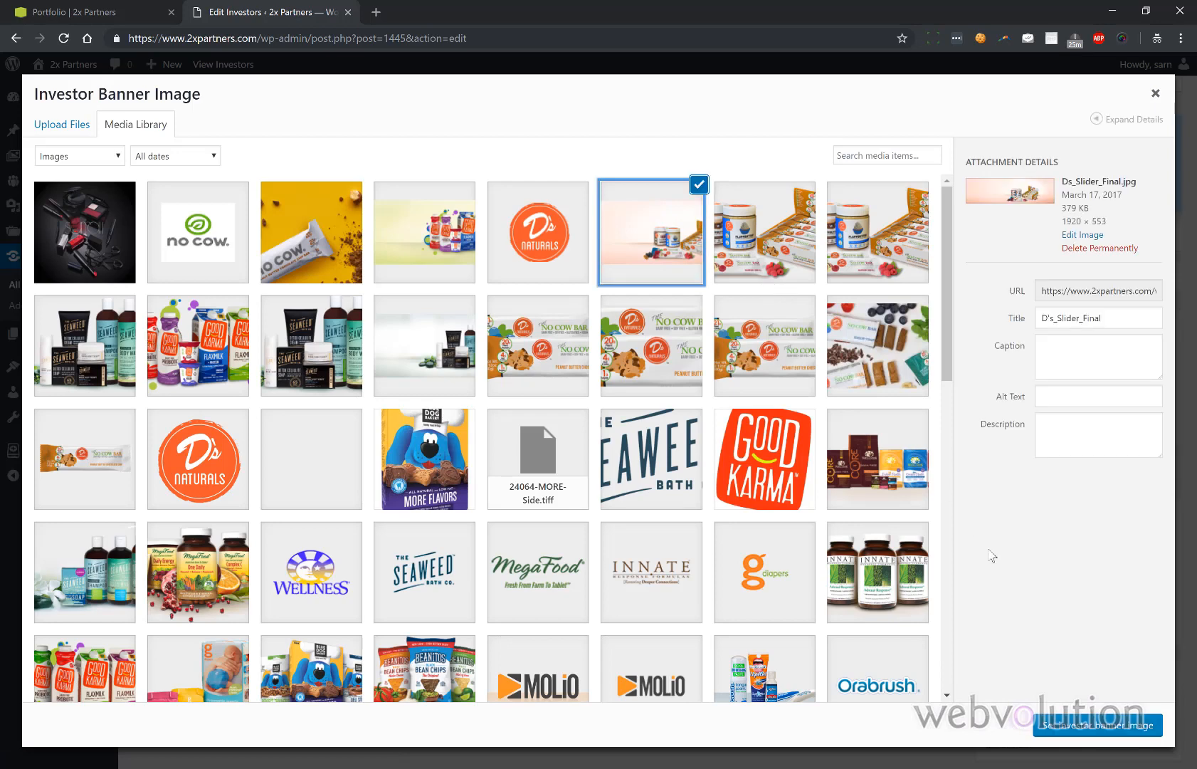
click(1079, 722)
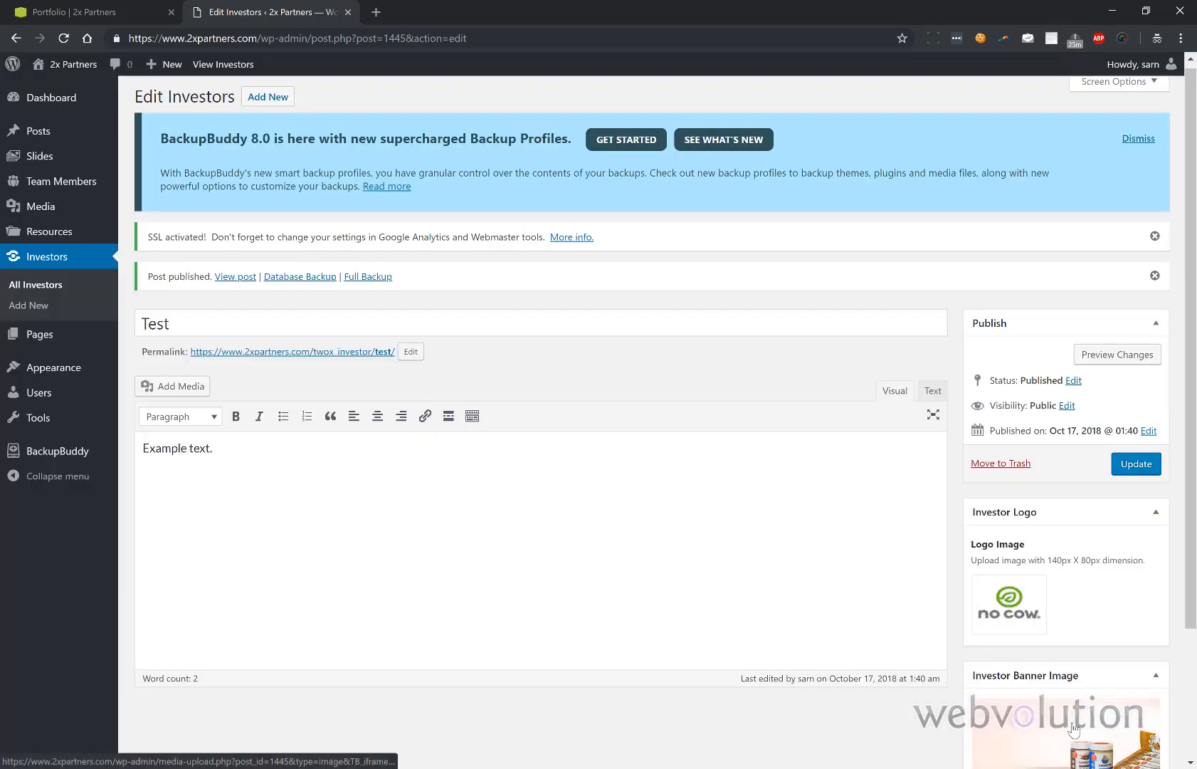
click(1137, 467)
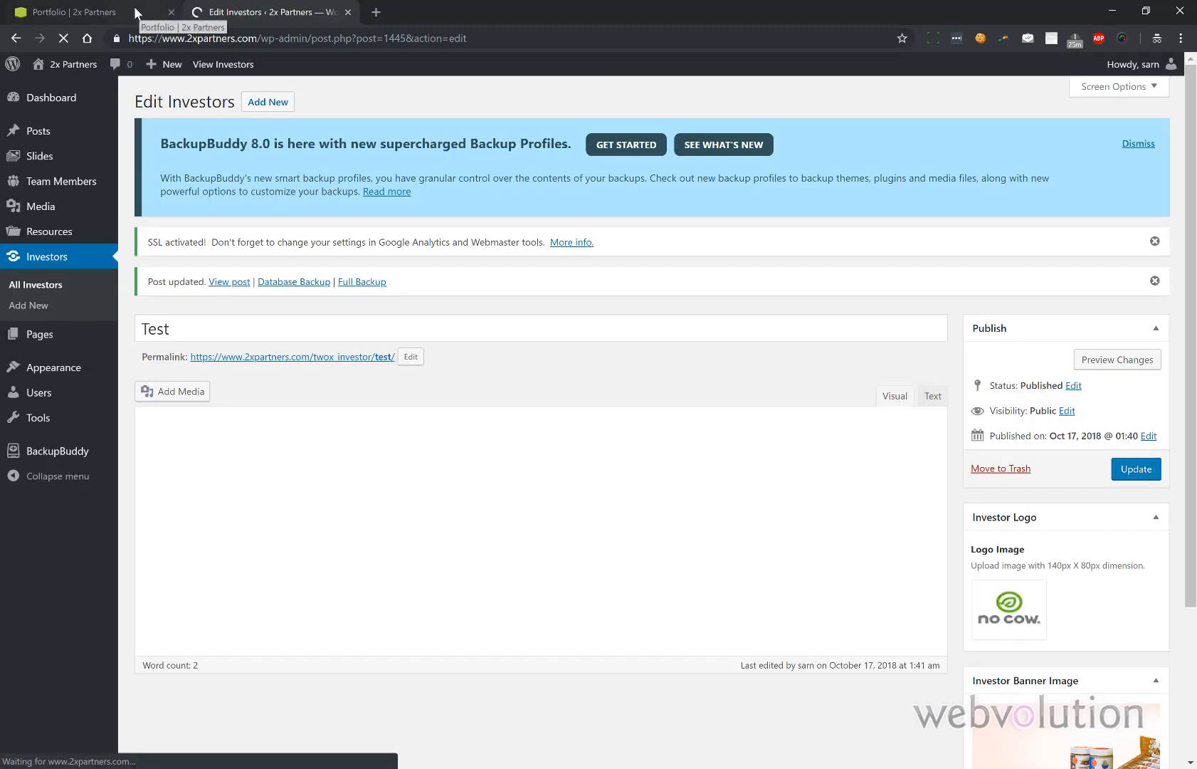
- Preview the reloaded portfolio page showing Test's banner and "Example text.", then return to its editor
click(134, 9)
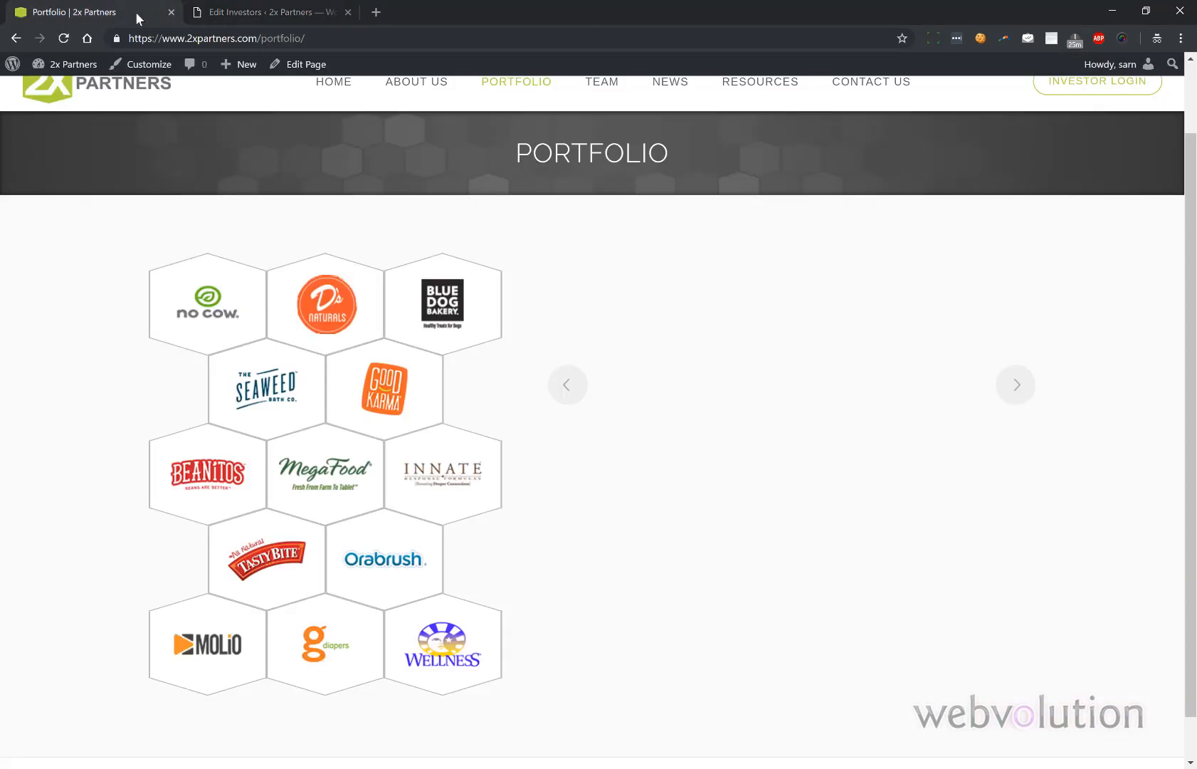
click(66, 39)
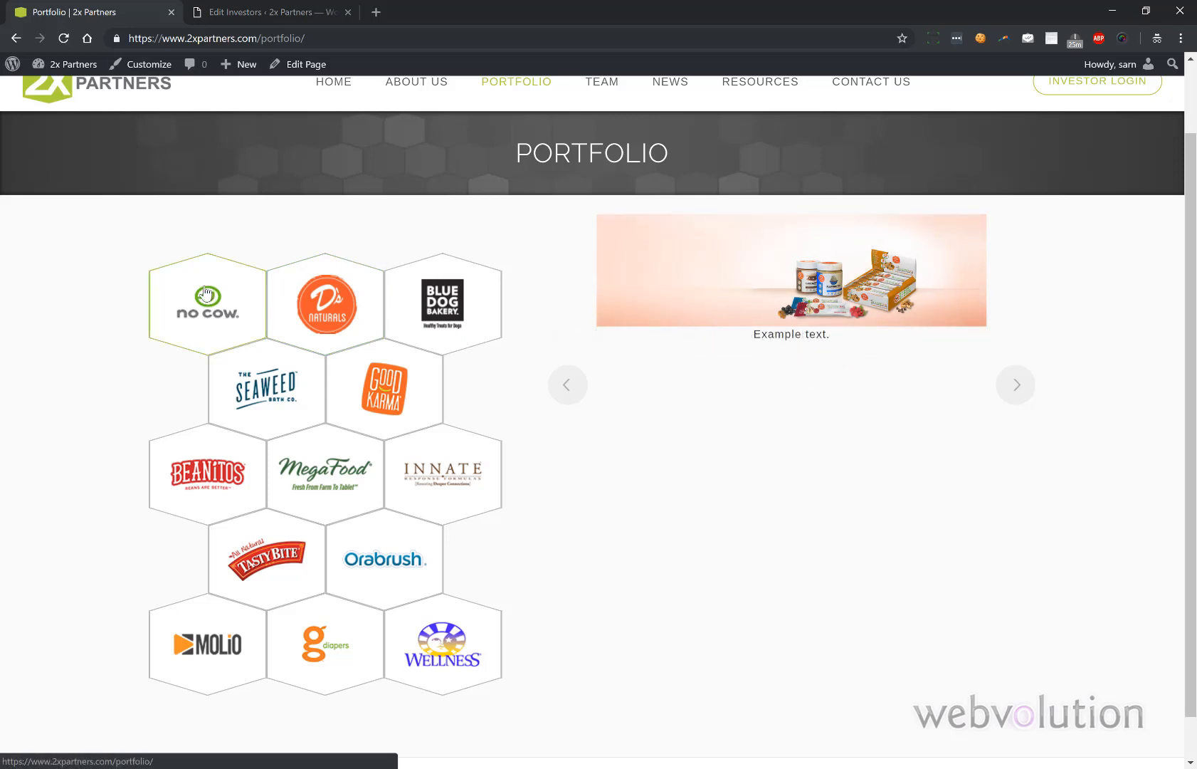
click(236, 13)
scroll(307, 406, down, 1)
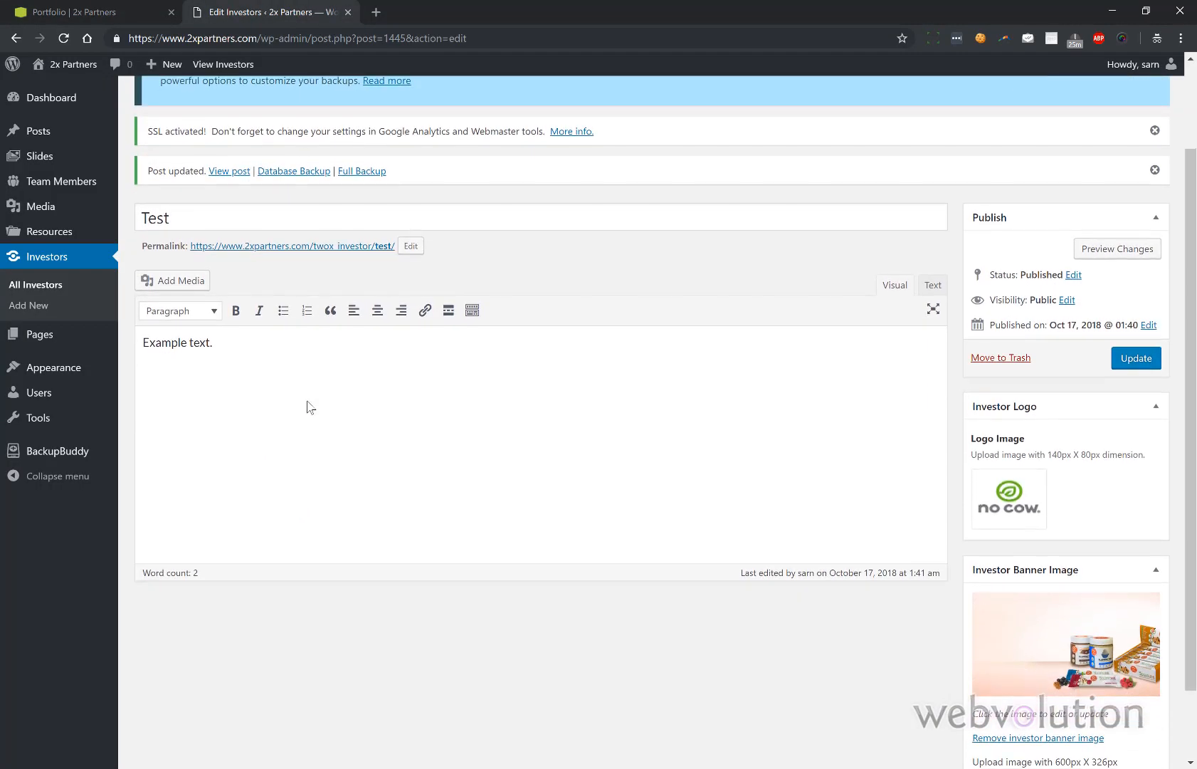
scroll(307, 406, up, 1)
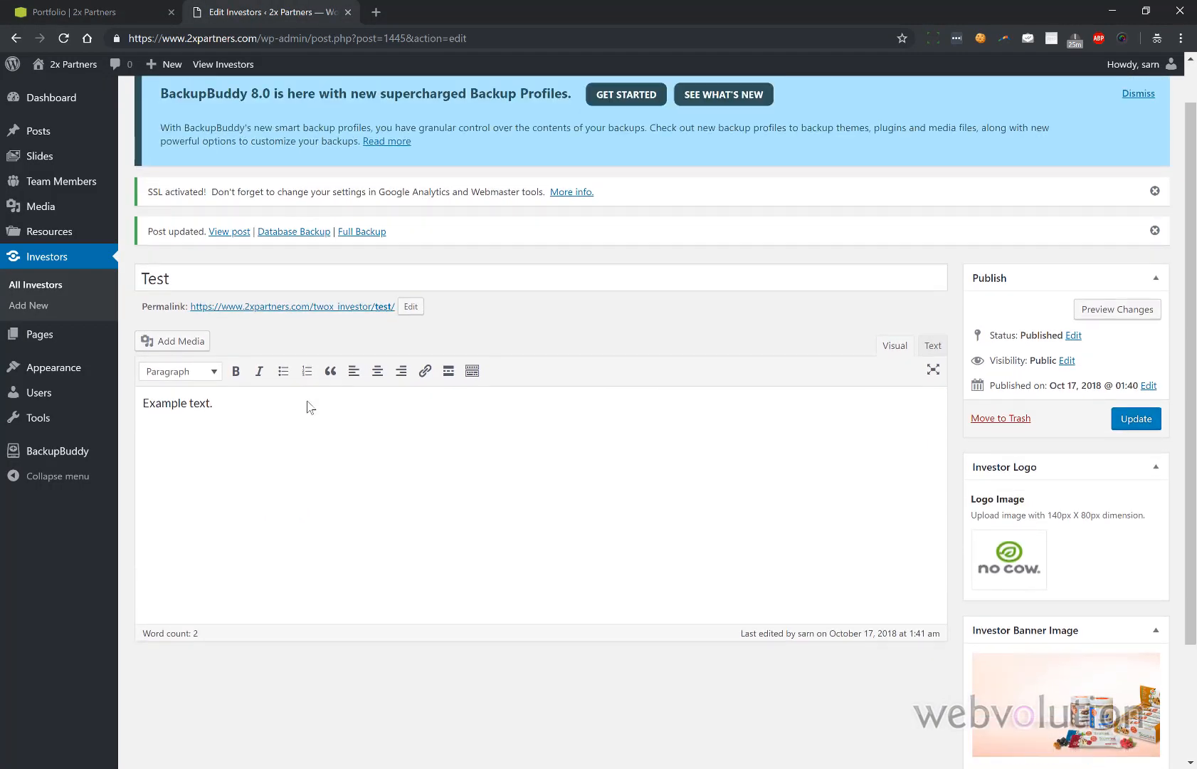
- Move the Test investor to the trash from the All Investors list
click(48, 290)
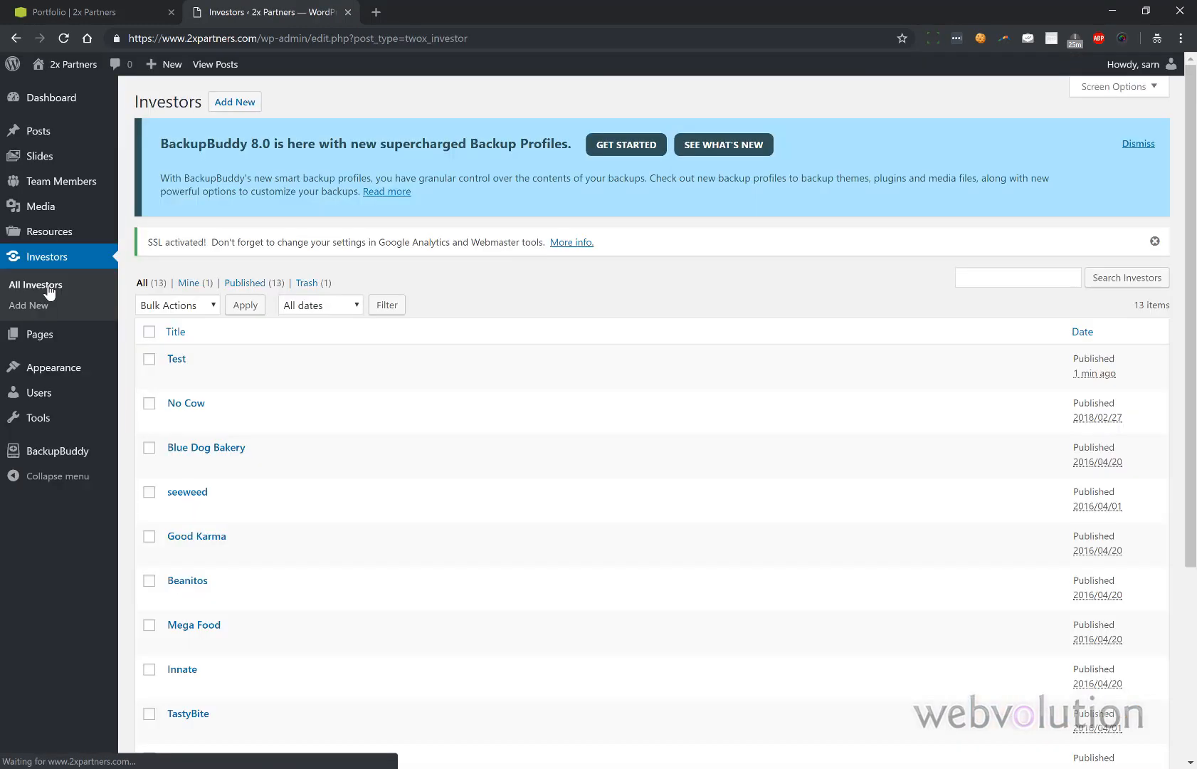
mouse_move(199, 381)
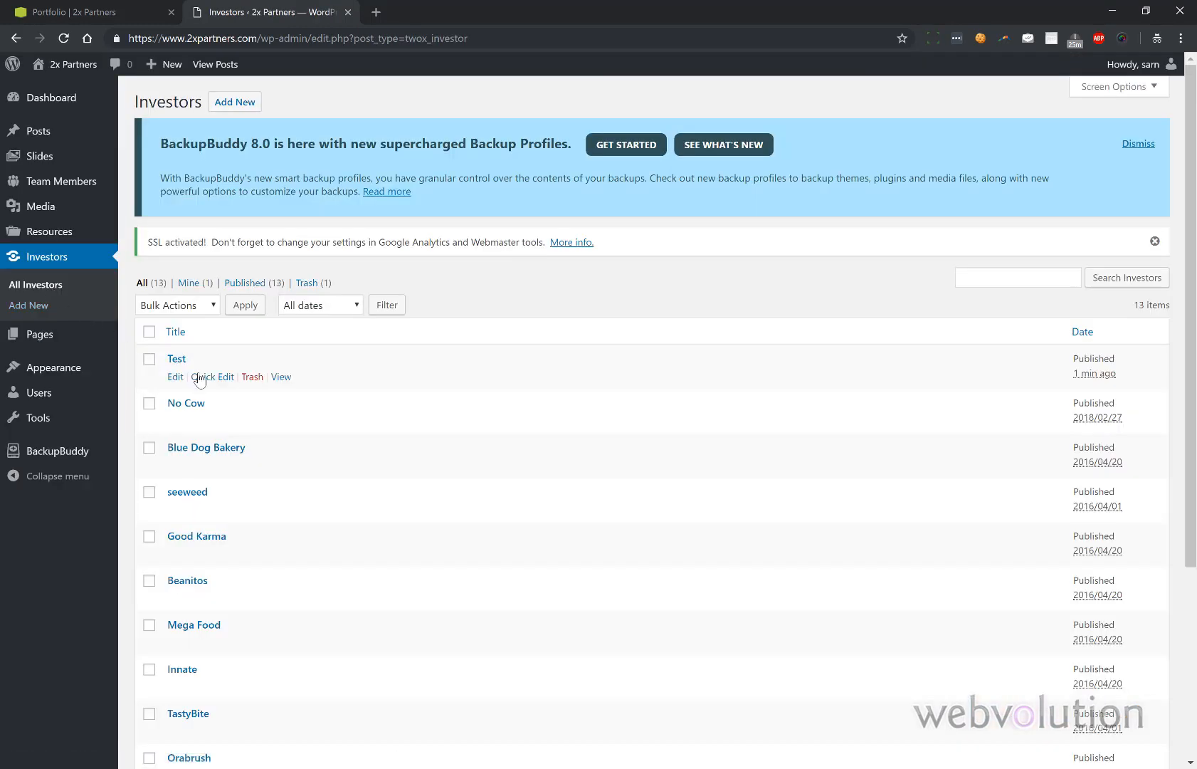
click(252, 377)
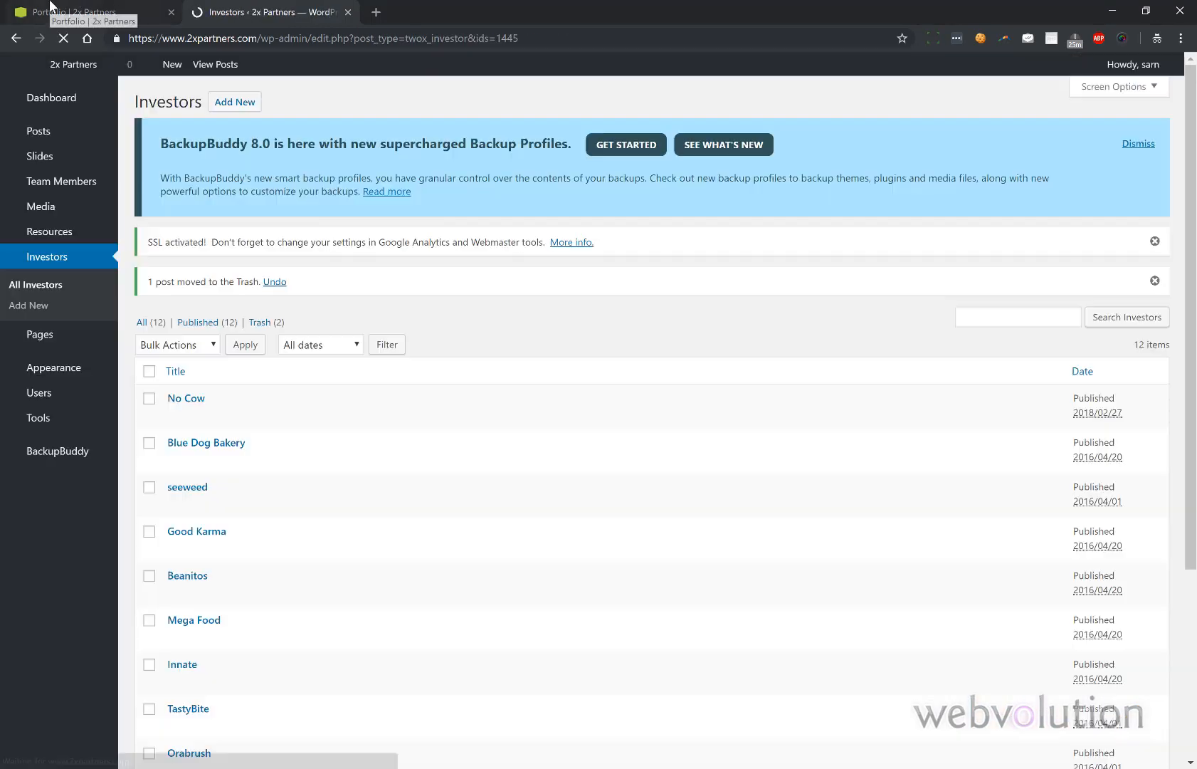
- Reload the live portfolio page to confirm Test is gone, then return to the investors list
click(49, 7)
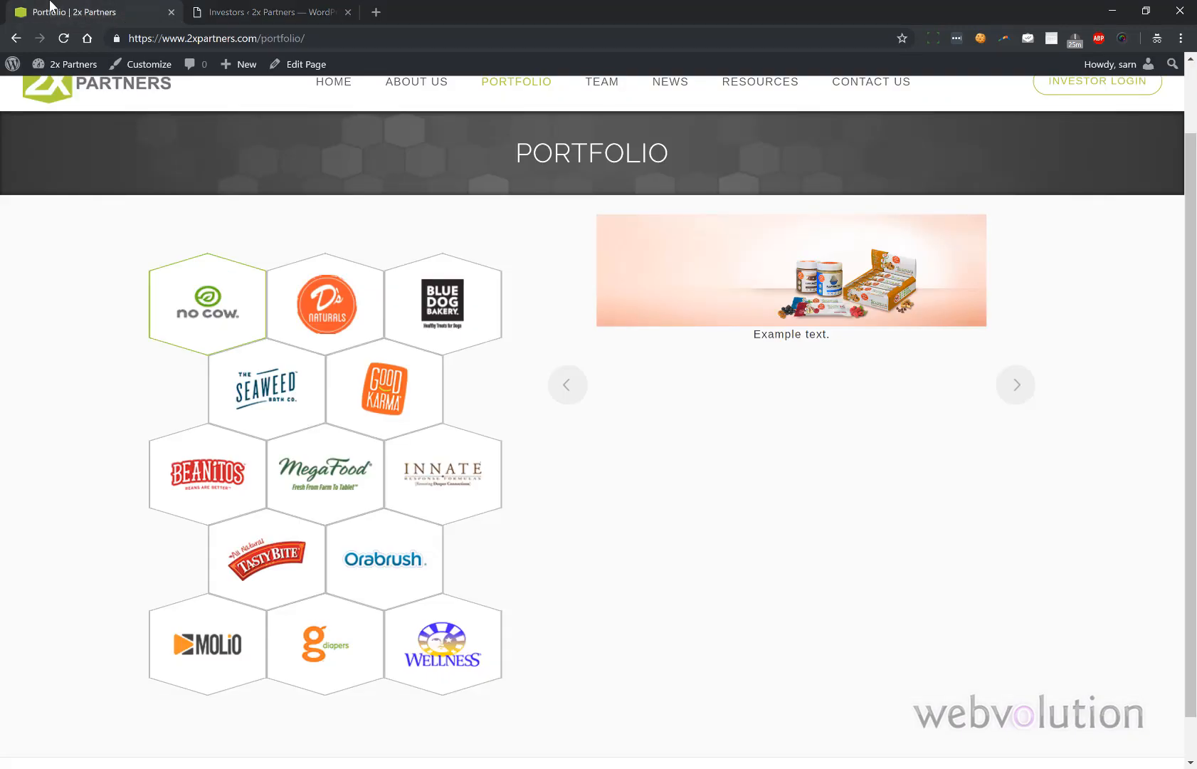
click(249, 9)
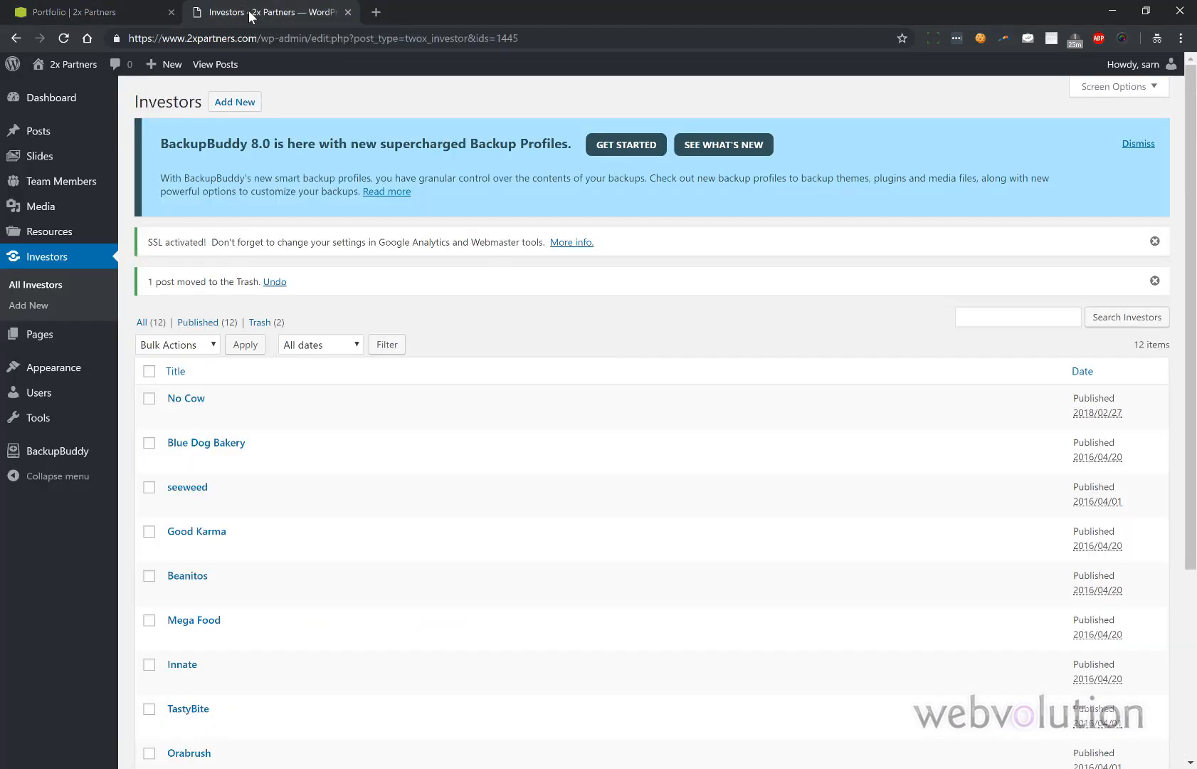
click(91, 11)
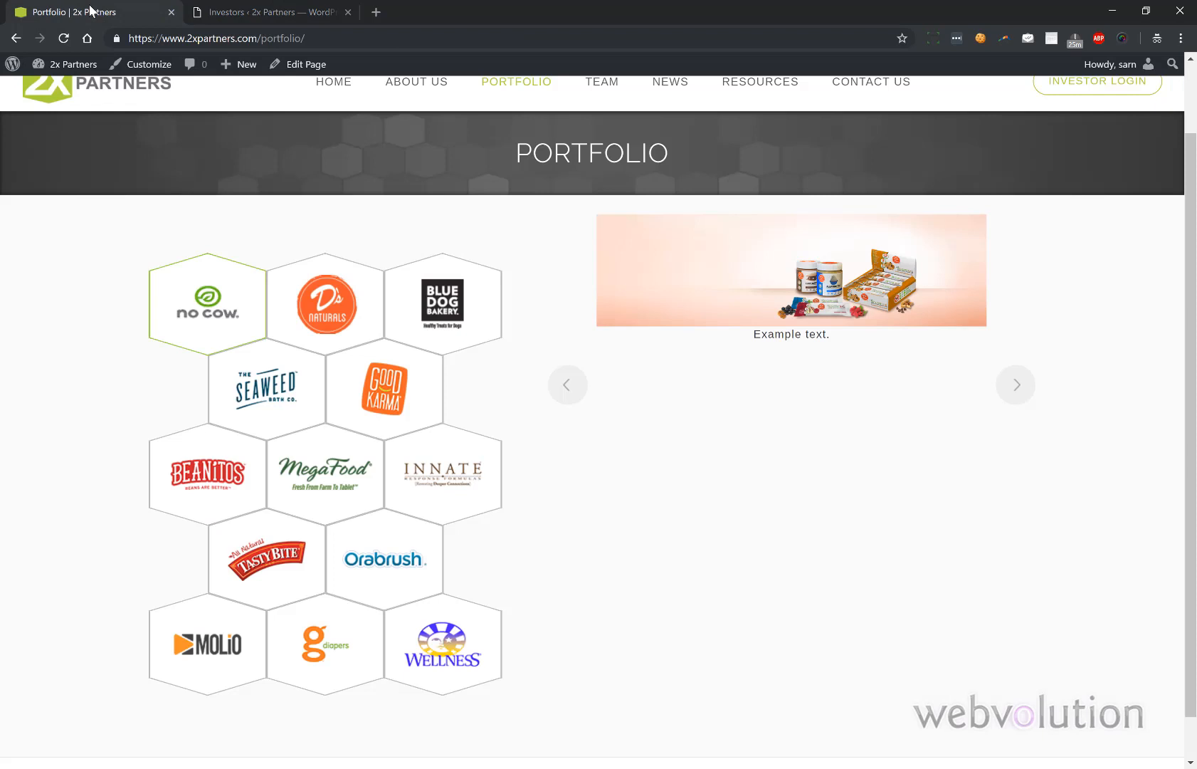
click(65, 38)
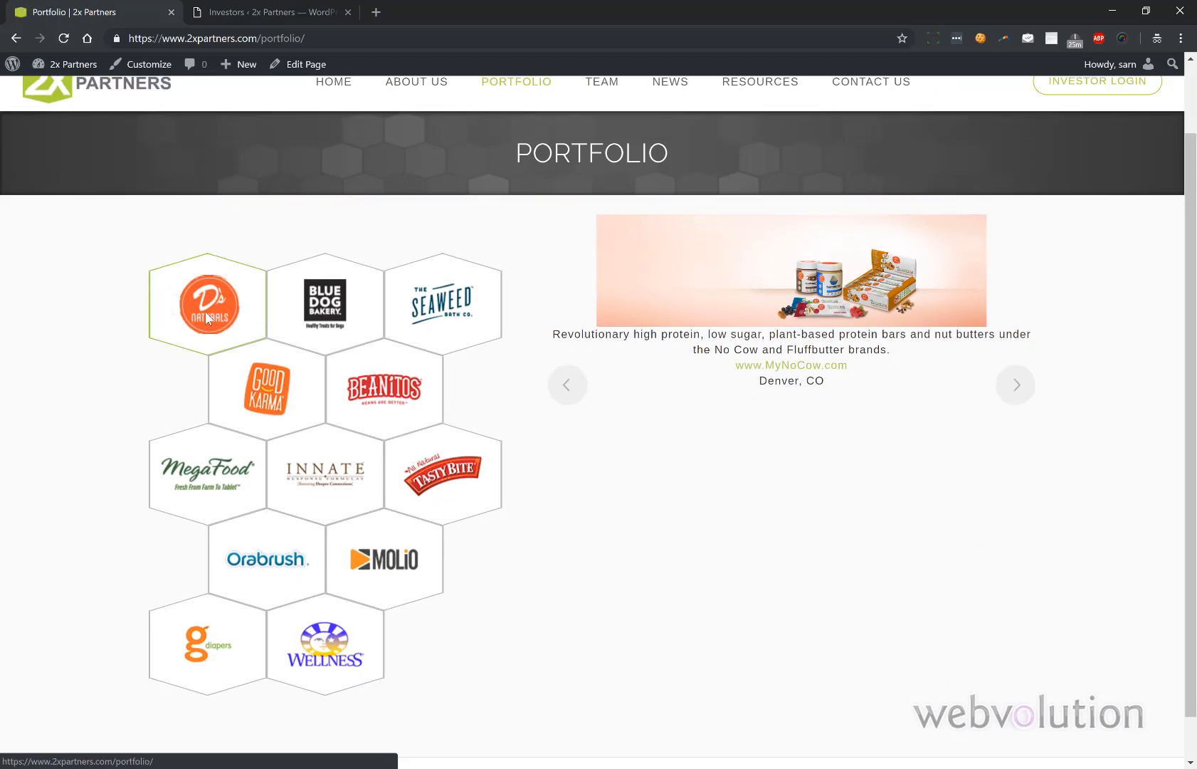
click(251, 12)
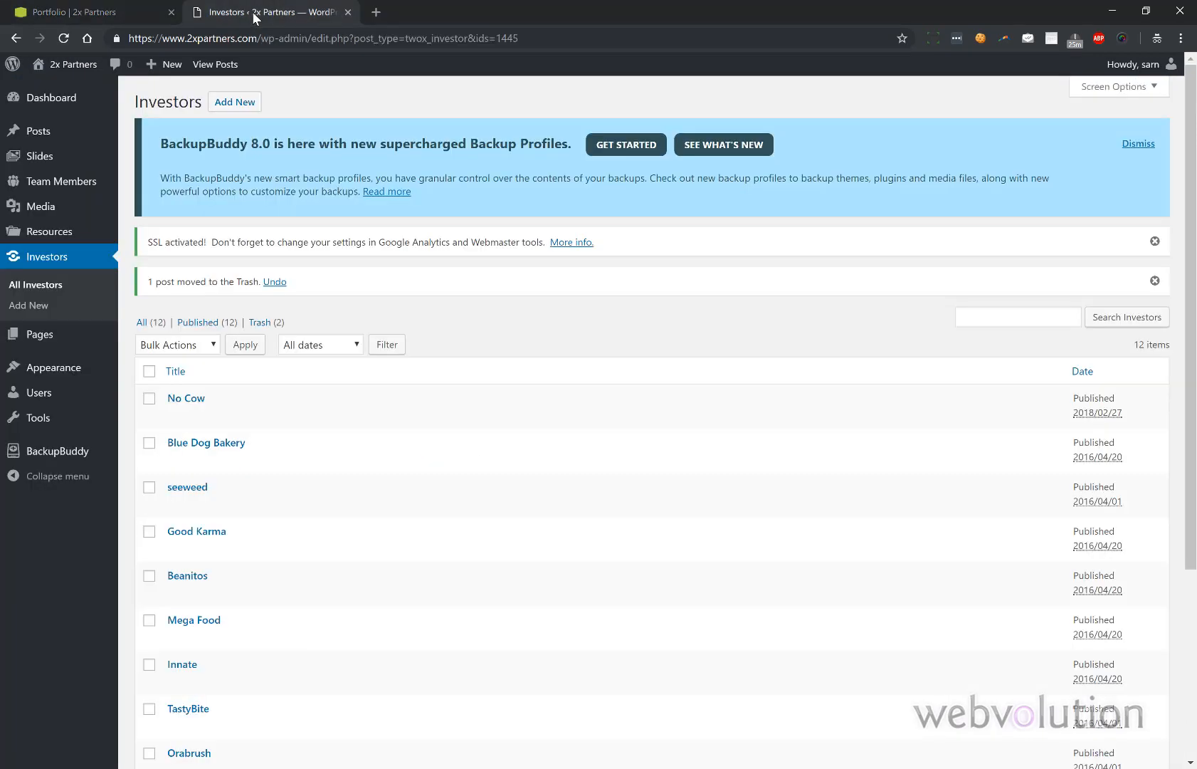
- Open No Cow's edit page to review its logo and banner, then go back to the live portfolio
mouse_move(171, 400)
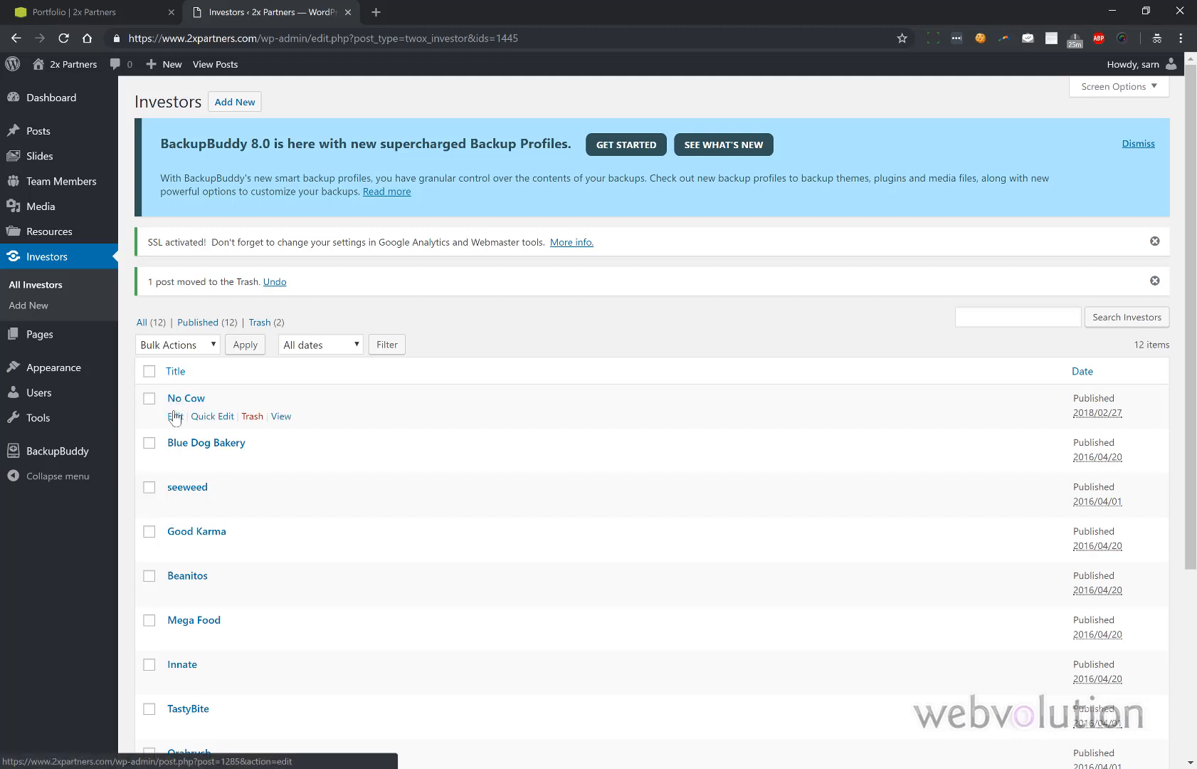
click(174, 418)
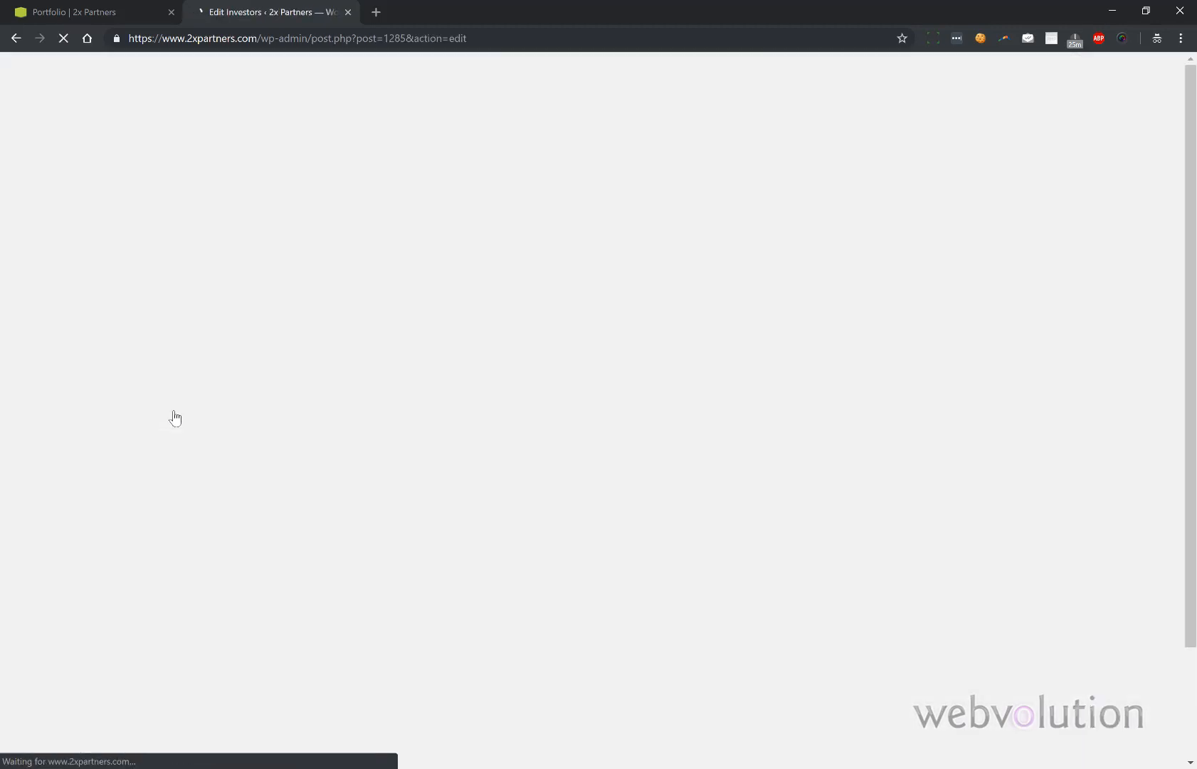
scroll(1043, 503, down, 2)
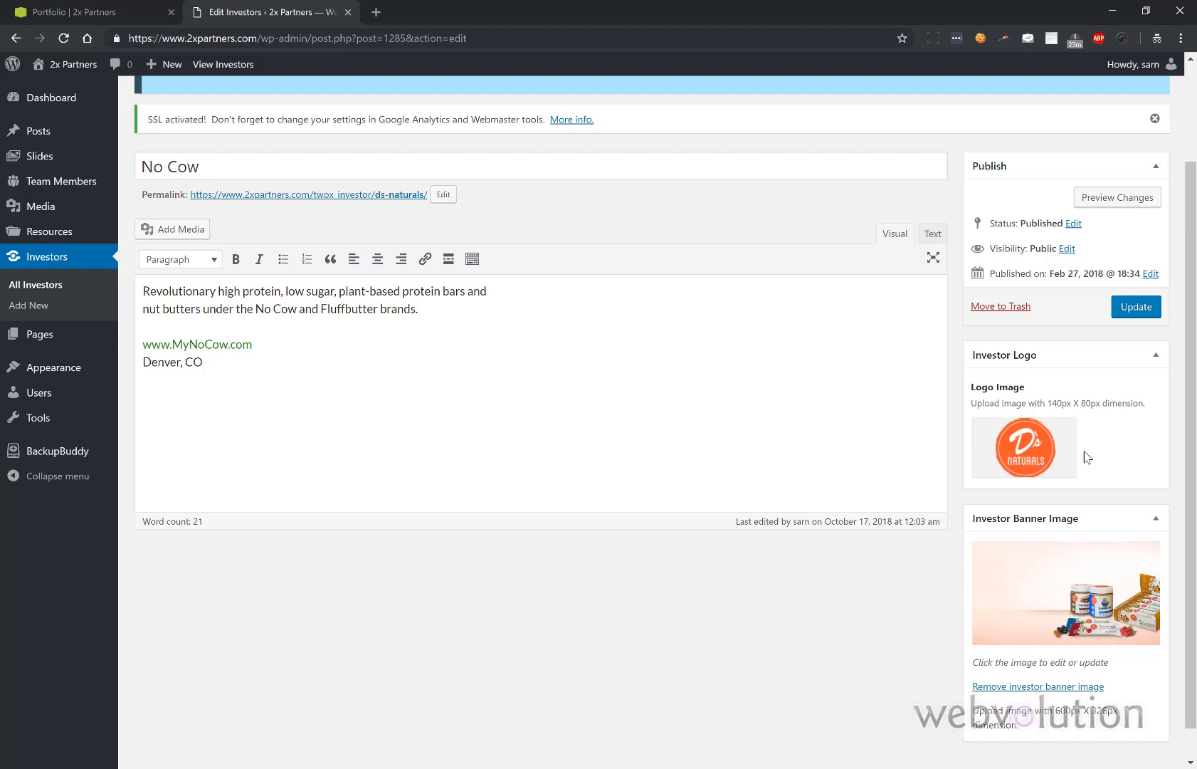
mouse_move(1069, 457)
click(119, 13)
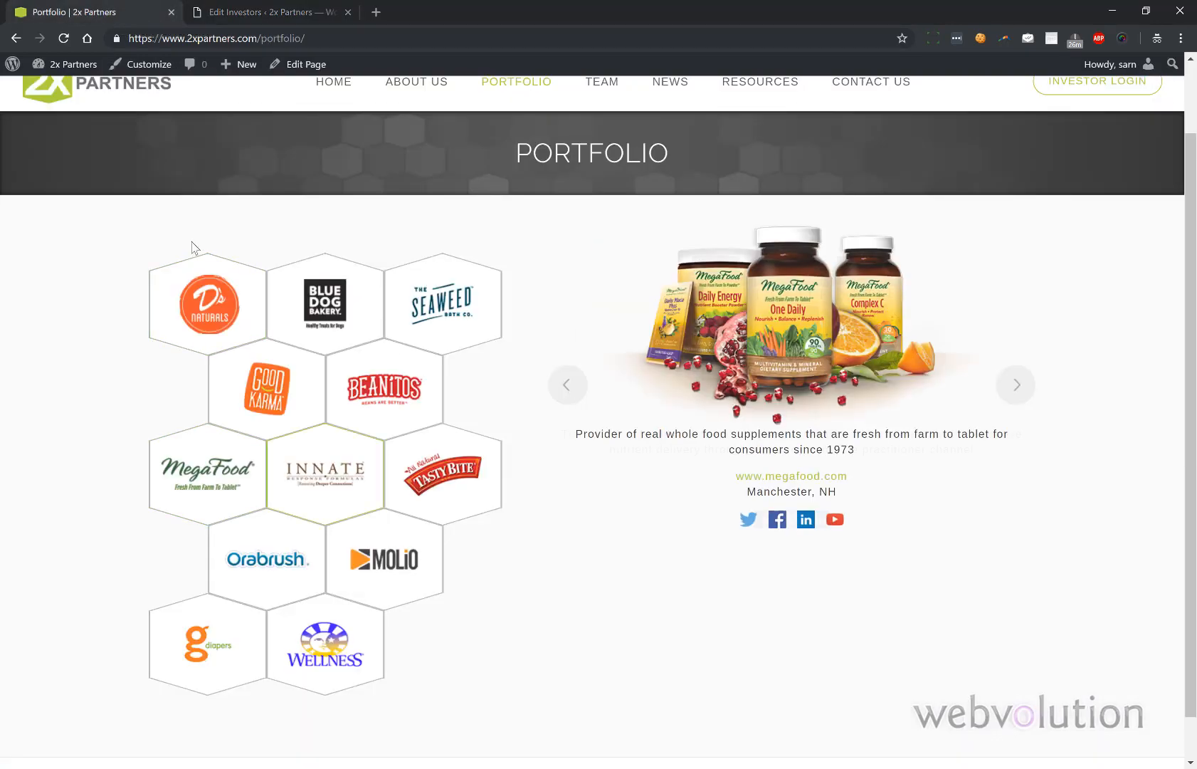
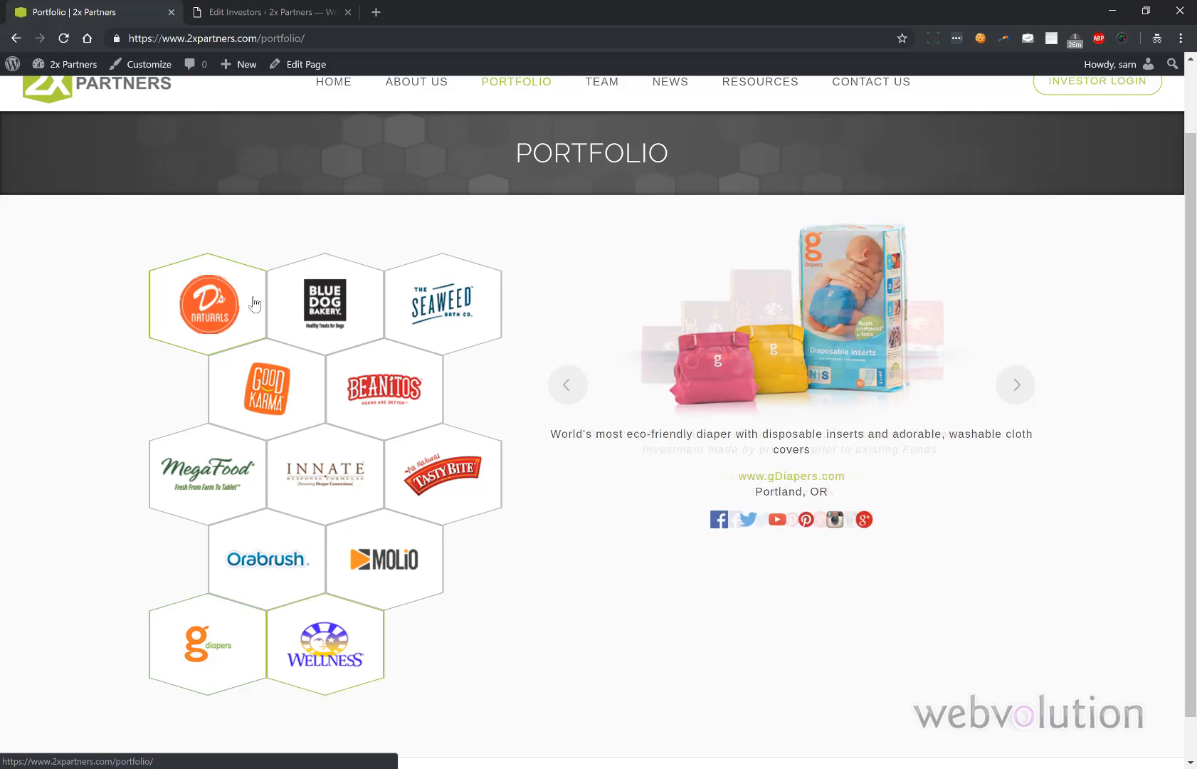
- Return to the No Cow investor's admin edit screen
click(281, 13)
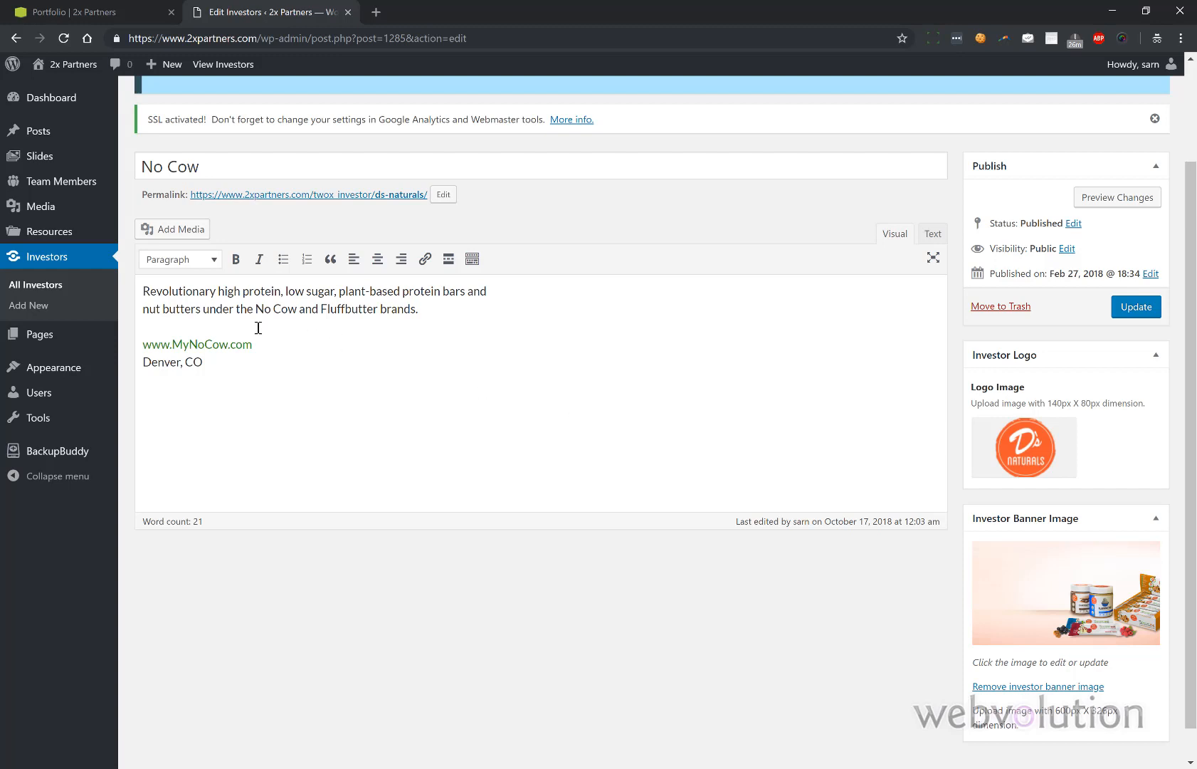
mouse_move(108, 187)
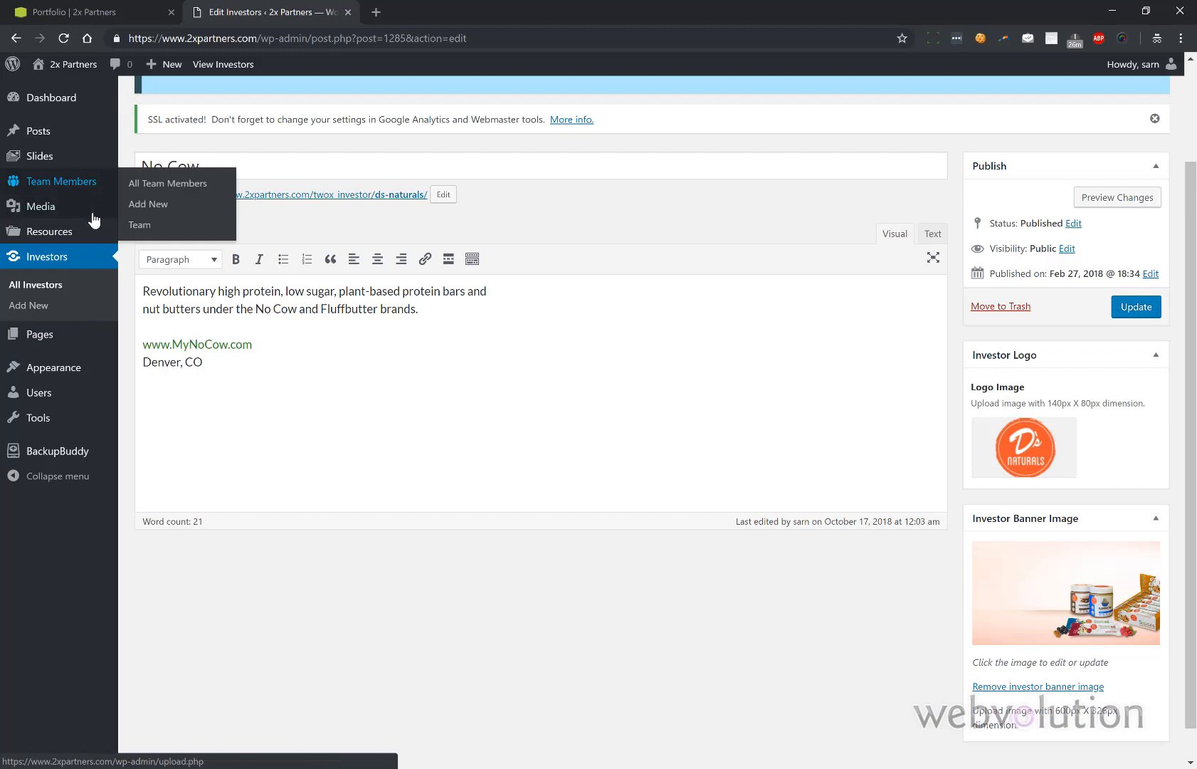
mouse_move(41, 340)
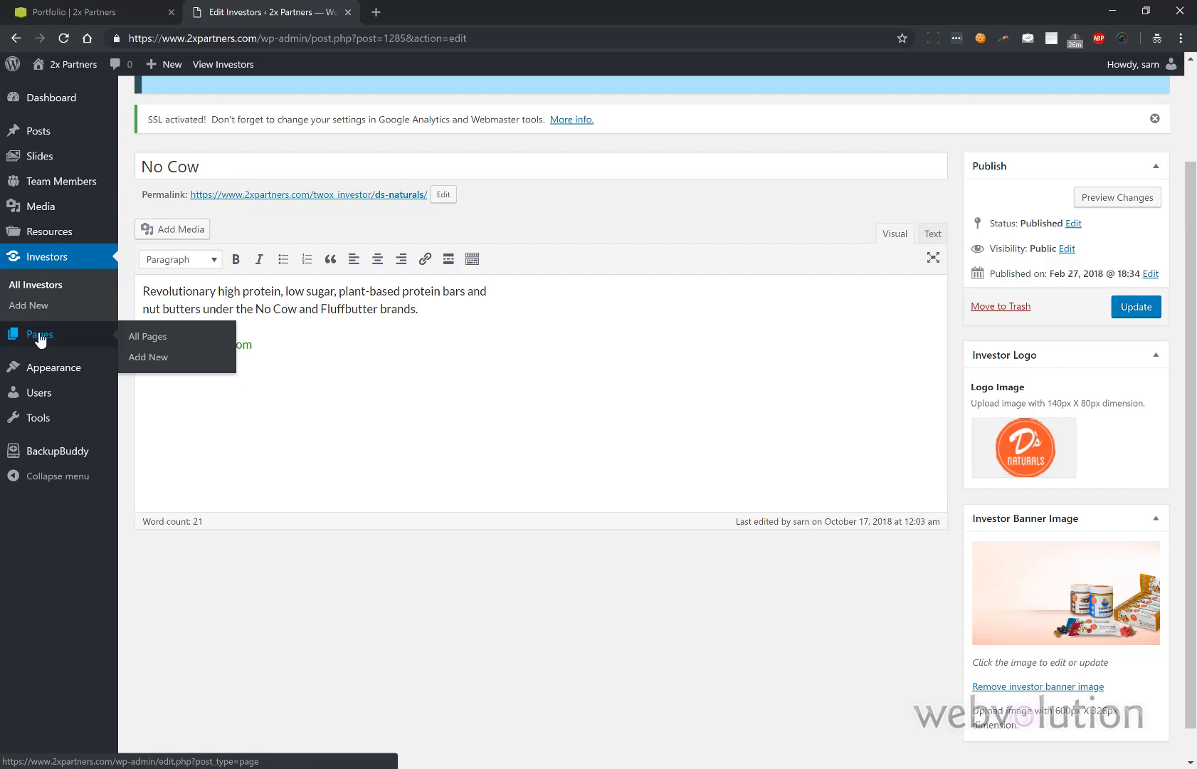
- Start a new page titled 'Test' with the body text 'Test page.'
click(40, 341)
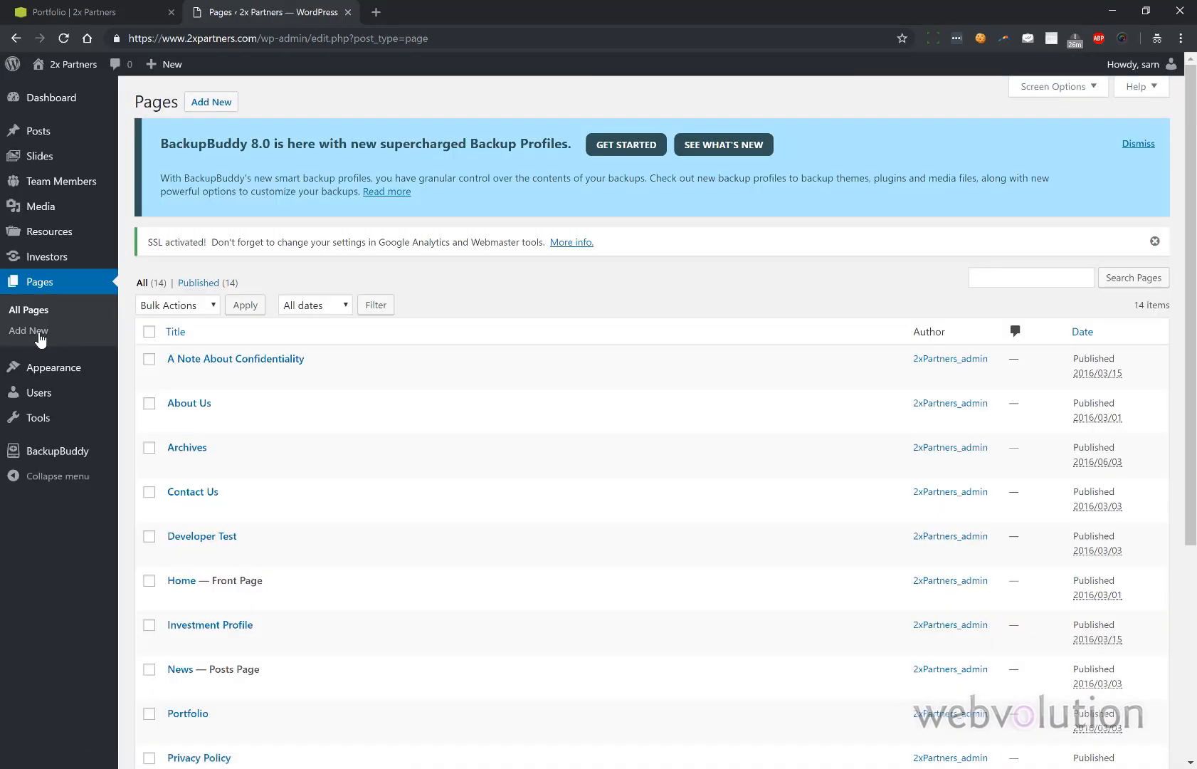
click(217, 103)
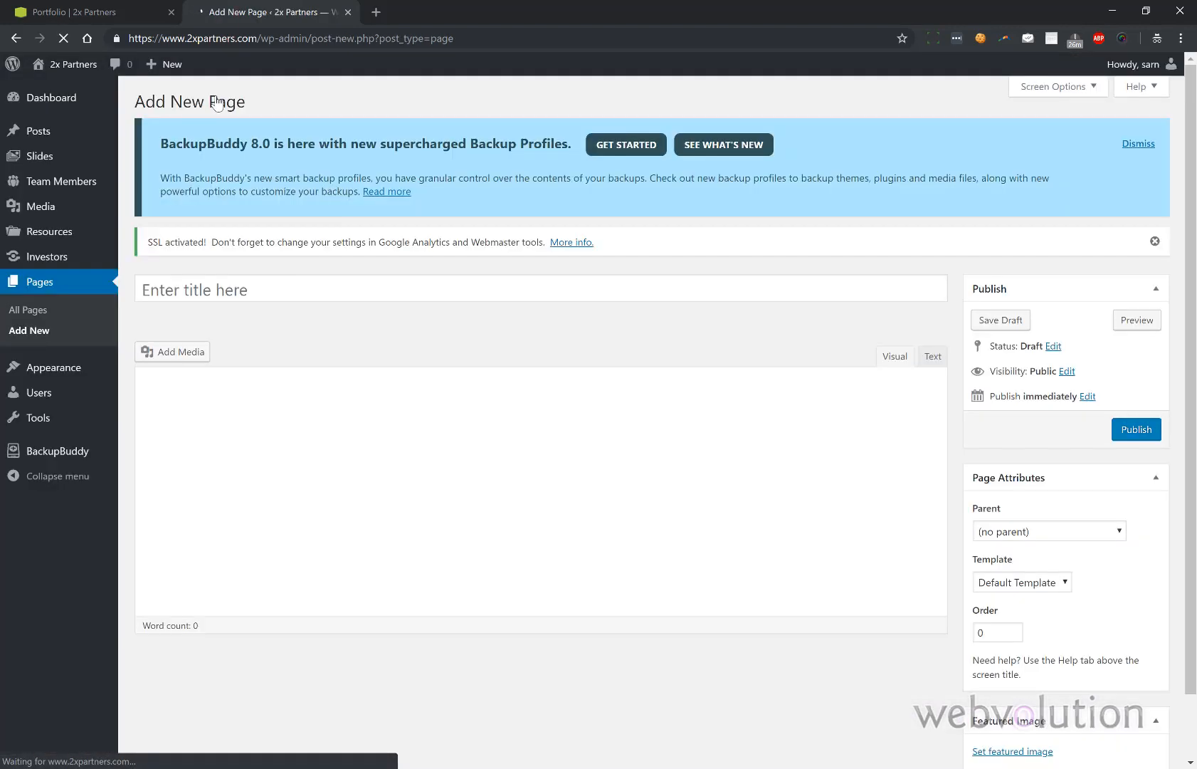
click(230, 294)
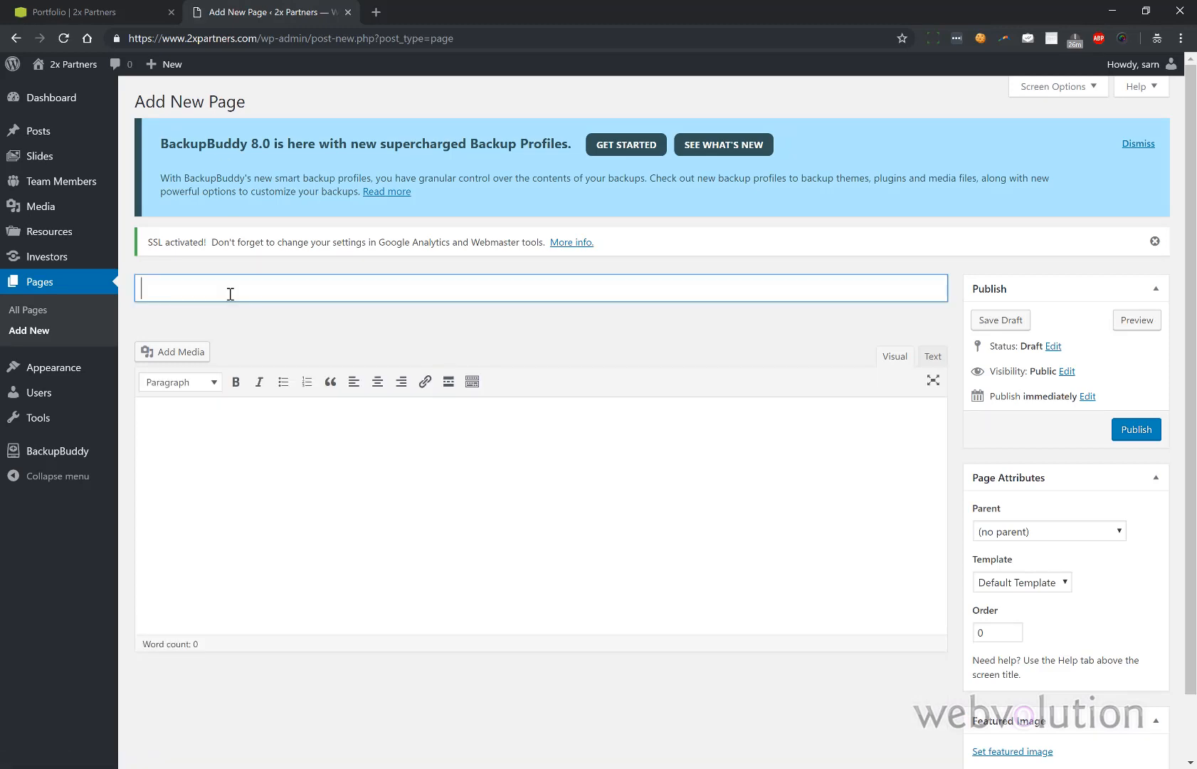
text(Test)
key(Tab)
text(Te)
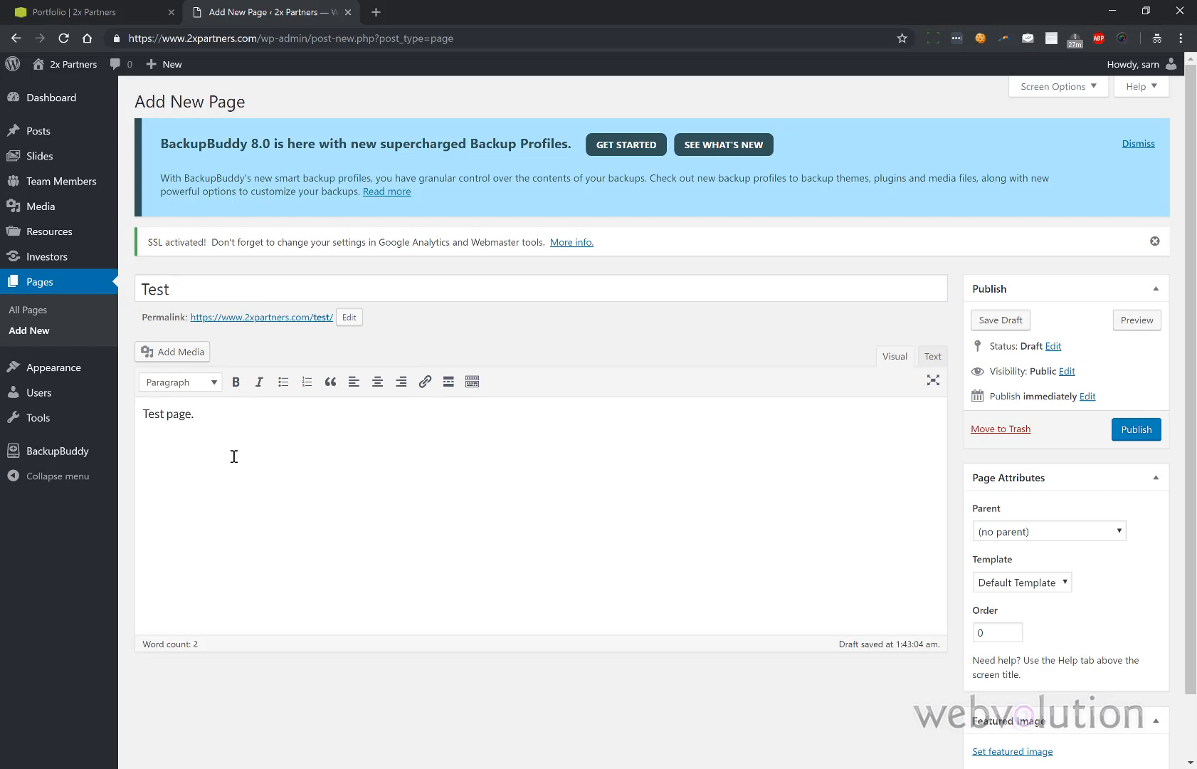
- Insert the No Cow chocolate chip bar image, publish the page, and view it live
click(169, 356)
click(541, 445)
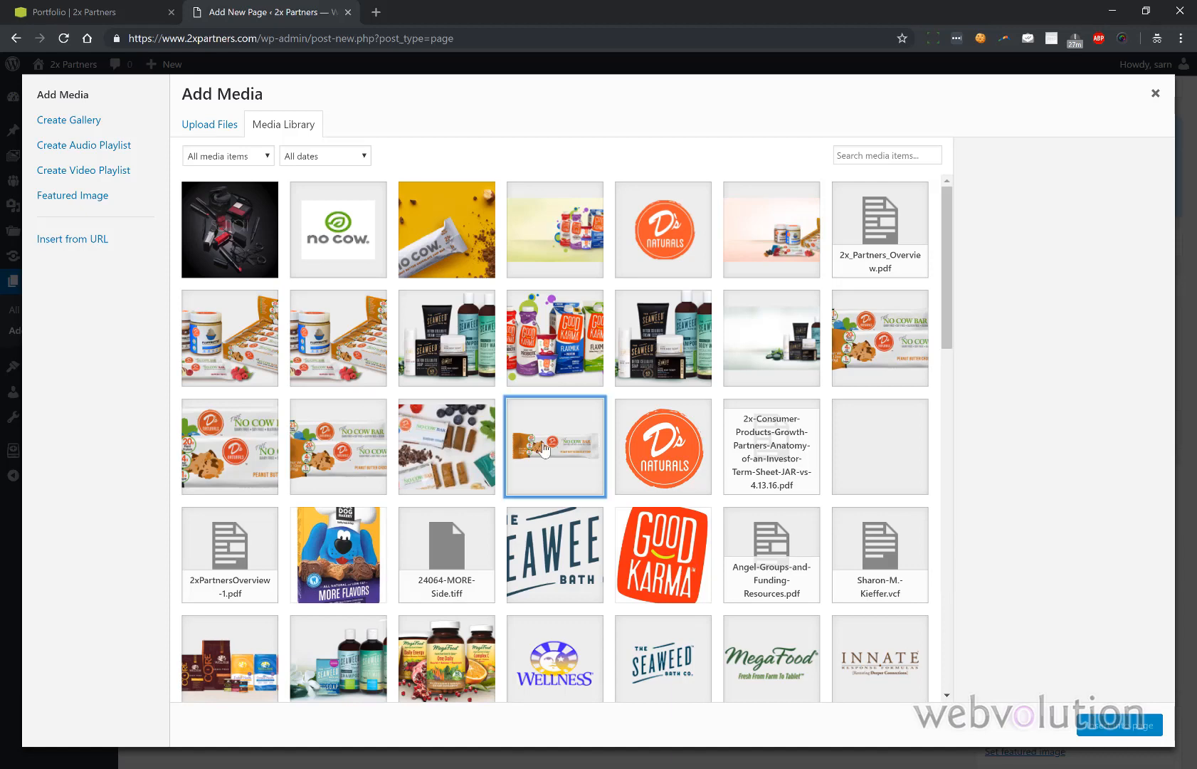
click(1100, 727)
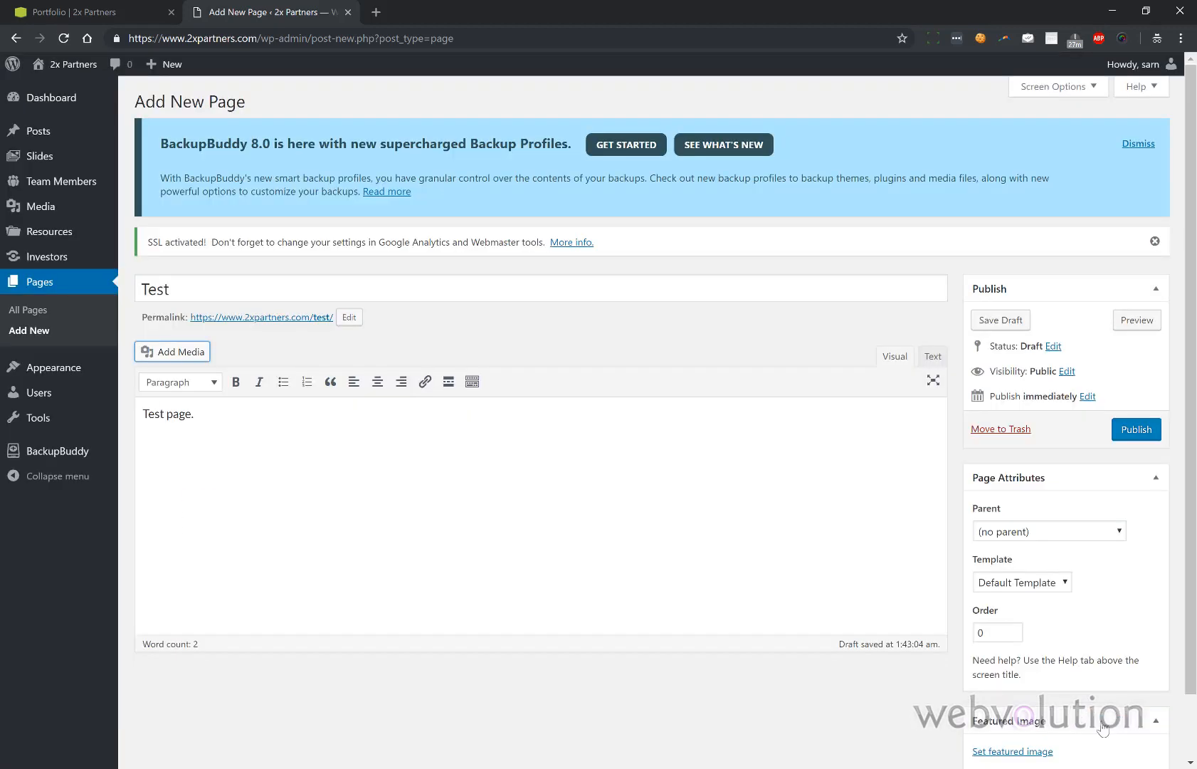
click(1152, 432)
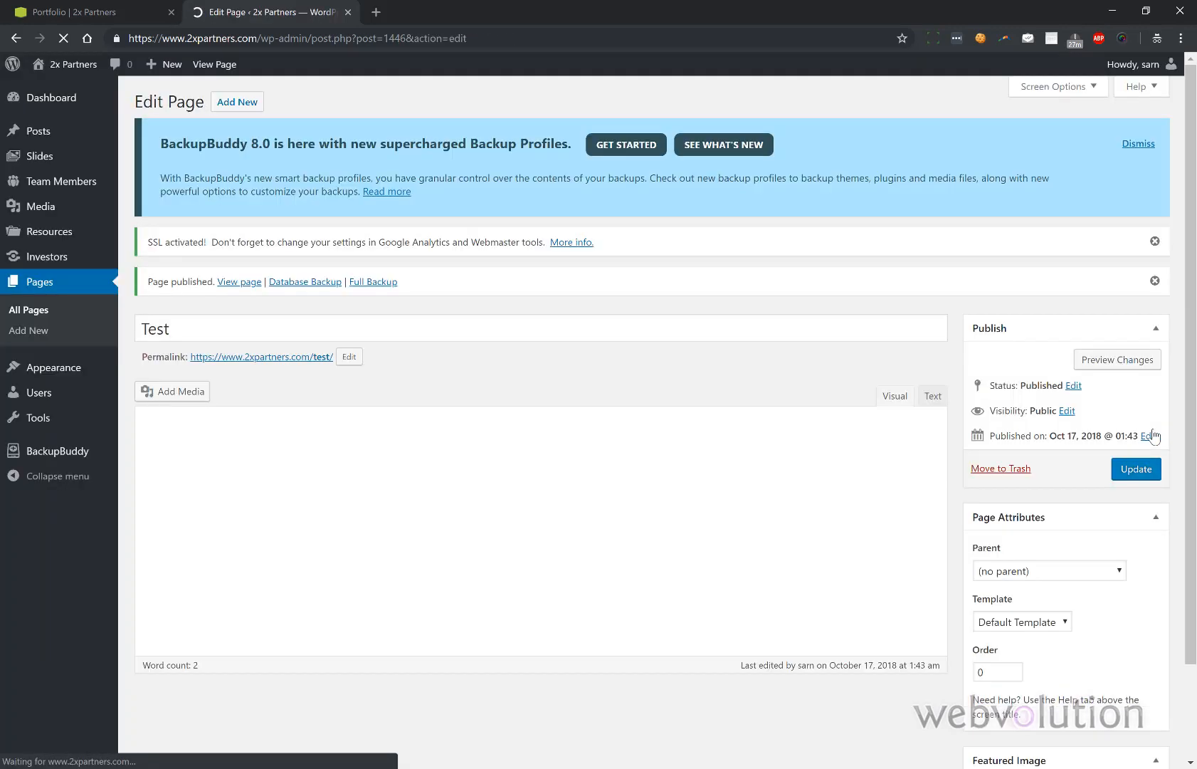
click(327, 363)
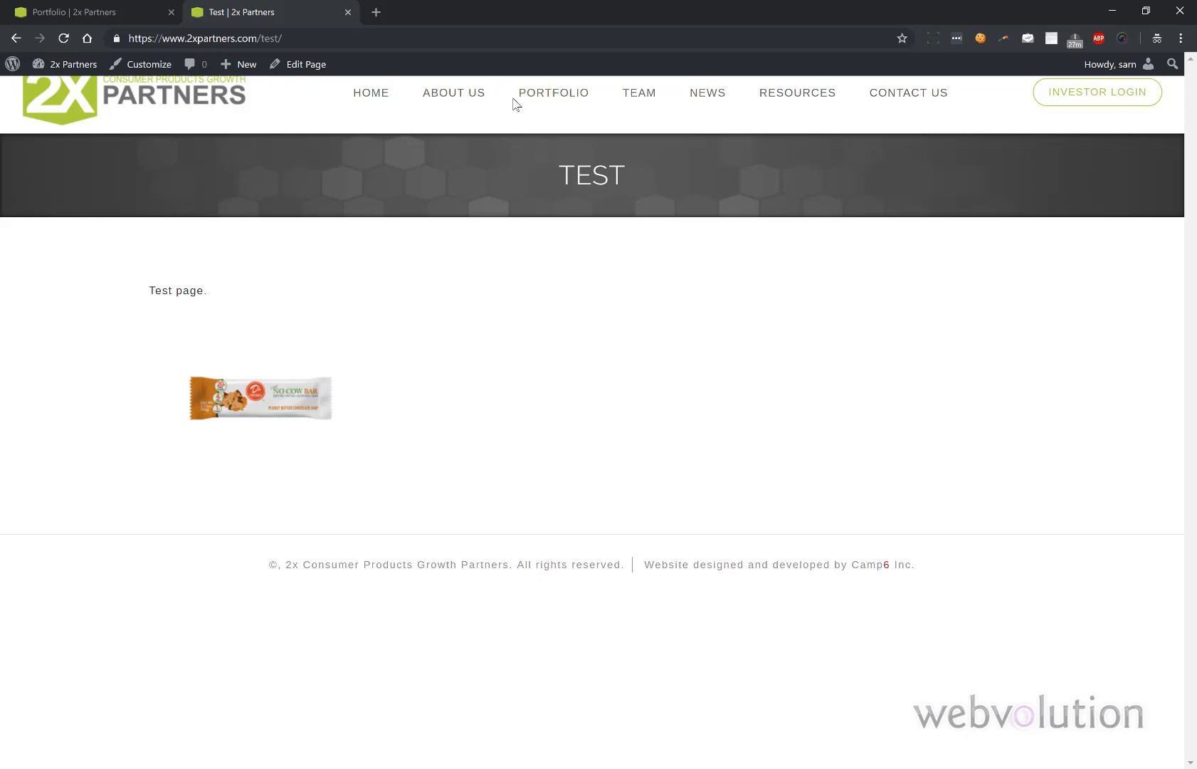
- Change the Test page's permalink slug to 'testpage' and update the page
click(98, 10)
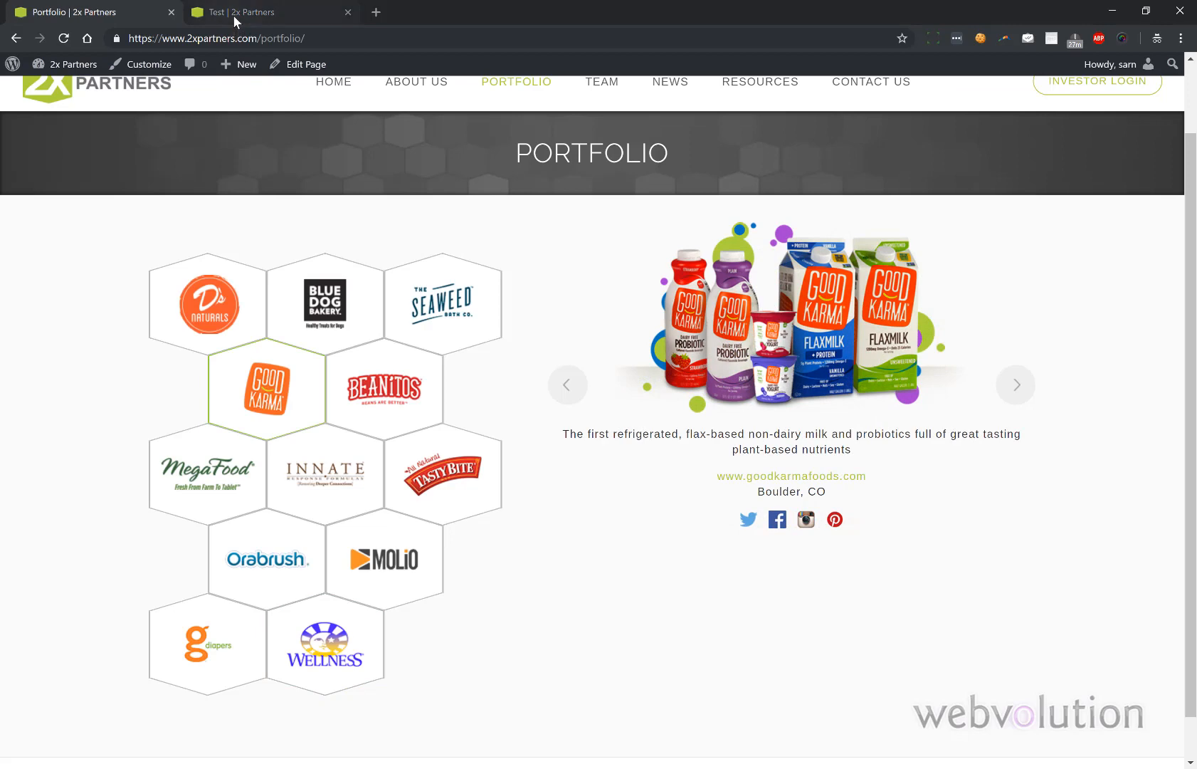
click(232, 15)
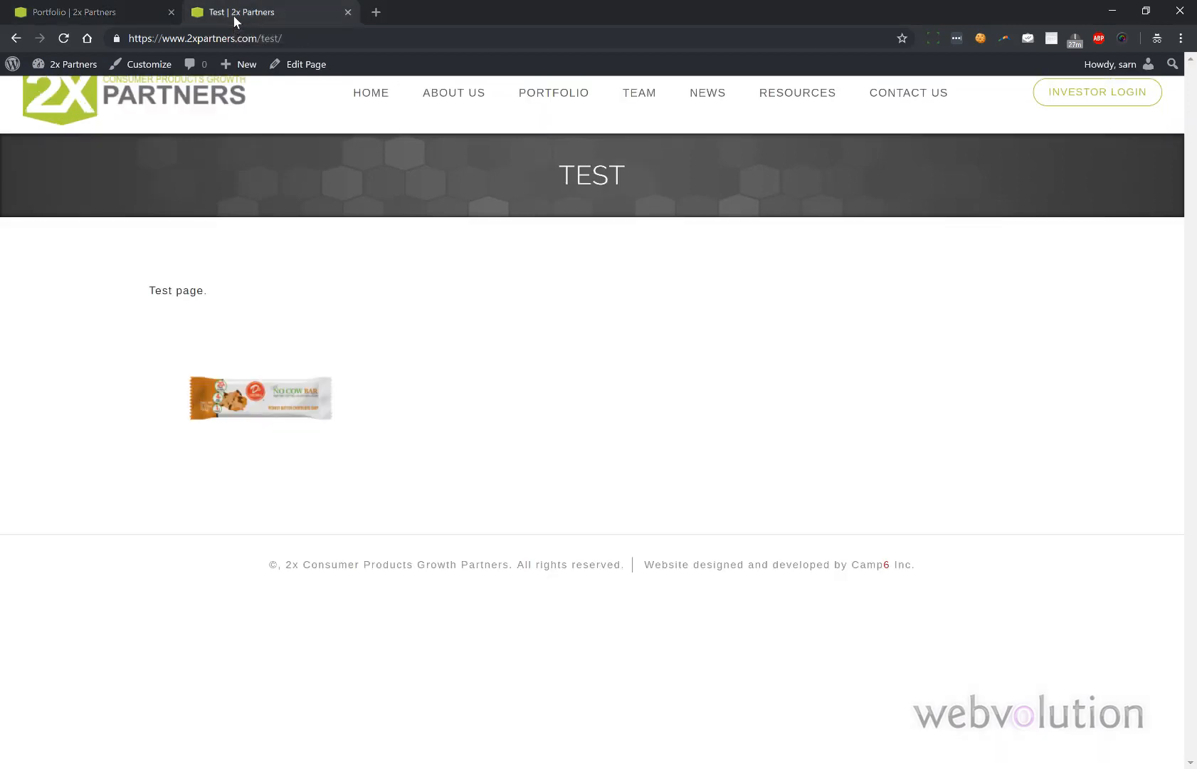
click(20, 39)
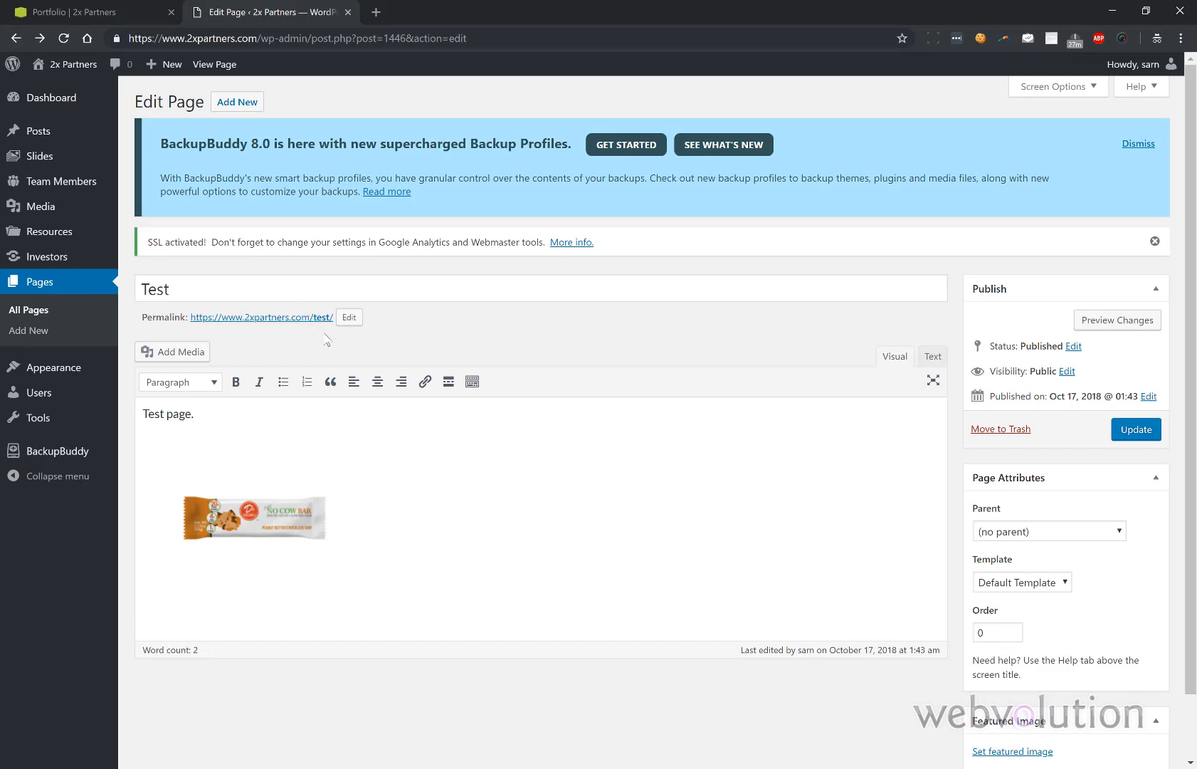
click(349, 317)
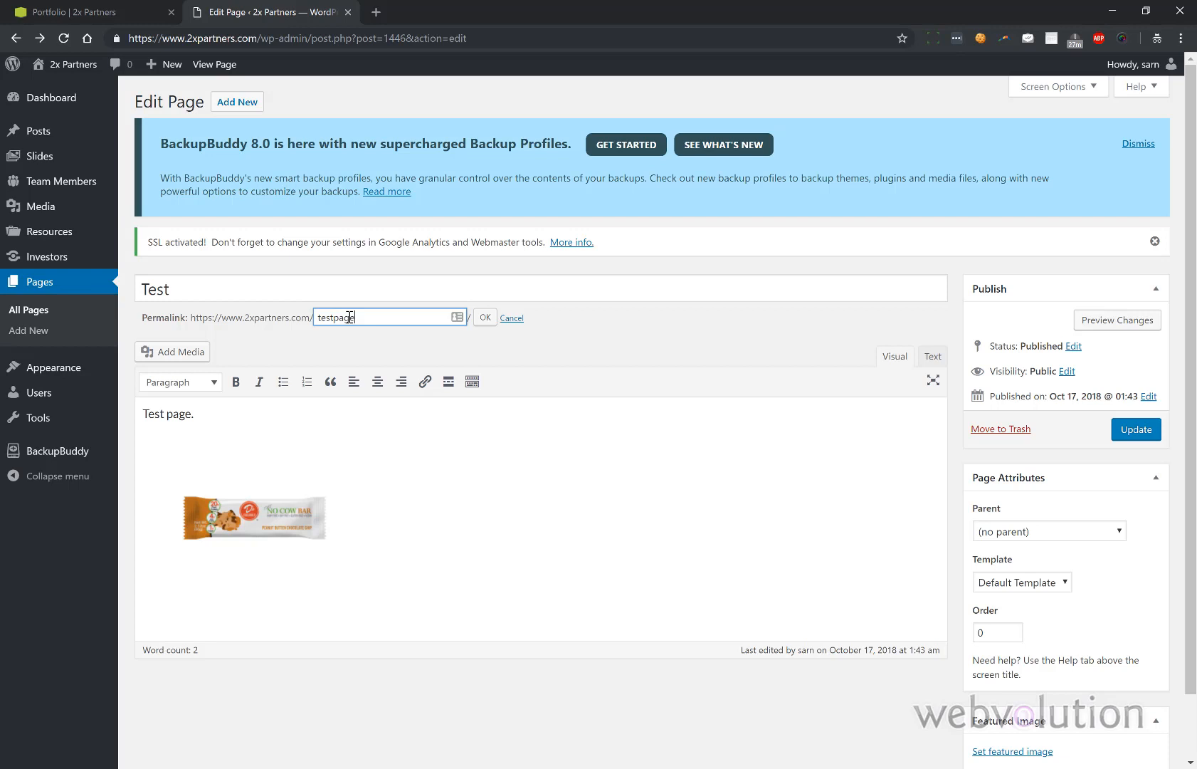
click(485, 317)
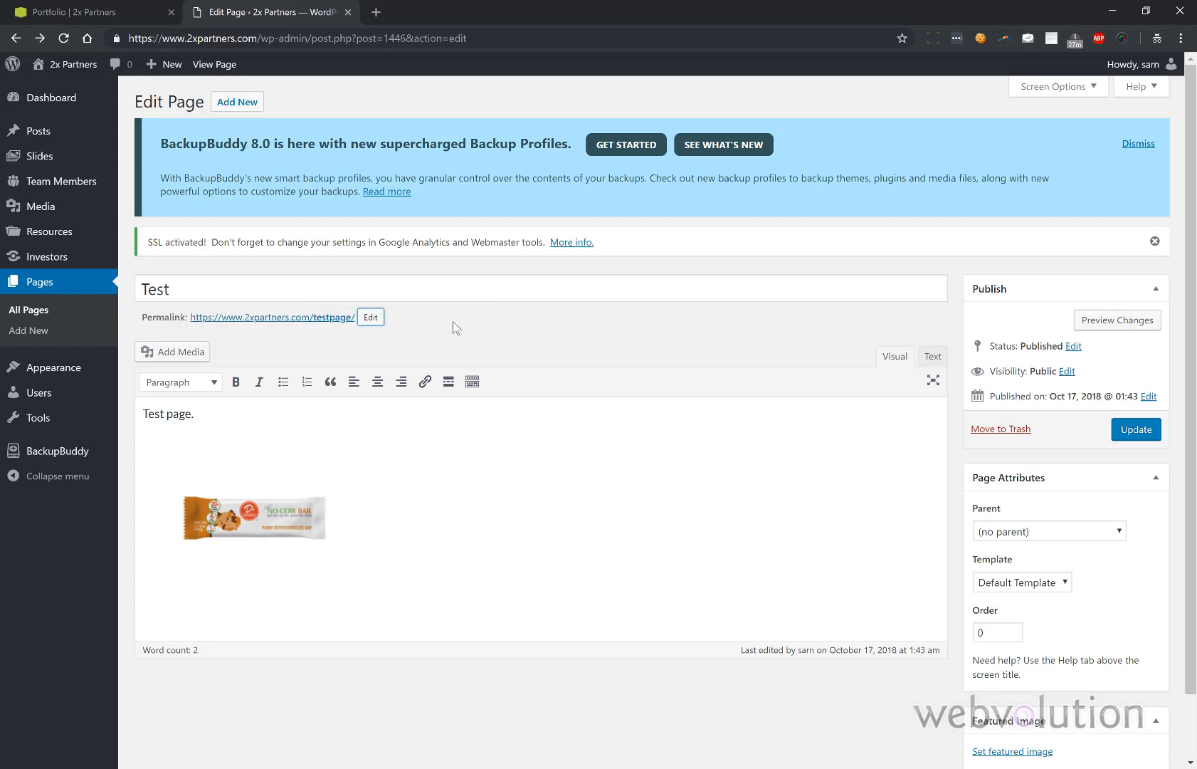
click(369, 319)
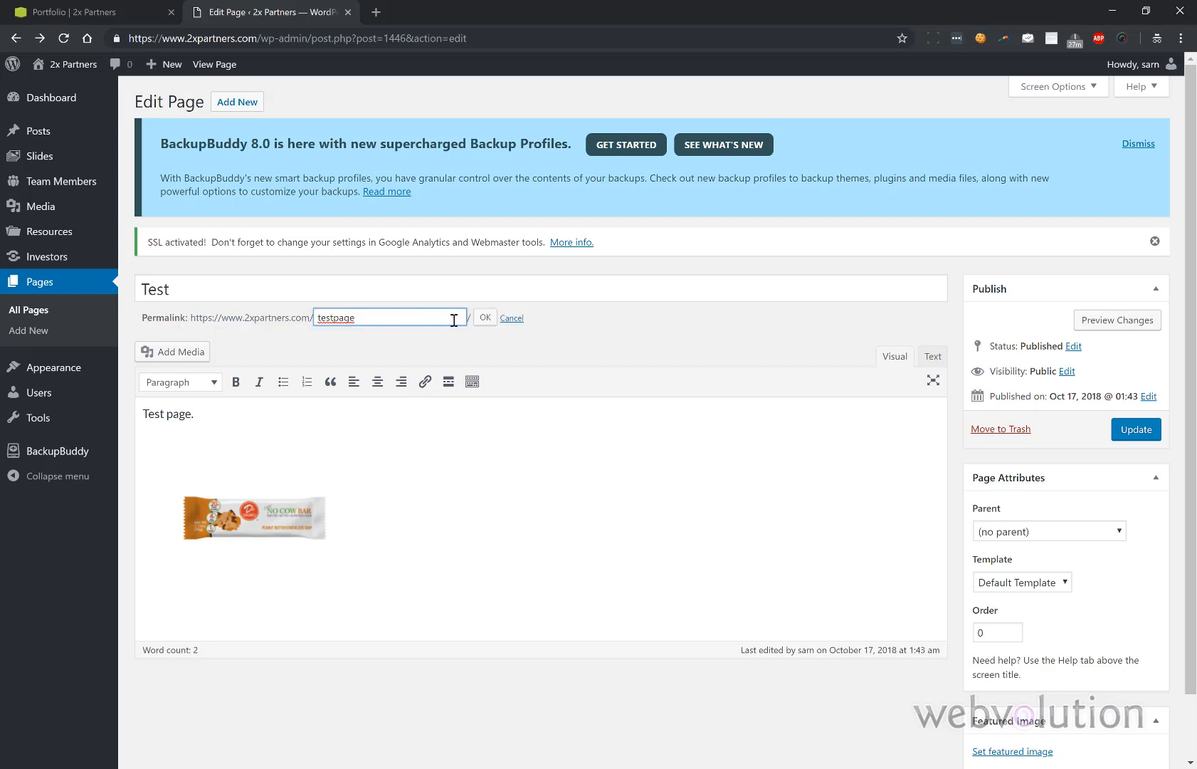
click(483, 318)
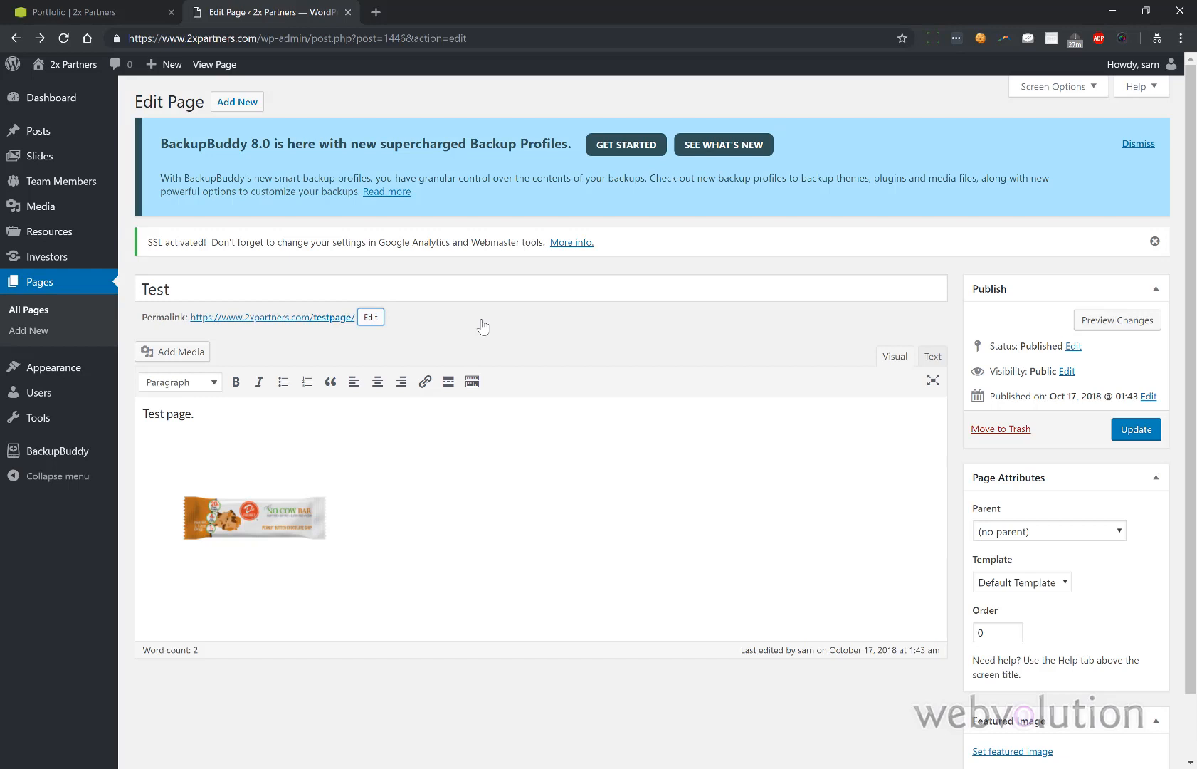
click(1130, 436)
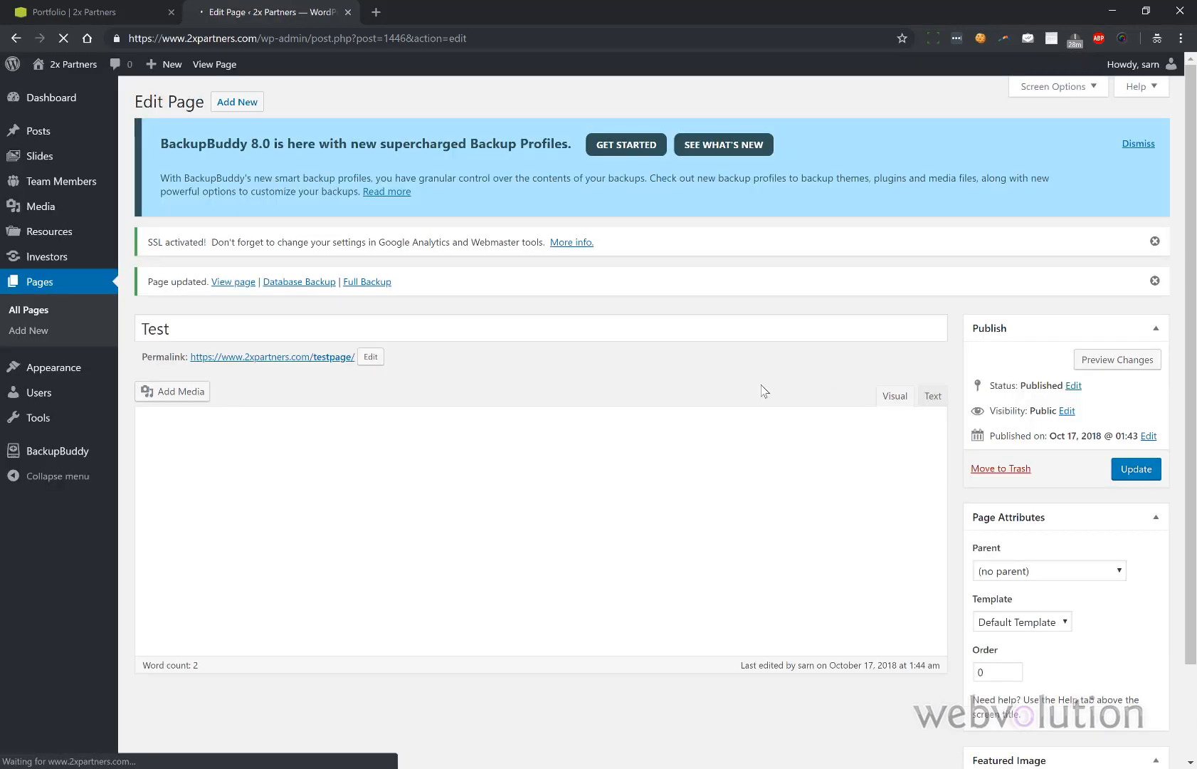
- View the page at /testpage/ and try the old /test address, then return to Portfolio
click(329, 357)
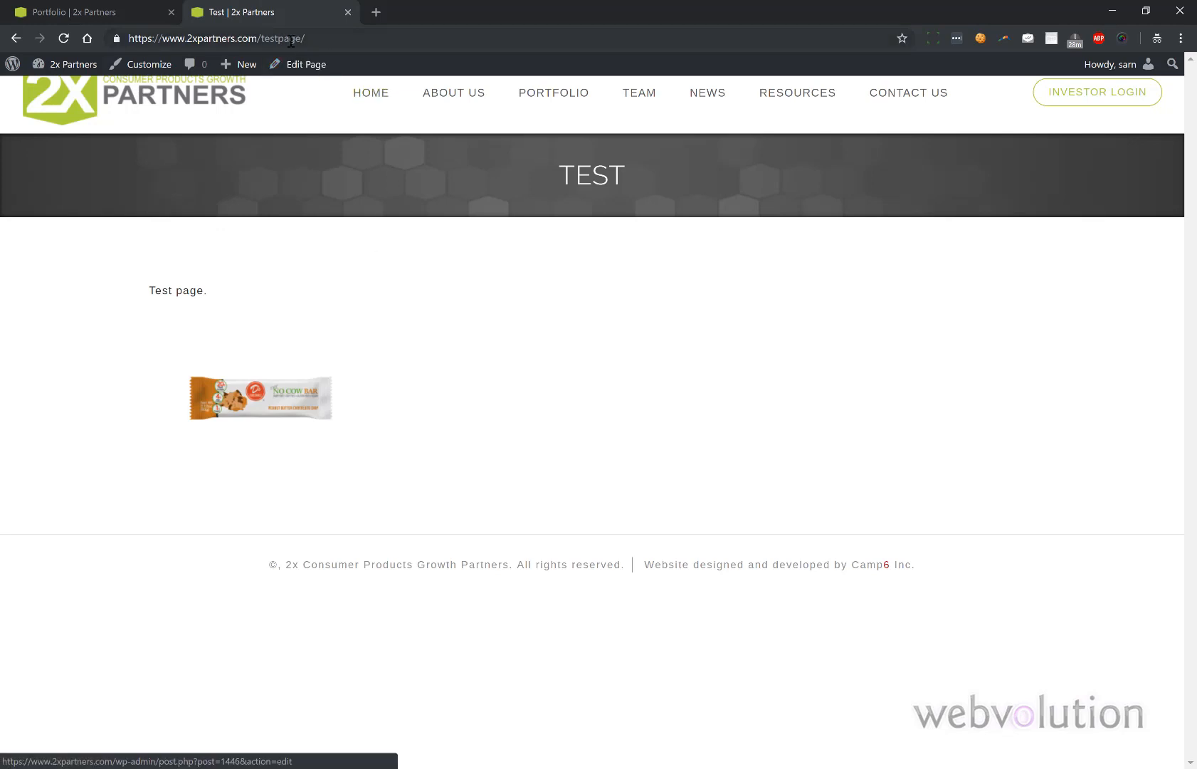
drag(277, 38, 361, 43)
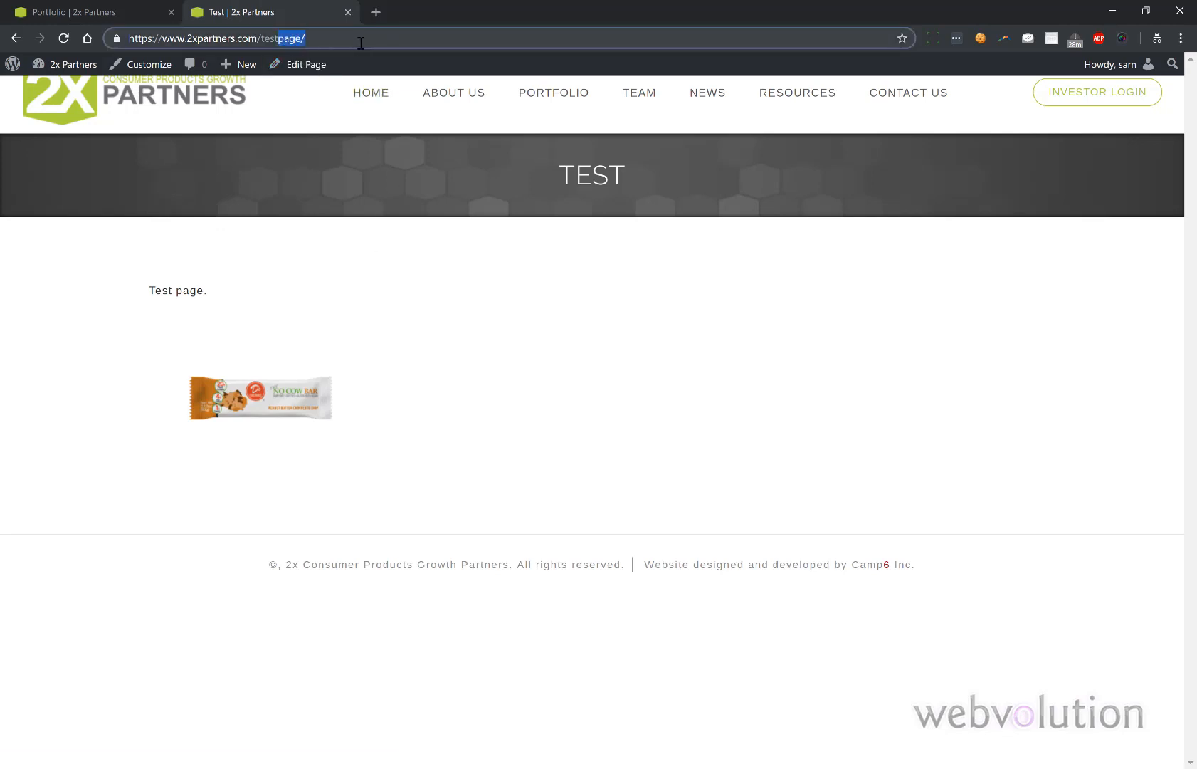
key(BackSpace)
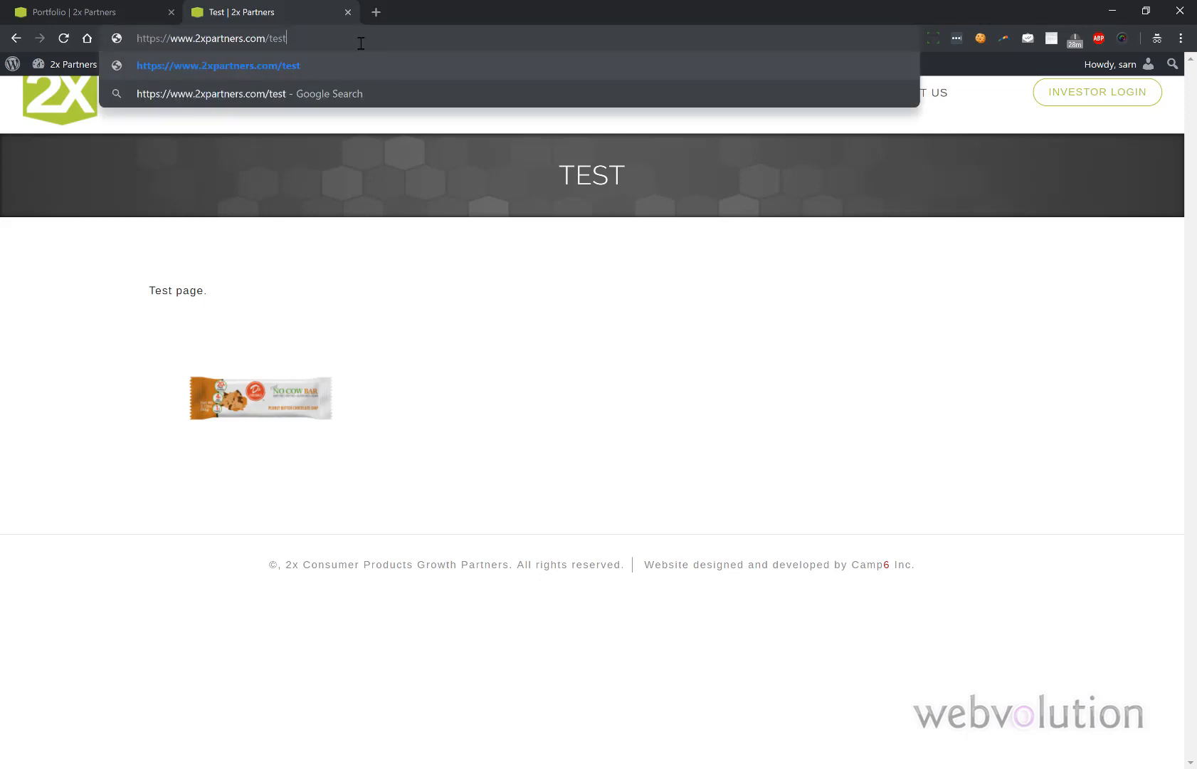
key(Return)
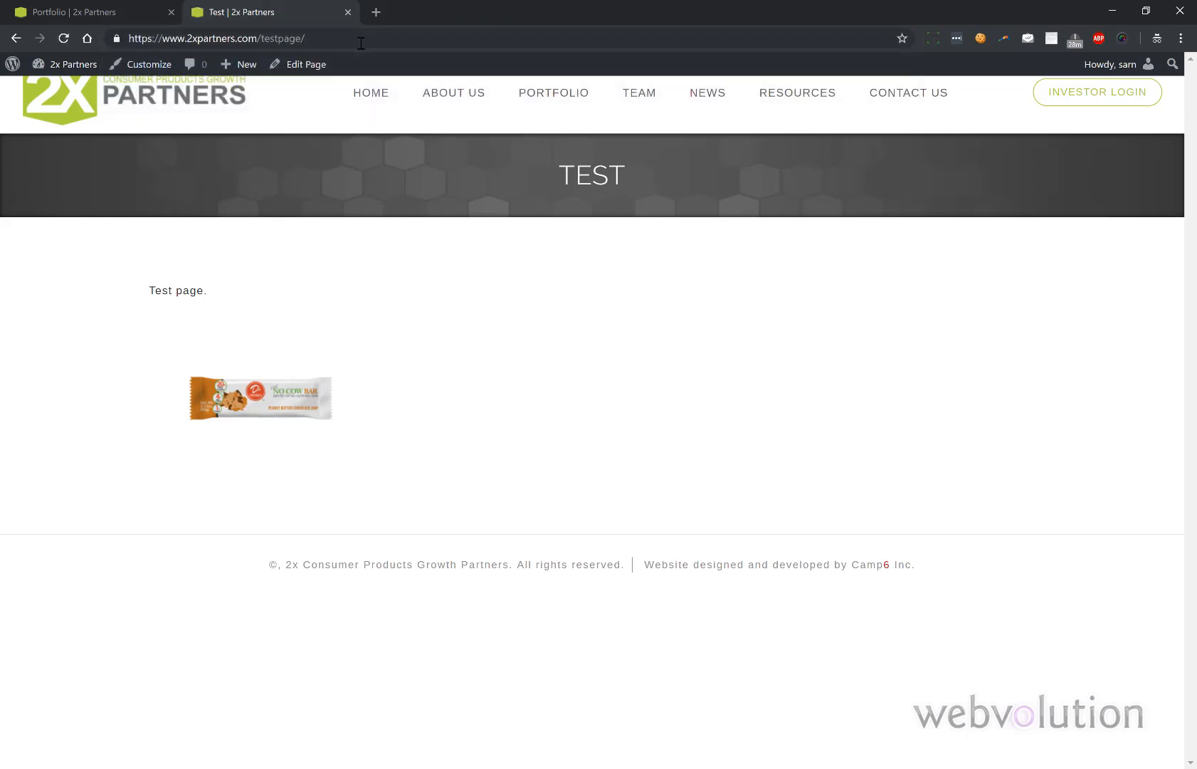
click(17, 38)
click(17, 39)
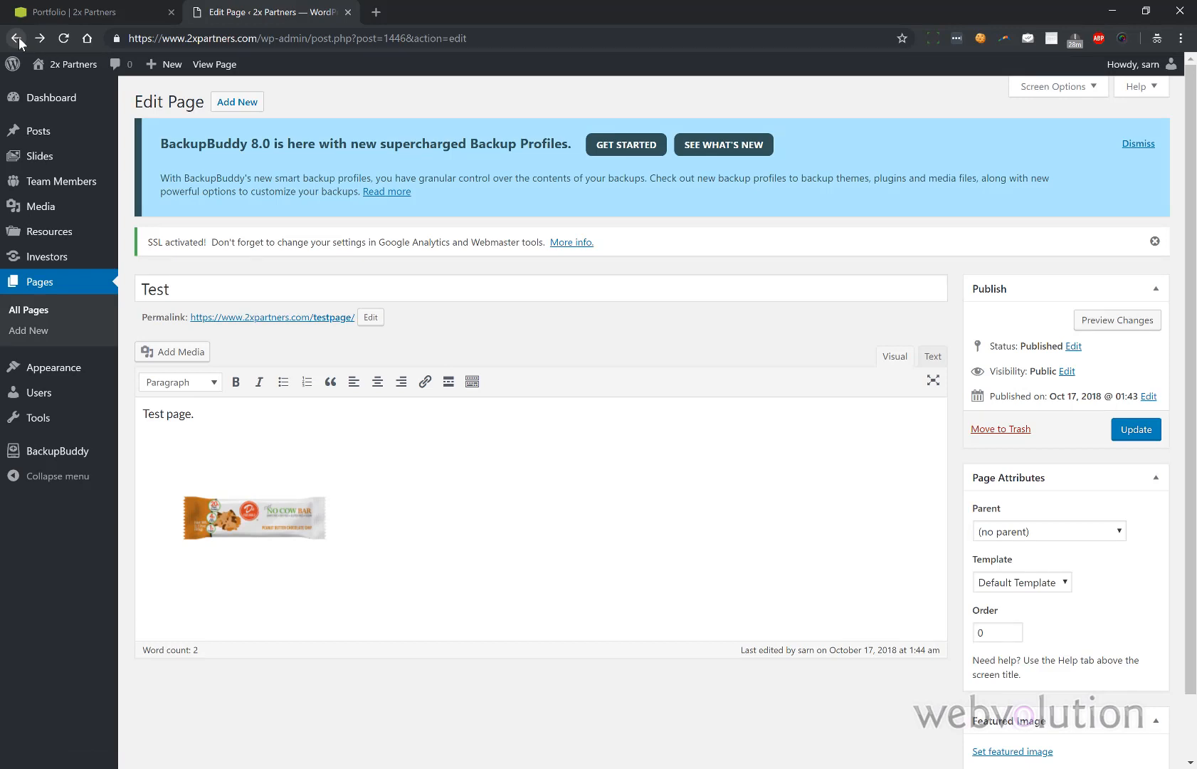
click(133, 9)
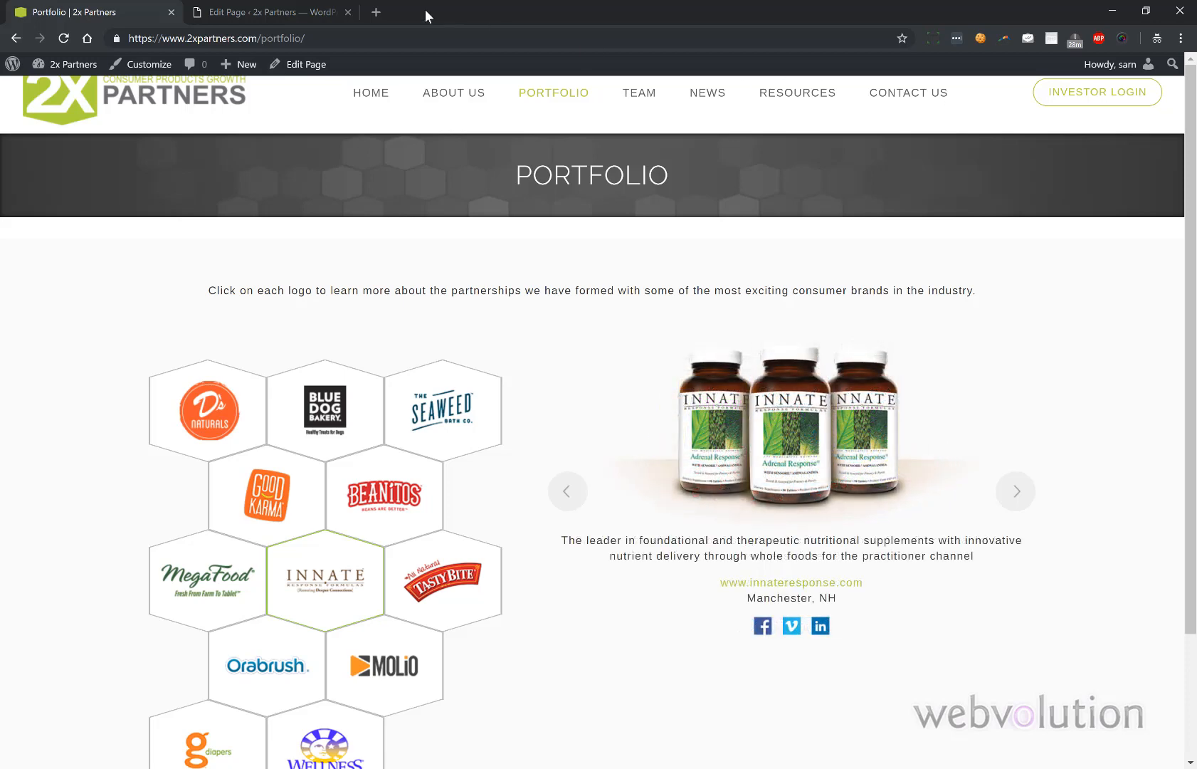
- Load the Top Menu in the Appearance > Menus editor
click(313, 12)
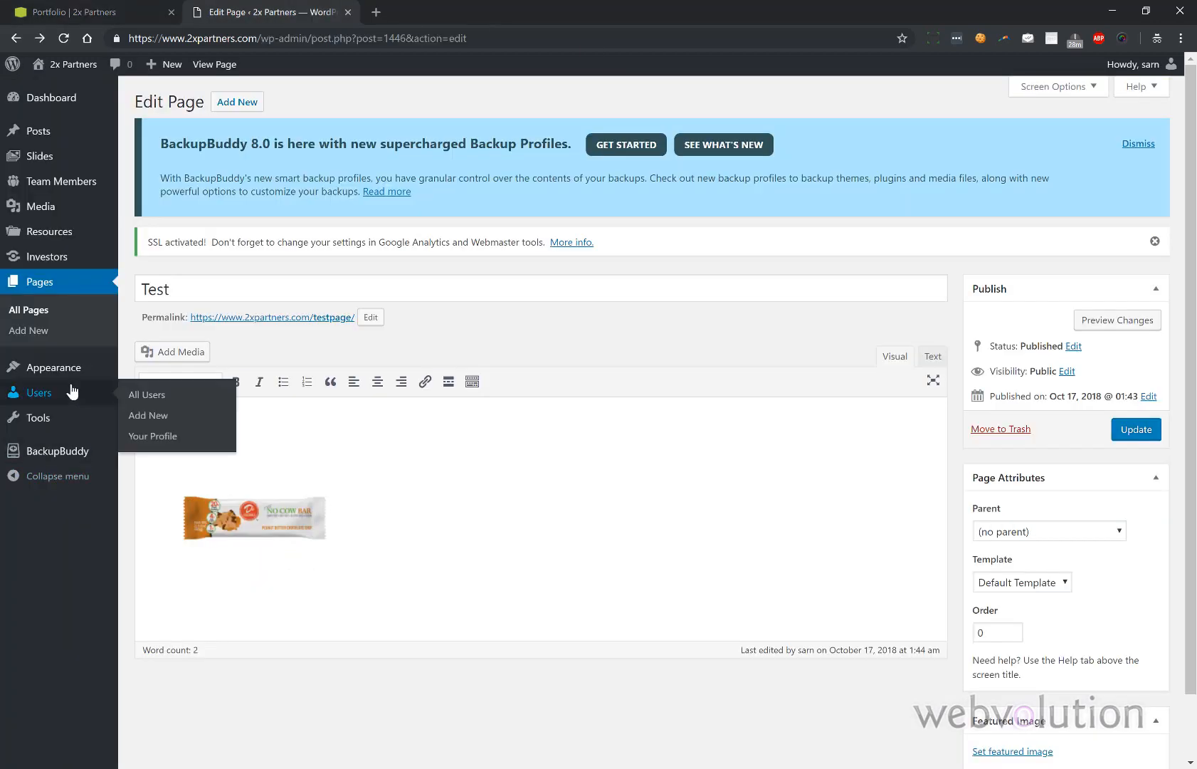
mouse_move(73, 379)
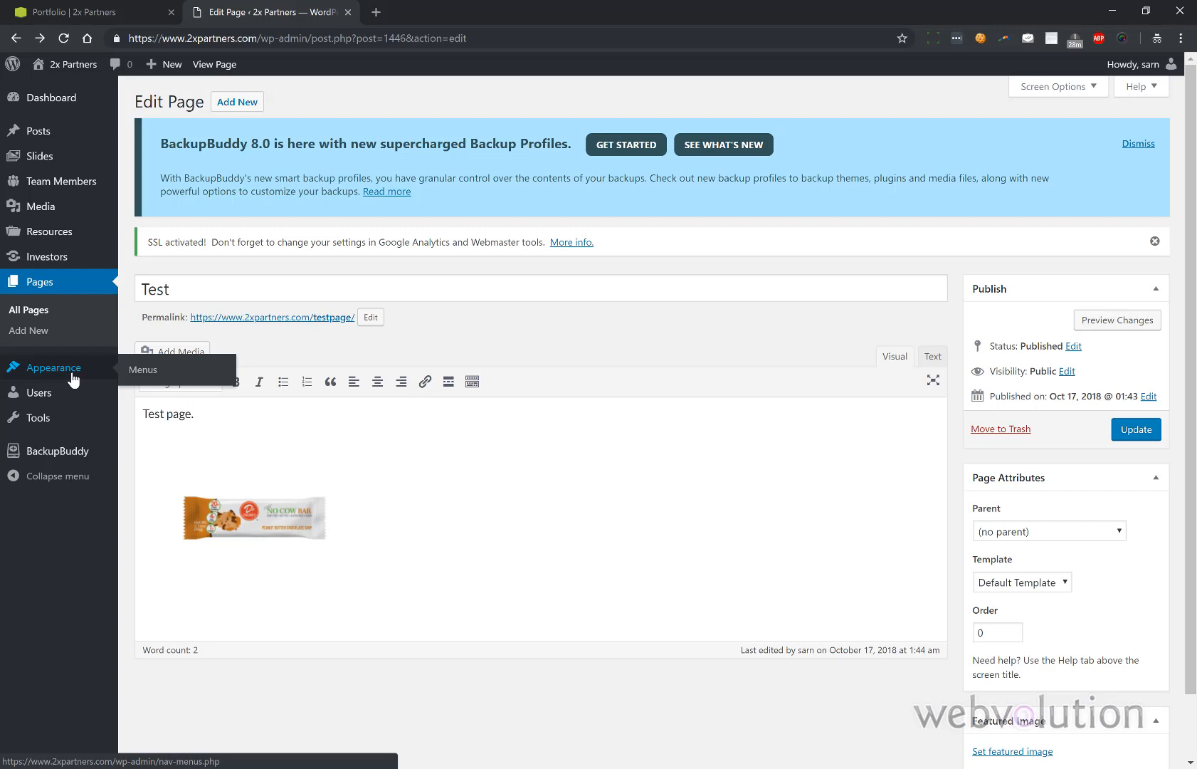
click(137, 374)
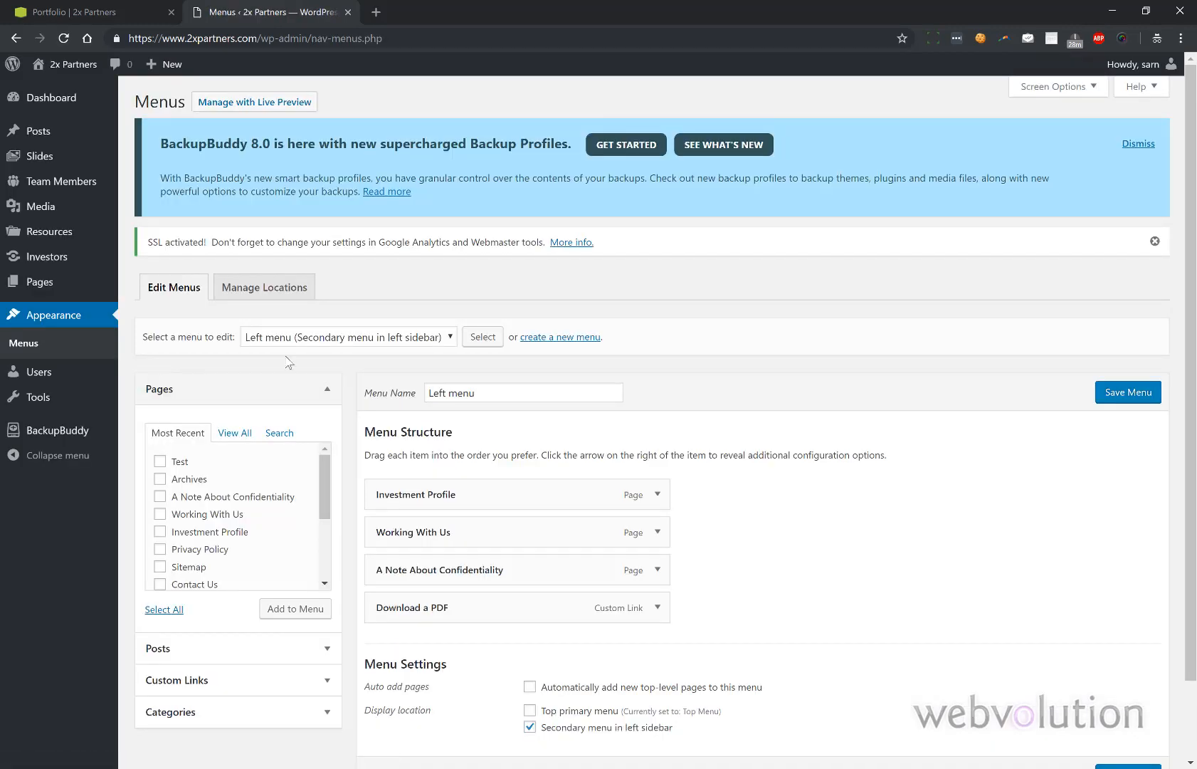
click(390, 337)
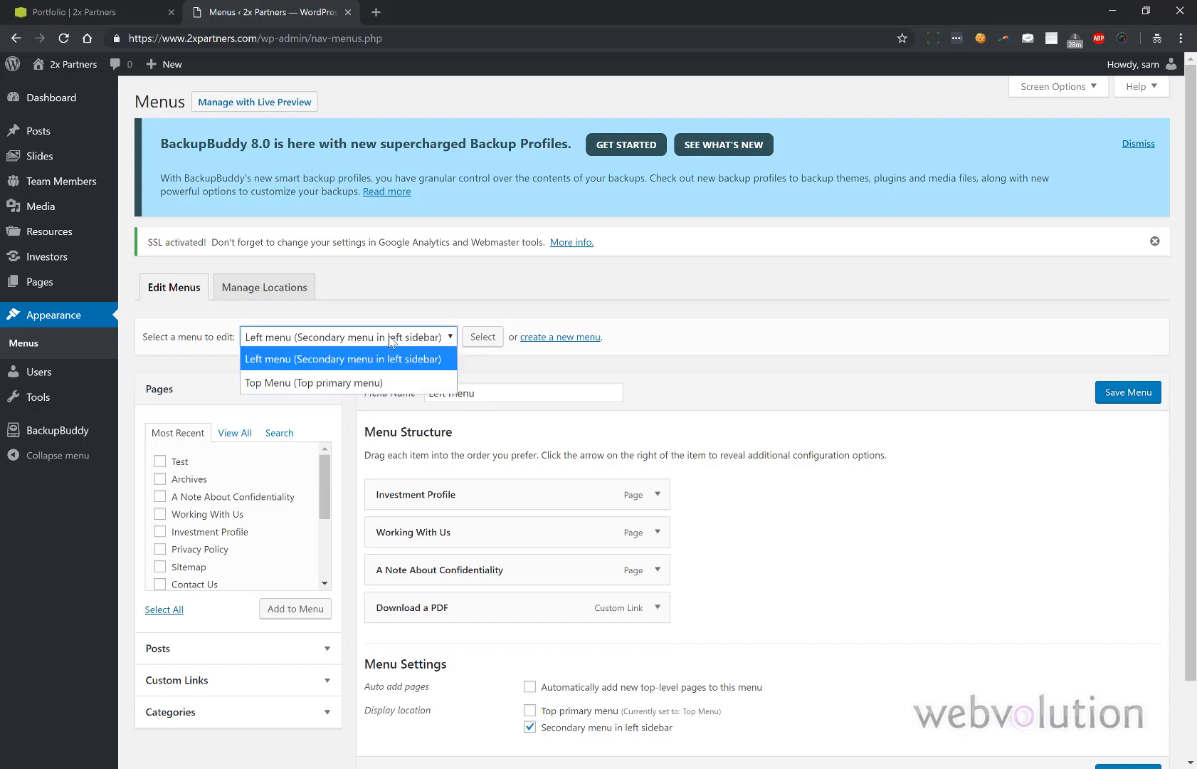
click(368, 382)
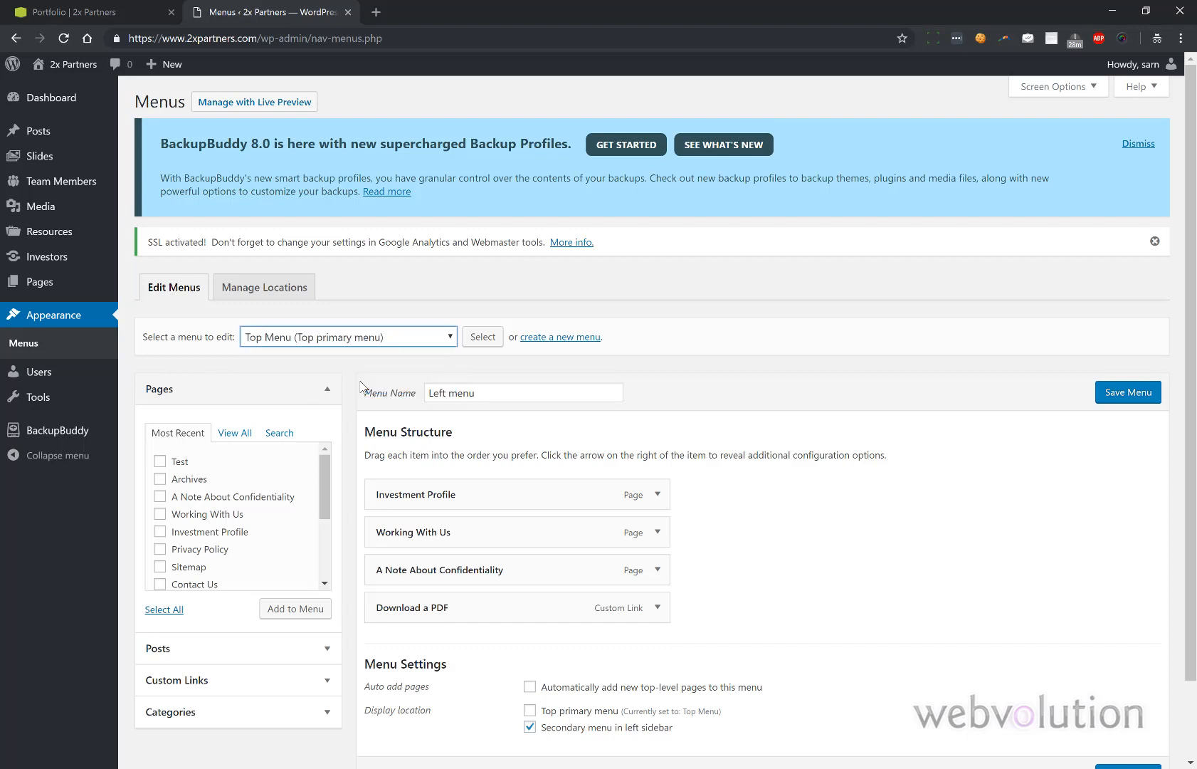
click(481, 338)
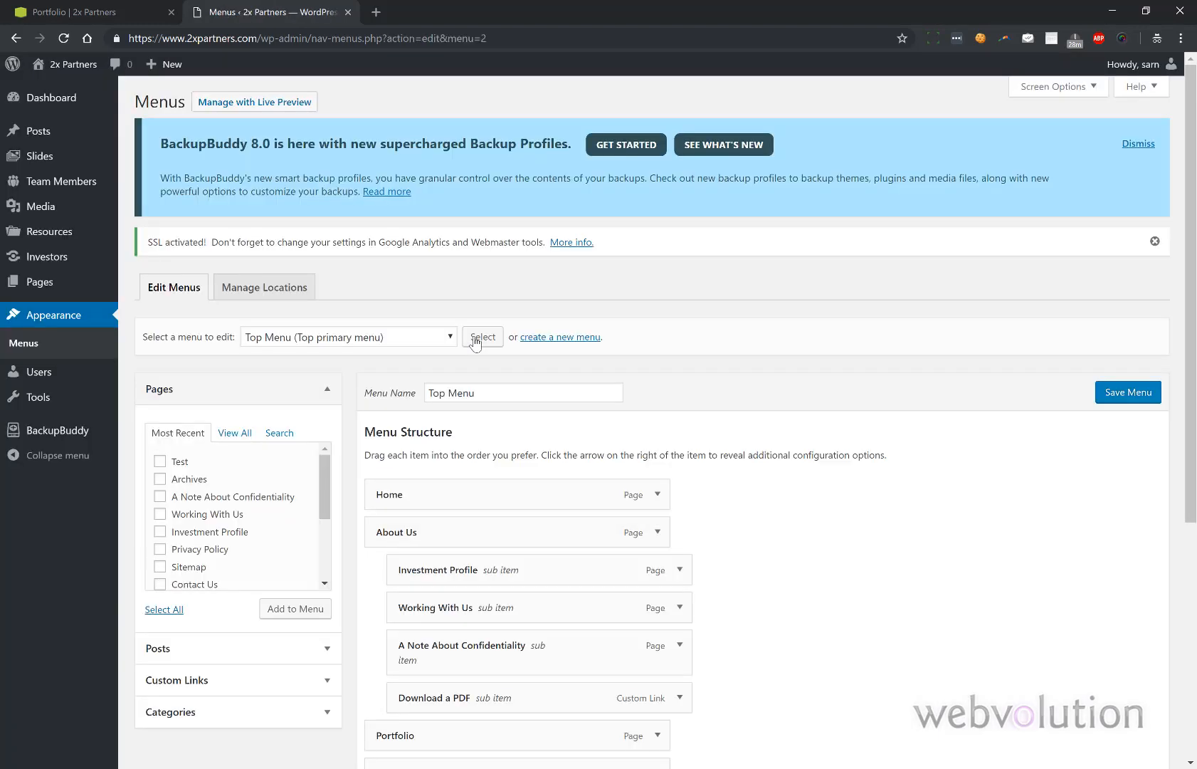
- Add the Test page to the Top Menu directly after Home and save the menu
scroll(474, 339, down, 1)
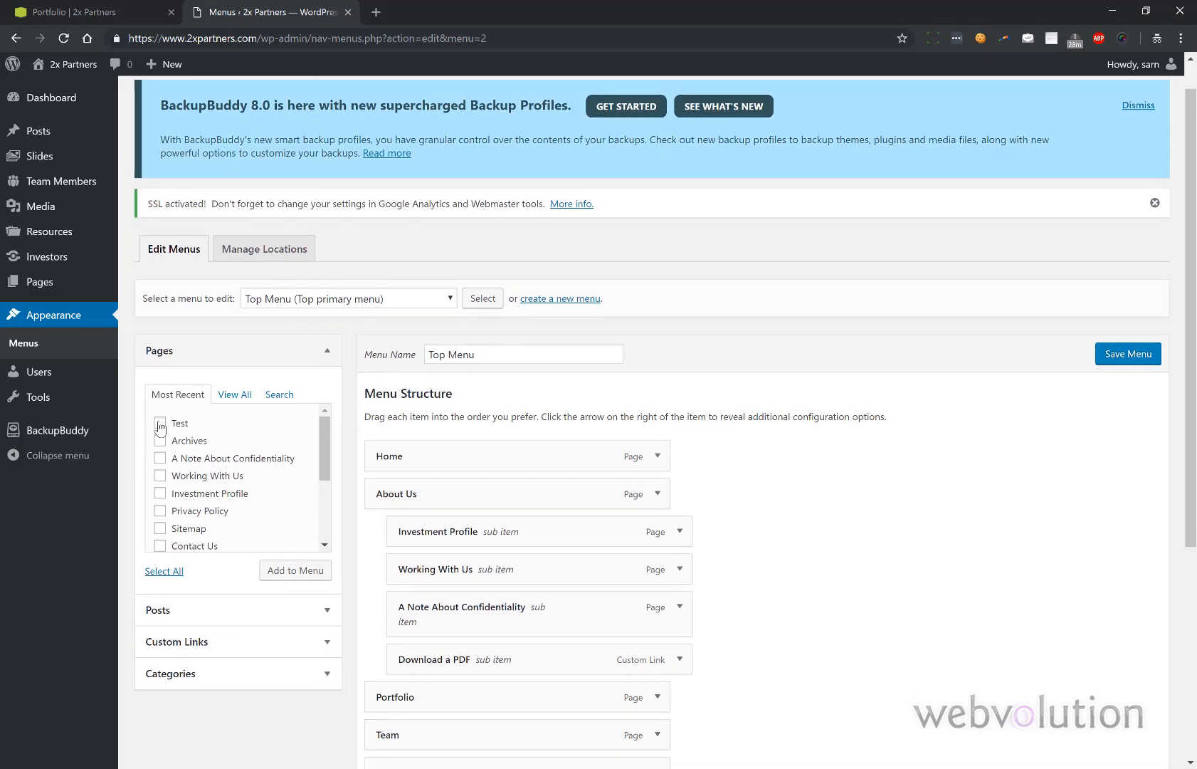
click(161, 424)
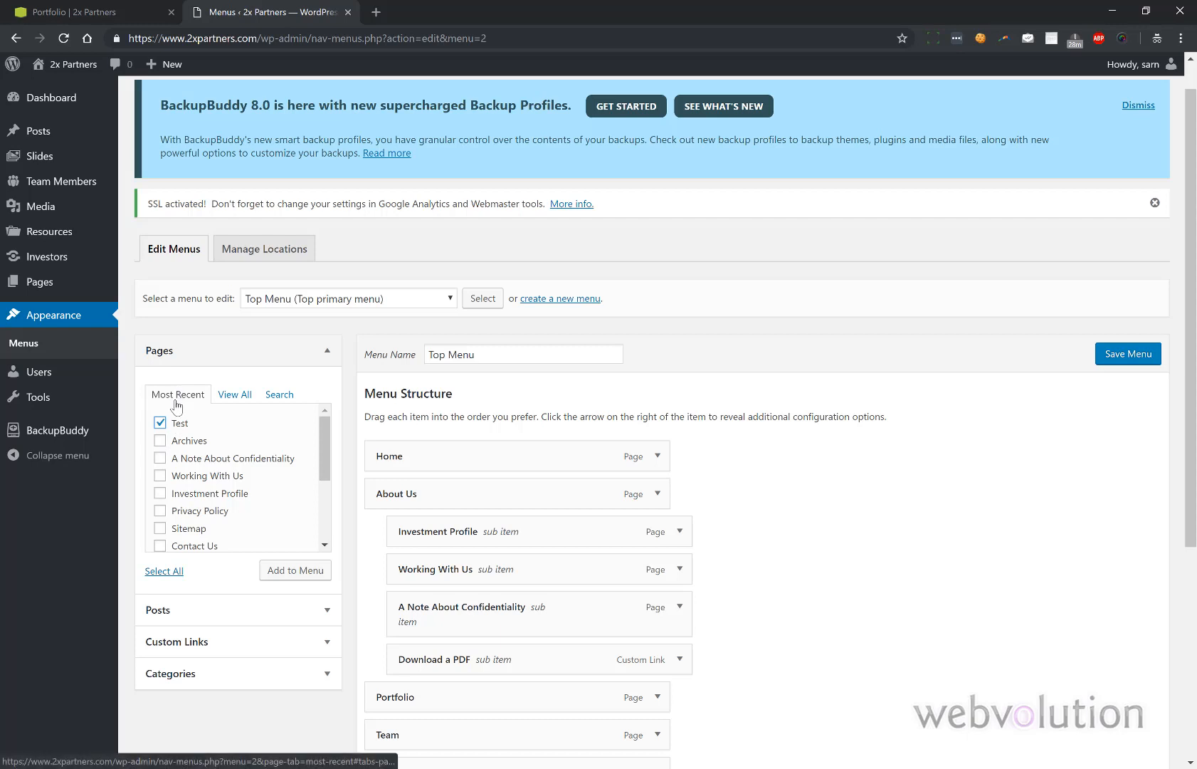
click(291, 573)
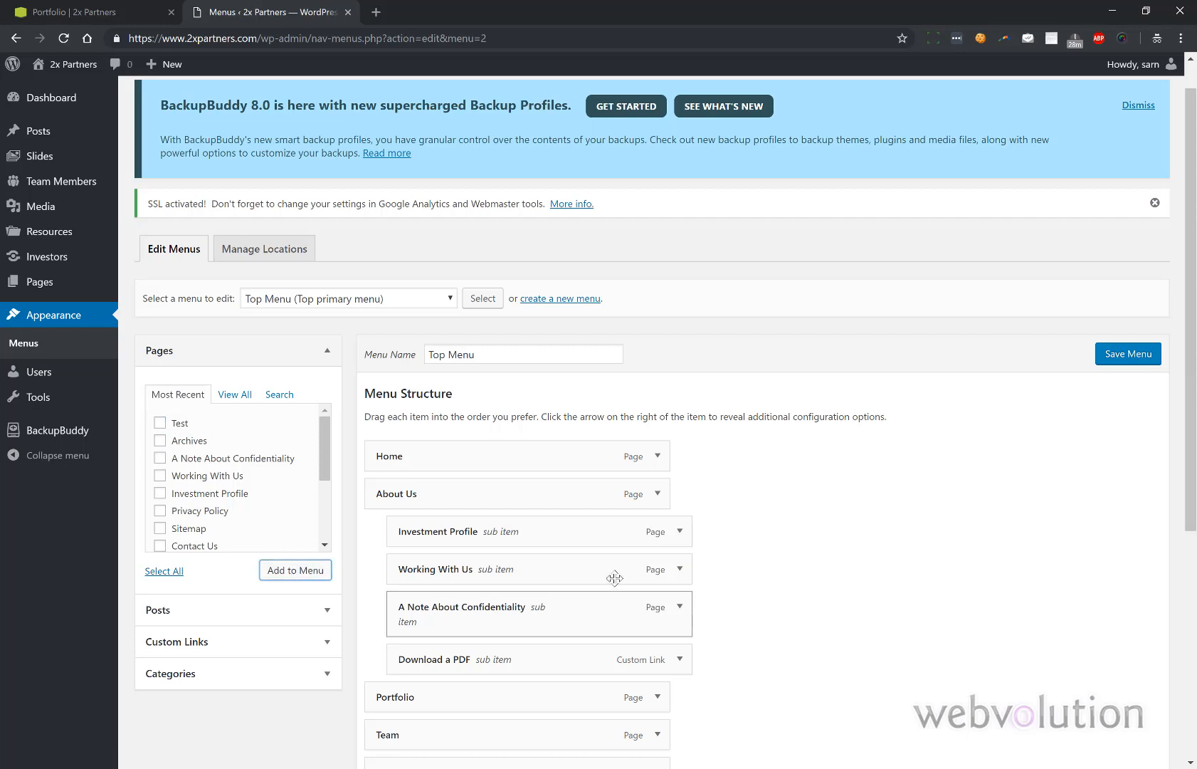
scroll(641, 563, down, 2)
scroll(659, 539, down, 1)
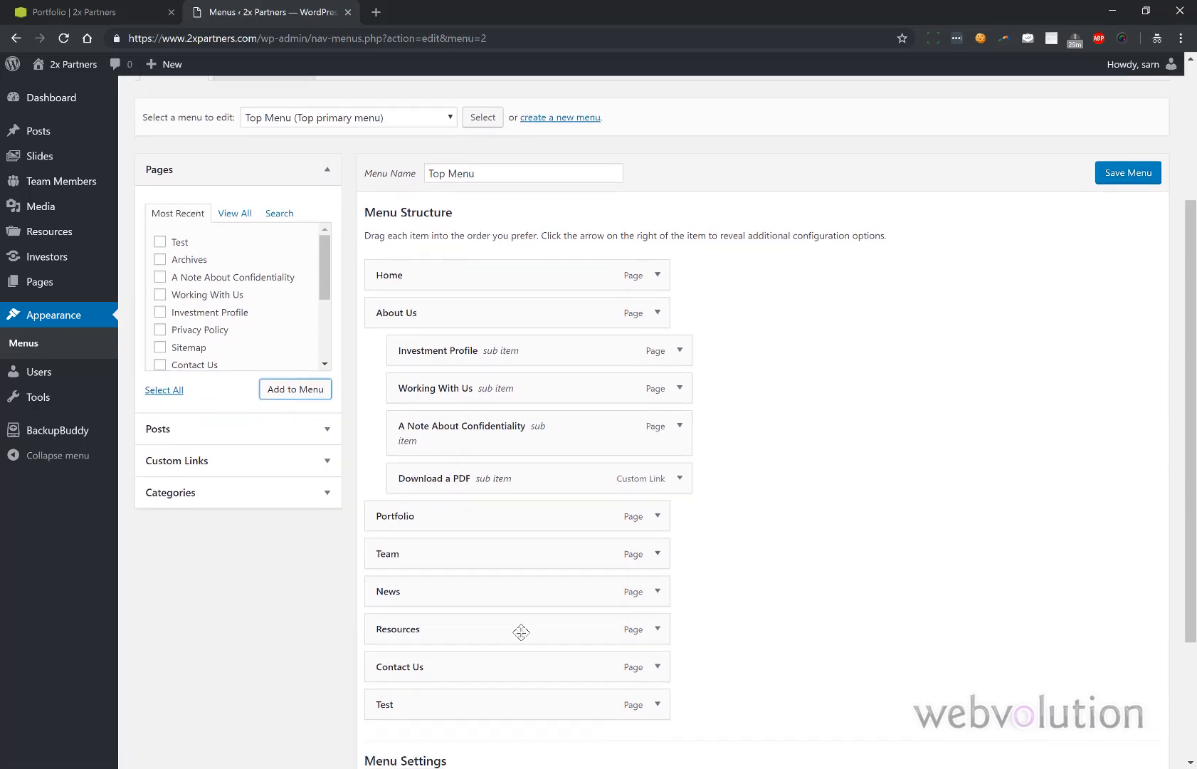
drag(405, 699, 411, 306)
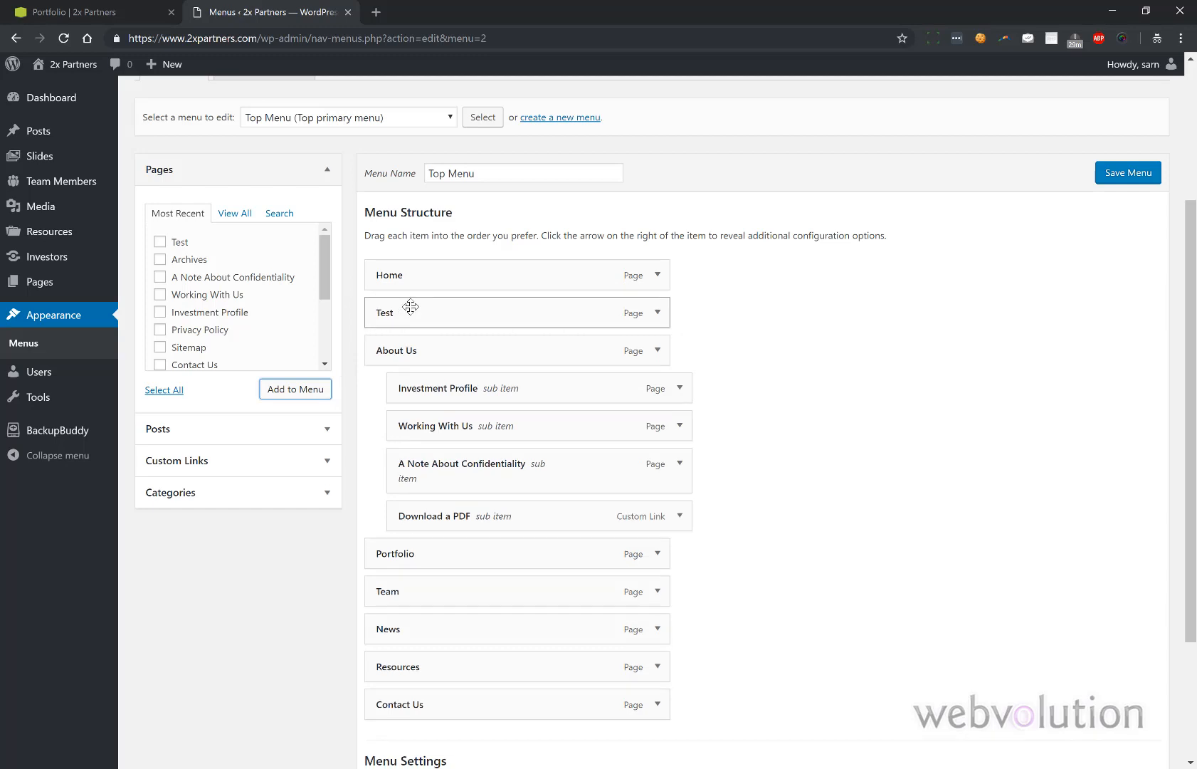
click(1130, 178)
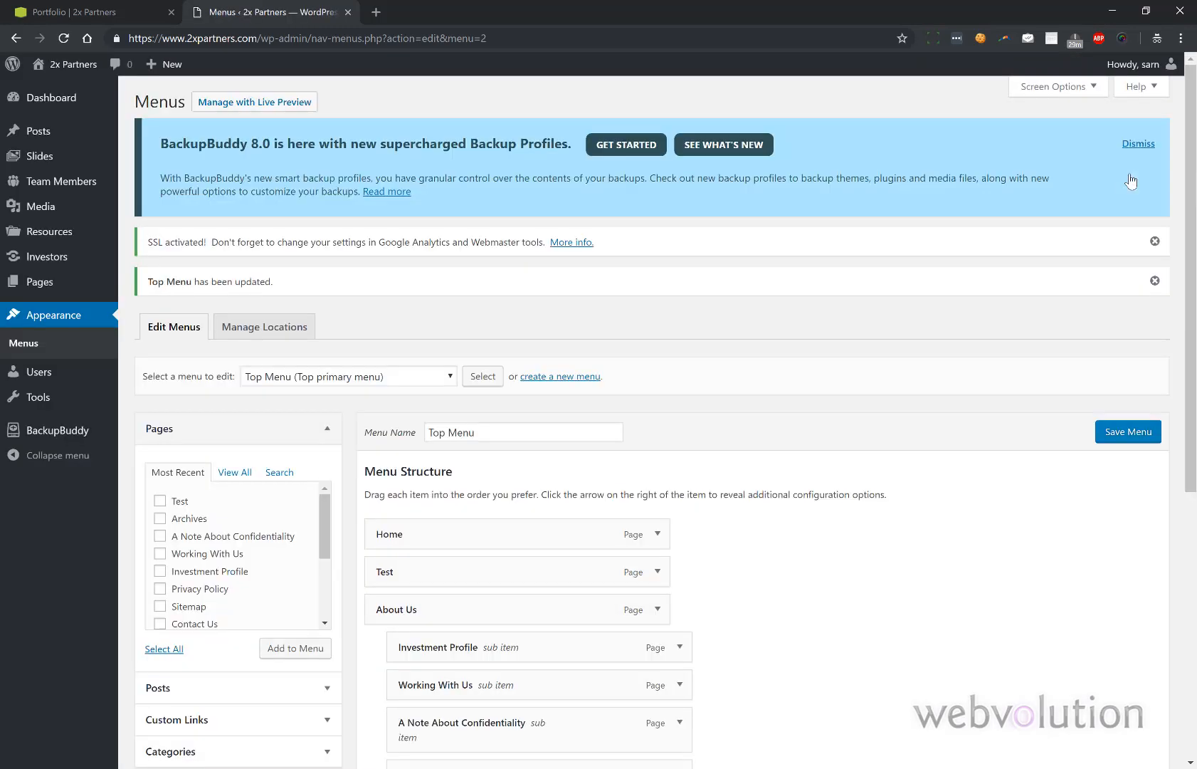
scroll(917, 273, down, 1)
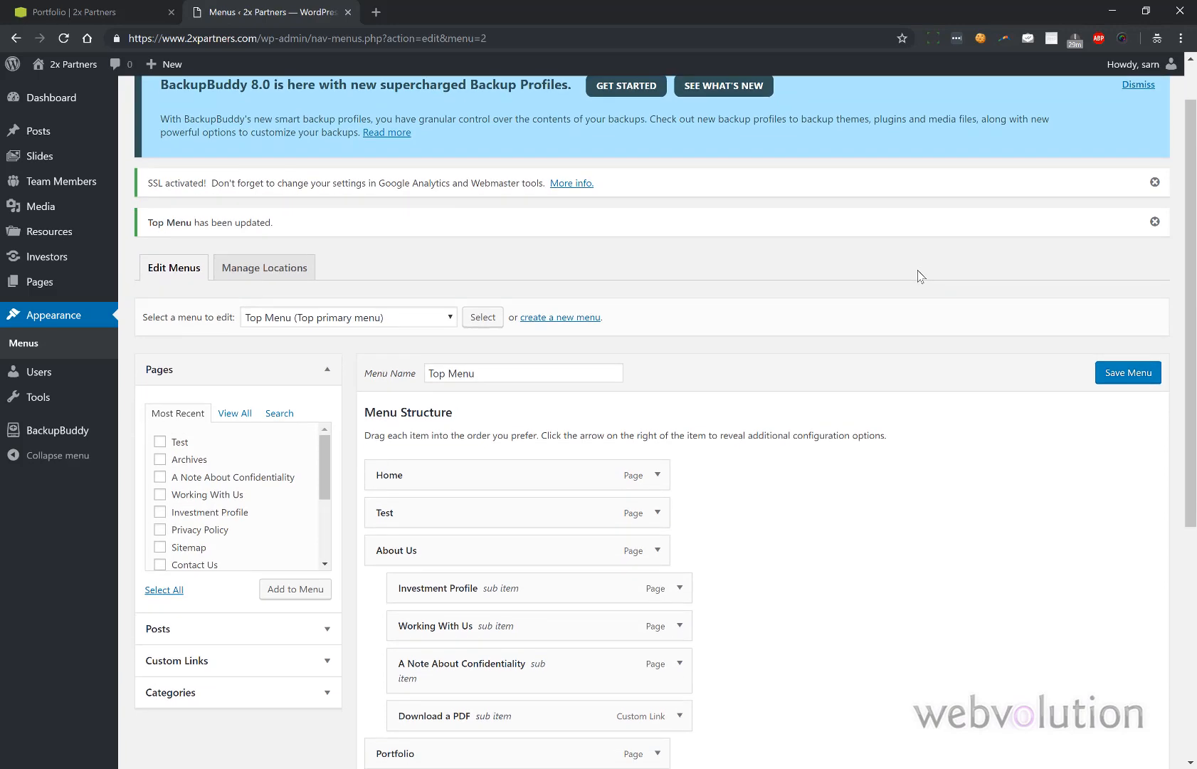
click(107, 11)
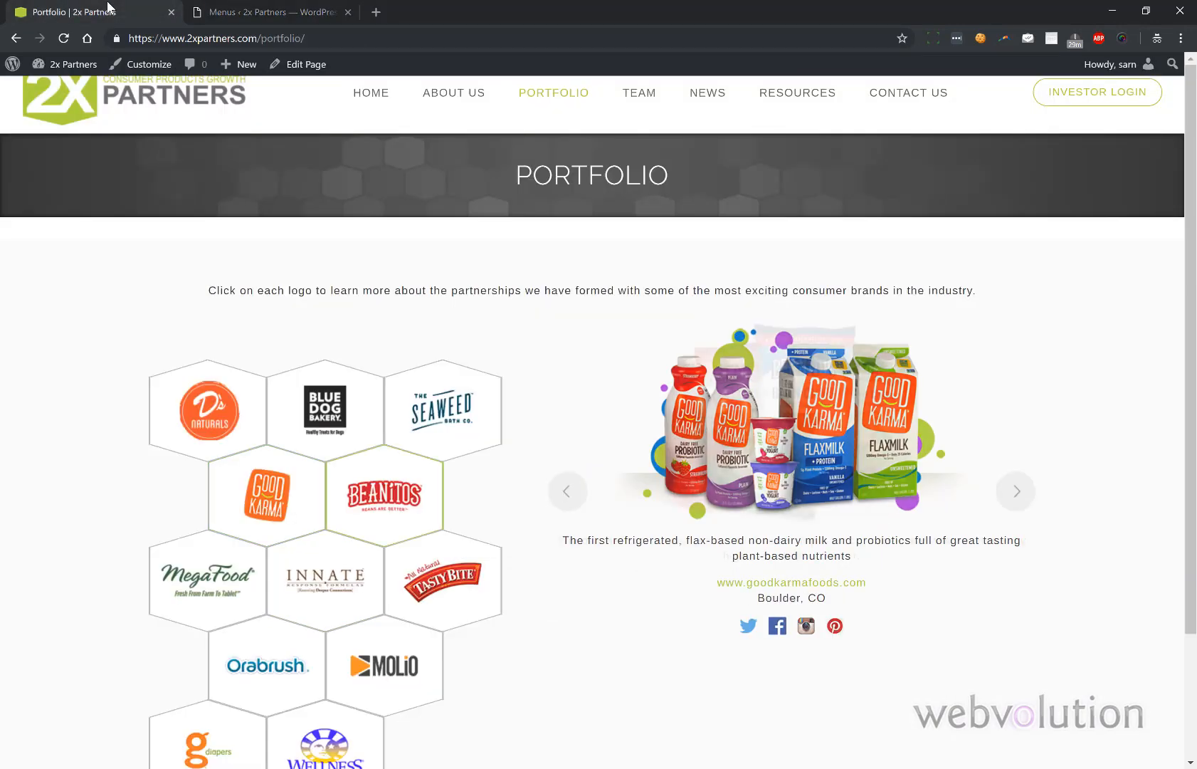
click(65, 40)
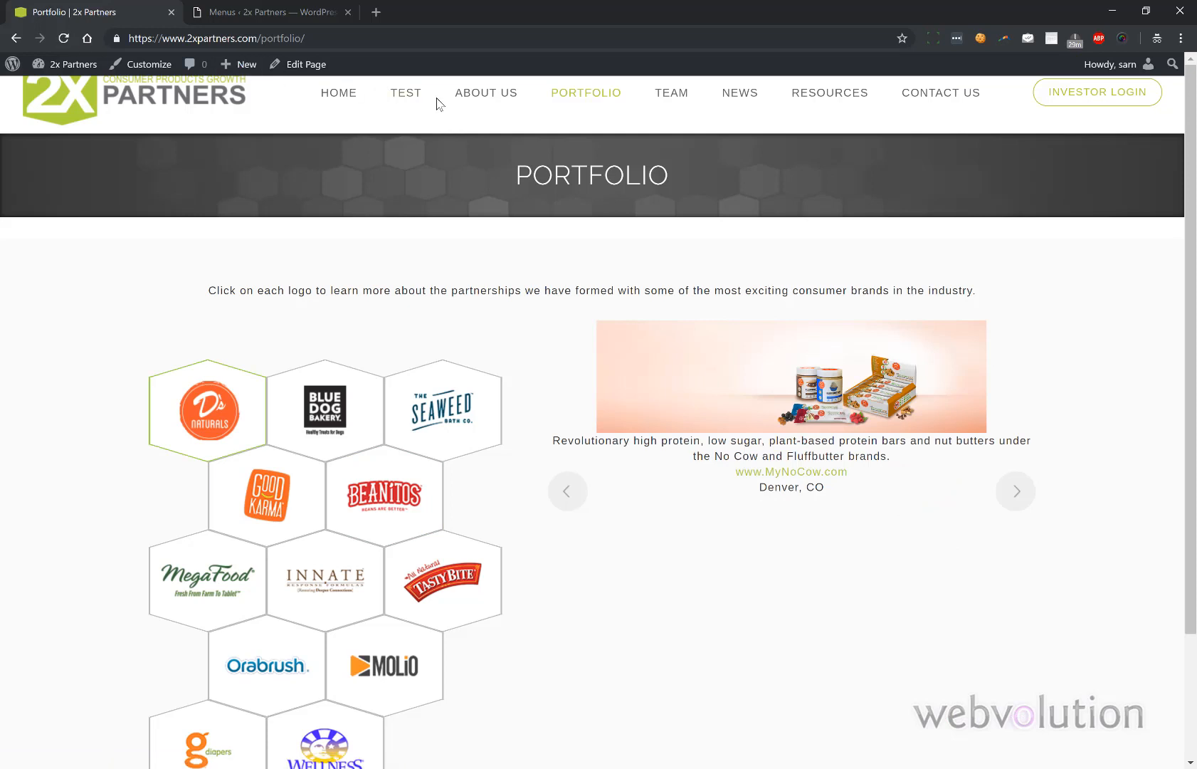
mouse_move(481, 105)
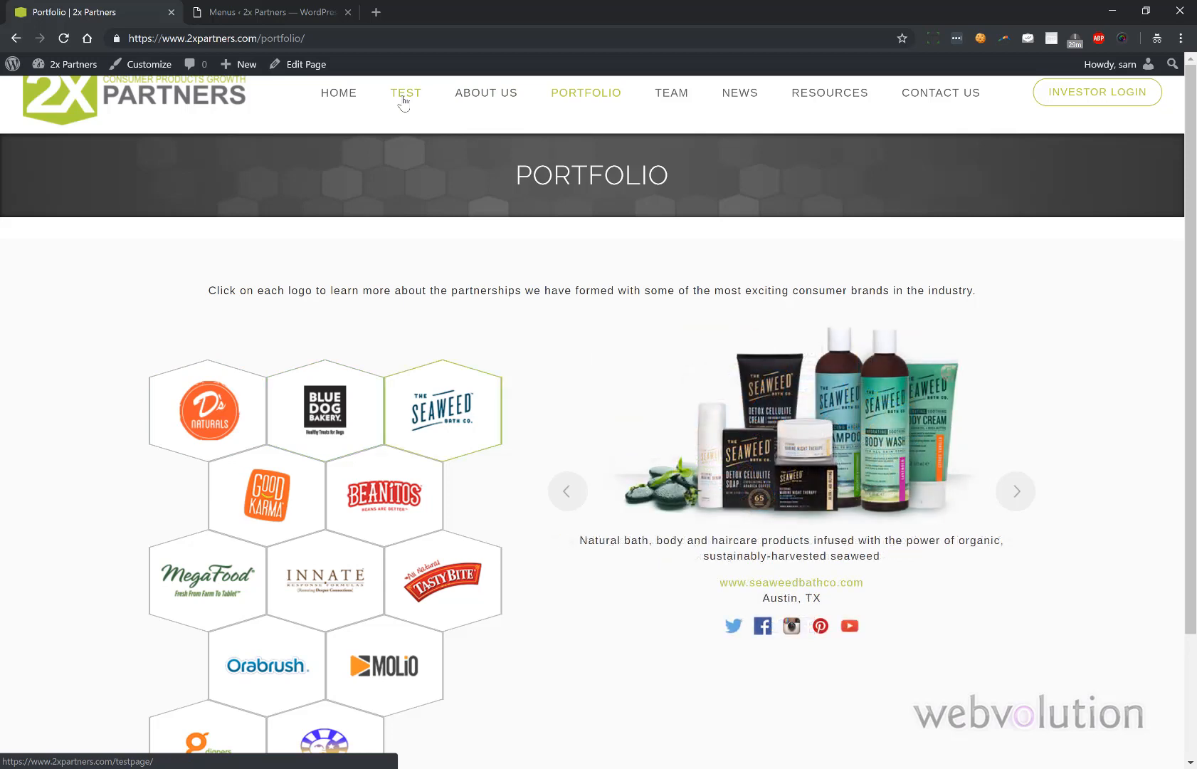
click(282, 10)
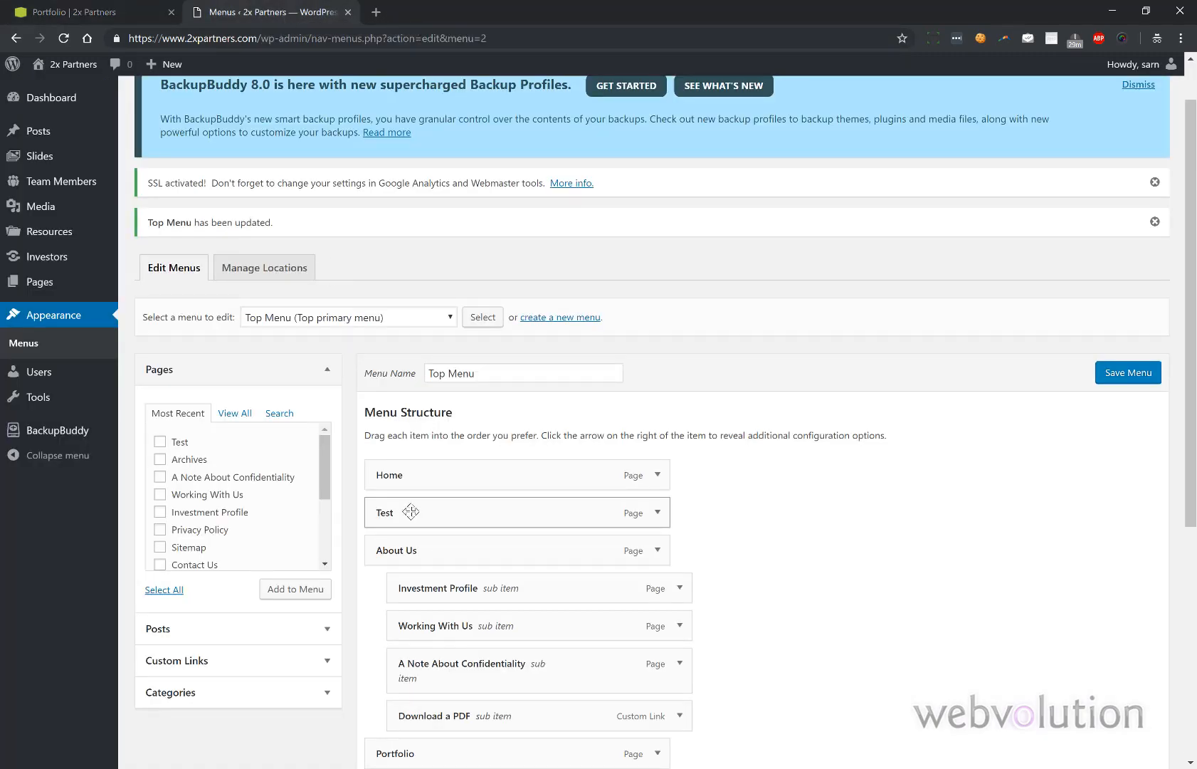
- Nest Test as a sub-item under Portfolio in the Top Menu and save it
drag(411, 511, 424, 538)
scroll(539, 408, down, 2)
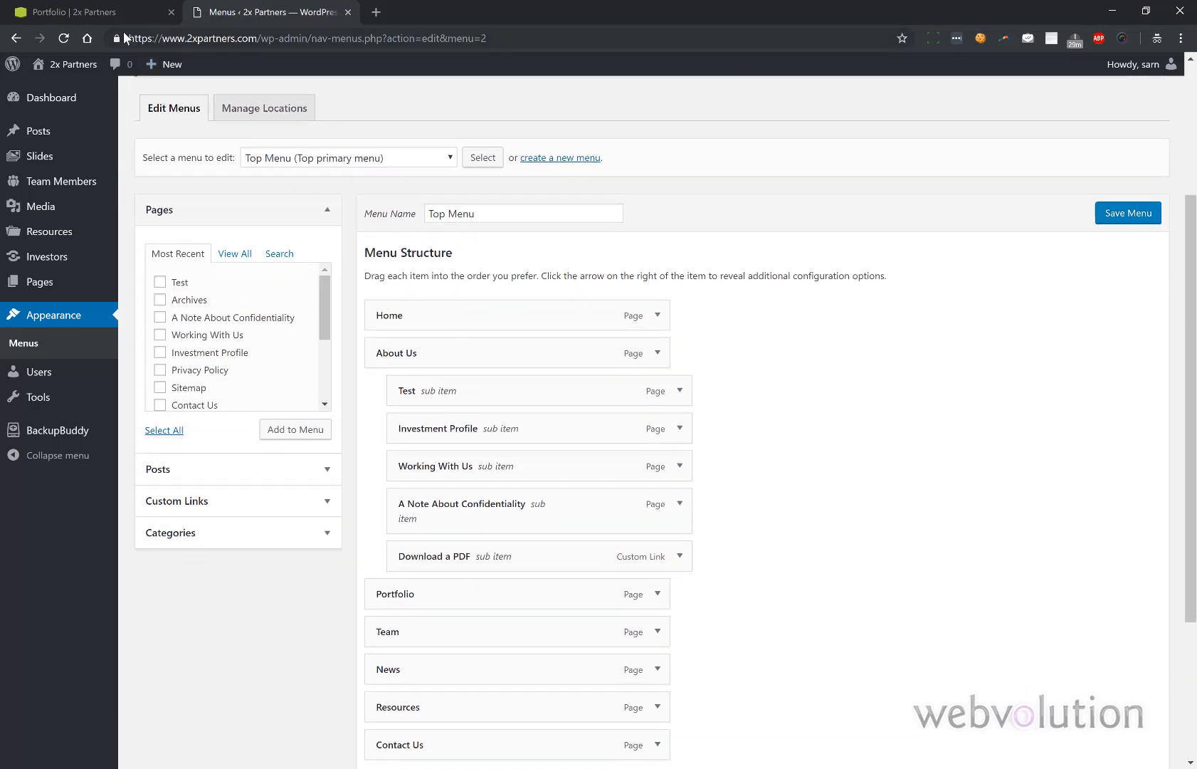
click(111, 14)
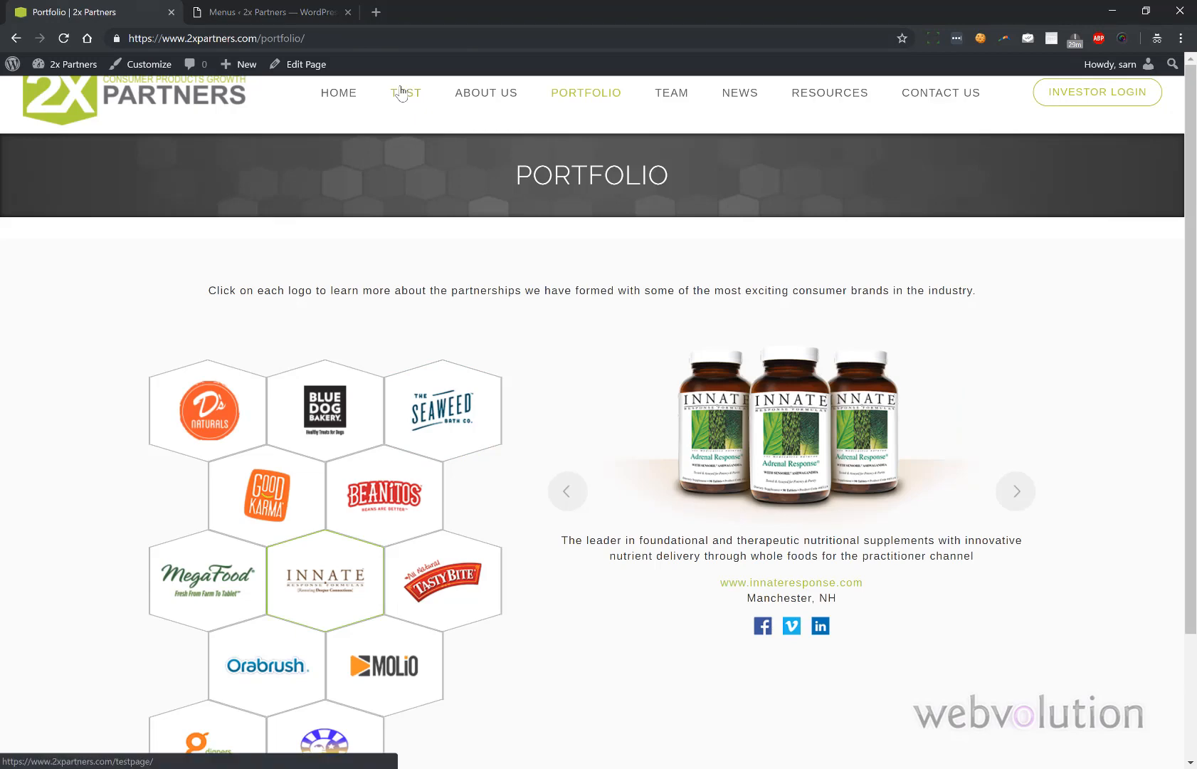
click(271, 11)
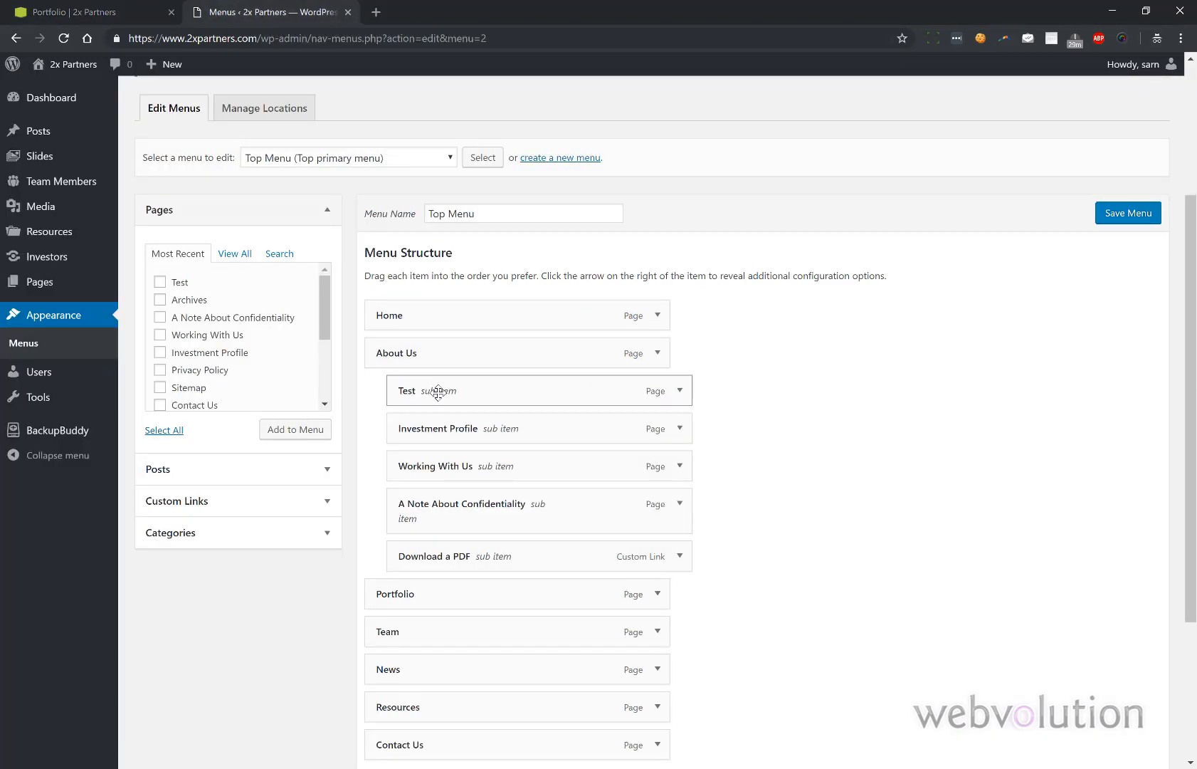
drag(436, 390, 454, 590)
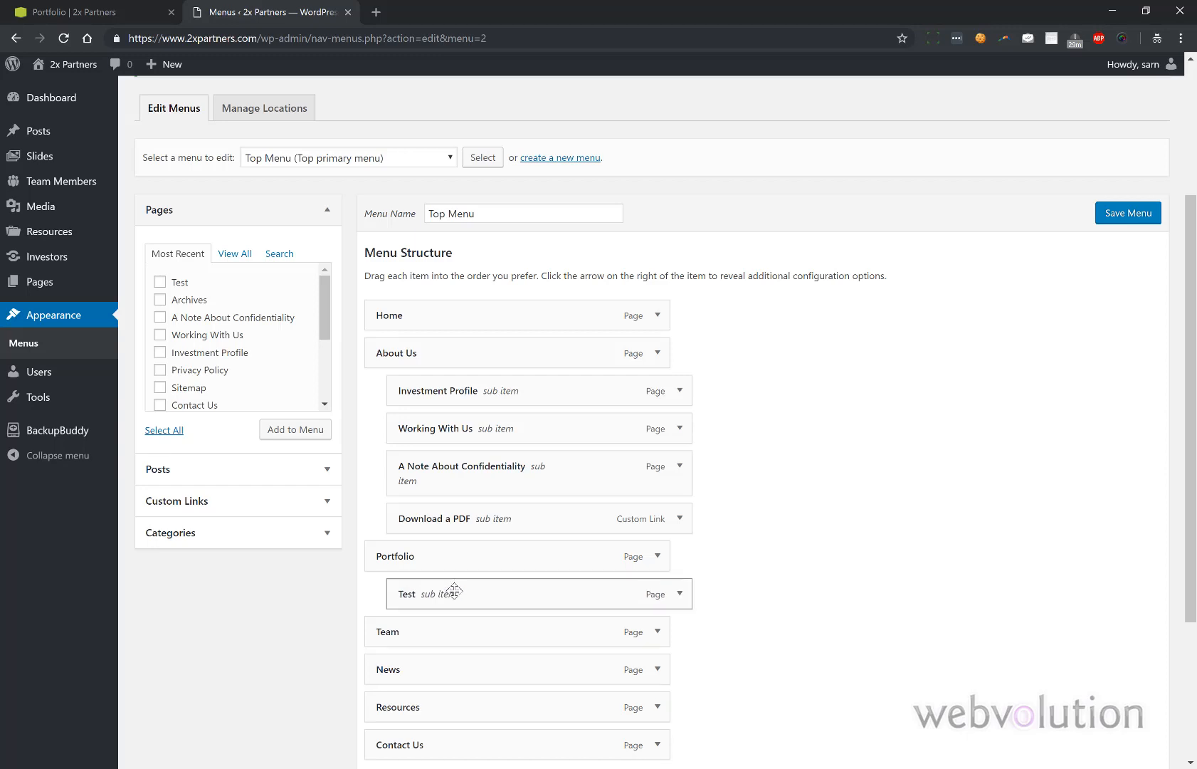
click(1108, 216)
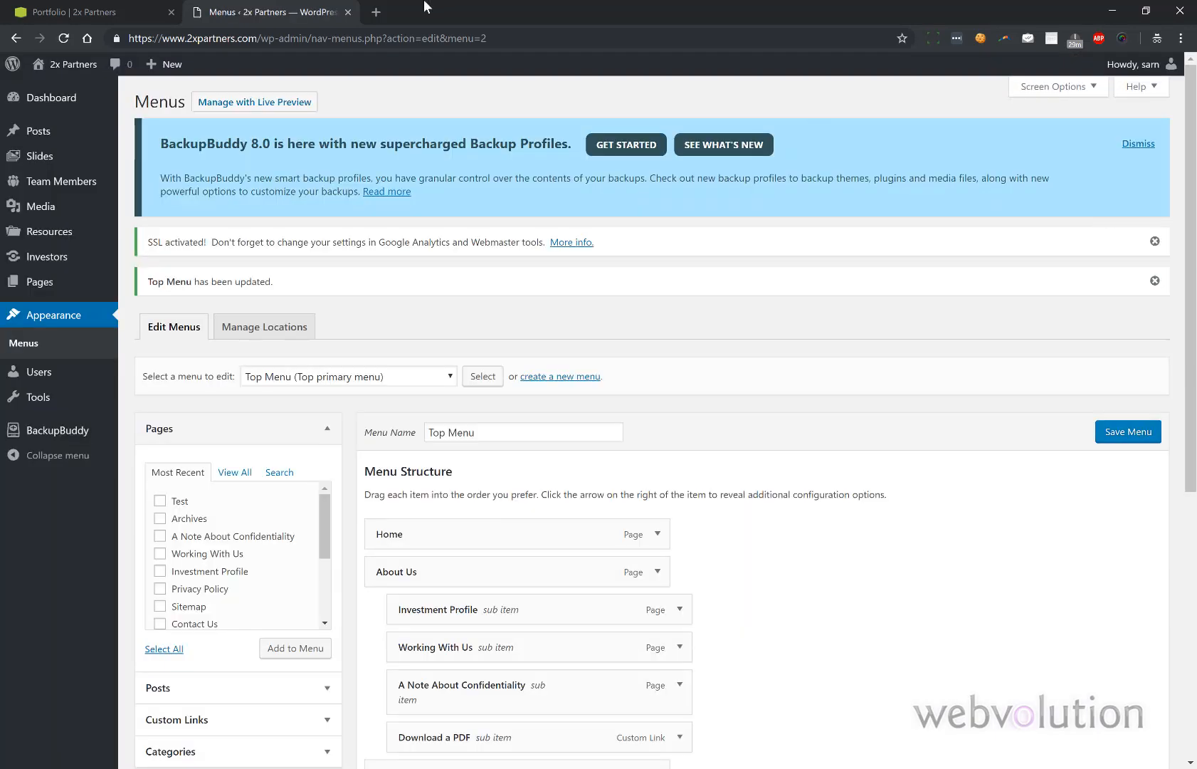
- Reload the live site and open Test from the Portfolio dropdown
click(105, 12)
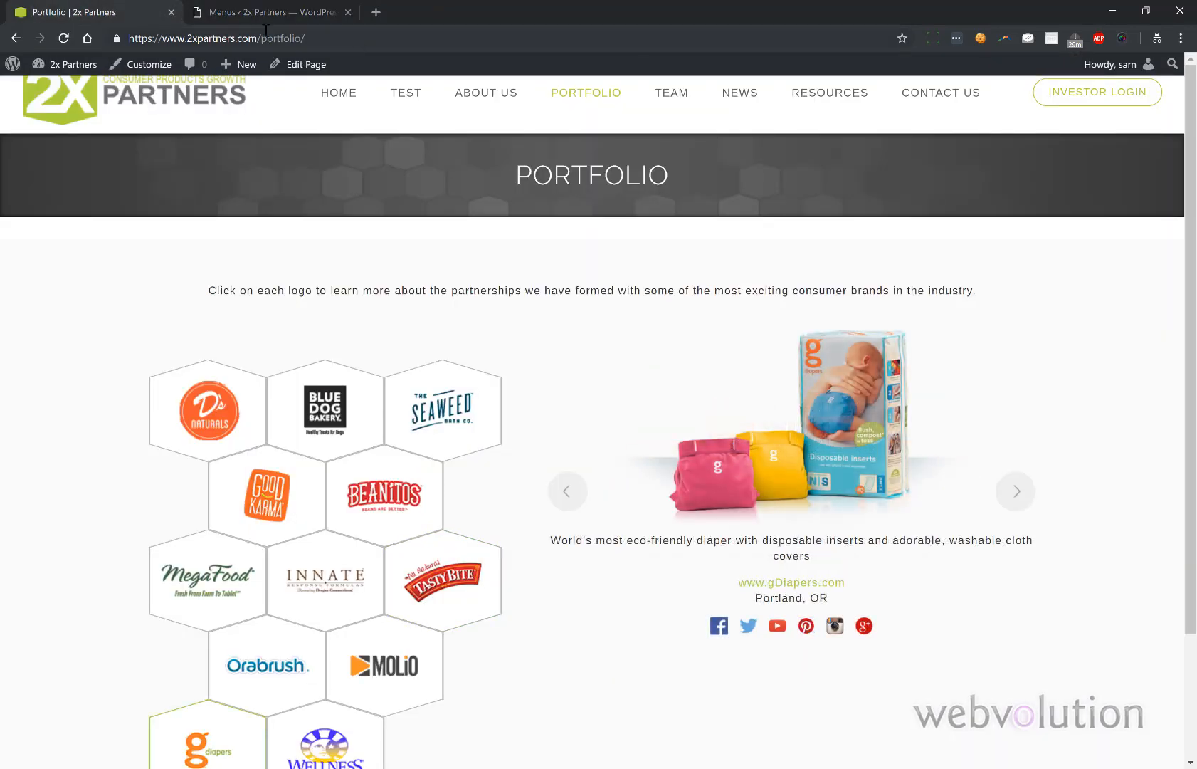
click(65, 38)
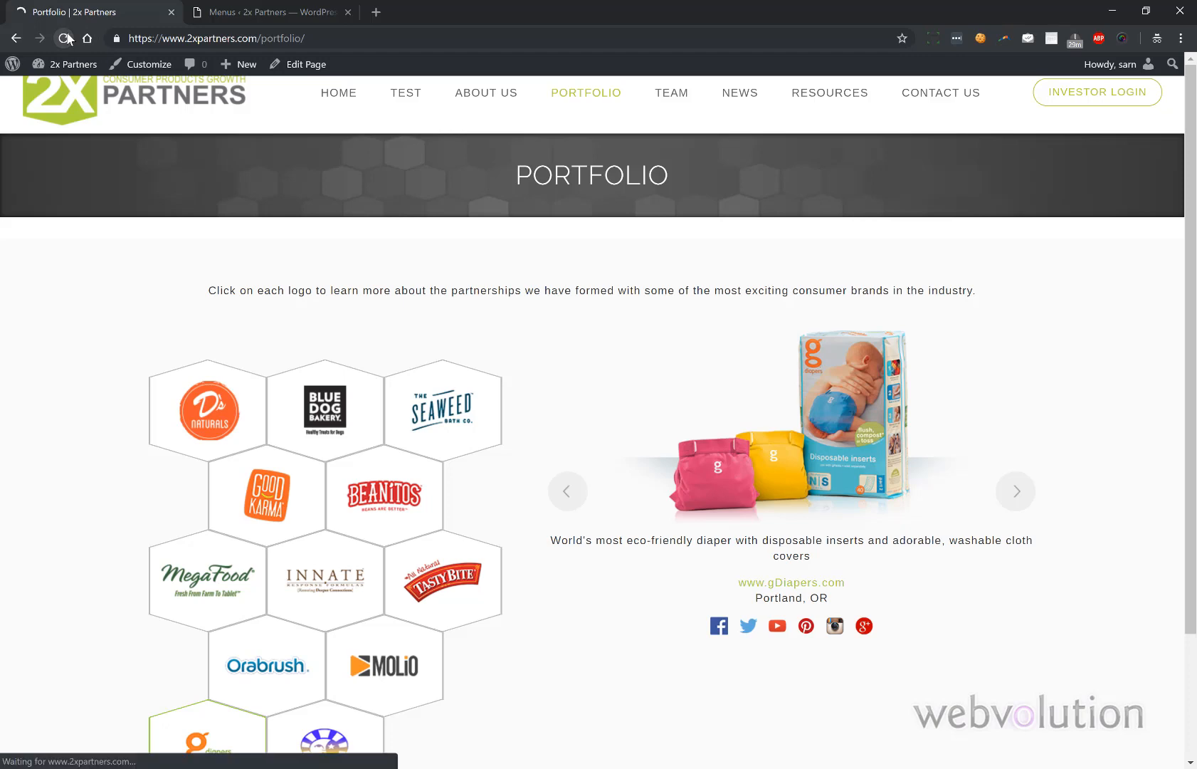
mouse_move(526, 91)
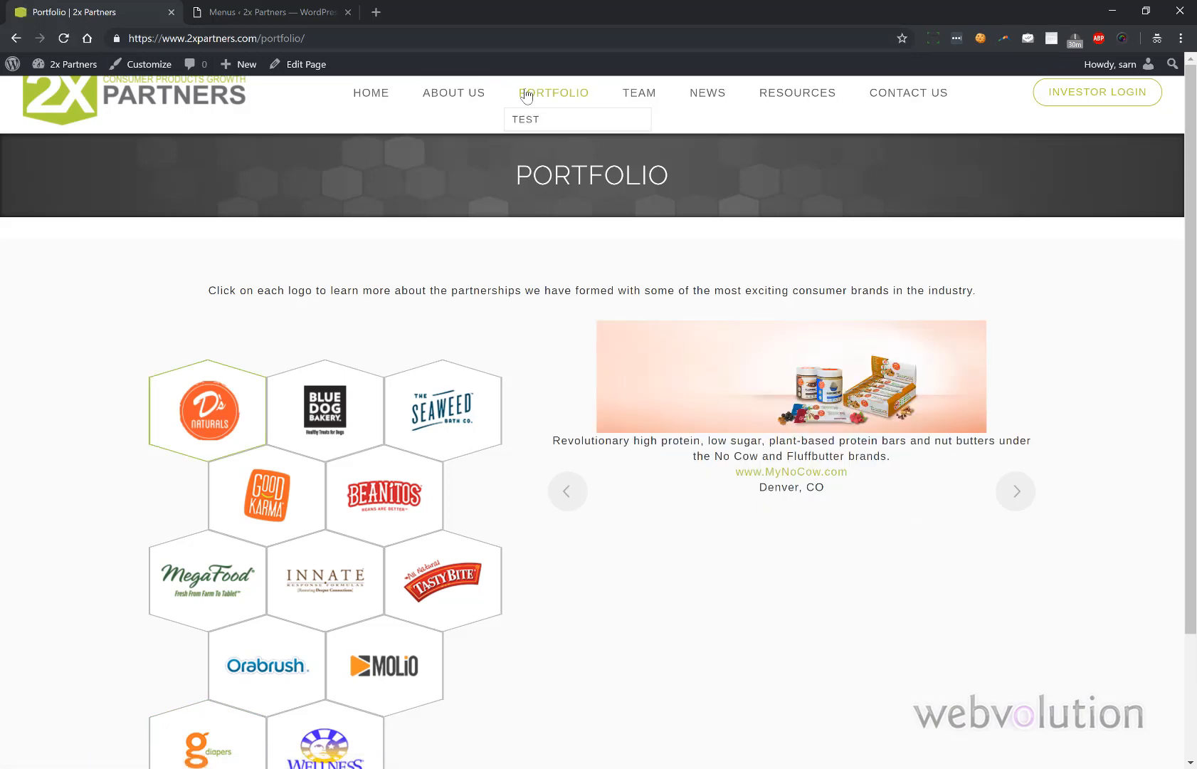
click(530, 119)
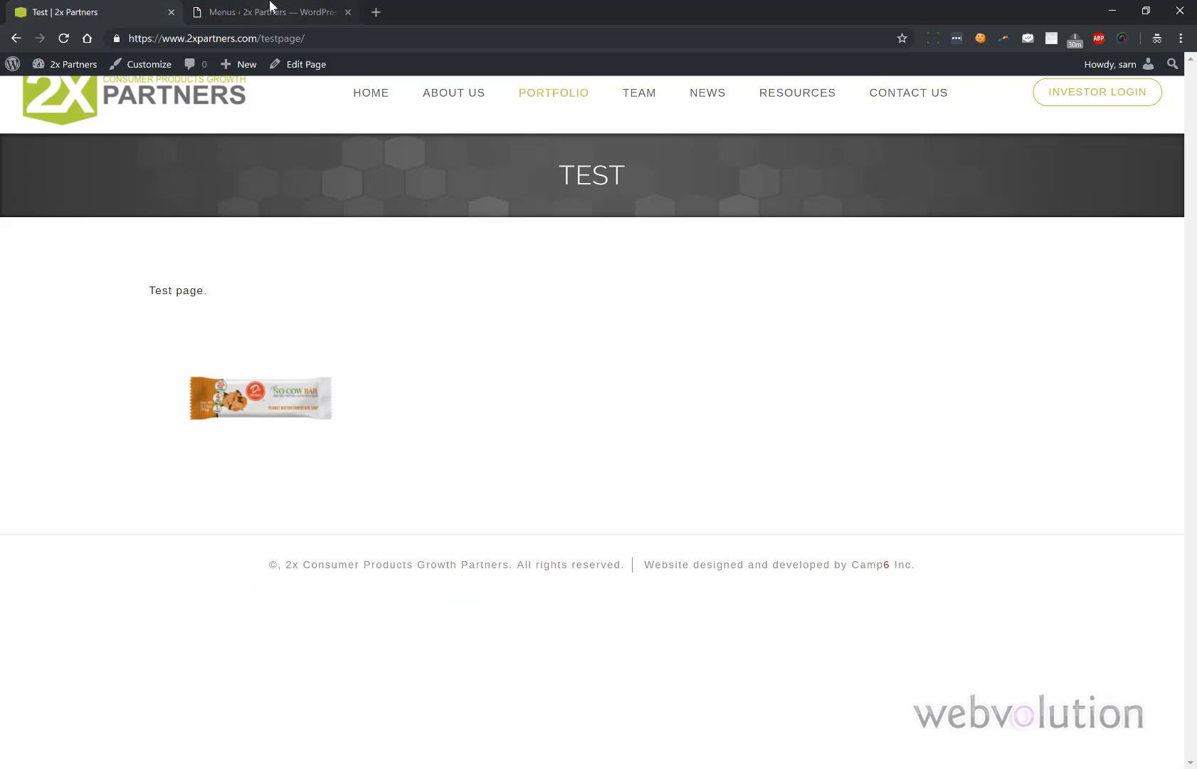
click(275, 12)
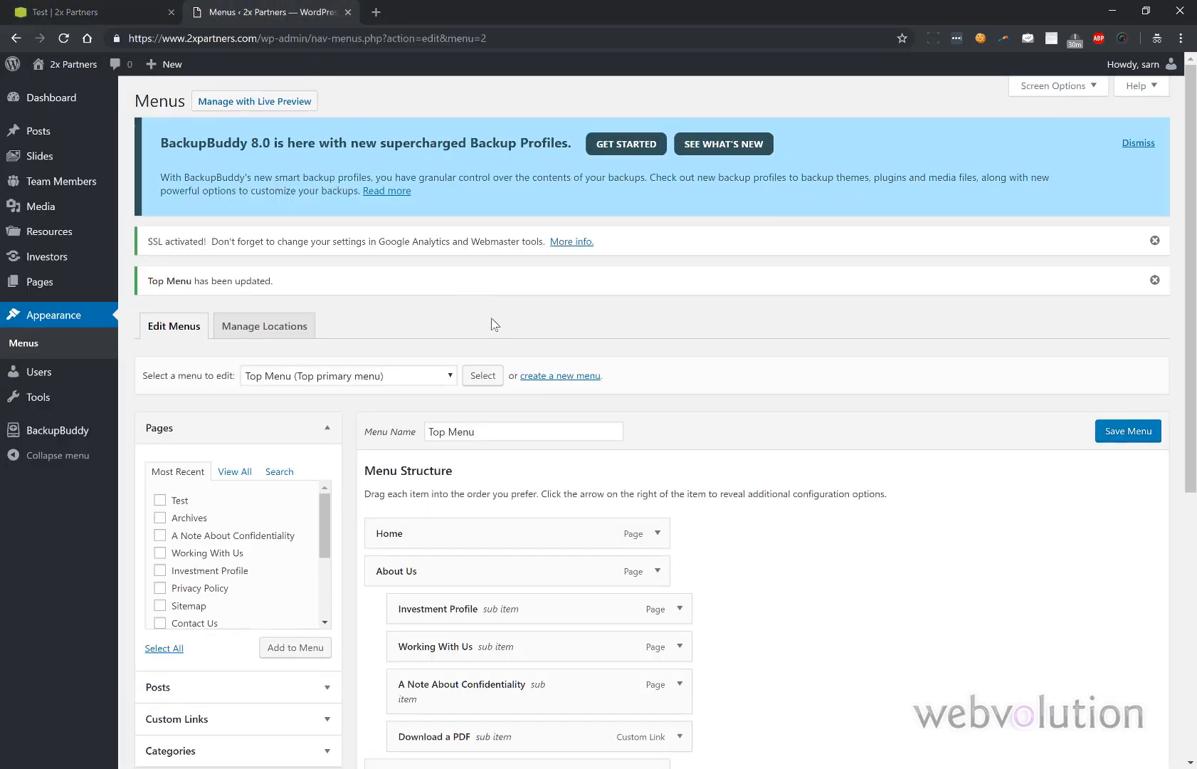
- Open the Test page's editor from the Pages list
scroll(491, 318, down, 2)
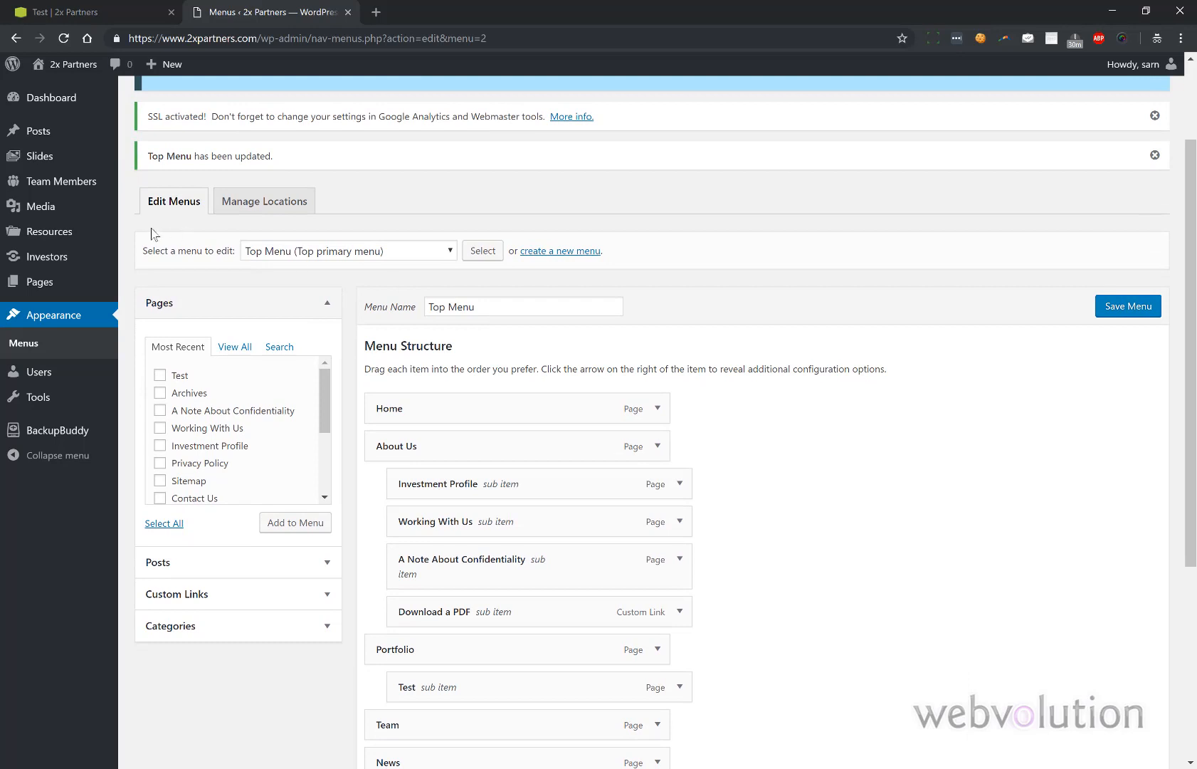
click(50, 285)
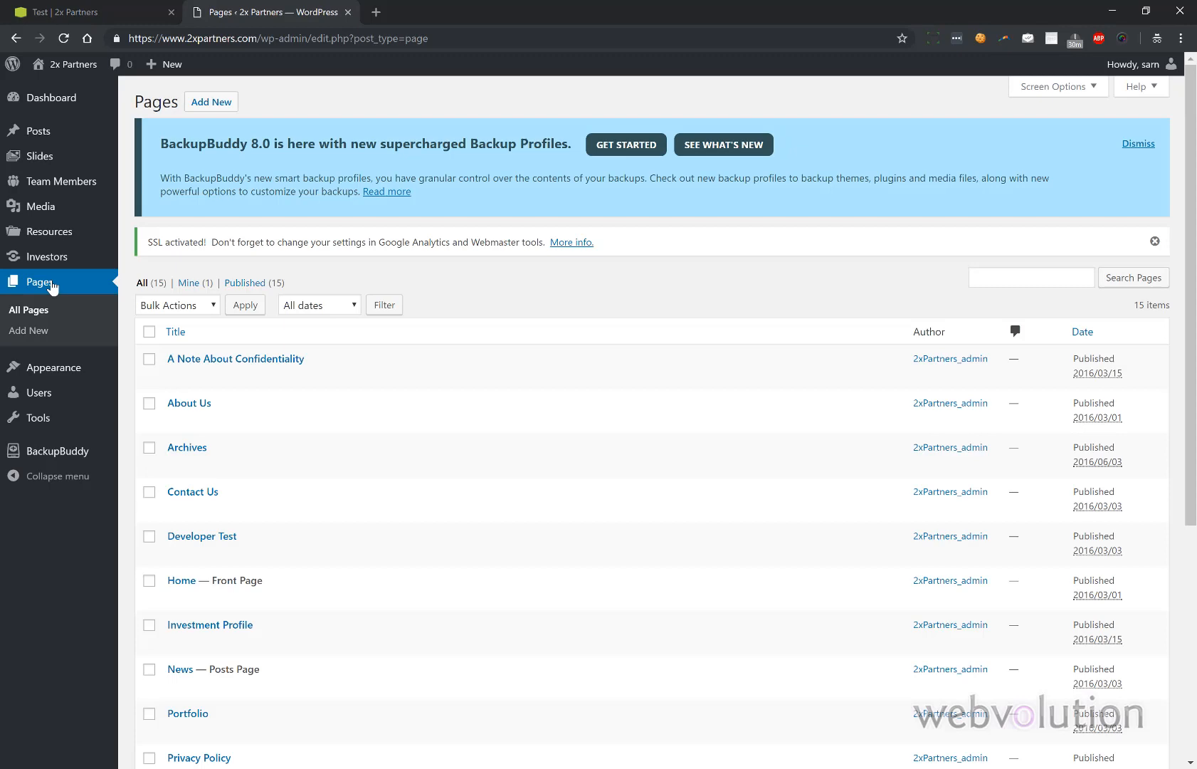
scroll(52, 286, down, 3)
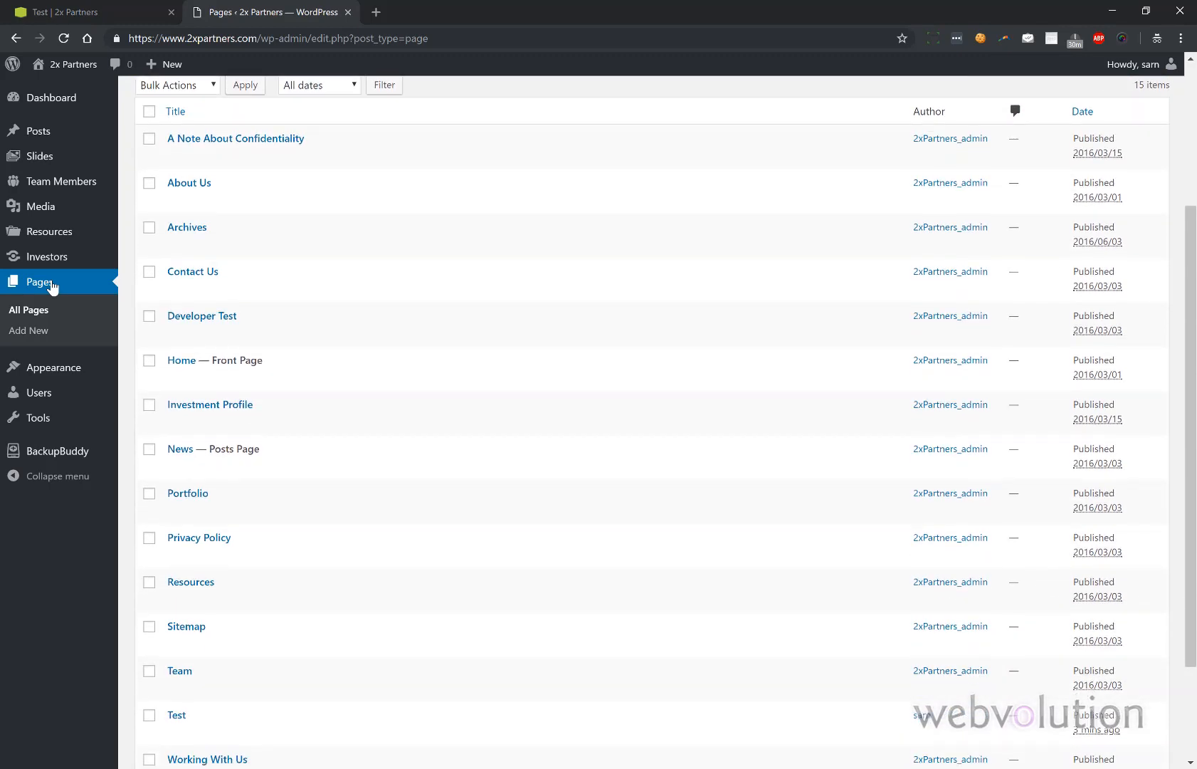
scroll(52, 286, down, 2)
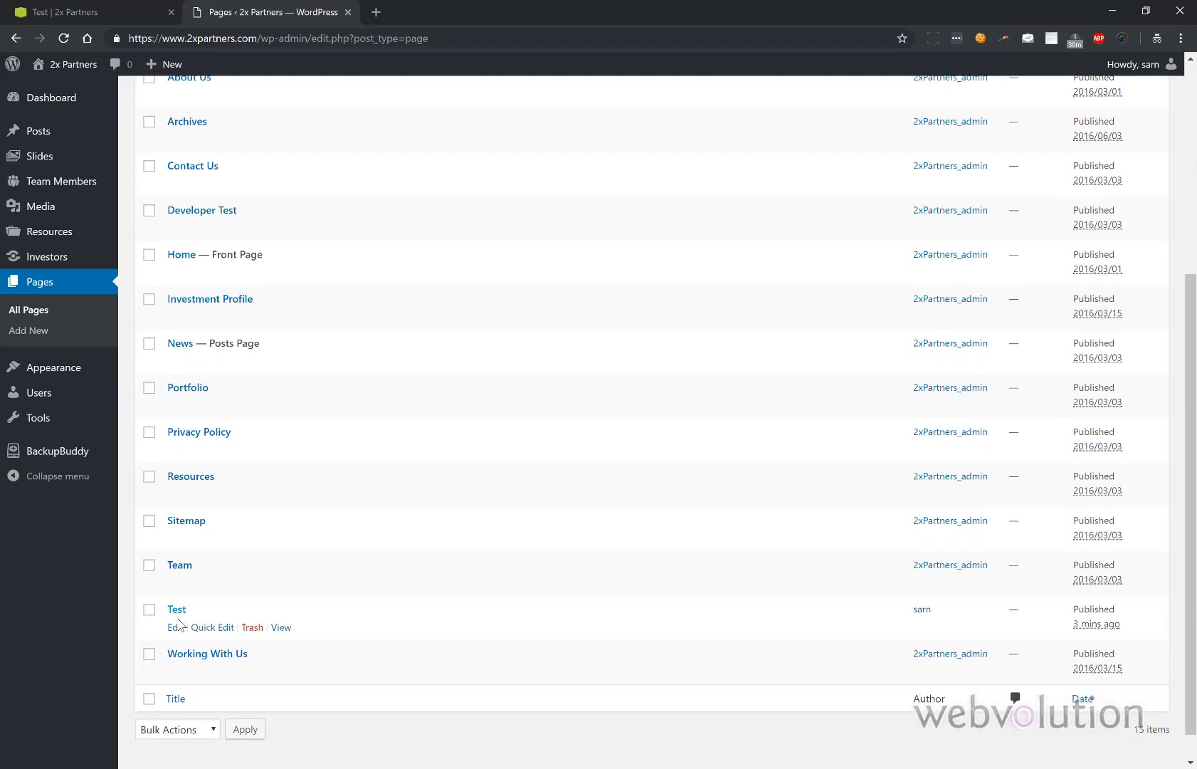
click(175, 627)
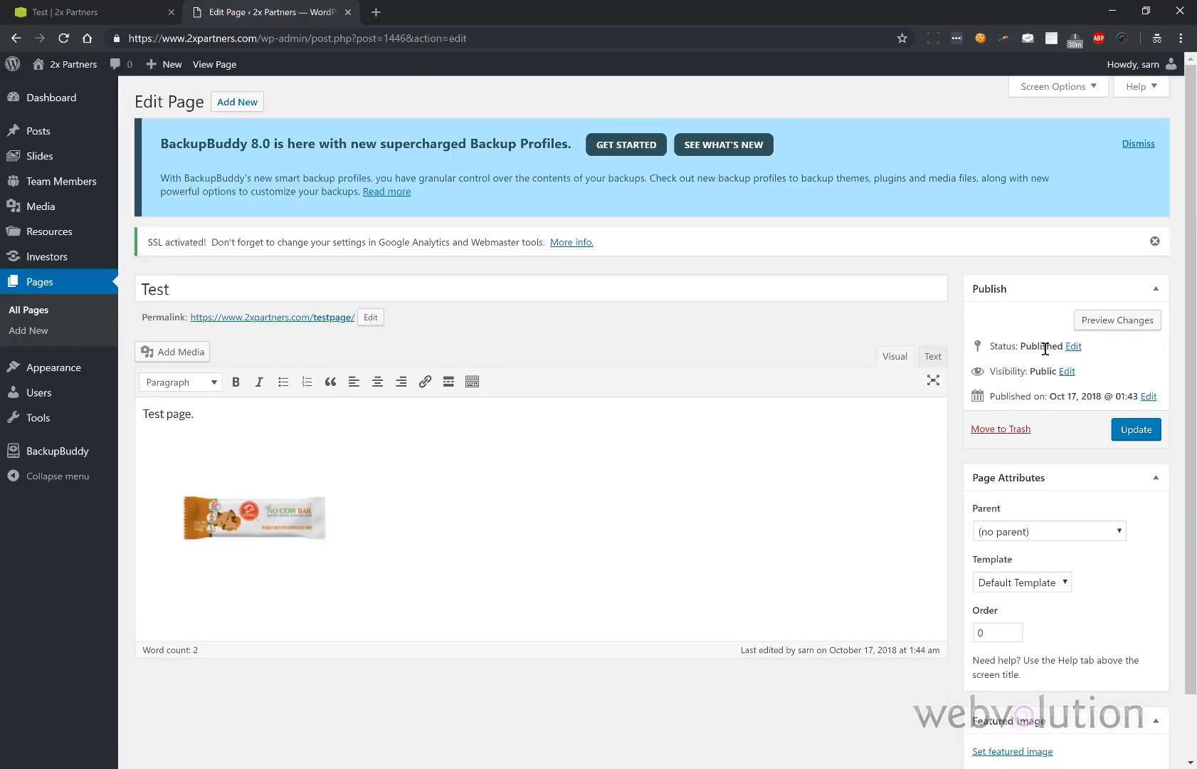
- Make the Test page password protected with a page password and update it
click(1073, 346)
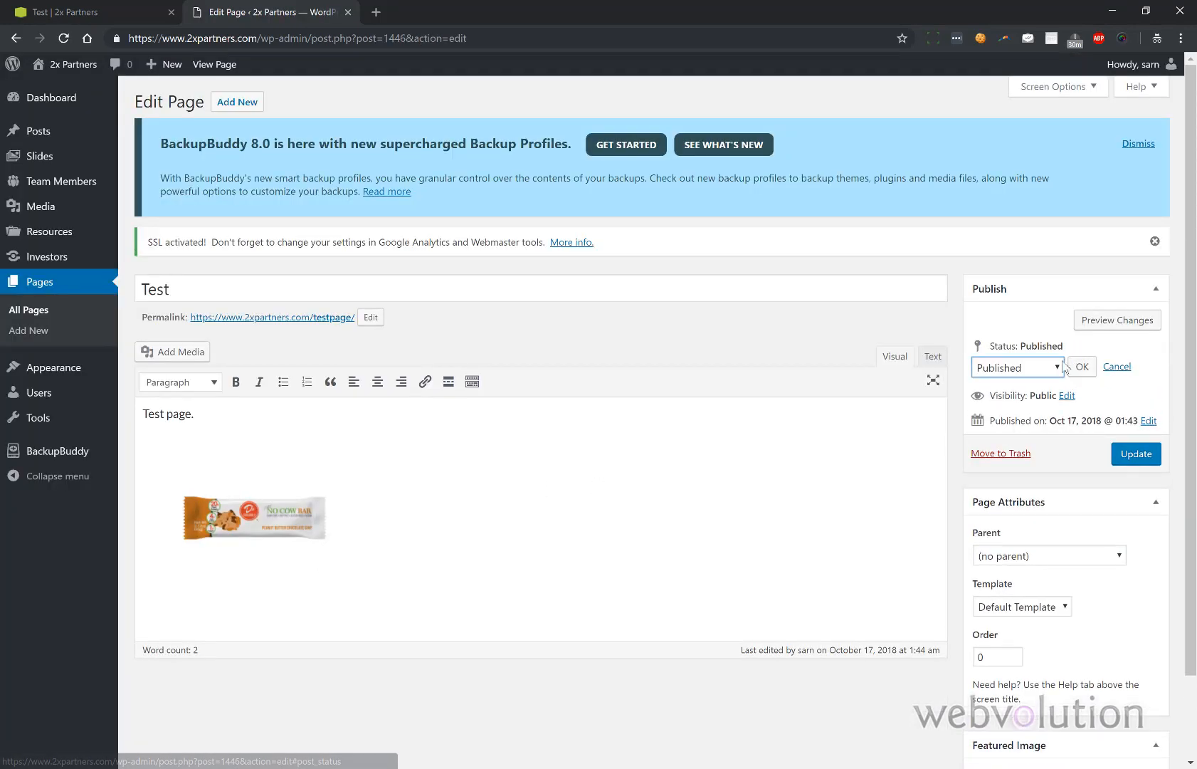
click(1064, 367)
click(1167, 369)
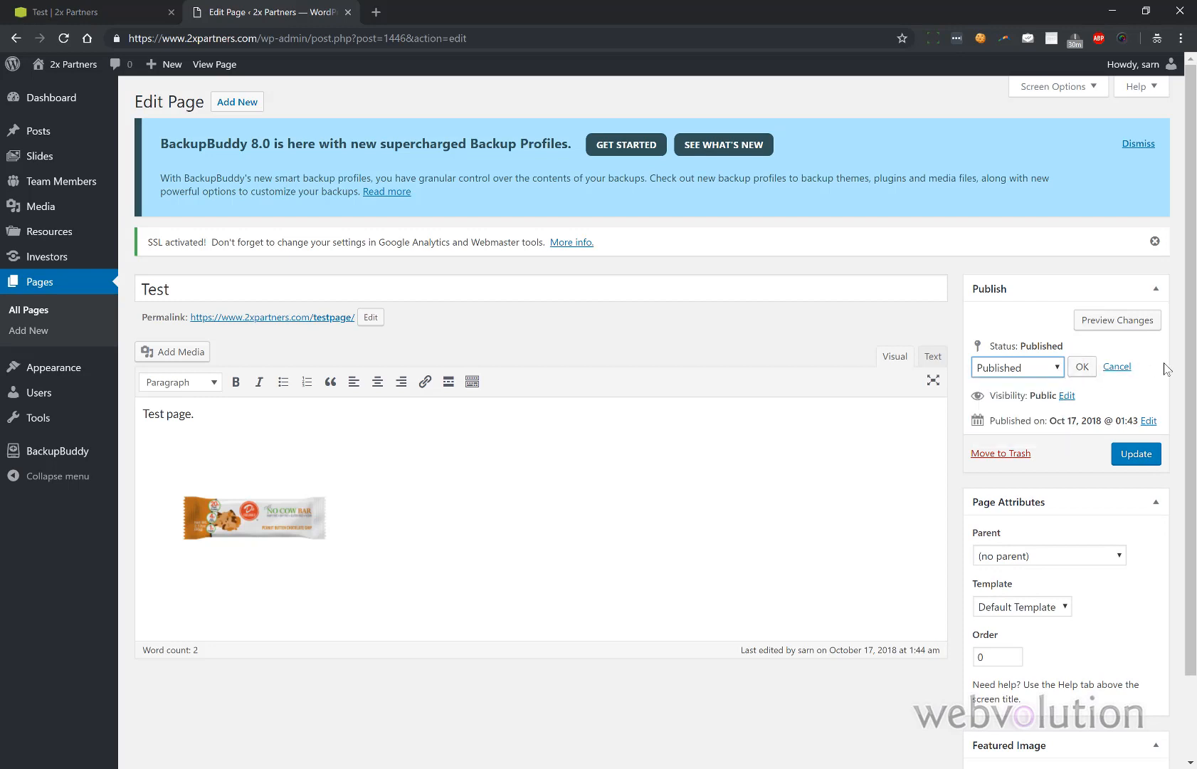
click(1068, 396)
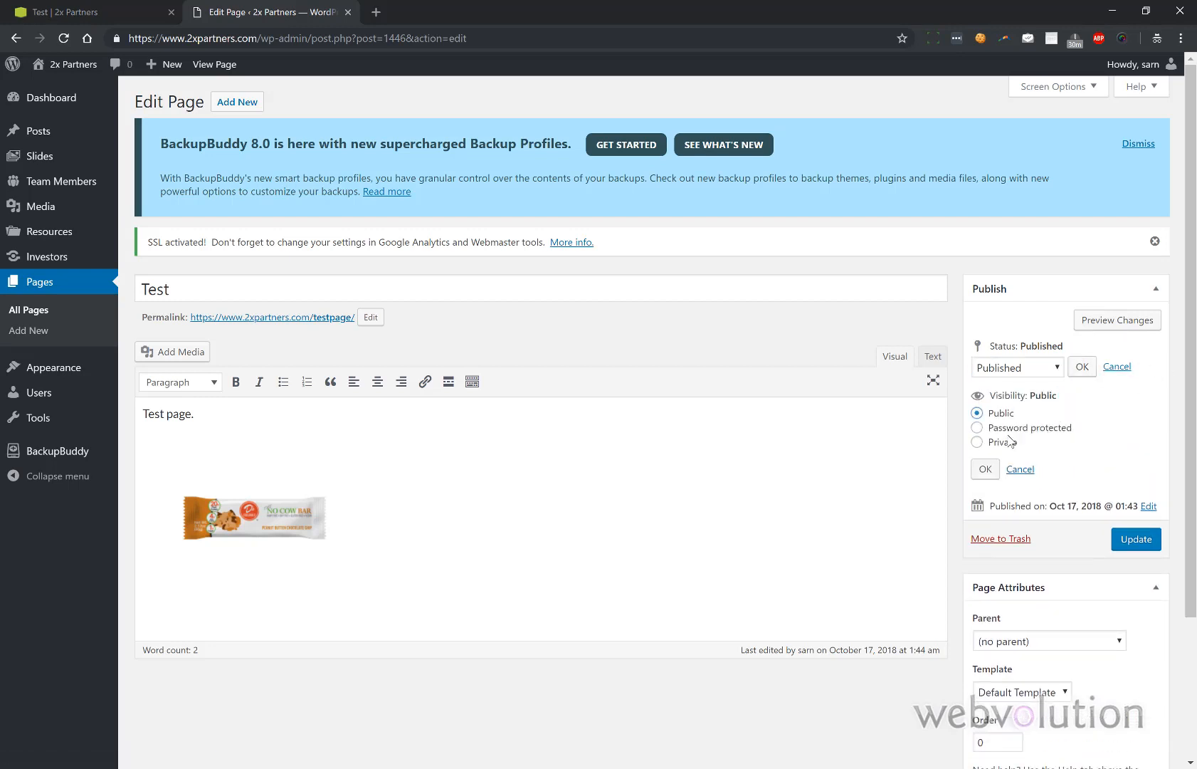
click(979, 428)
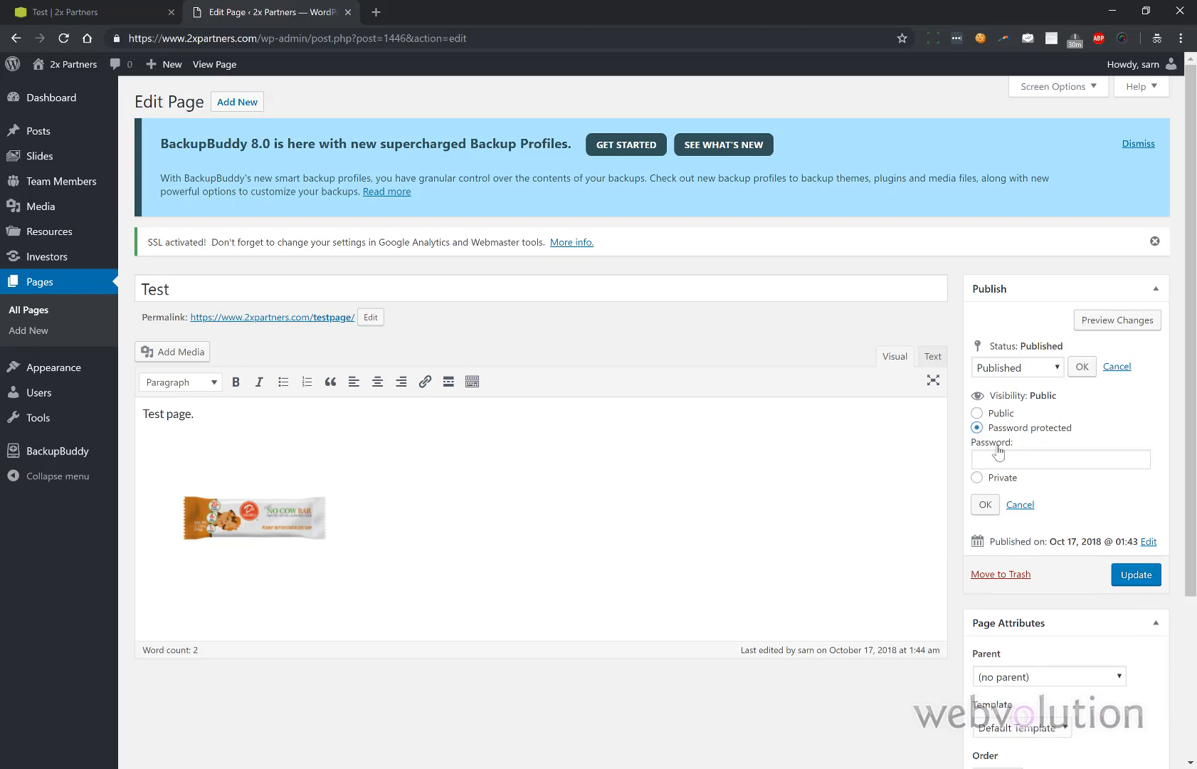
click(1004, 460)
text(tes)
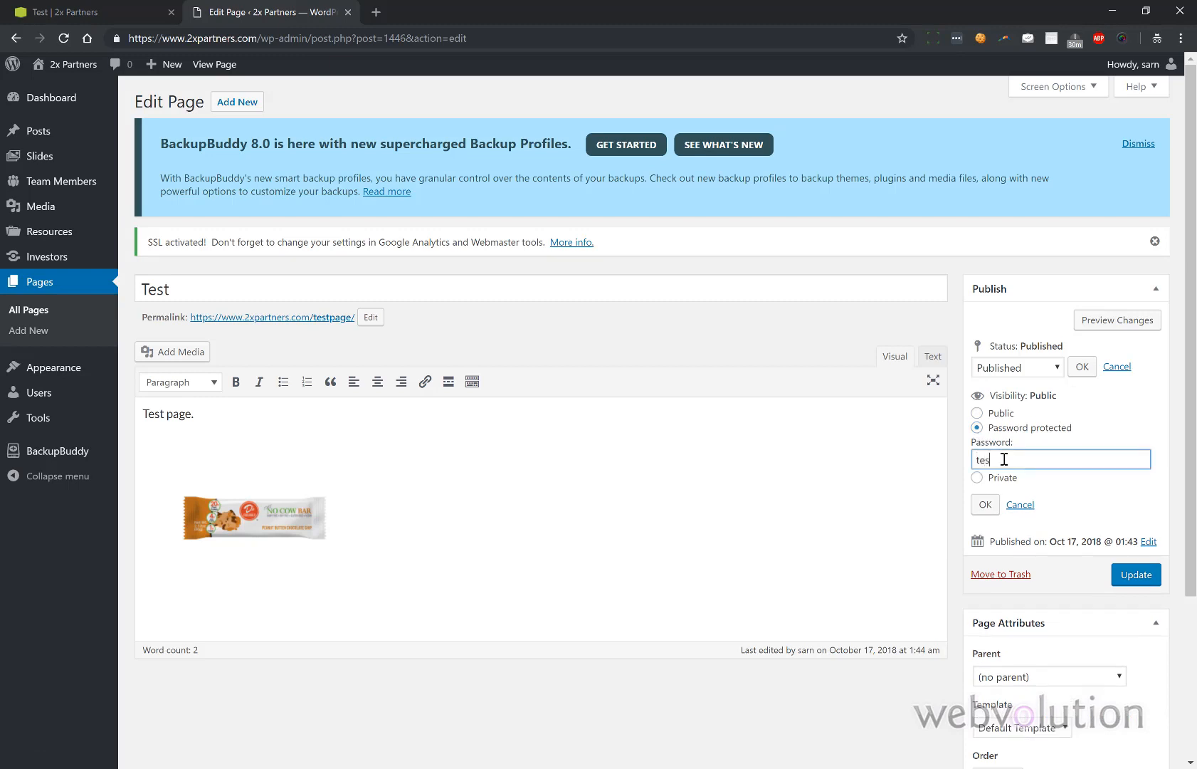
text(t)
click(985, 504)
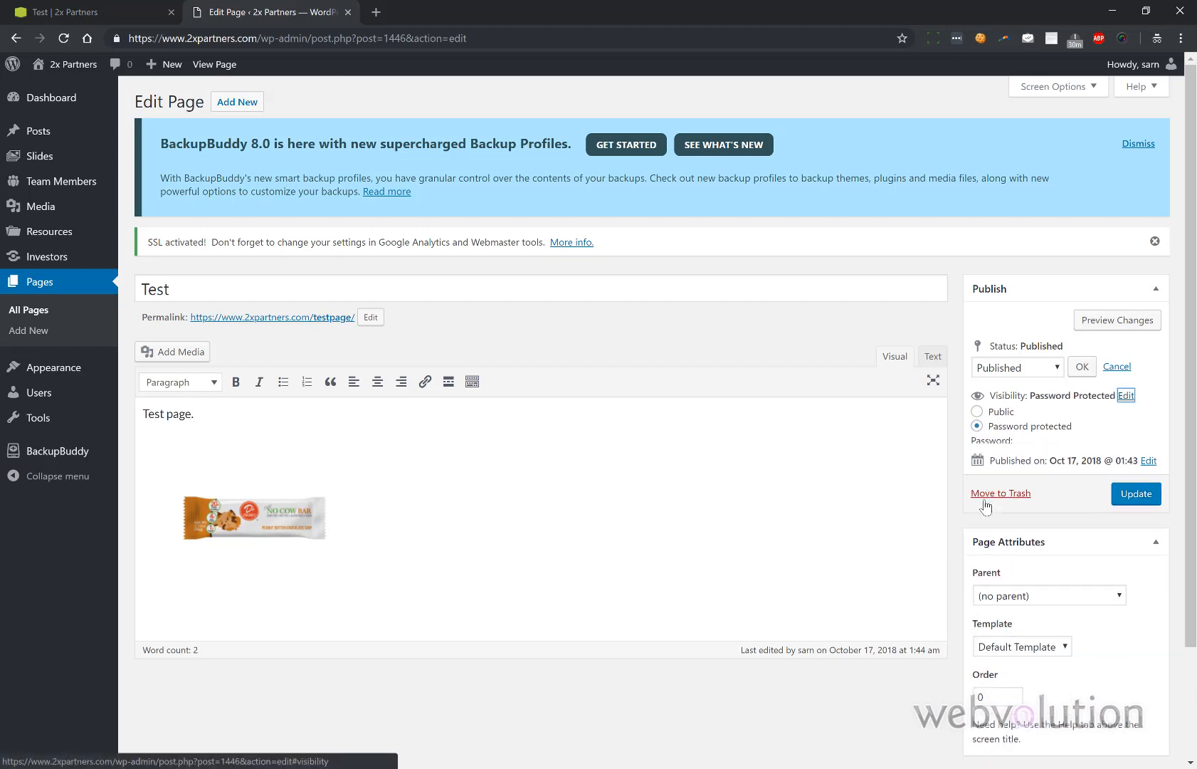
click(1147, 458)
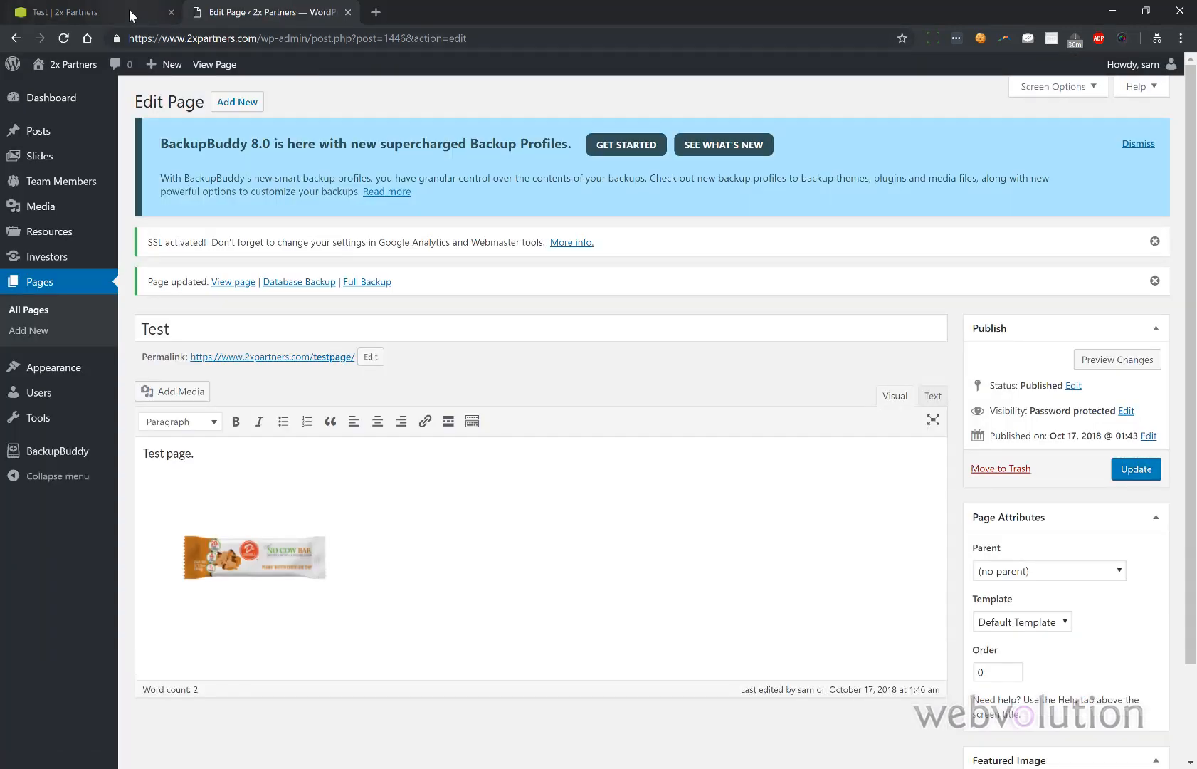
click(130, 13)
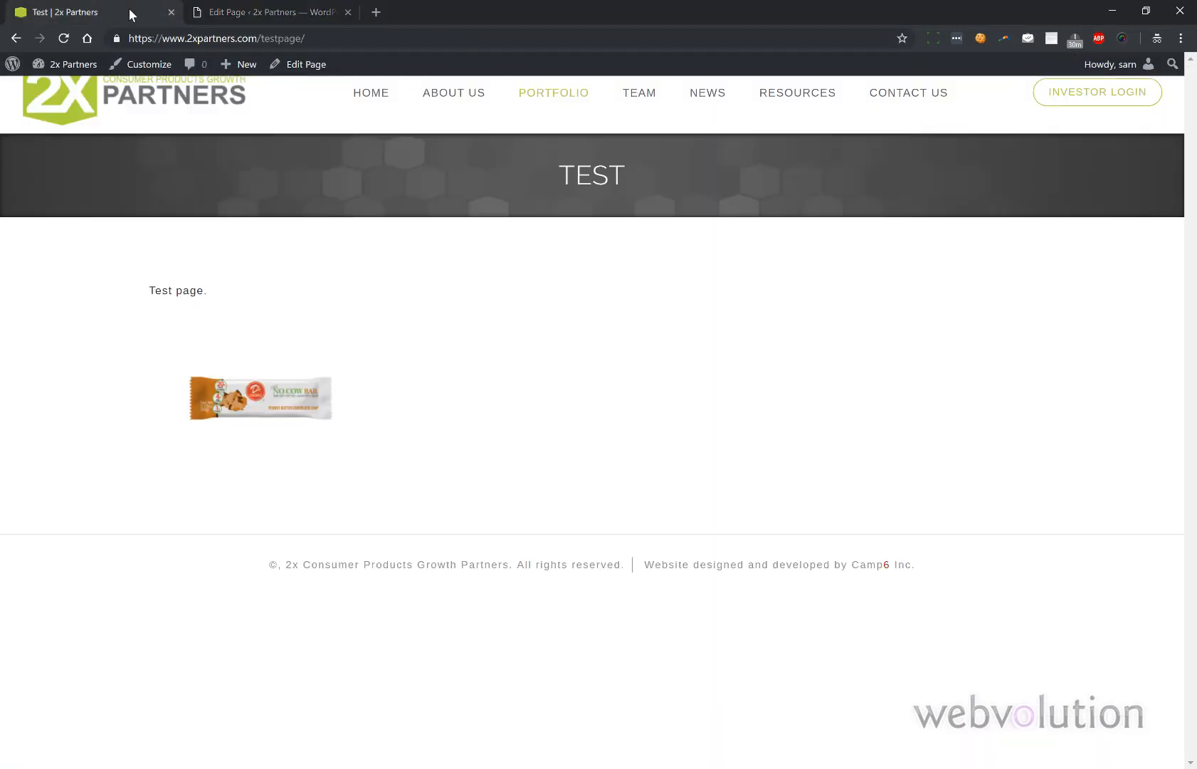
click(63, 38)
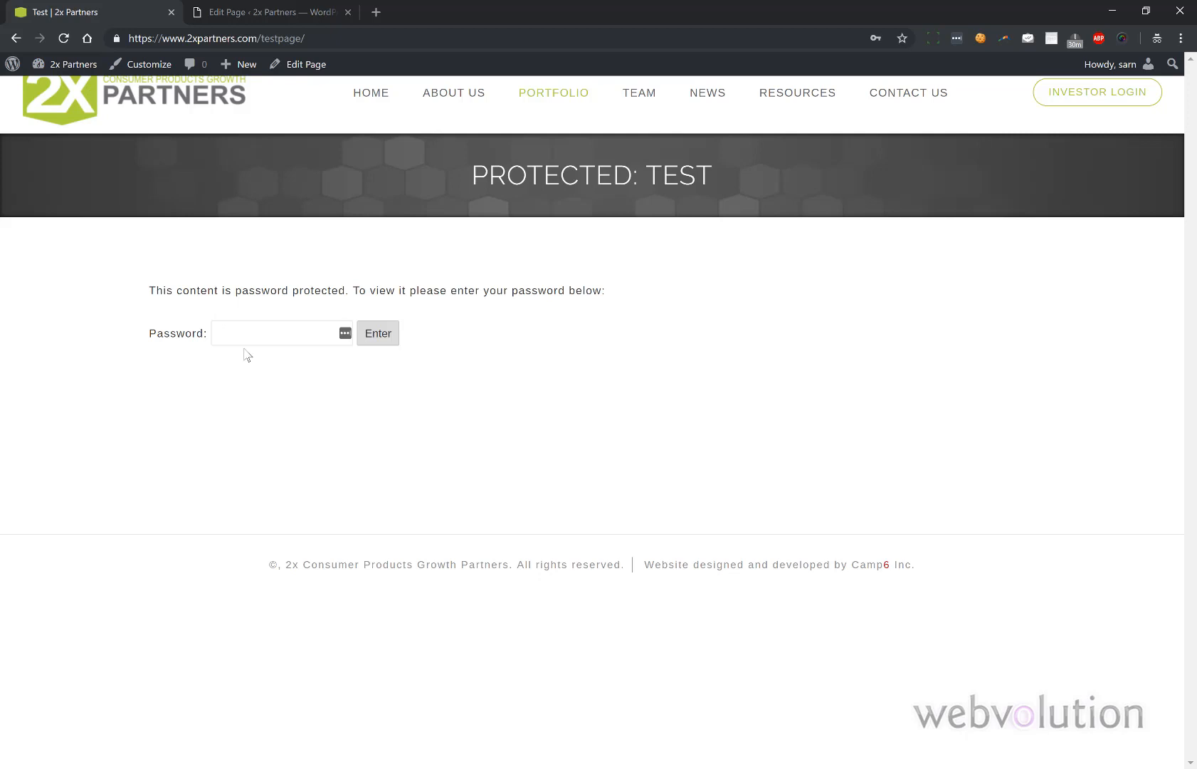
click(265, 332)
text(••••)
click(376, 339)
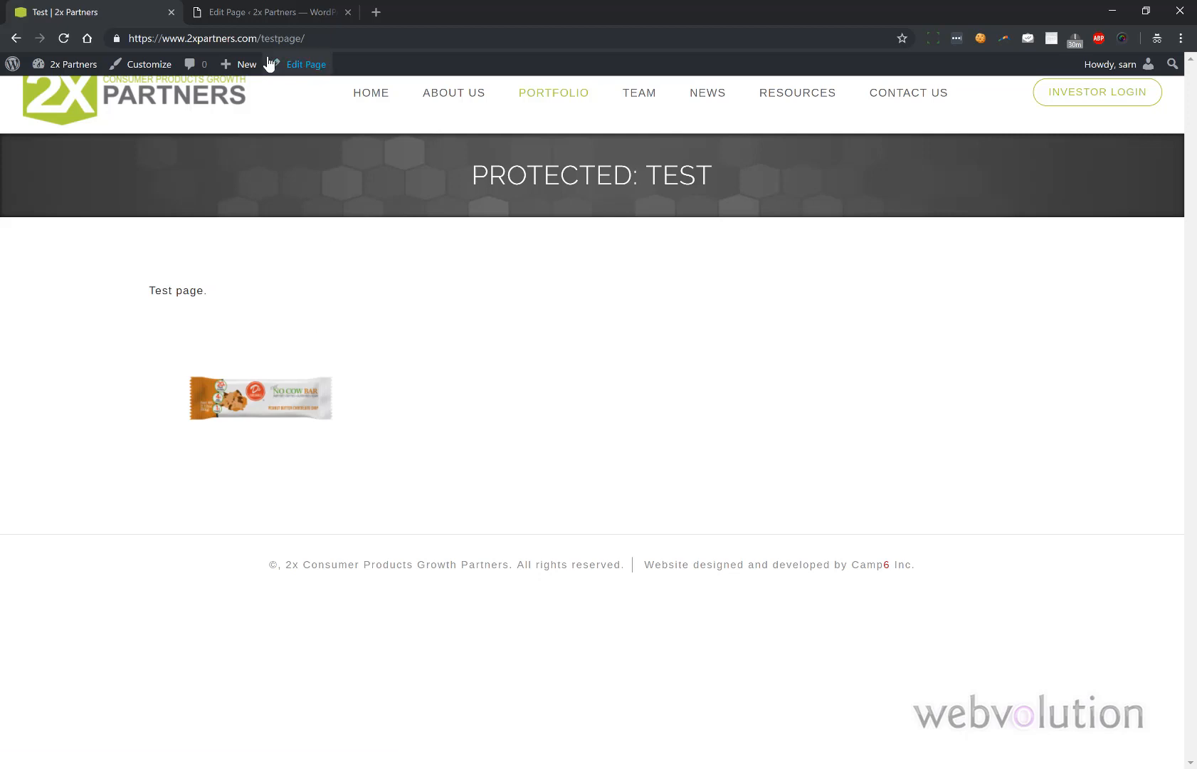
click(238, 17)
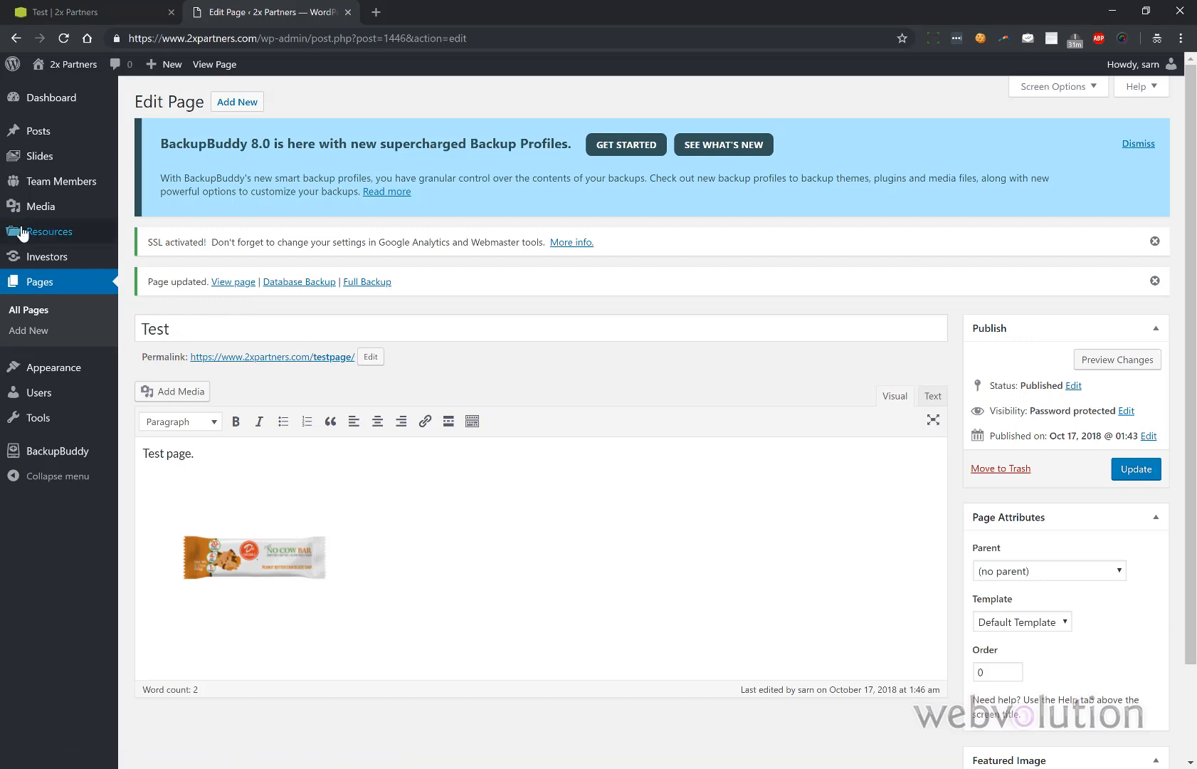
- Trash the Test page from the All Pages list
click(31, 314)
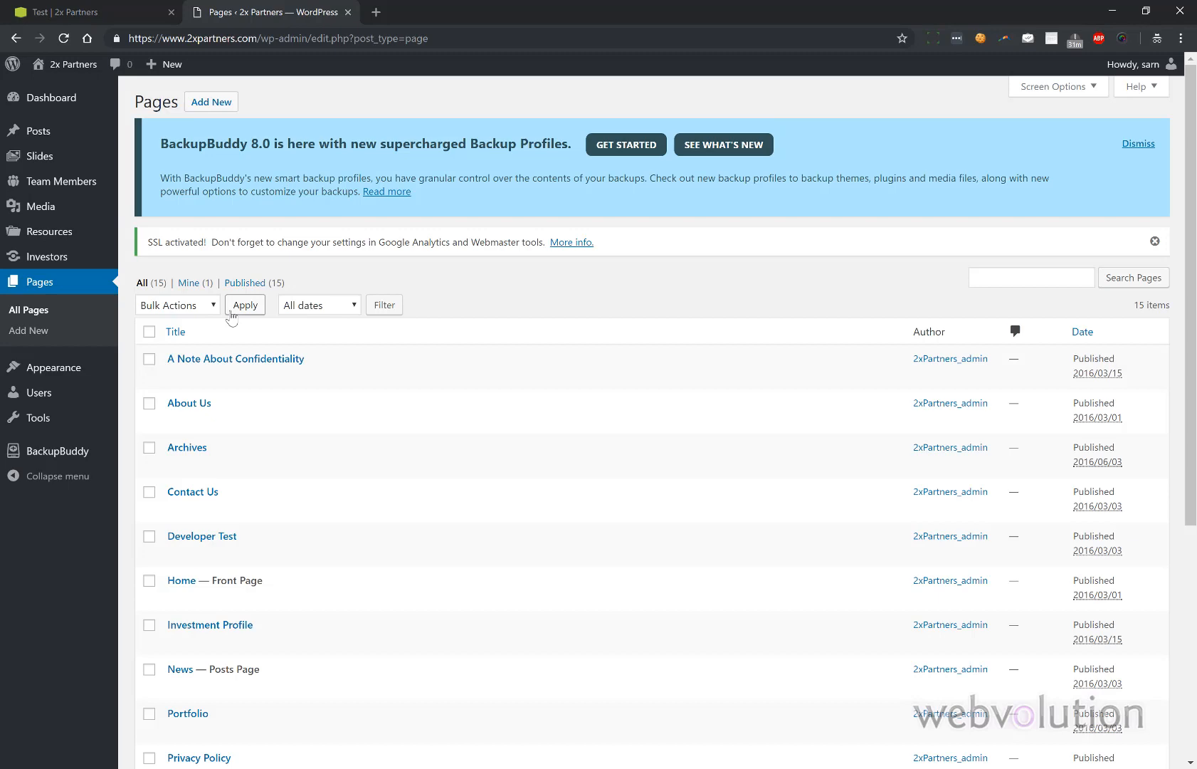
scroll(199, 436, down, 5)
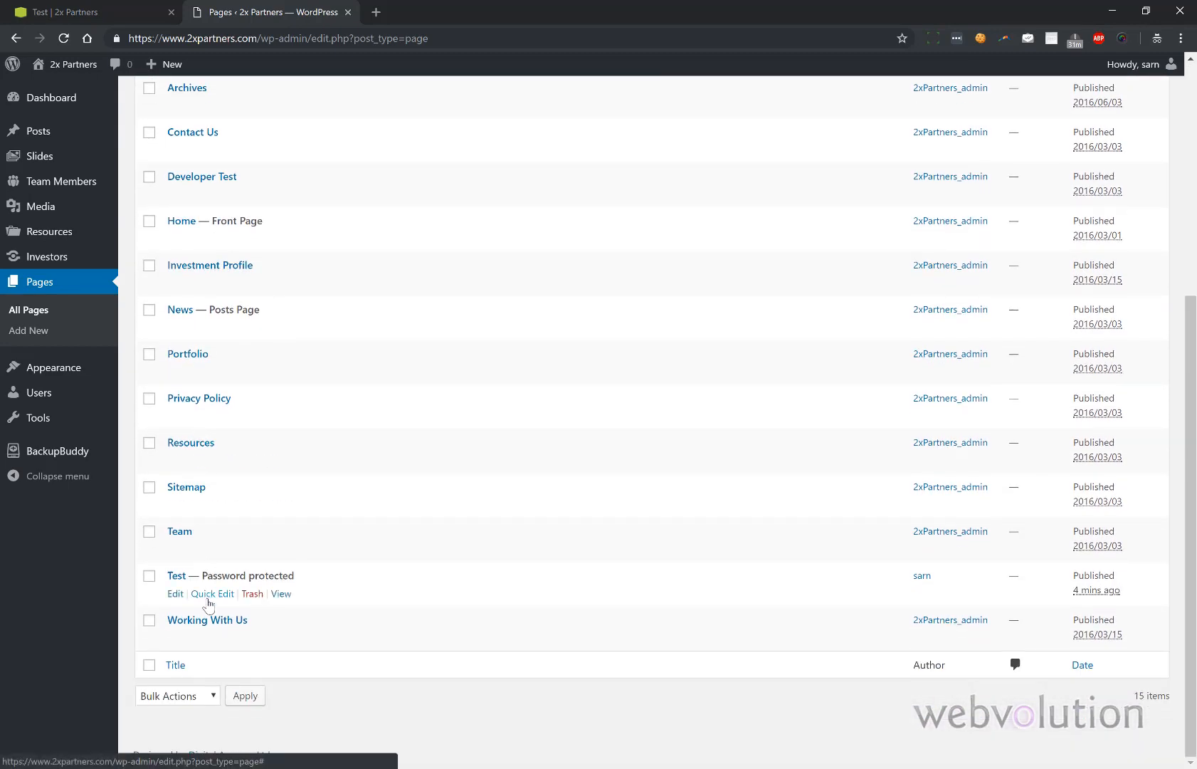
click(252, 596)
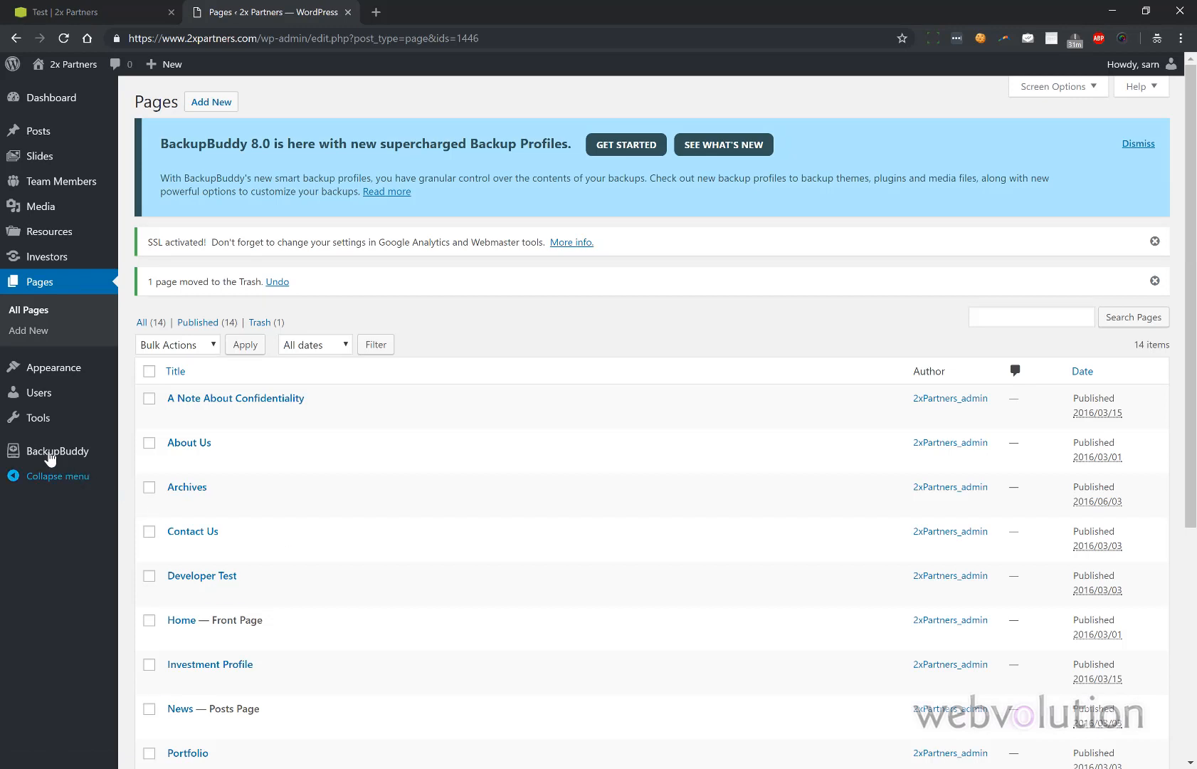
- Open BackupBuddy's Backup screen, briefly checking the live Test page tab
mouse_move(43, 454)
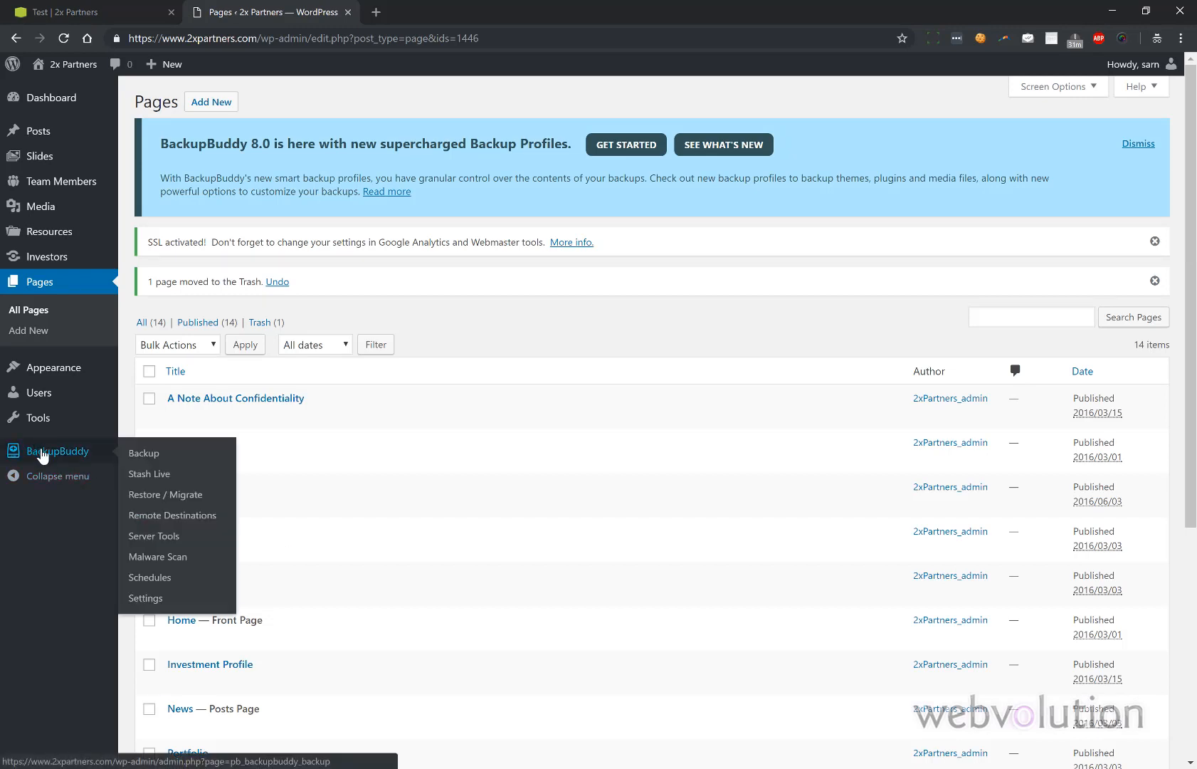
click(43, 454)
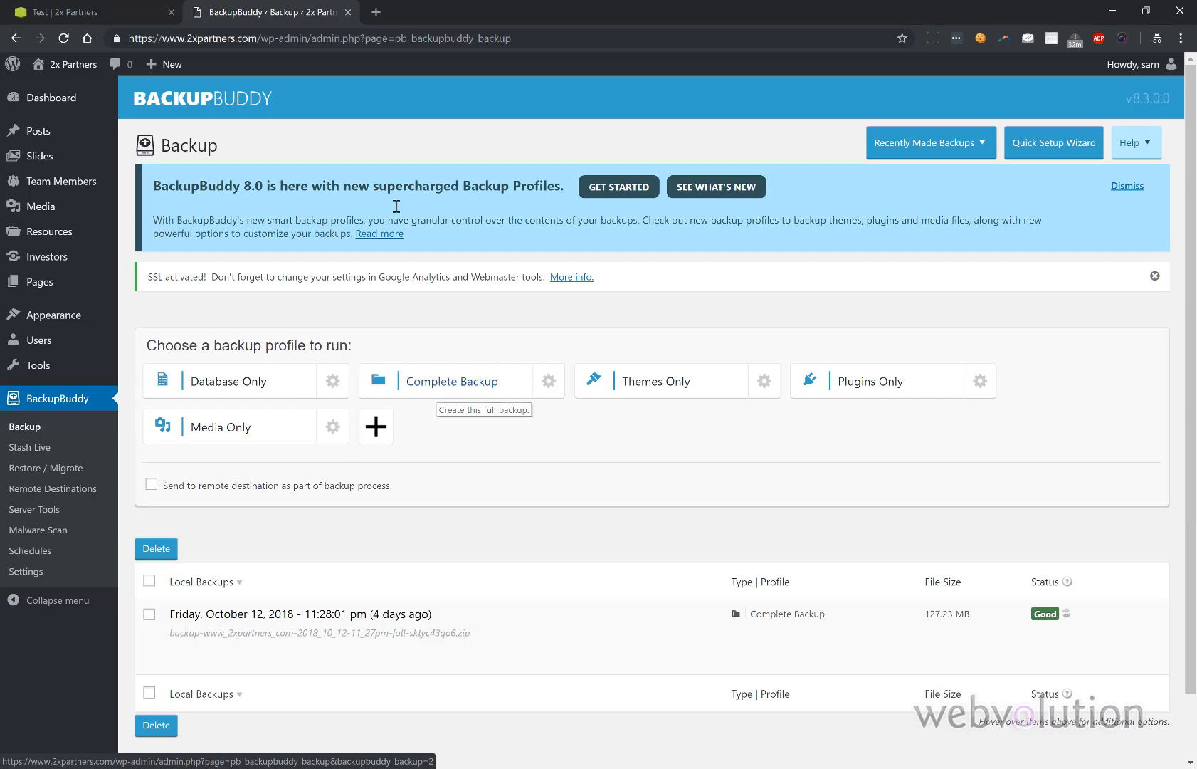
click(90, 13)
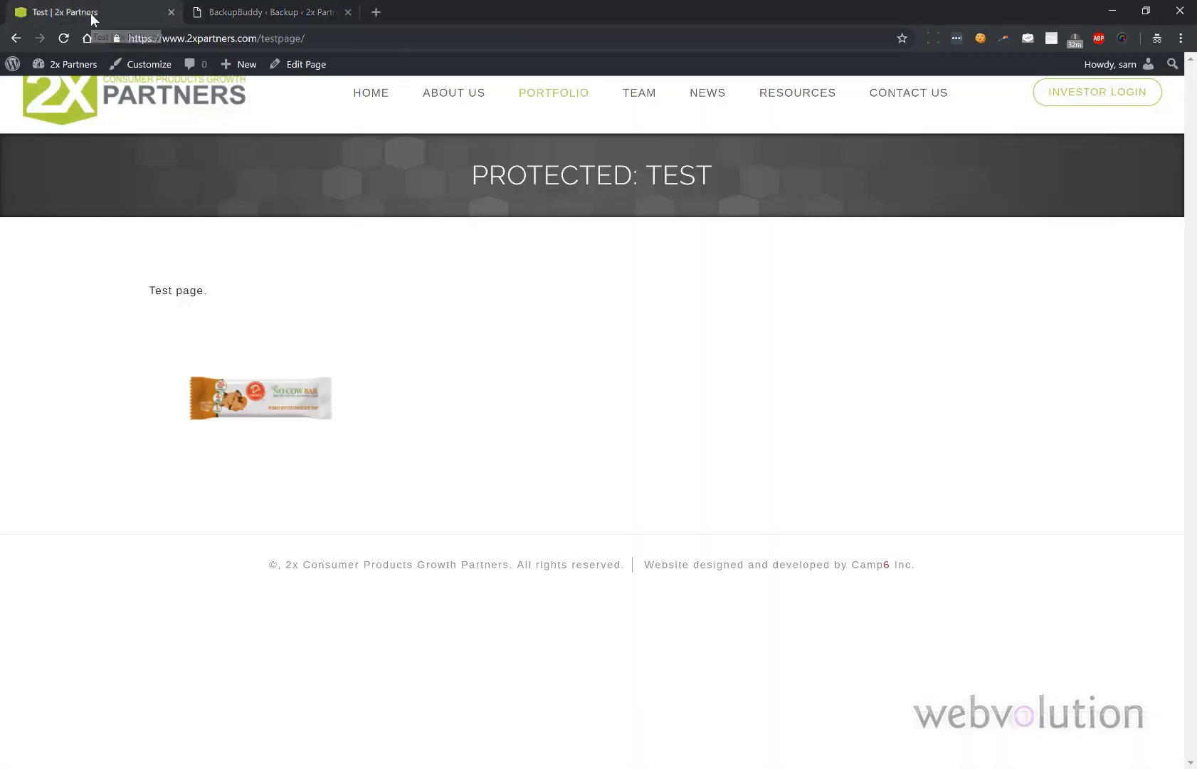
click(272, 14)
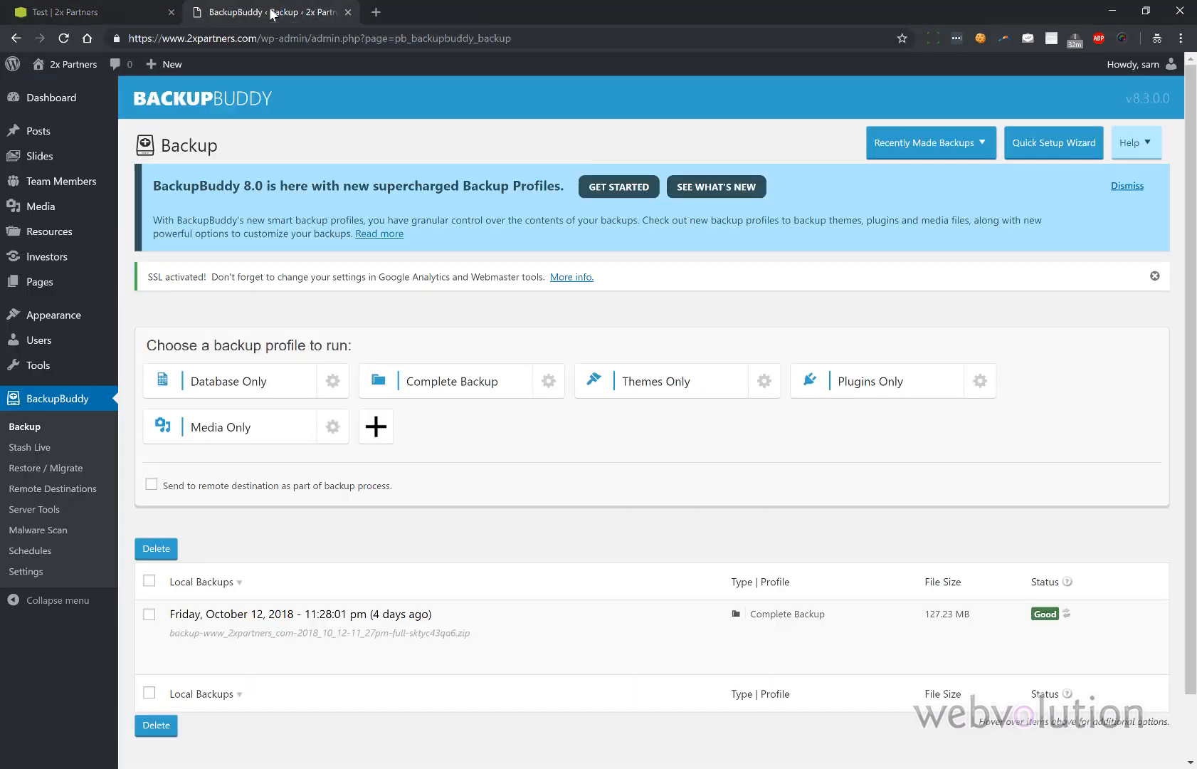